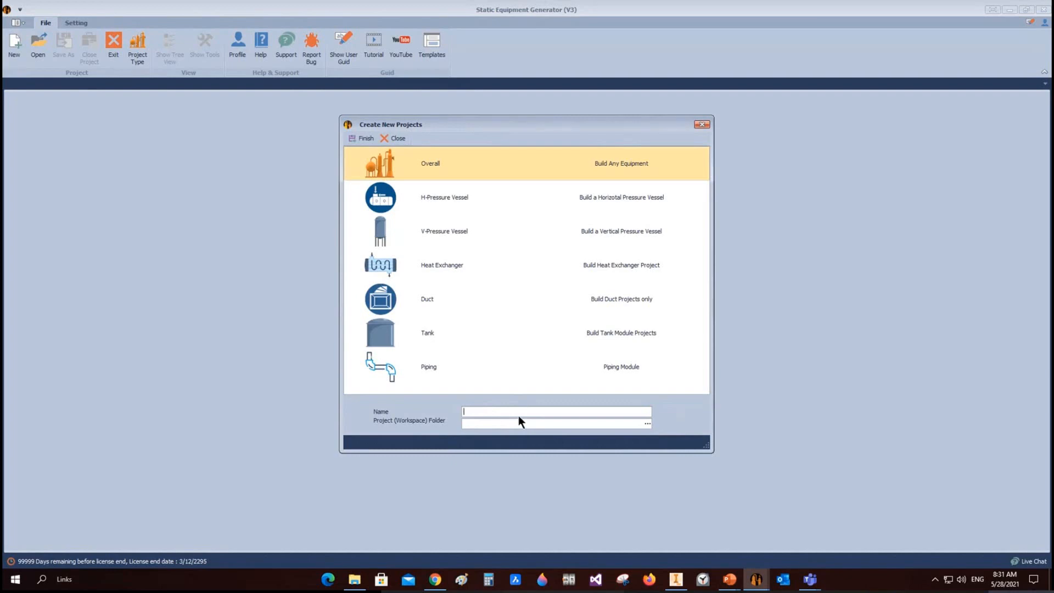
Create a new Overall equipment project named "Deom-28-5" with the Desktop as its workspace folder.
type("Dr")
type("eom-")
type("28-5")
left_click(648, 424)
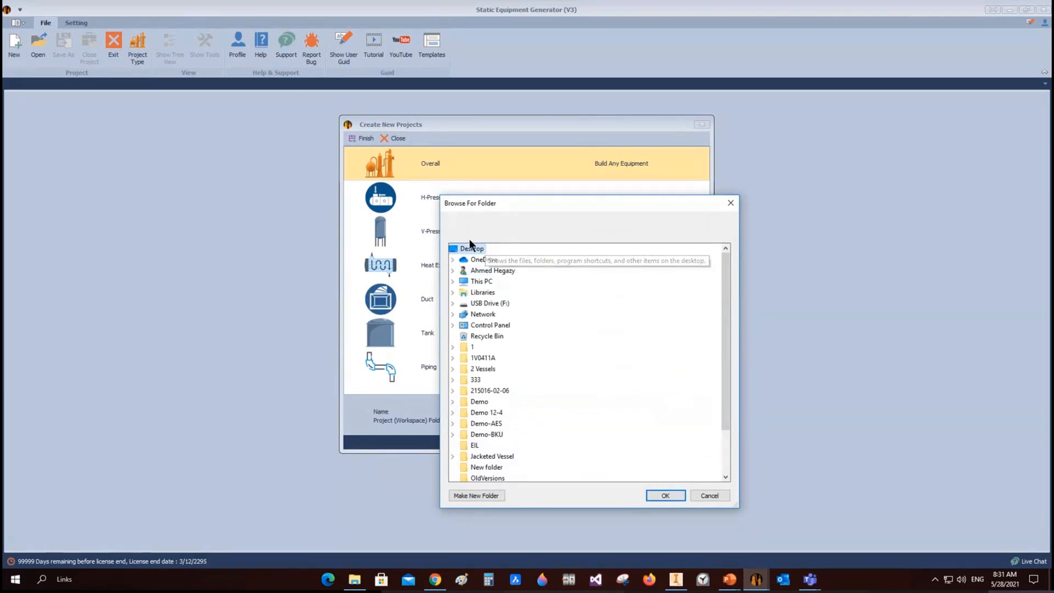
left_click(666, 496)
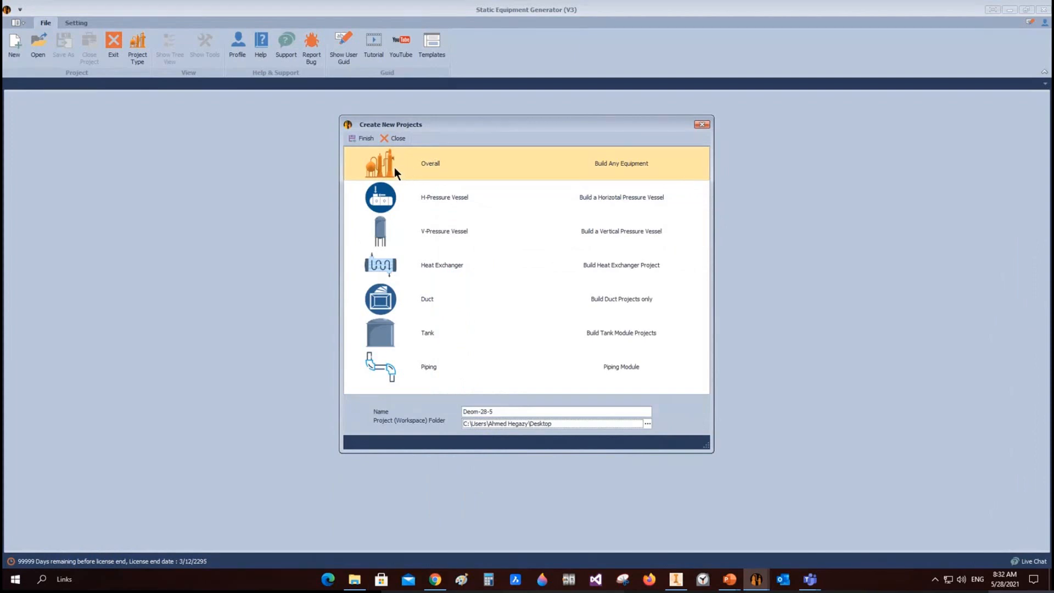
left_click(363, 140)
left_click_drag(256, 127, 129, 115)
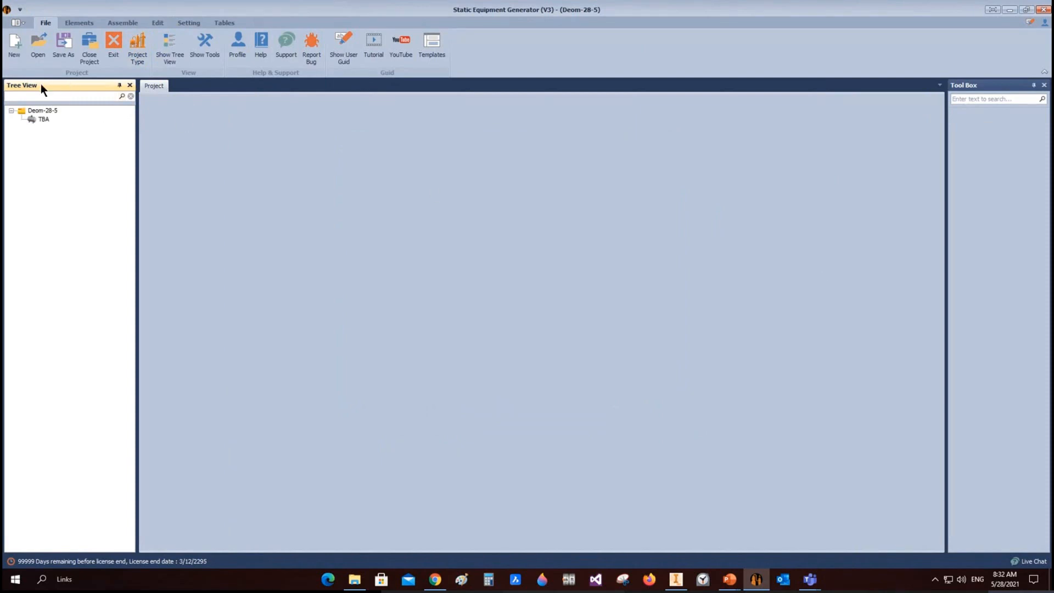
Open the project's general information form and review its number and name fields.
left_click(31, 96)
left_click(23, 111)
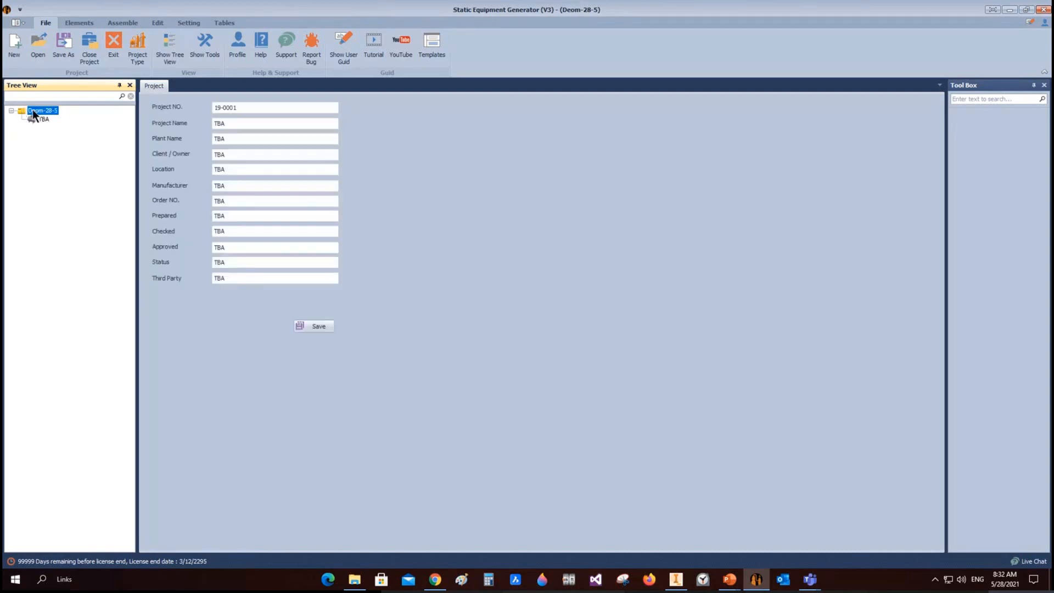
left_click(237, 106)
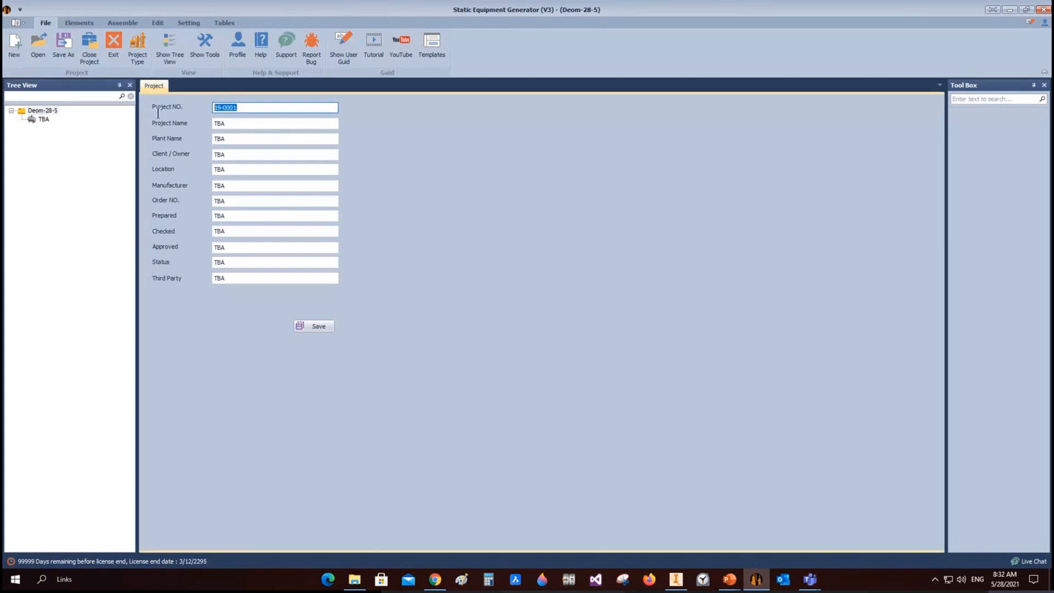
key("Tab")
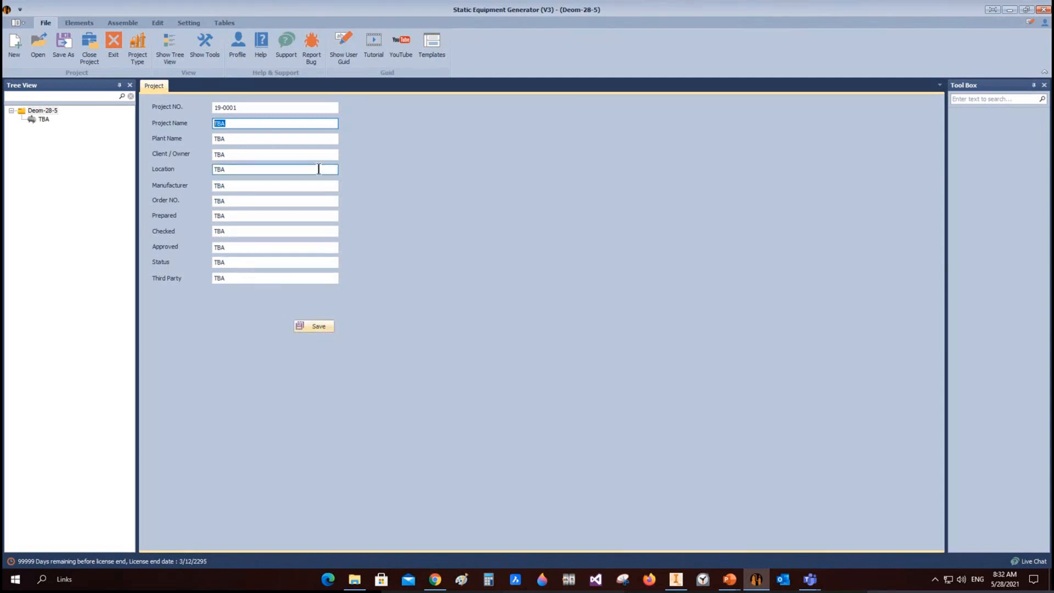
Open the equipment's design data, clear all export marks, and mark only the construction code row for export.
left_click(32, 122)
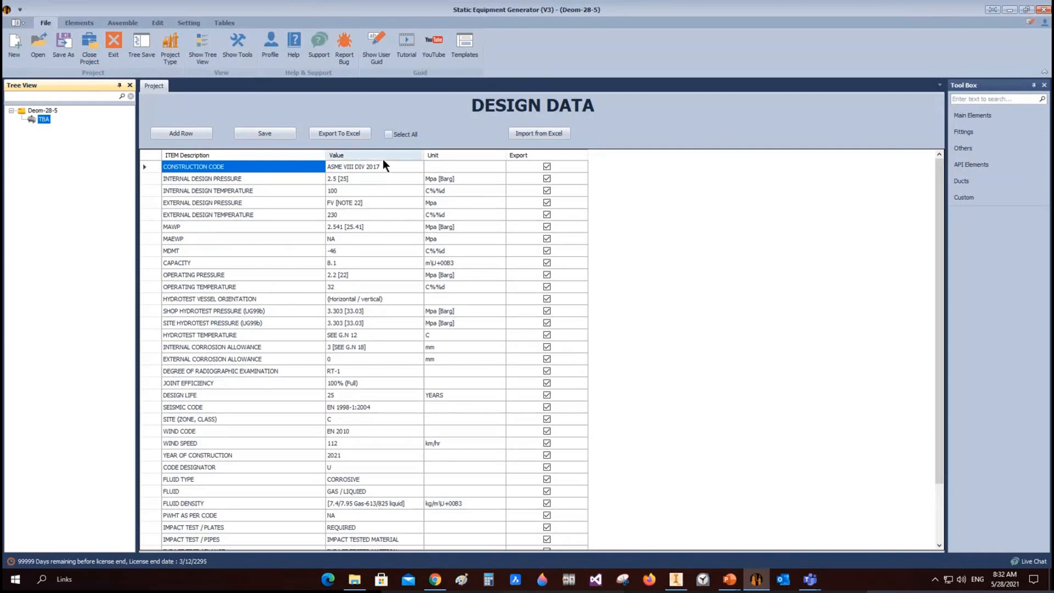
scroll(384, 187, "down", 2)
scroll(424, 191, "up", 2)
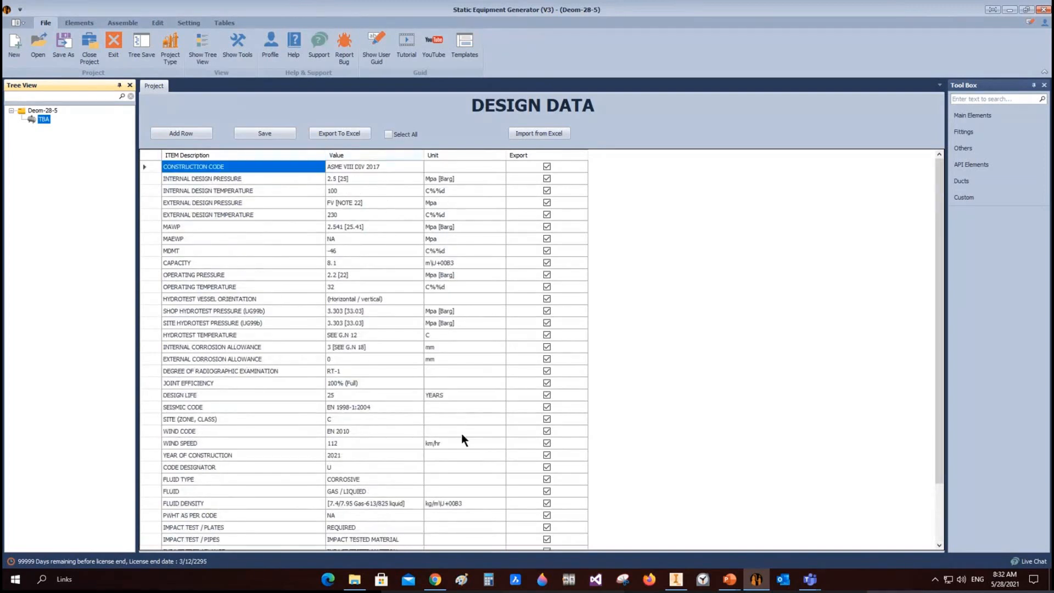
left_click(389, 134)
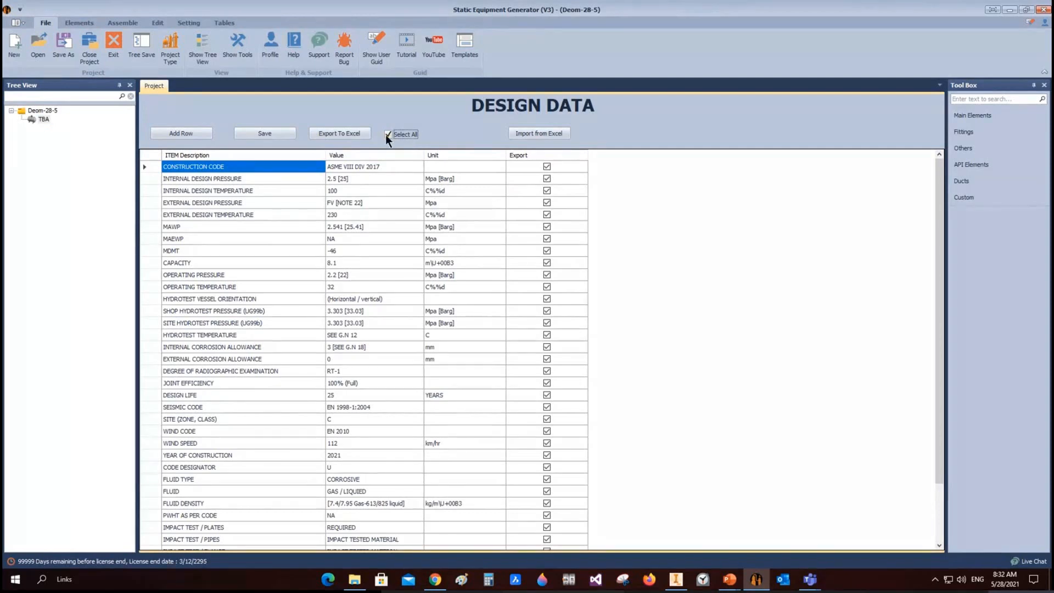
left_click(389, 134)
left_click(547, 166)
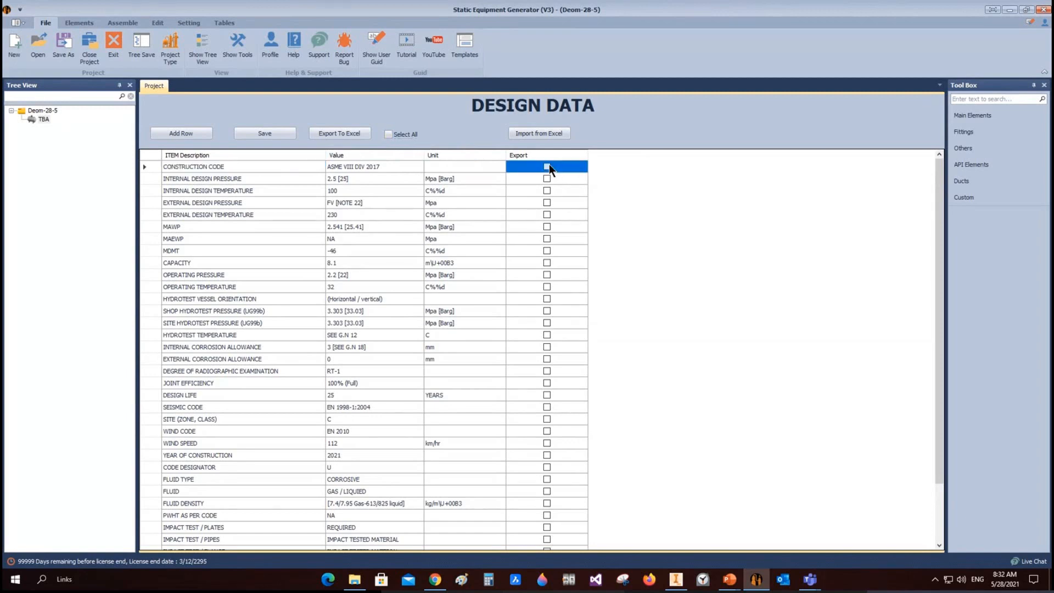
Set the construction code value to "ASME VIII DIV 2021".
left_click(376, 166)
left_click(377, 168)
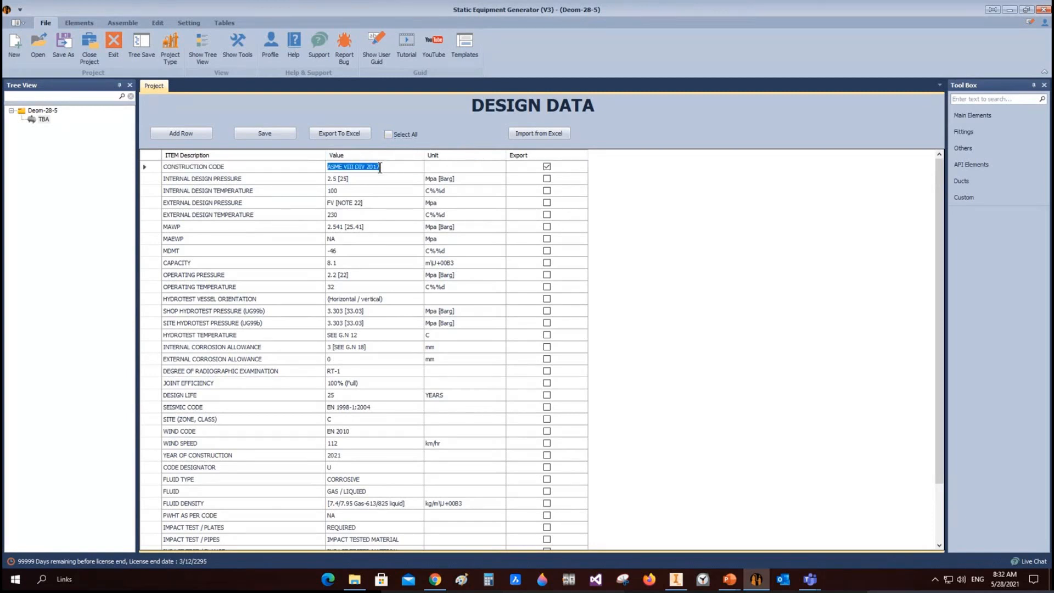
left_click(378, 168)
left_click_drag(390, 167, 372, 175)
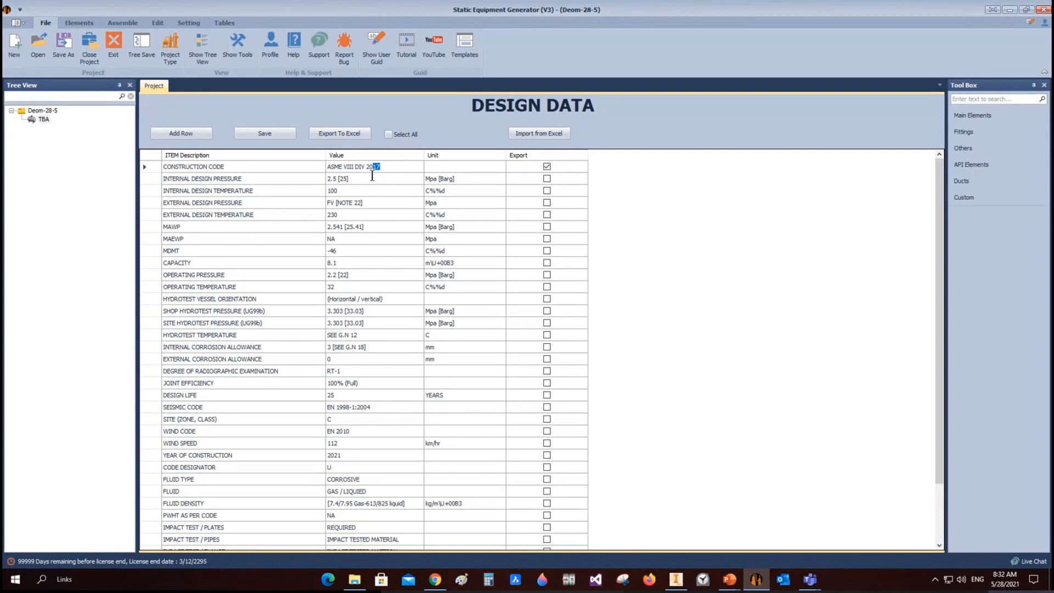
type("21")
Rename the internal design pressure item to "DESIGN PRESSURE" and mark it for export.
left_click(225, 166)
left_click(234, 178)
left_click(234, 179)
left_click(192, 180)
left_click_drag(192, 180, 148, 181)
key("BackSpace")
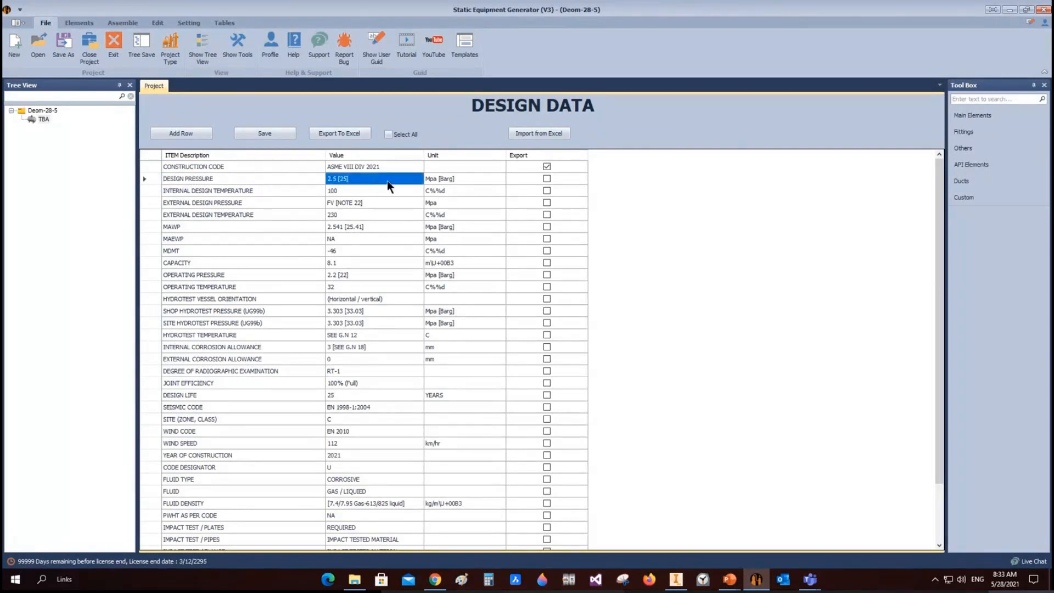
left_click(551, 180)
left_click(551, 179)
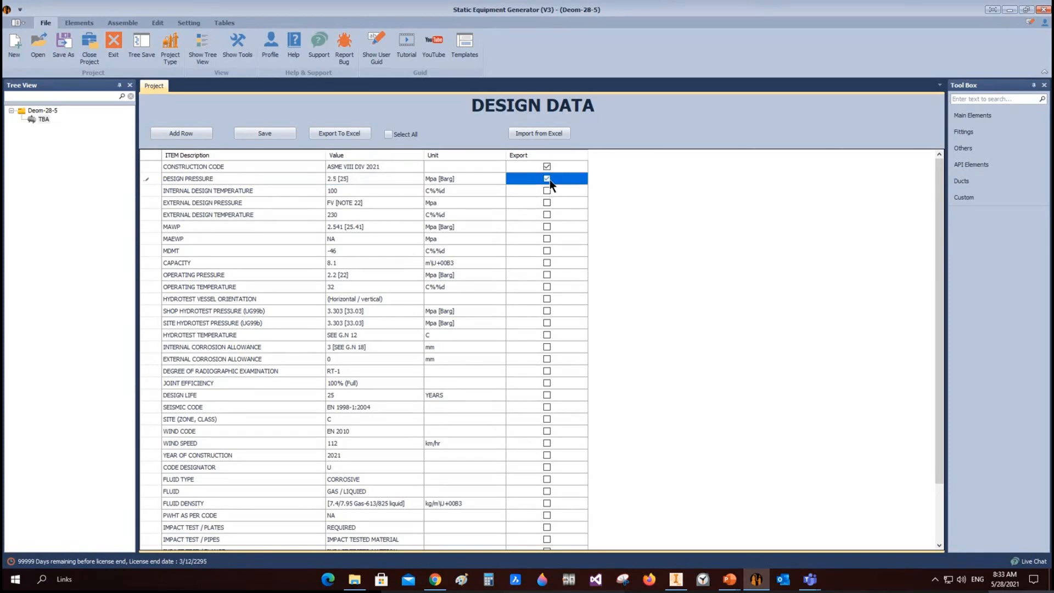
Set the design pressure's unit to Mpa and its value to 2.5, and save the design data.
left_click(452, 181)
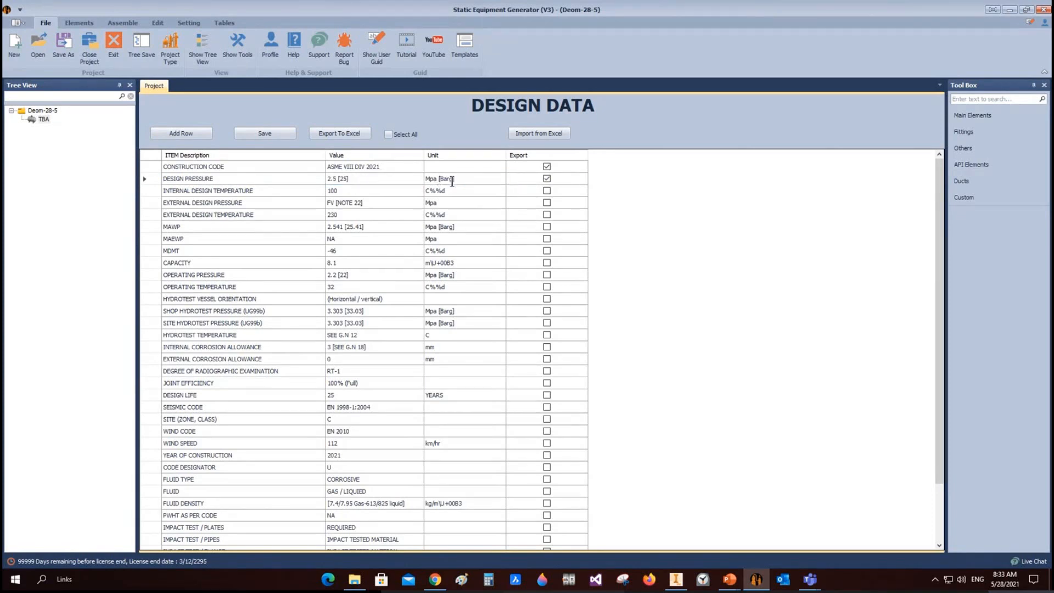
left_click_drag(466, 179, 439, 180)
key("BackSpace")
left_click(352, 179)
left_click_drag(363, 179, 336, 191)
left_click(287, 135)
left_click(539, 300)
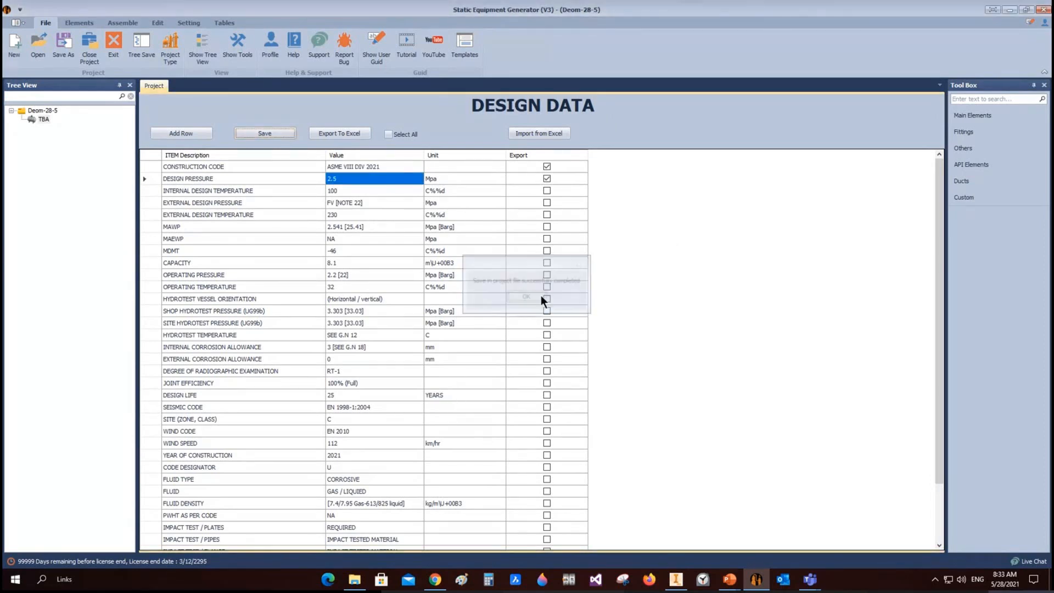
Reopen the equipment's design data to check the saved entries, and view the Excel import file selection without importing anything.
left_click(34, 111)
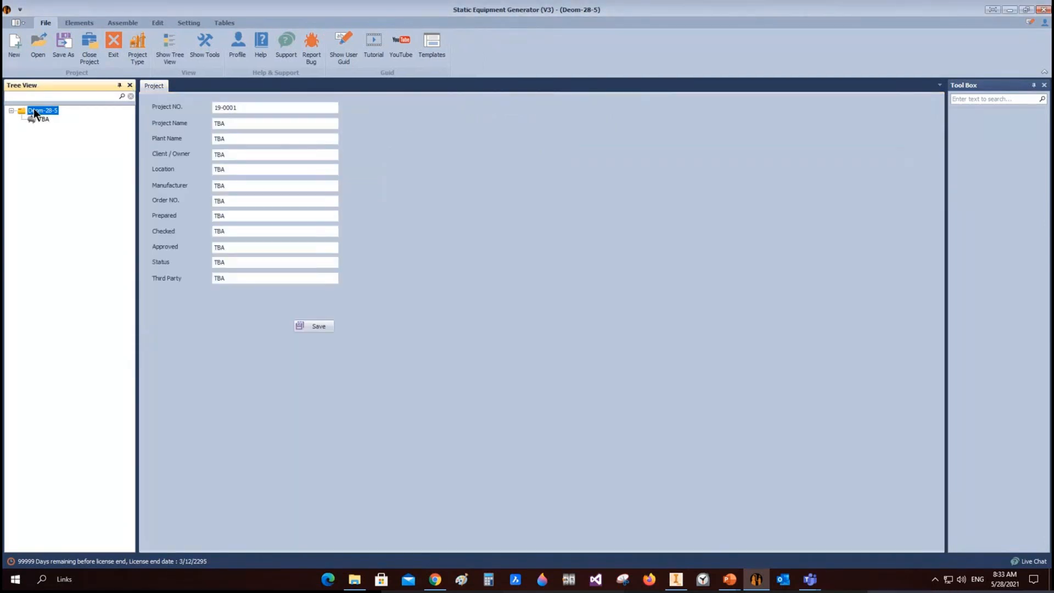
left_click(31, 118)
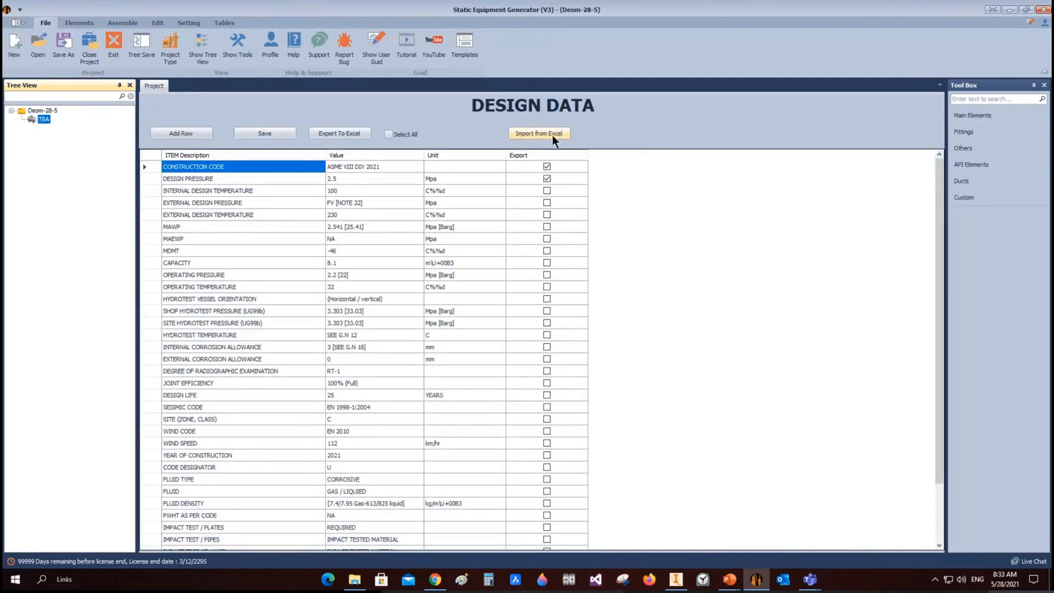
left_click(552, 135)
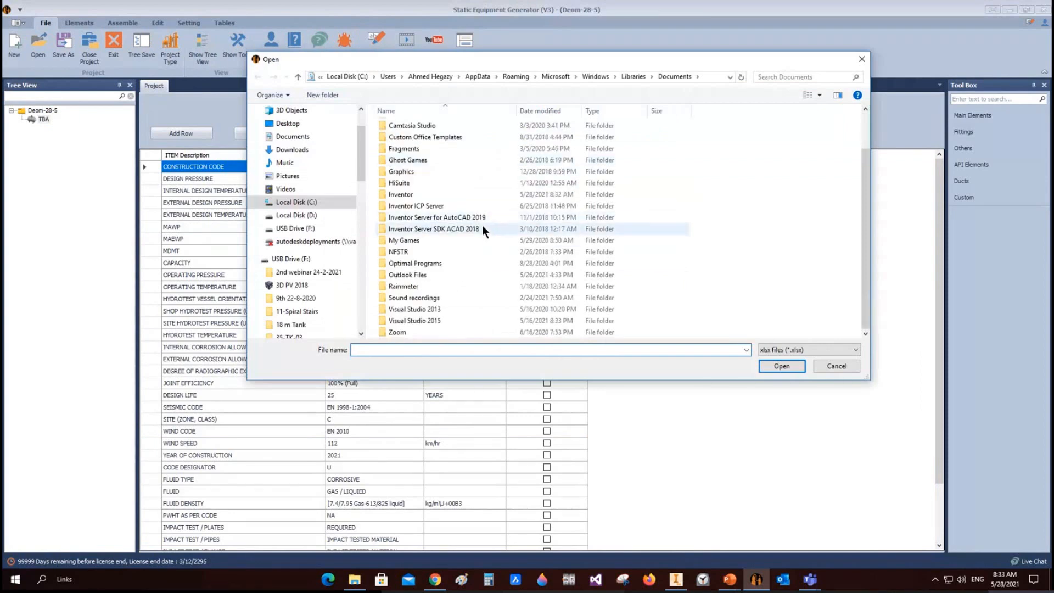
left_click(836, 367)
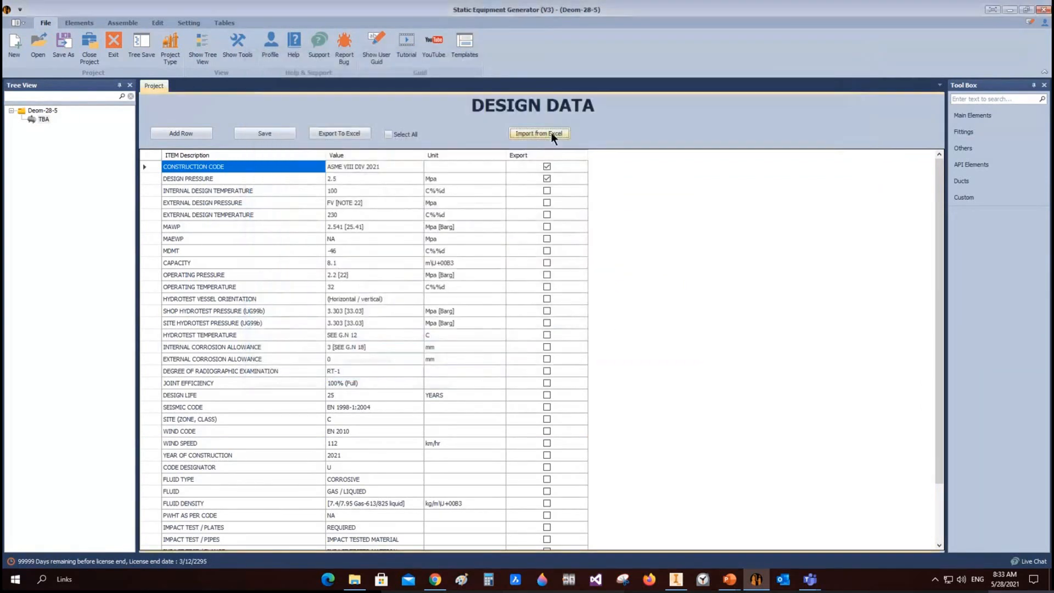
mouse_move(355, 579)
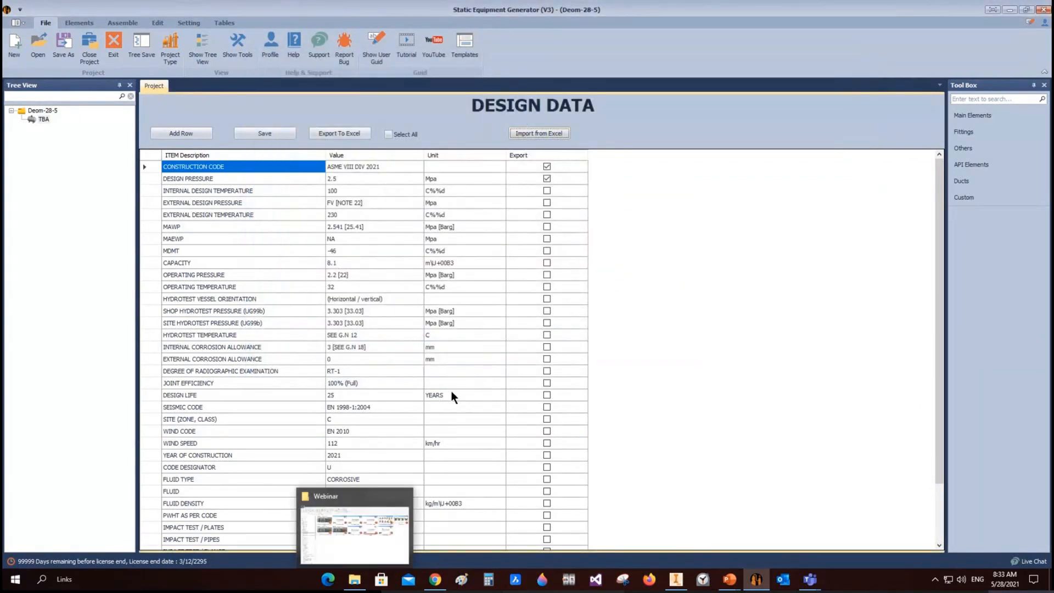
Open the equipment settings for the TBA equipment and examine the position choices and the directions offered for Horizontal.
left_click(33, 119)
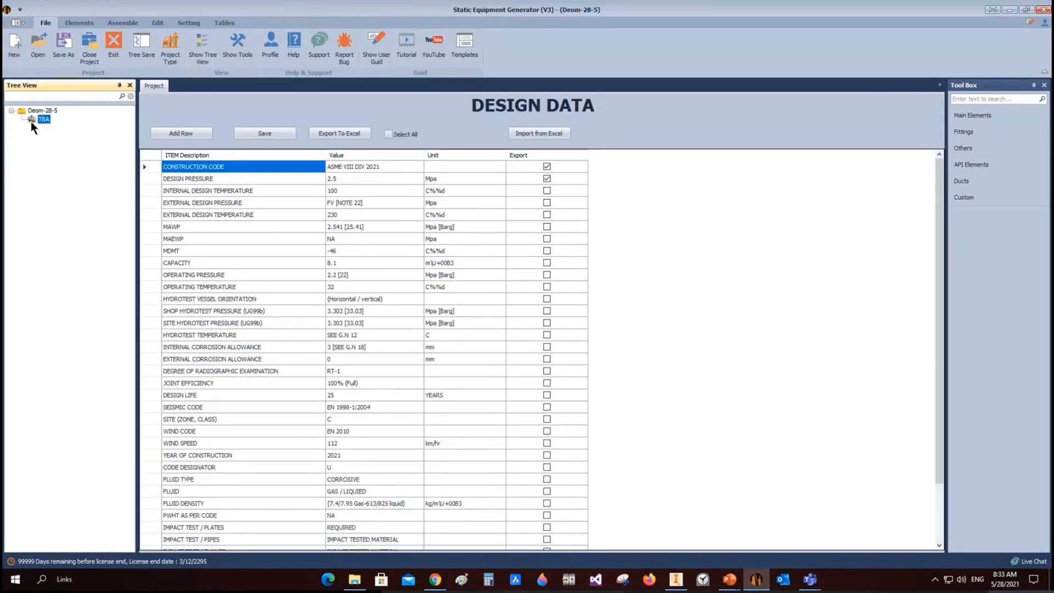
left_click(190, 21)
left_click(25, 41)
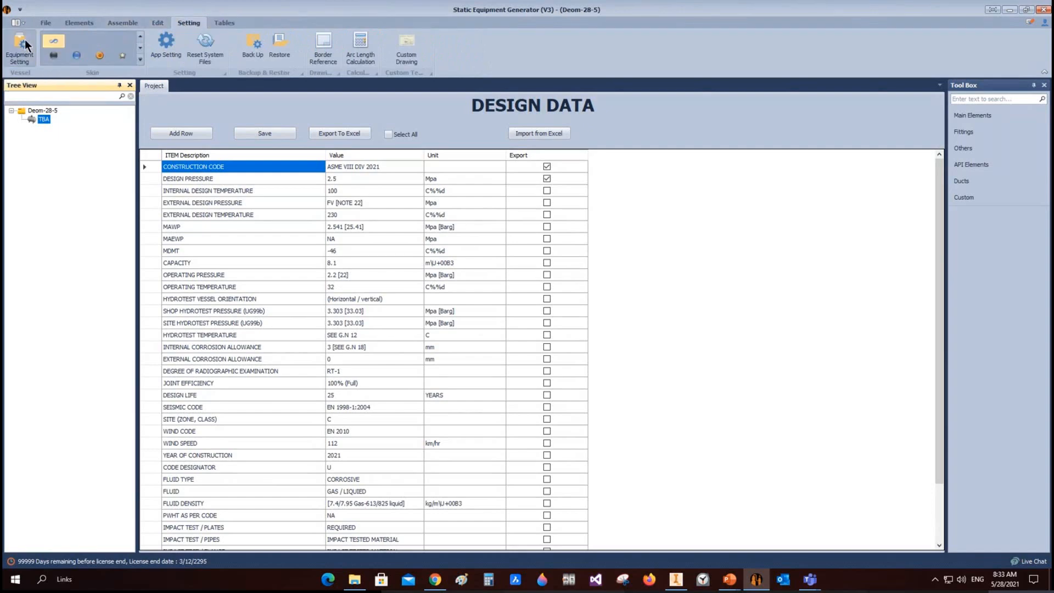
left_click(644, 264)
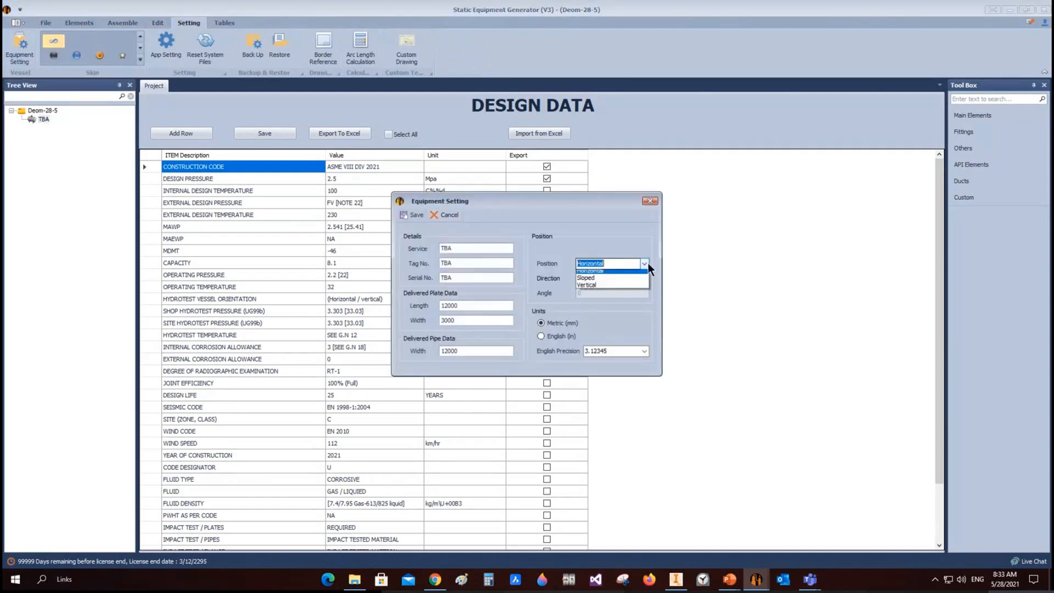
left_click(598, 274)
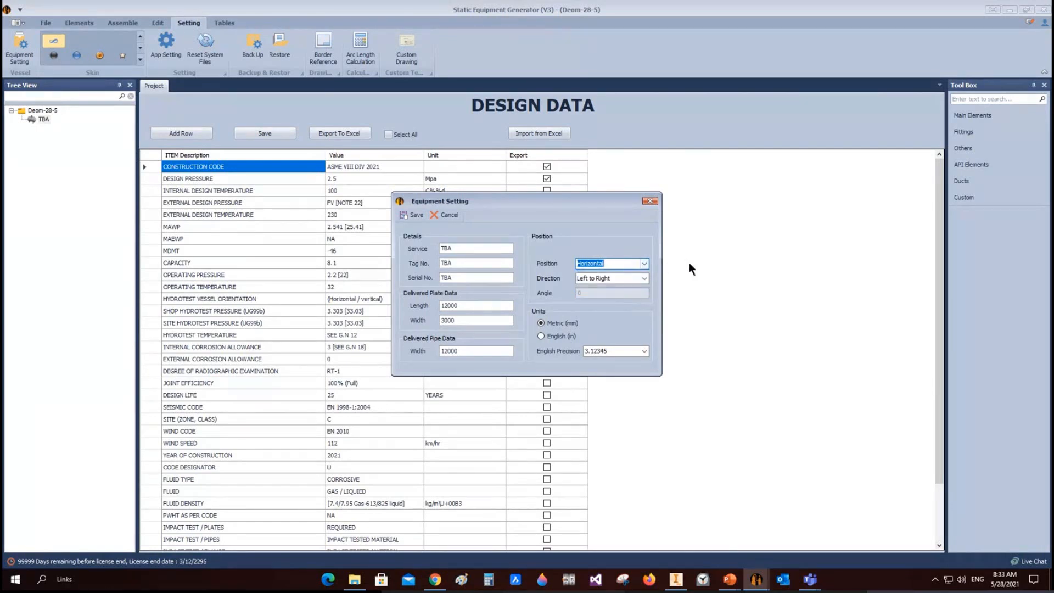
left_click(645, 278)
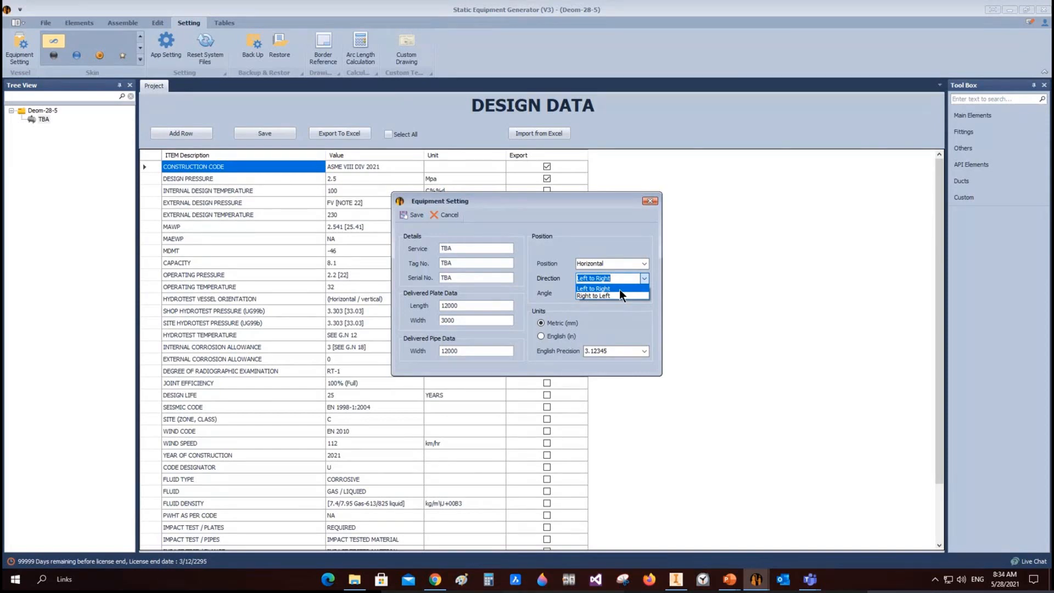
Try the Vertical position with the Top to Bottom direction, review the plate data and details, and close the equipment settings without saving.
left_click(645, 263)
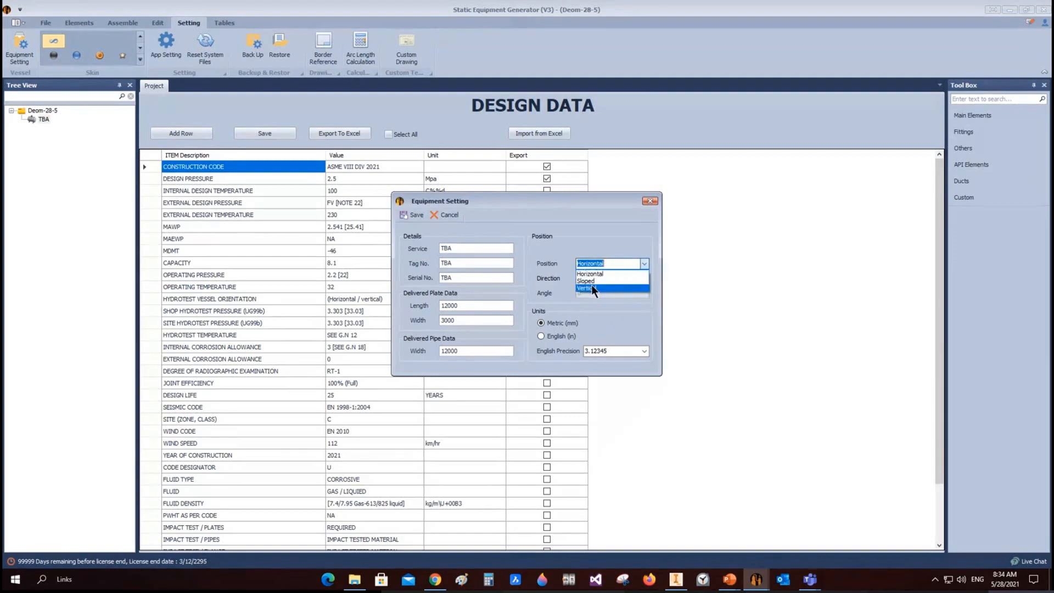
left_click(593, 289)
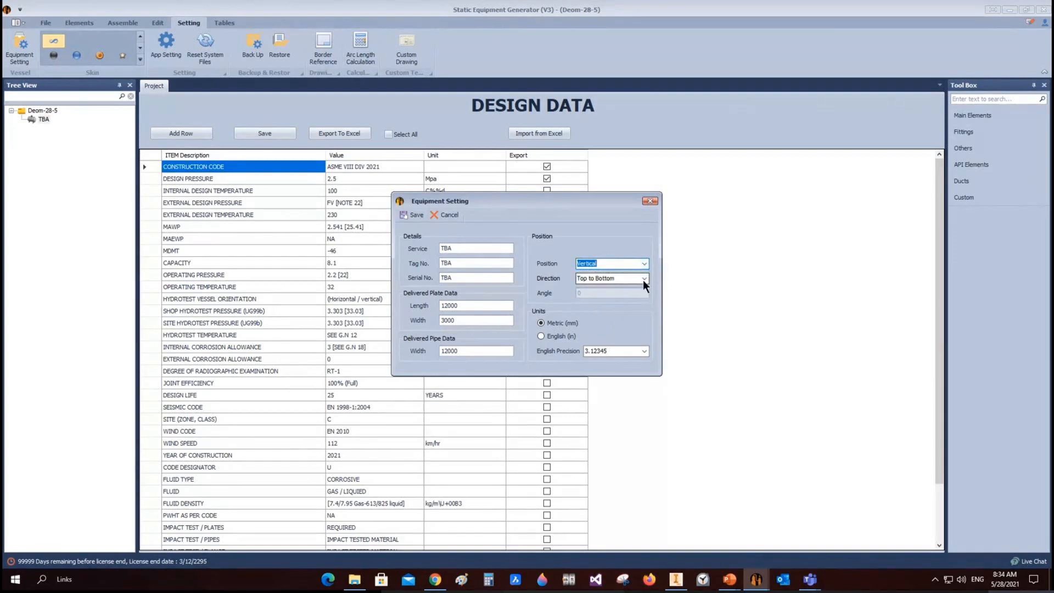
left_click(644, 279)
left_click(645, 279)
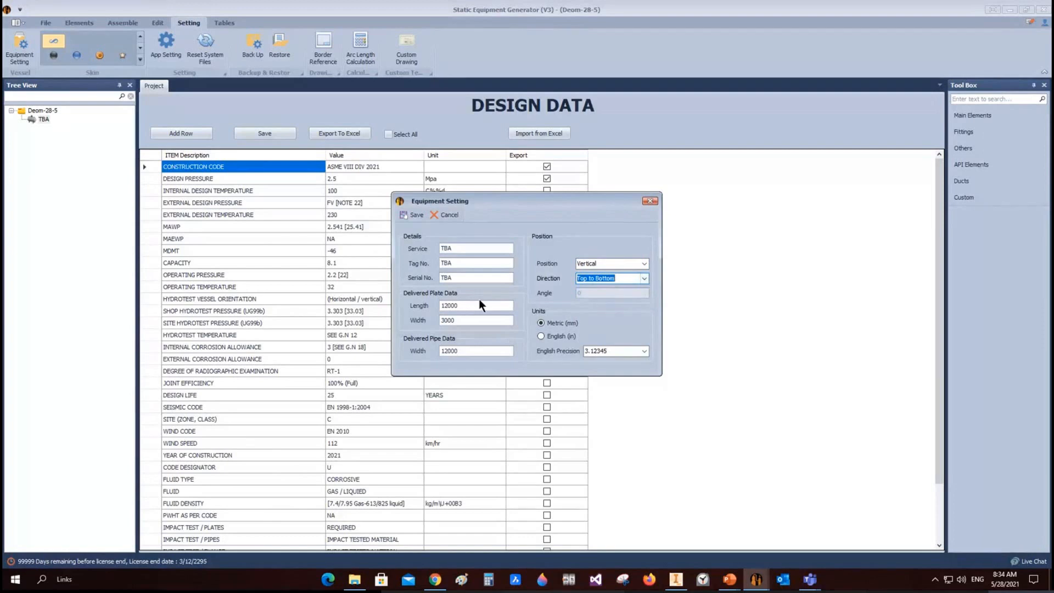
left_click_drag(479, 305, 439, 306)
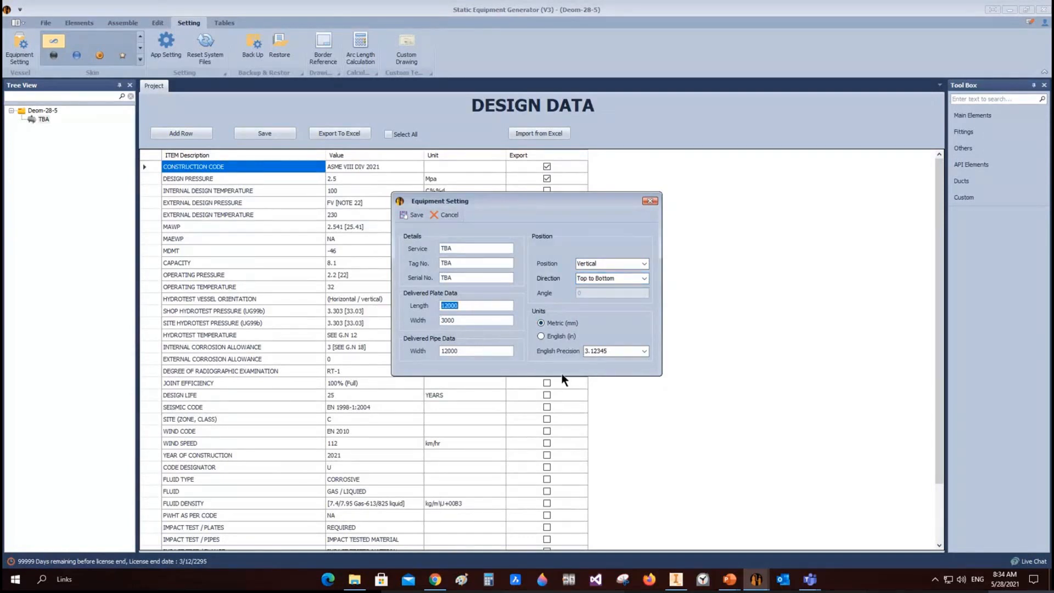
left_click_drag(458, 248, 339, 276)
left_click(650, 201)
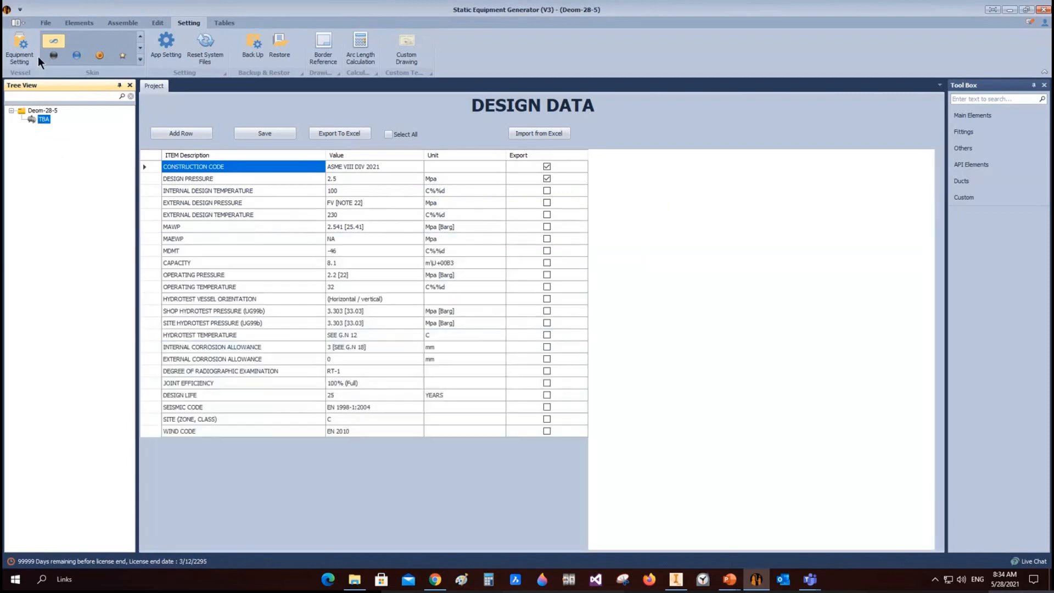
Examine the main elements and fittings available for building the TBA equipment.
left_click(71, 23)
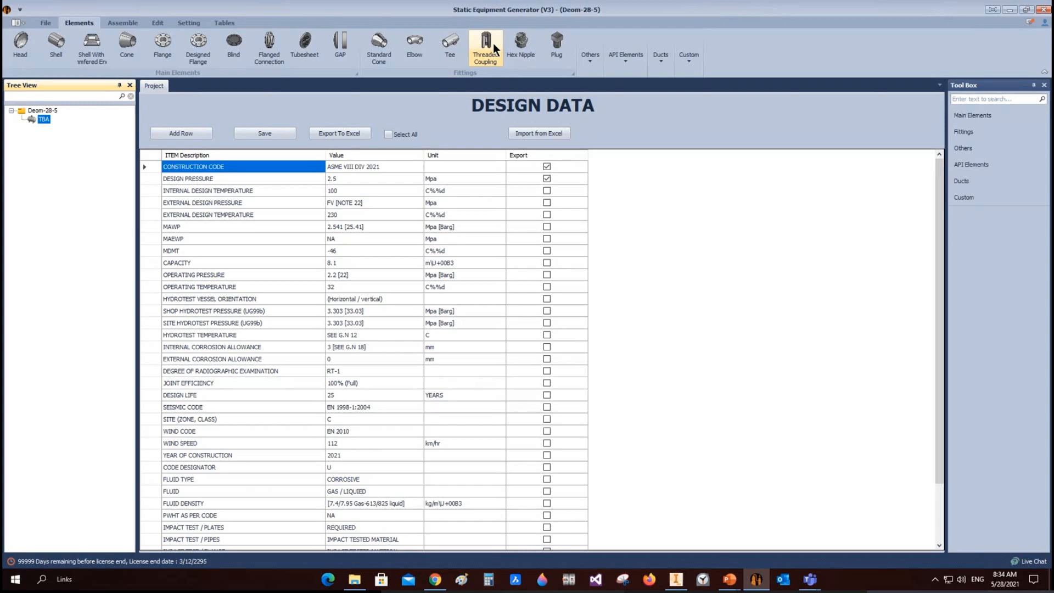
left_click(37, 118)
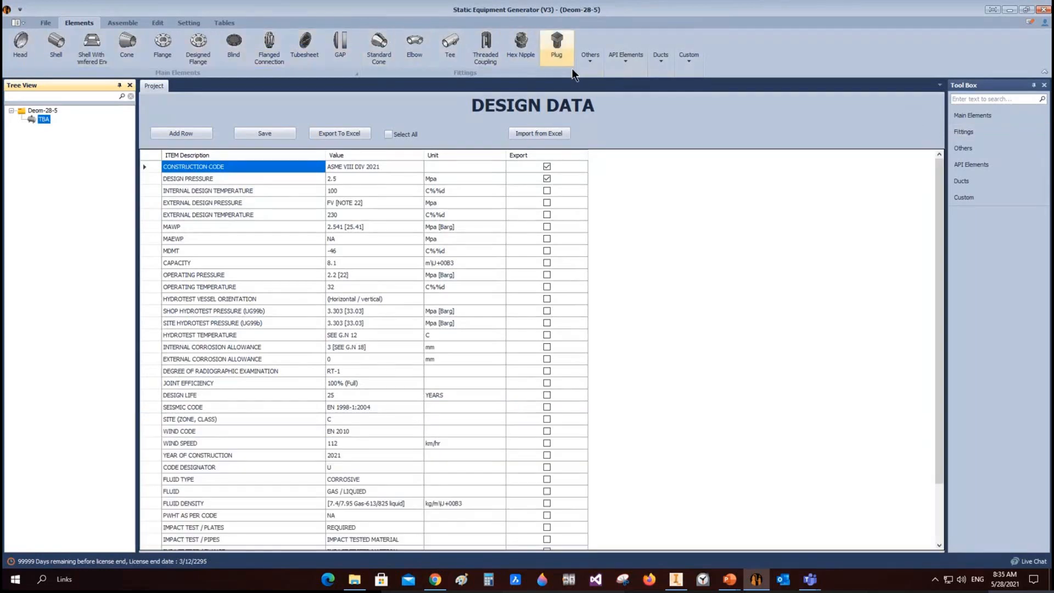
left_click(96, 46)
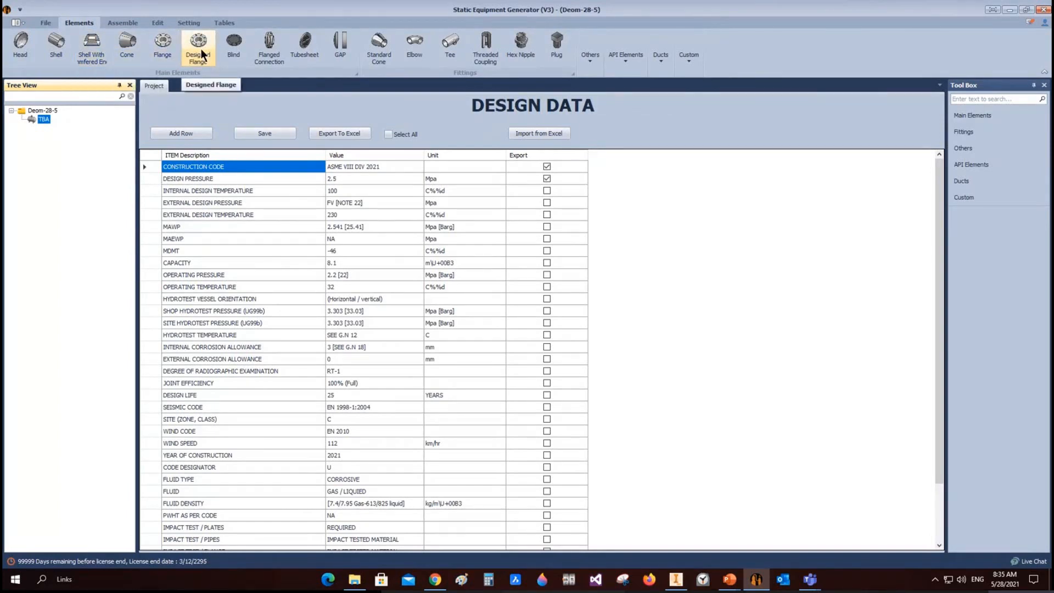
left_click(264, 55)
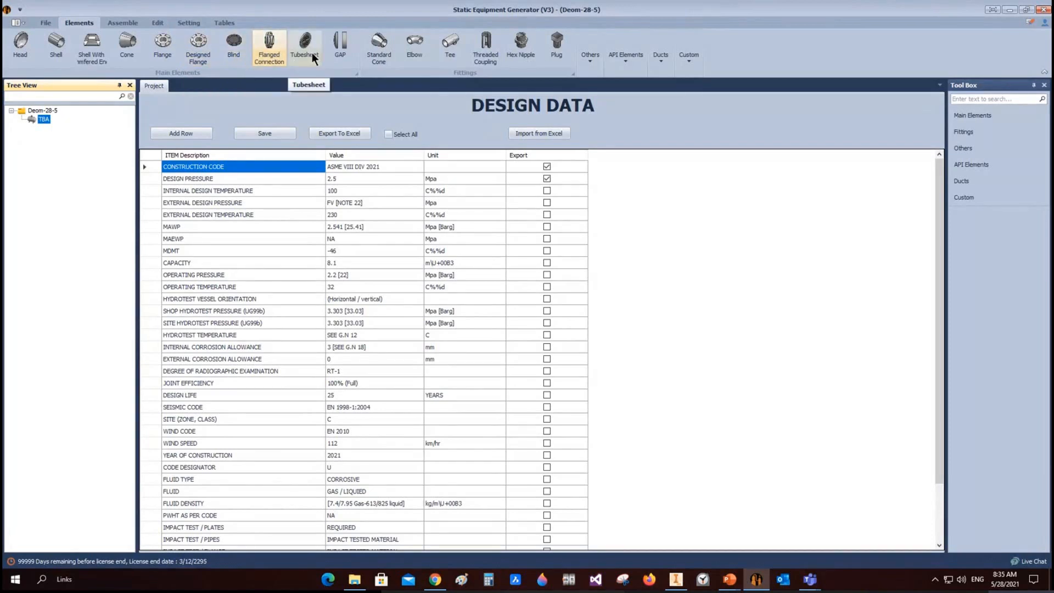
Examine the remaining element groups available for the equipment, including the fittings, Others, API Elements and Ducts.
left_click(294, 54)
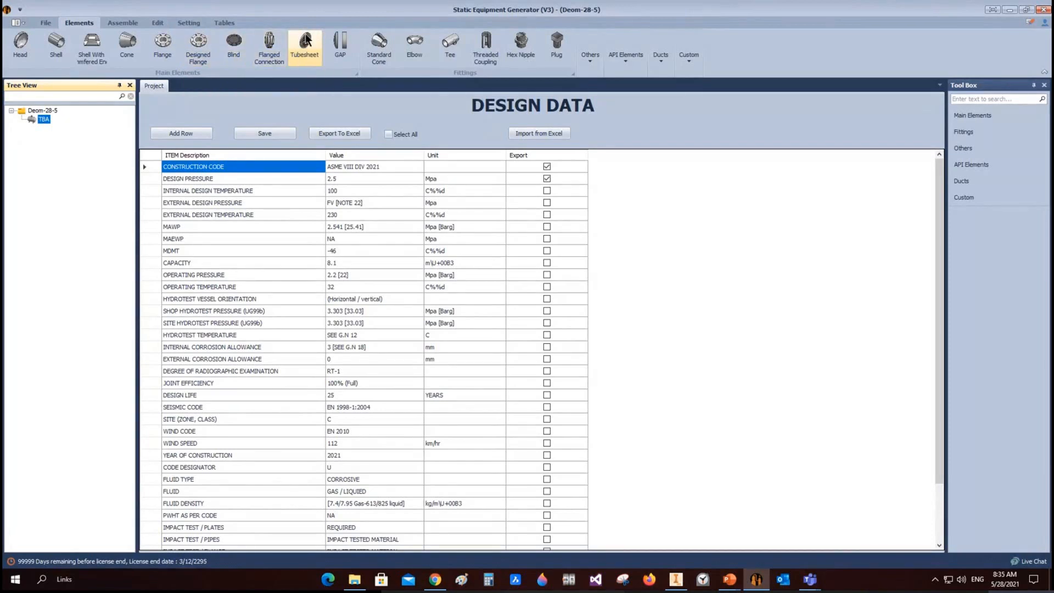
left_click(375, 53)
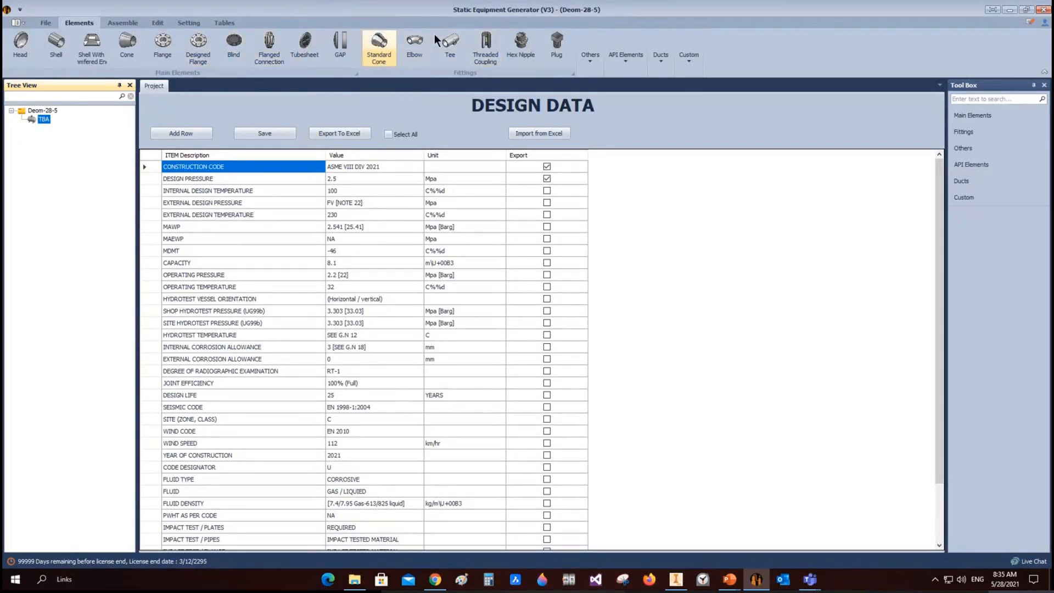
left_click(413, 34)
left_click(459, 38)
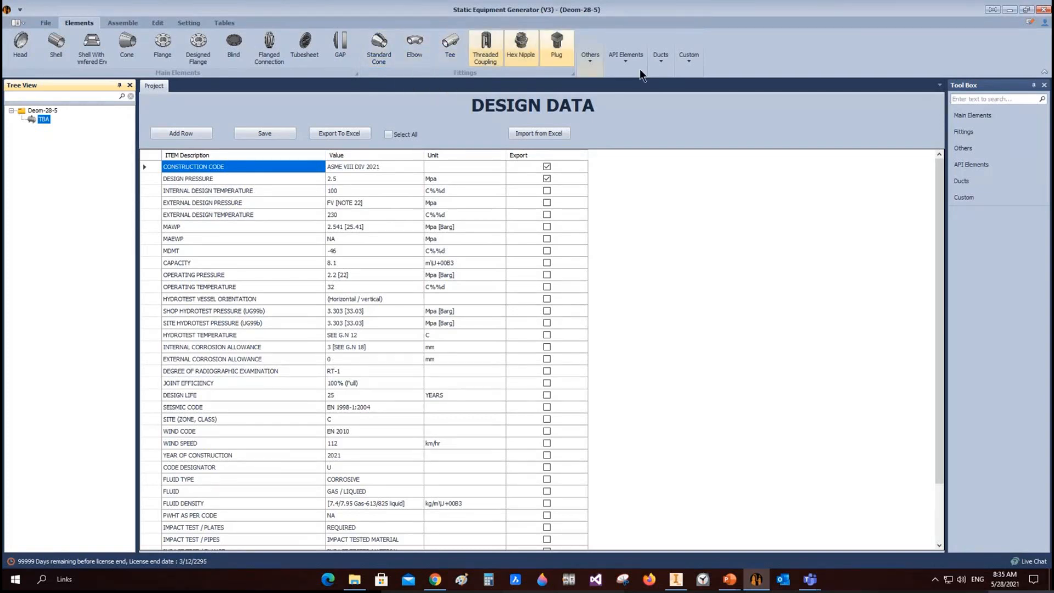
left_click(590, 57)
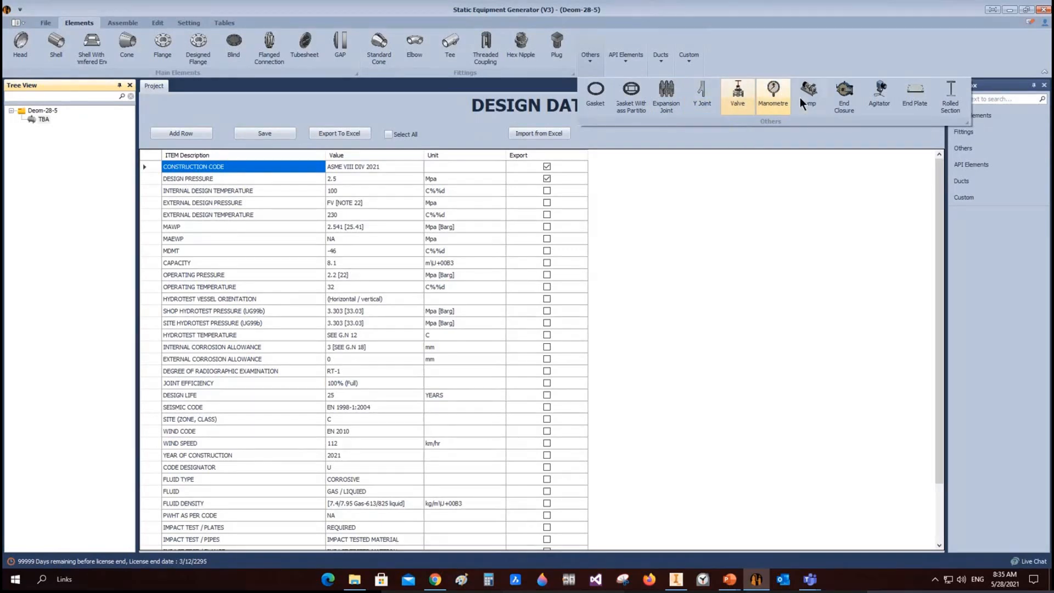
left_click(621, 65)
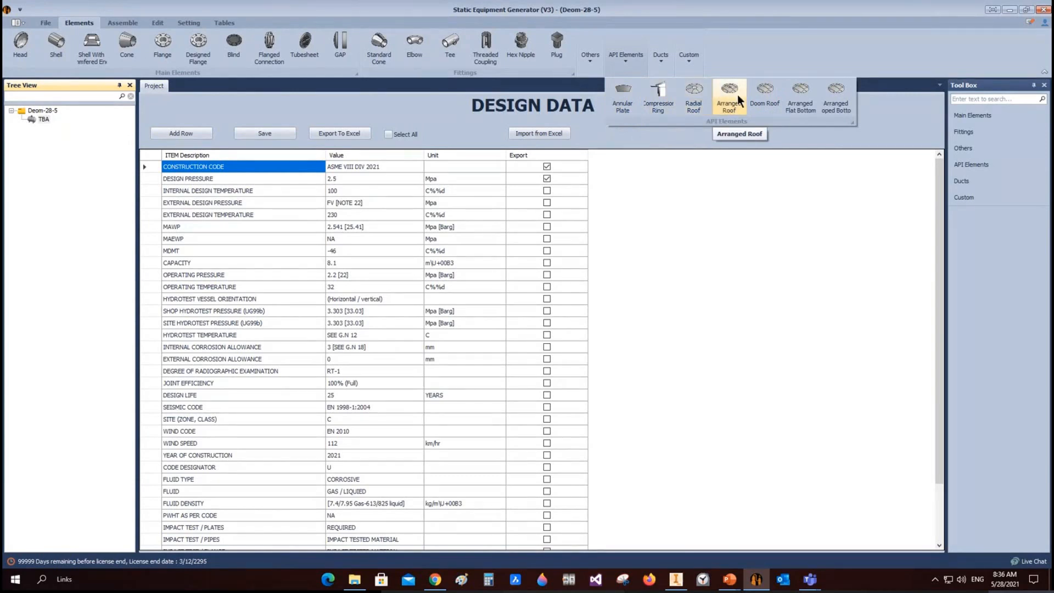
left_click(656, 62)
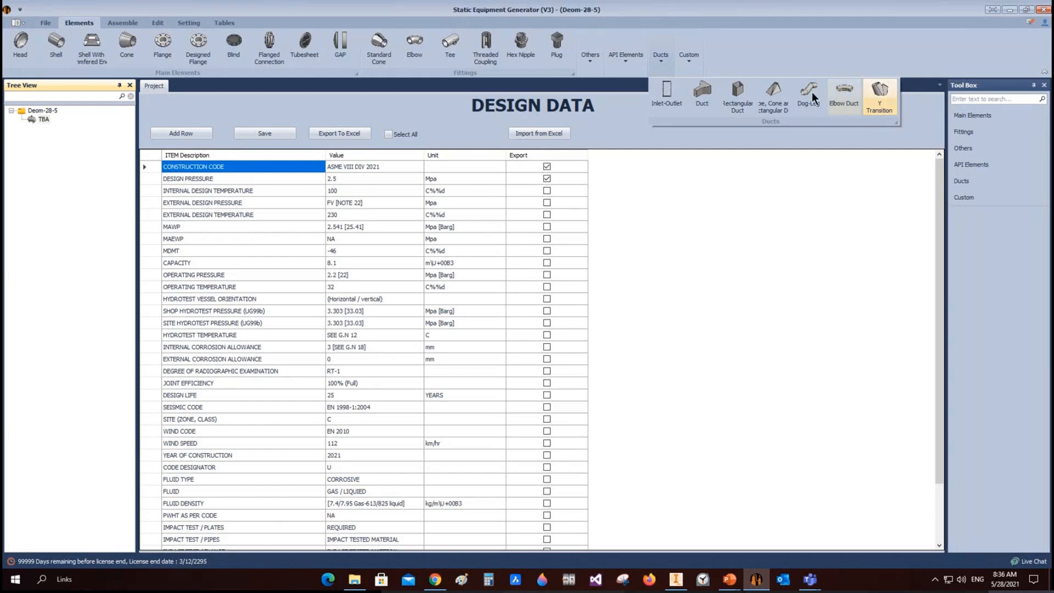
left_click(626, 60)
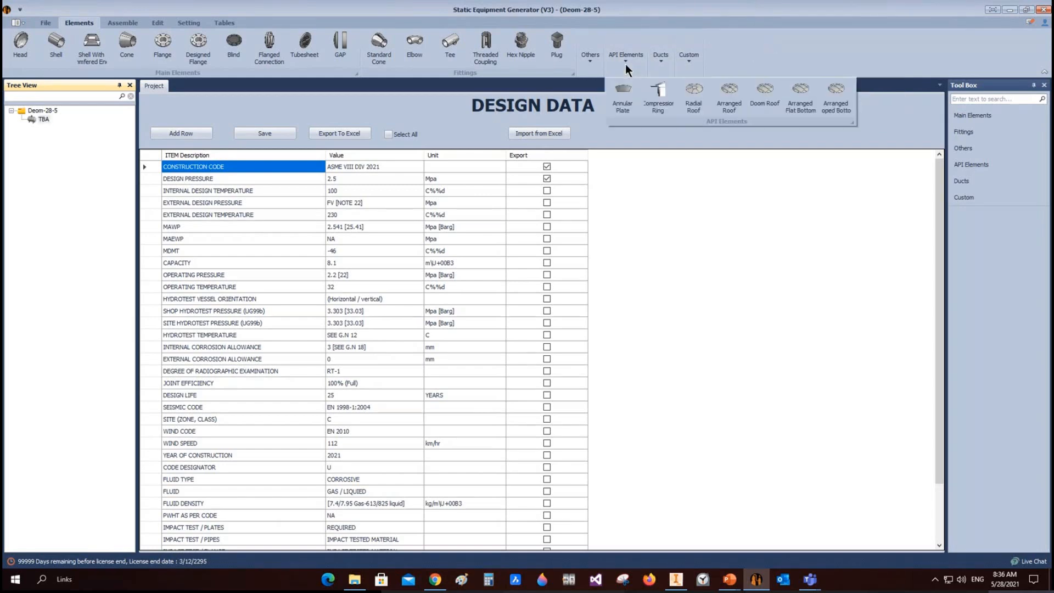
left_click(799, 100)
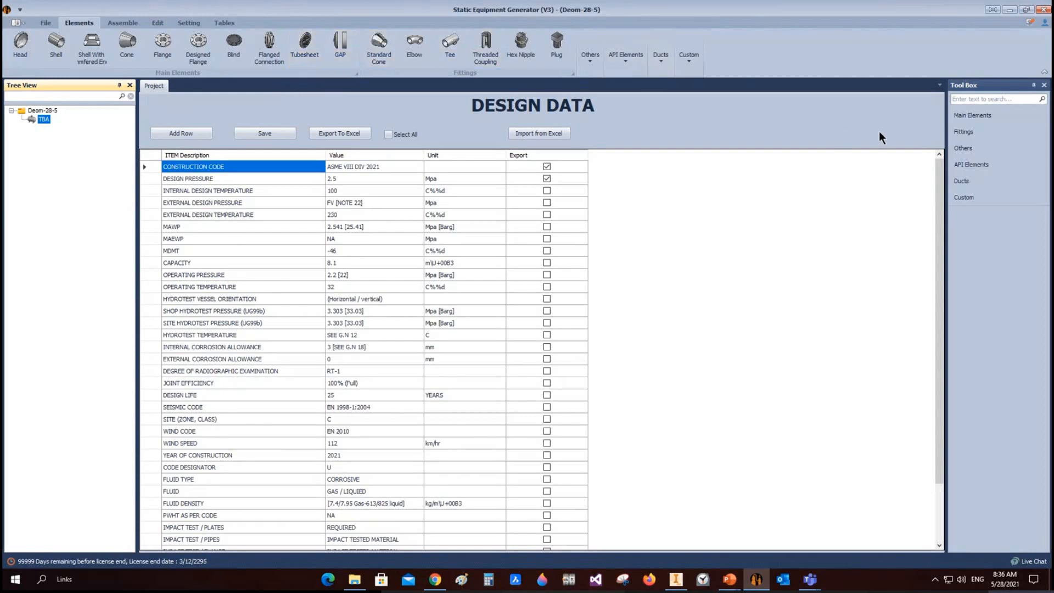
Review the Main Elements, Fittings and Others categories in the Tool Box, and set the Tool Box to auto-hide.
left_click(980, 115)
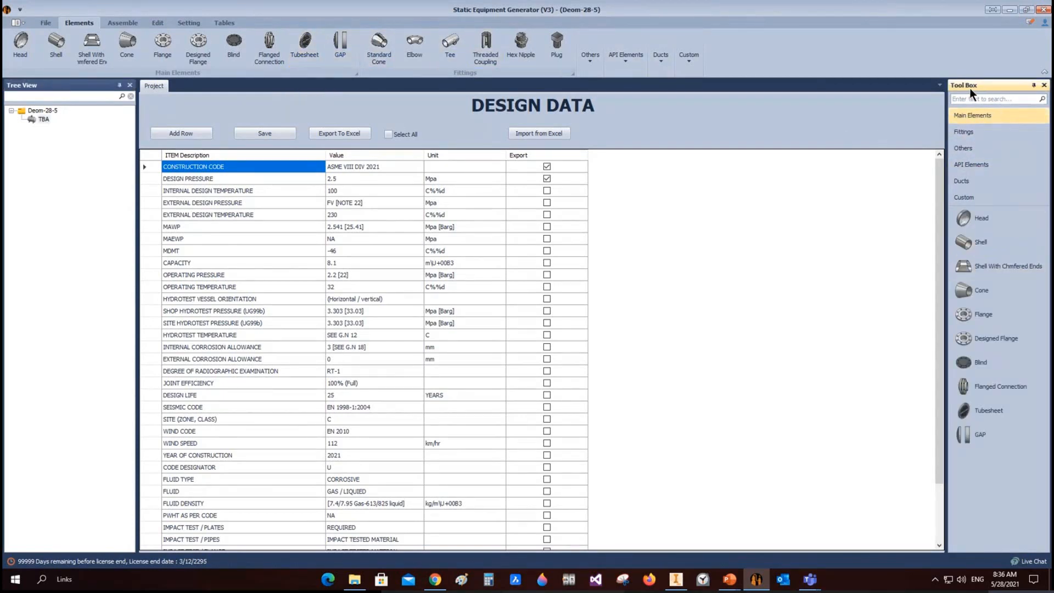
left_click_drag(971, 88, 637, 317)
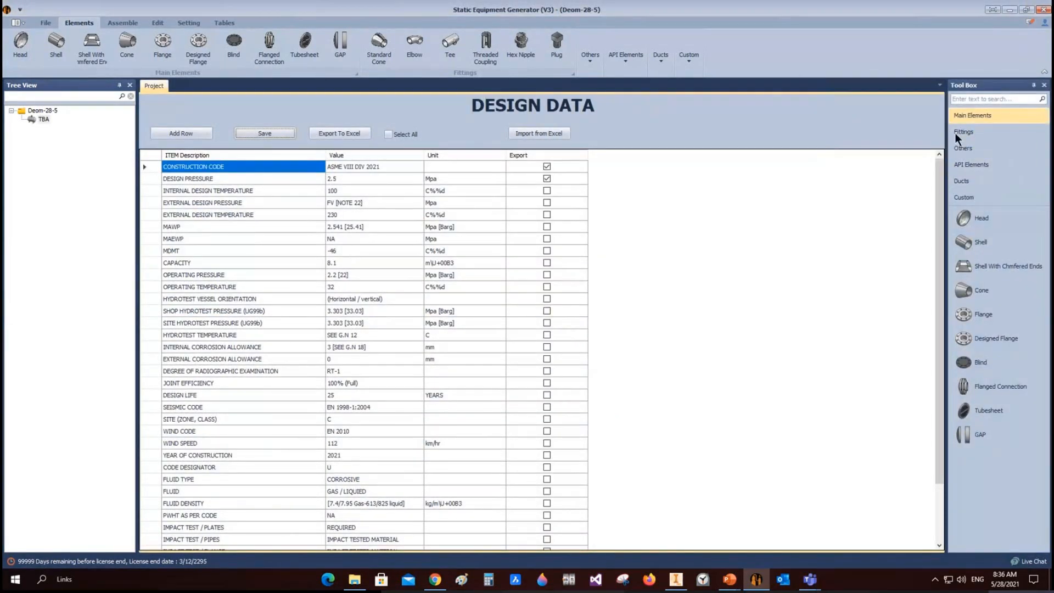
left_click(957, 135)
left_click(973, 149)
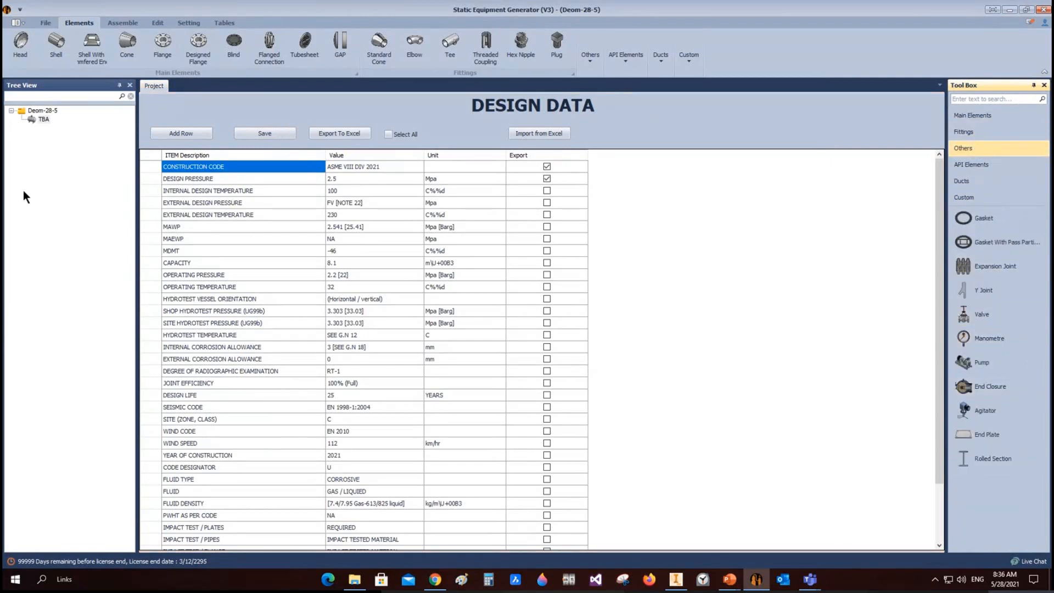
left_click(1034, 85)
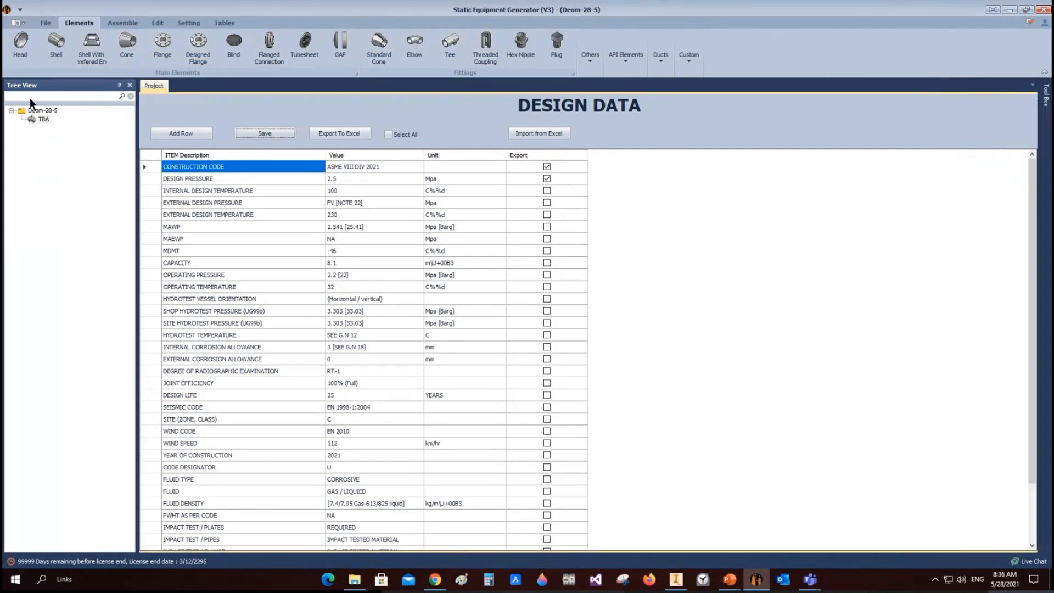
Add a head named Head-1 to the TBA equipment and open its head type parameters.
left_click(22, 44)
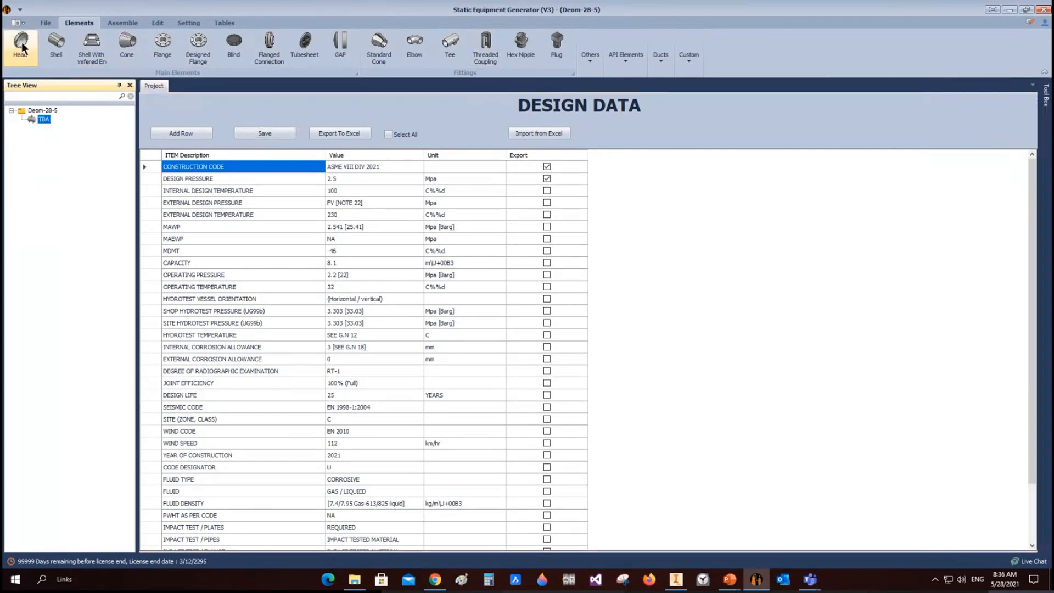
type("Head-1")
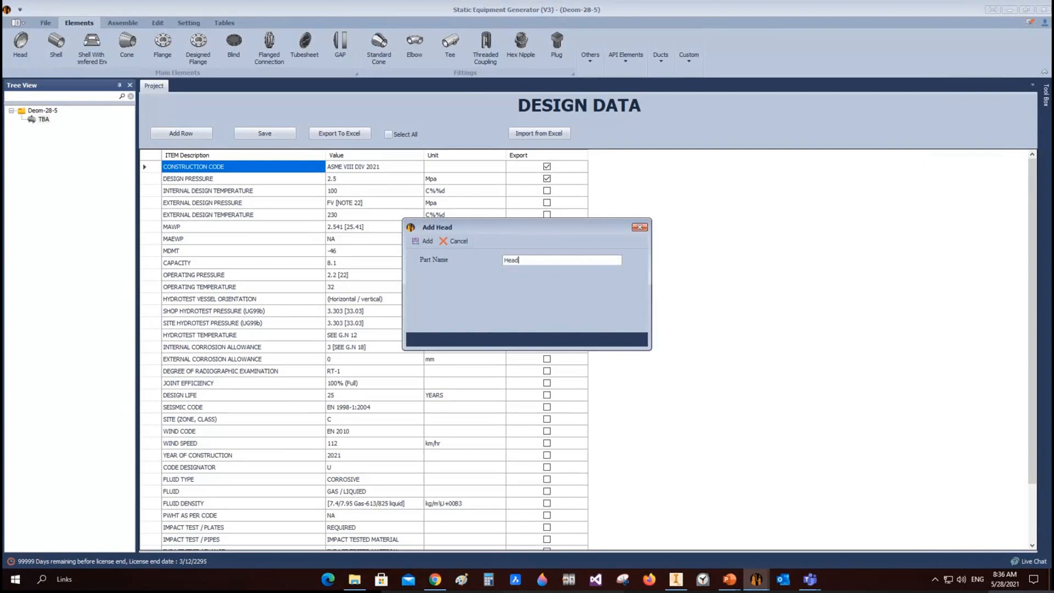
left_click(417, 242)
left_click(46, 129)
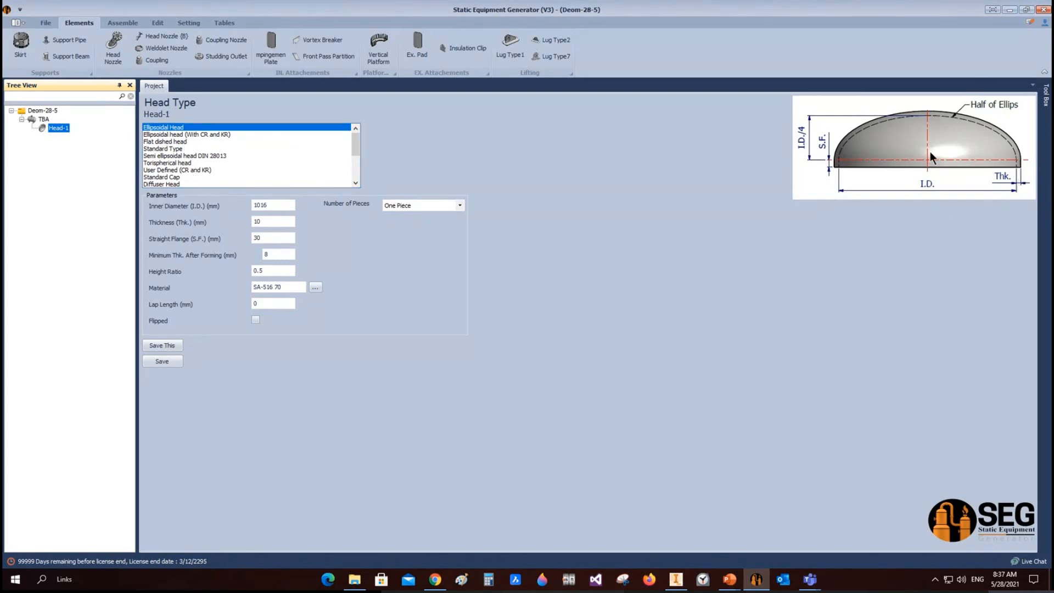
Examine the drawings and parameters of Head-1's ellipsoidal with CR and KR, diffuser, convex and flat head types.
left_click(161, 134)
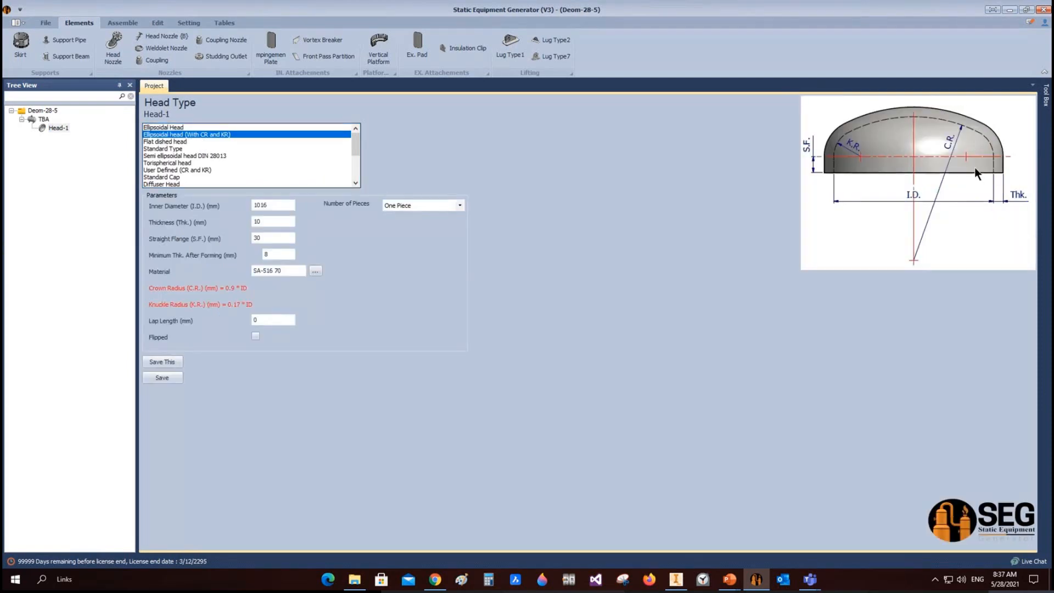
left_click(159, 142)
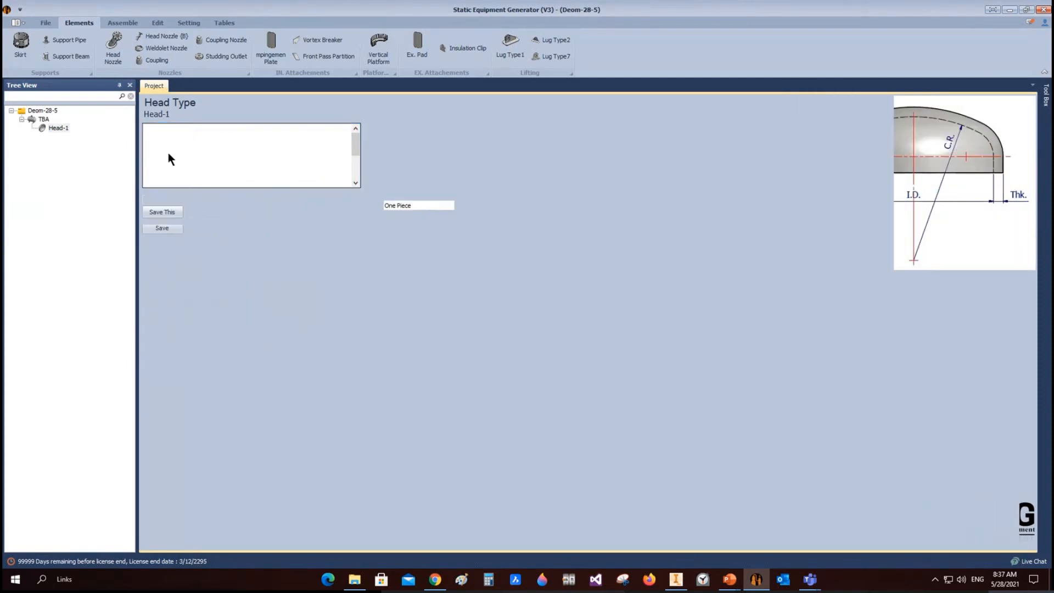
left_click(161, 184)
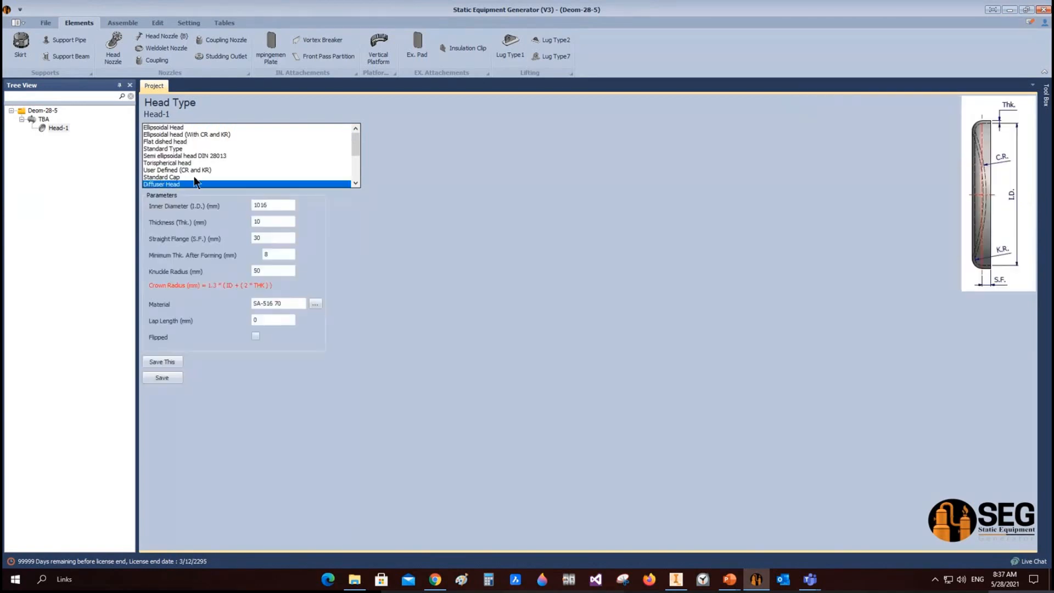
left_click(173, 177)
scroll(179, 170, "down", 1)
left_click(170, 163)
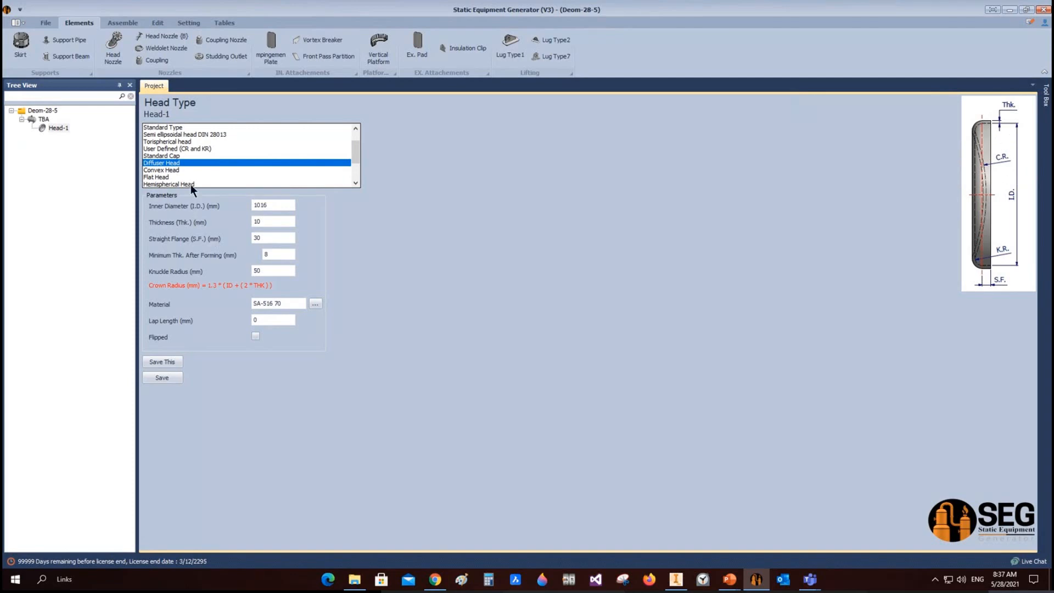
left_click(174, 169)
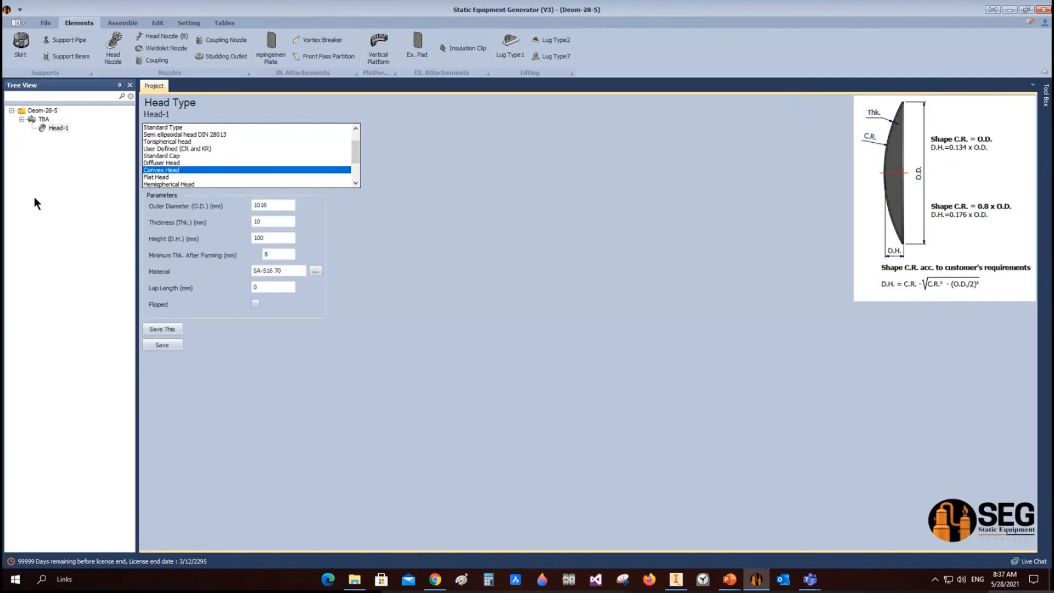
left_click(167, 177)
Examine the drawings and parameters of the hemispherical, negative SF hemispherical, cone and circular flat end types for Head-1.
scroll(171, 175, "down", 1)
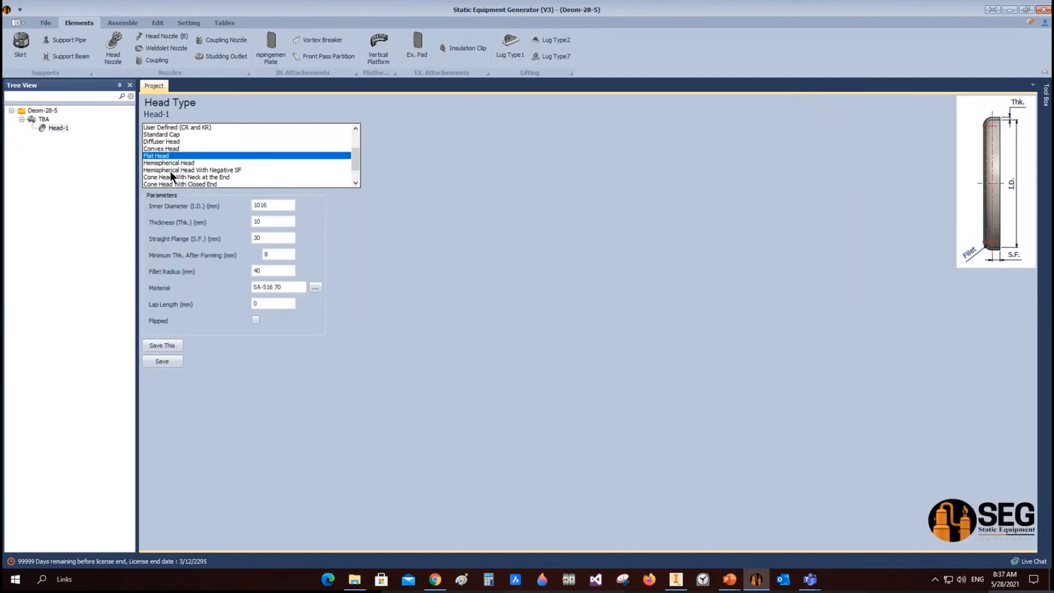
left_click(177, 162)
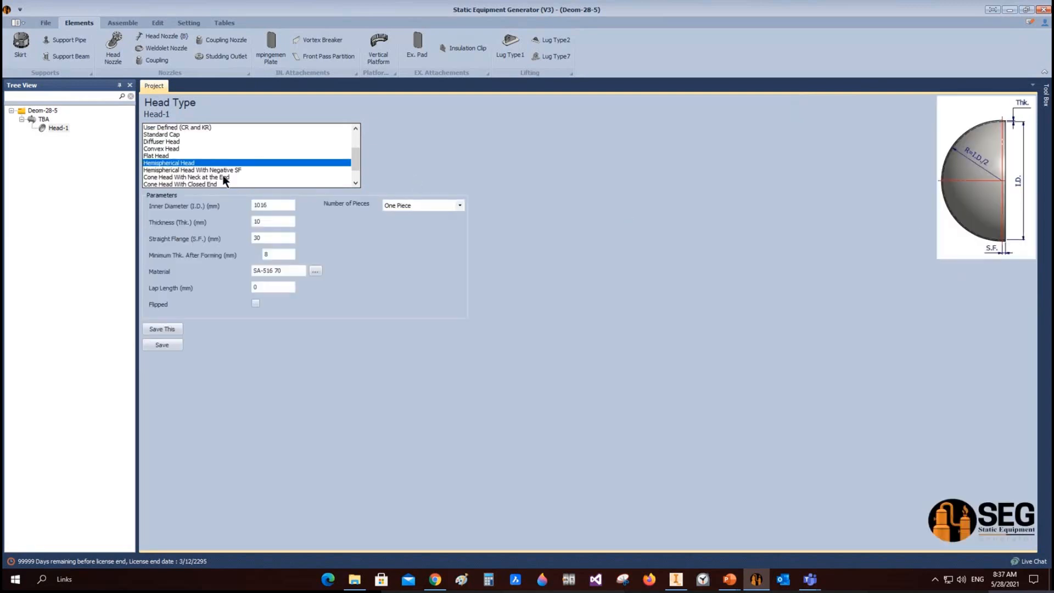
left_click(225, 170)
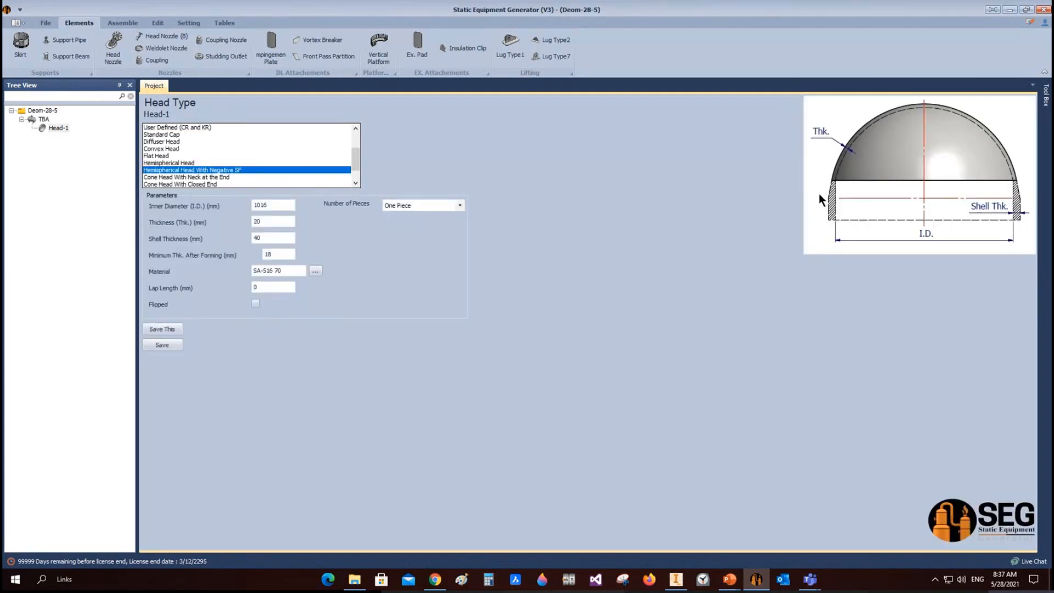
left_click(197, 177)
scroll(192, 164, "down", 1)
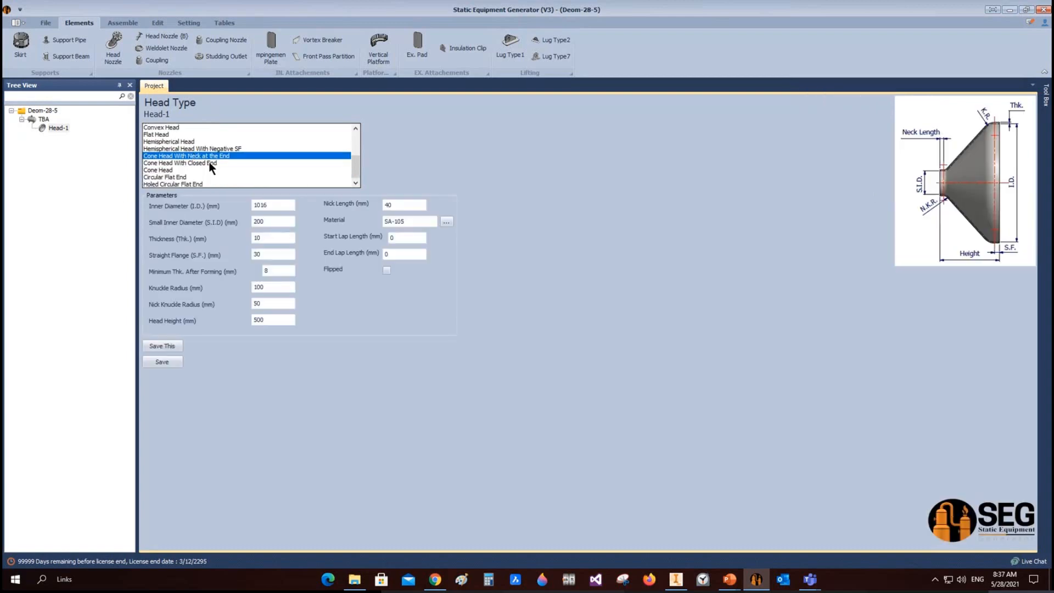
left_click(199, 163)
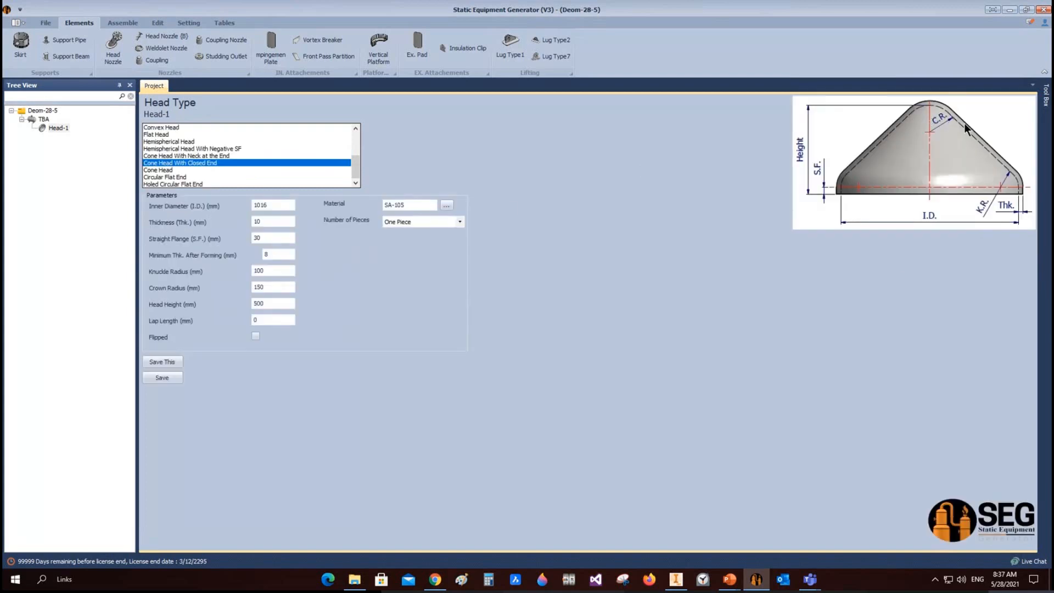
left_click(160, 177)
scroll(222, 155, "up", 2)
scroll(223, 158, "up", 2)
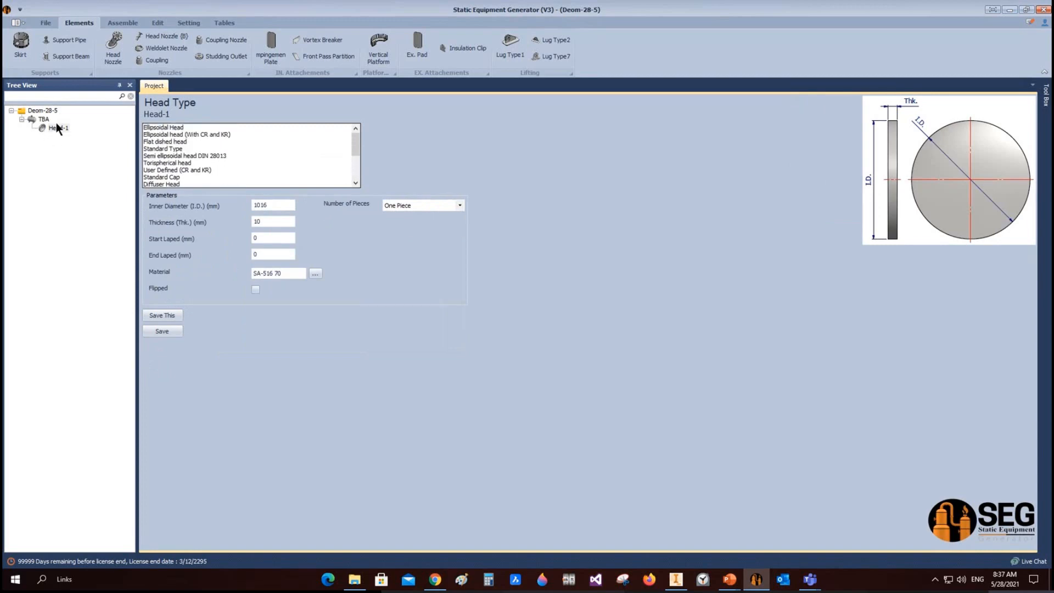
Make Head-1 an Ellipsoidal Head with a 2500 mm inner diameter and a 50 mm straight flange.
left_click(170, 127)
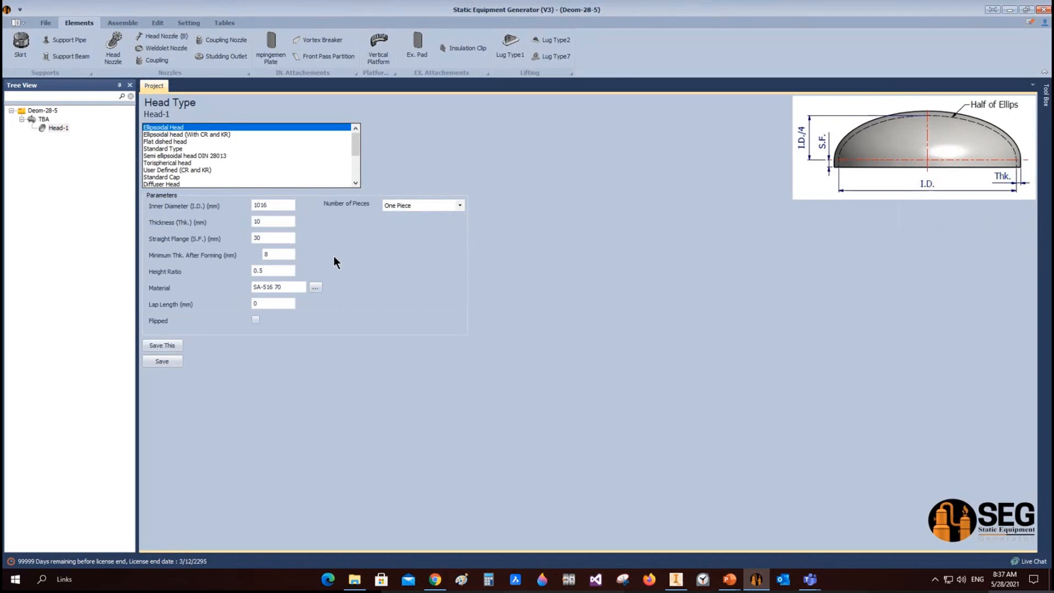
double_click(282, 207)
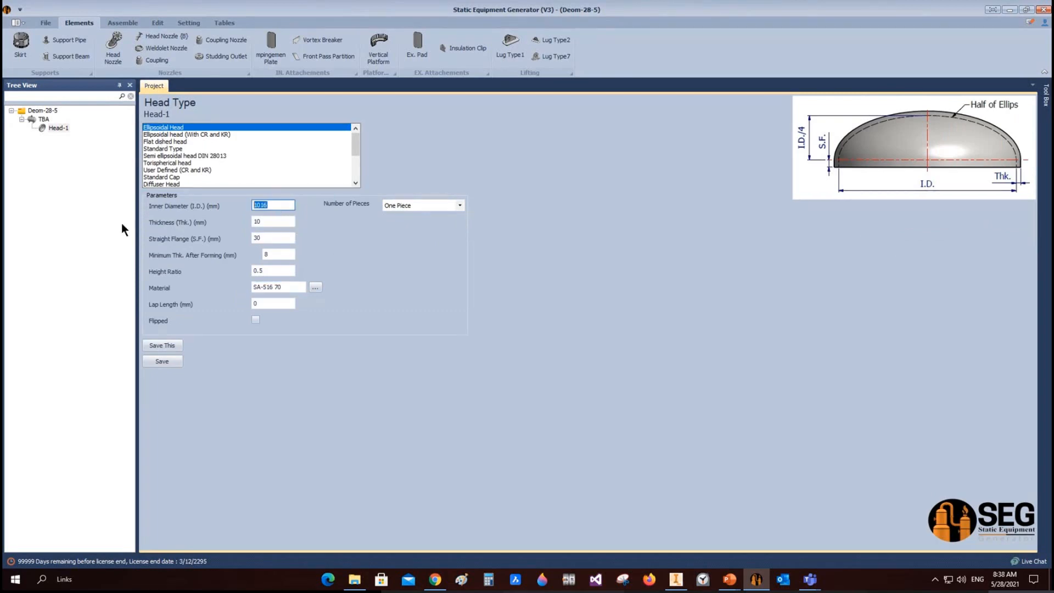
type("2500")
left_click(275, 226)
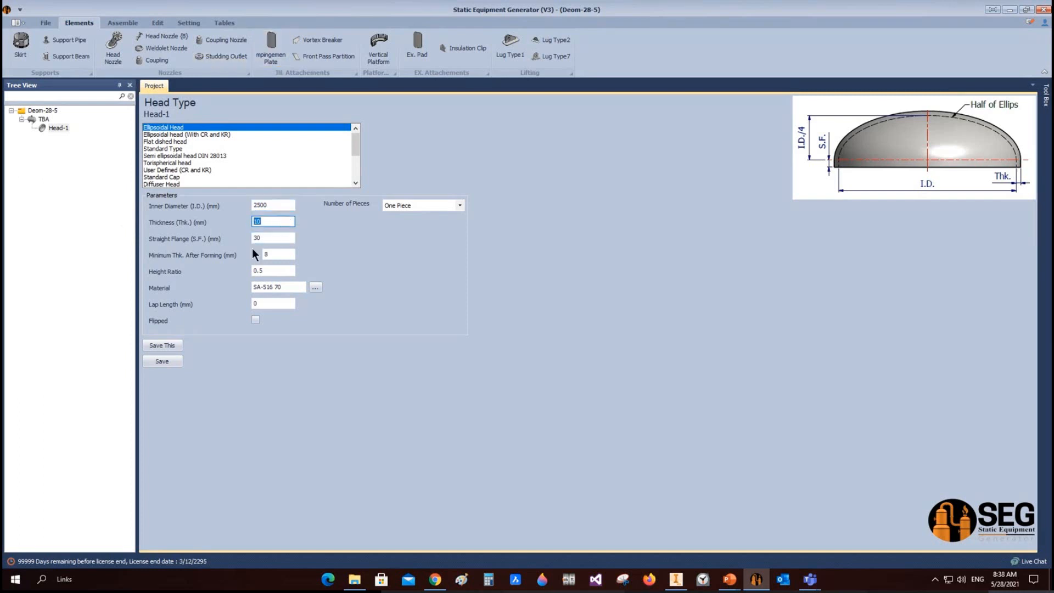
left_click(266, 237)
type("50")
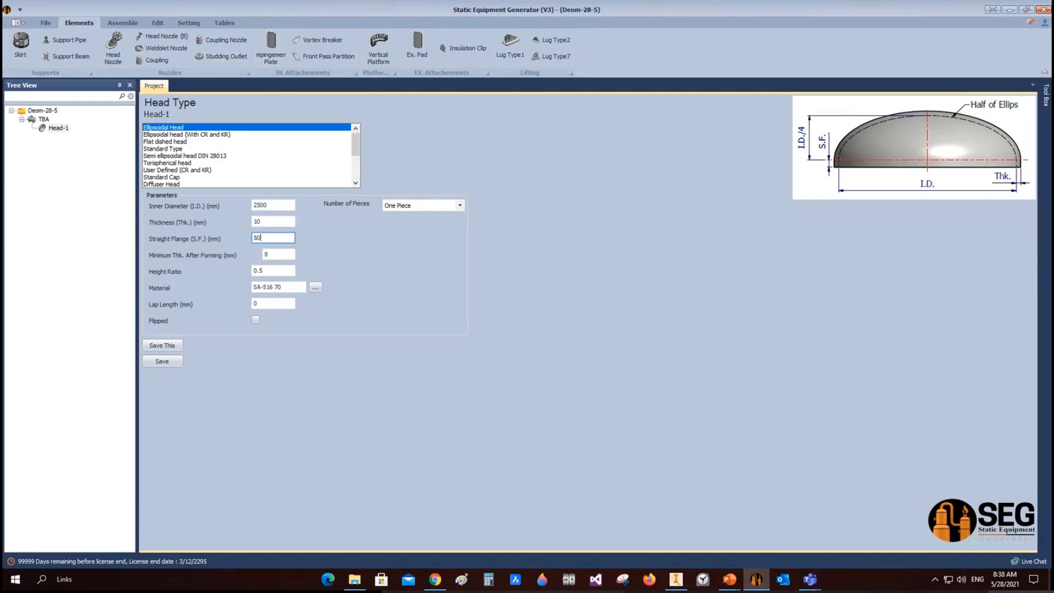
left_click(277, 255)
left_click(286, 271)
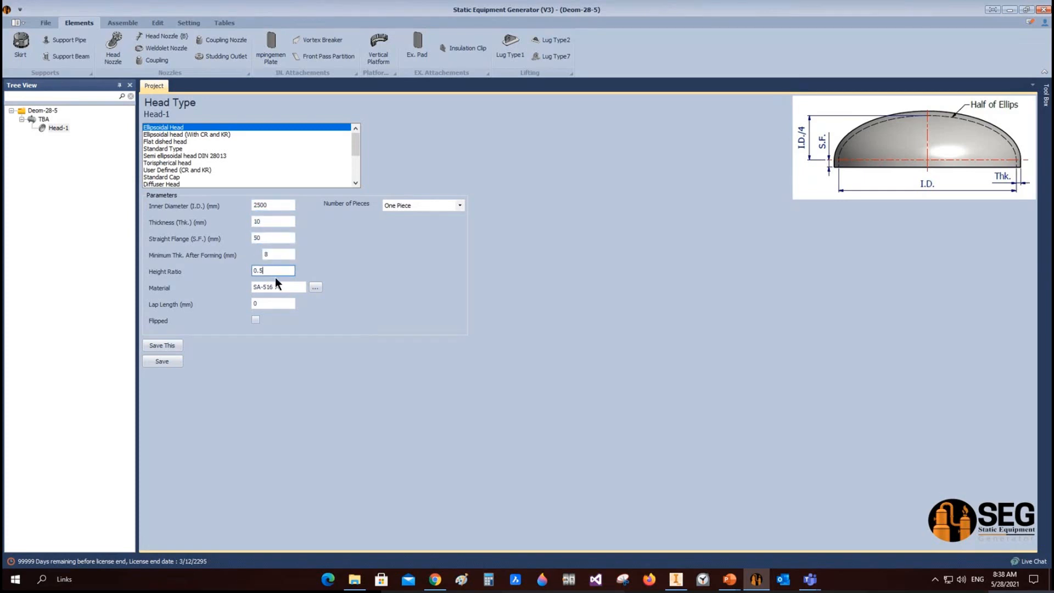
Assign SA-516 grade 70 plate from ASME Table-1A as Head-1's material and save the head.
left_click(285, 287)
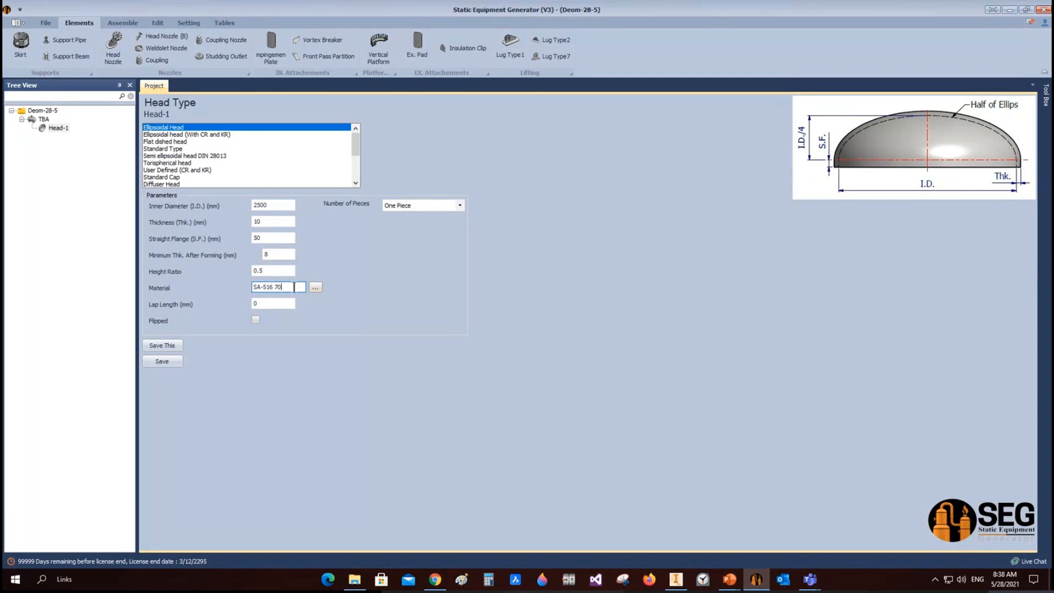
left_click_drag(292, 286, 210, 286)
left_click(252, 300)
left_click(315, 288)
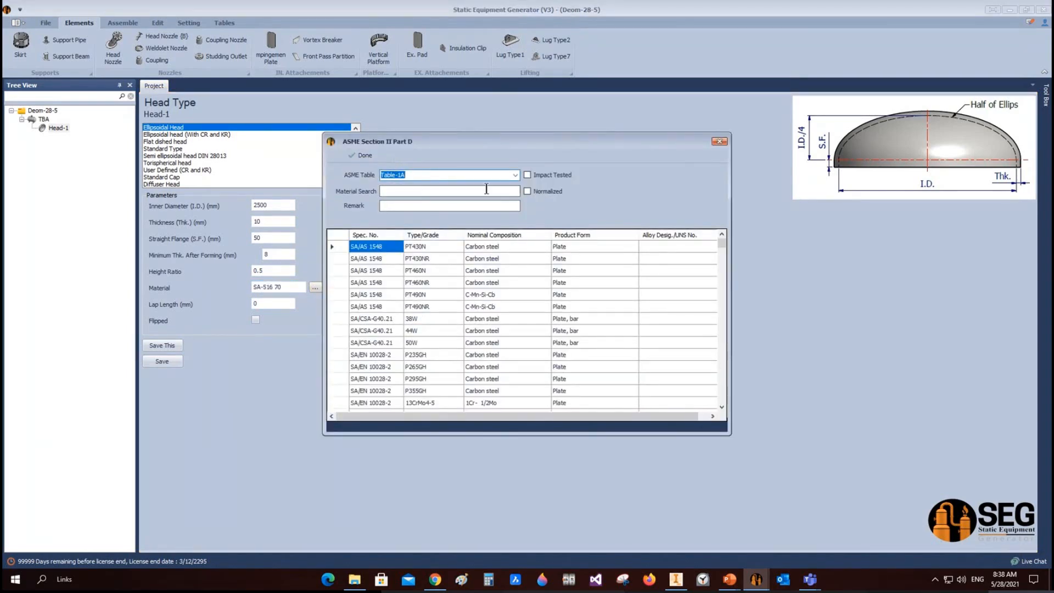
left_click(514, 175)
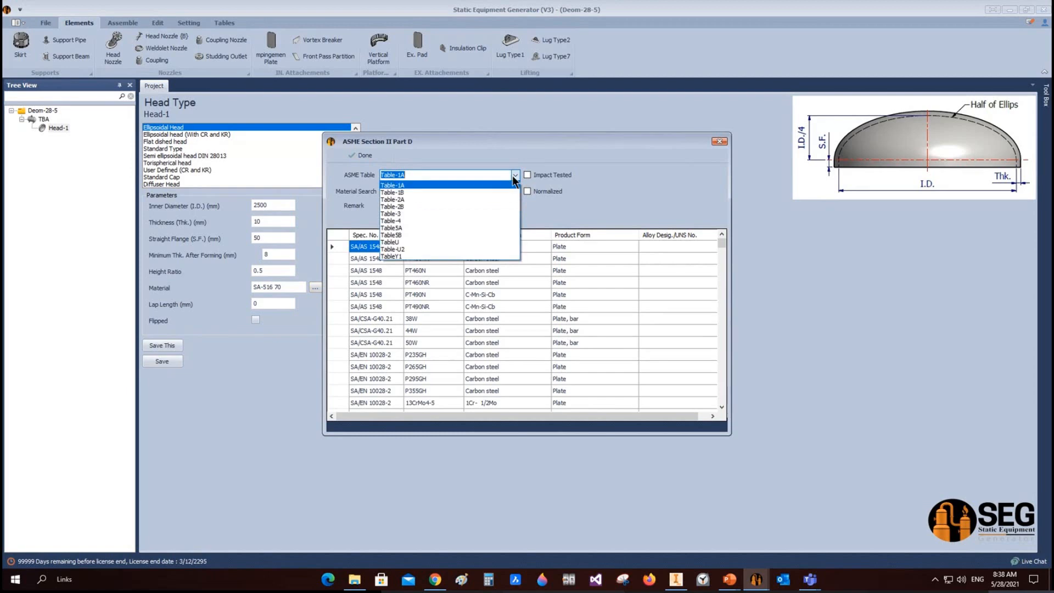
left_click(419, 185)
left_click(415, 191)
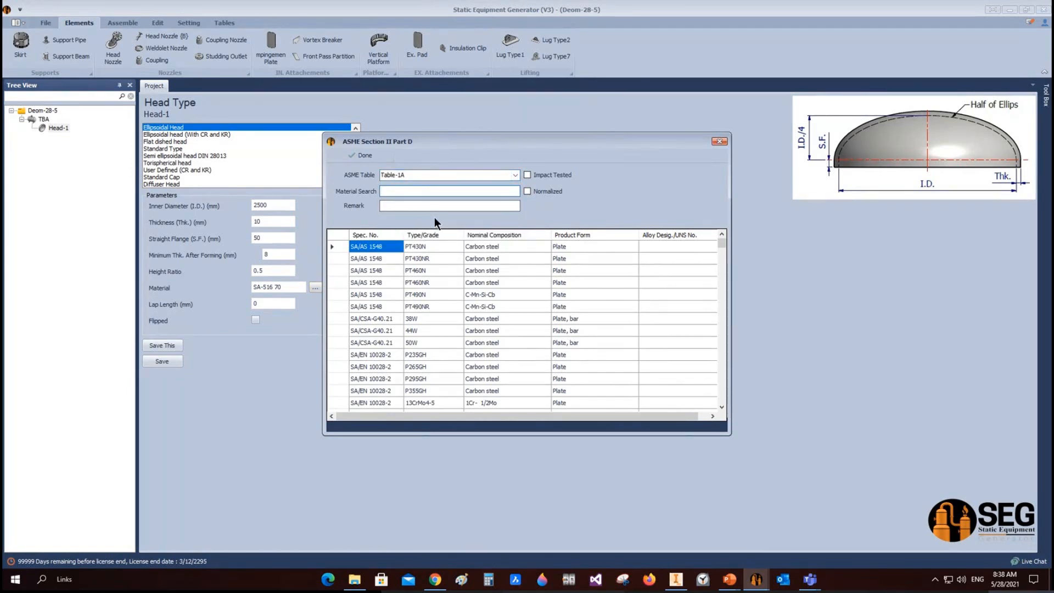
type("sa-516")
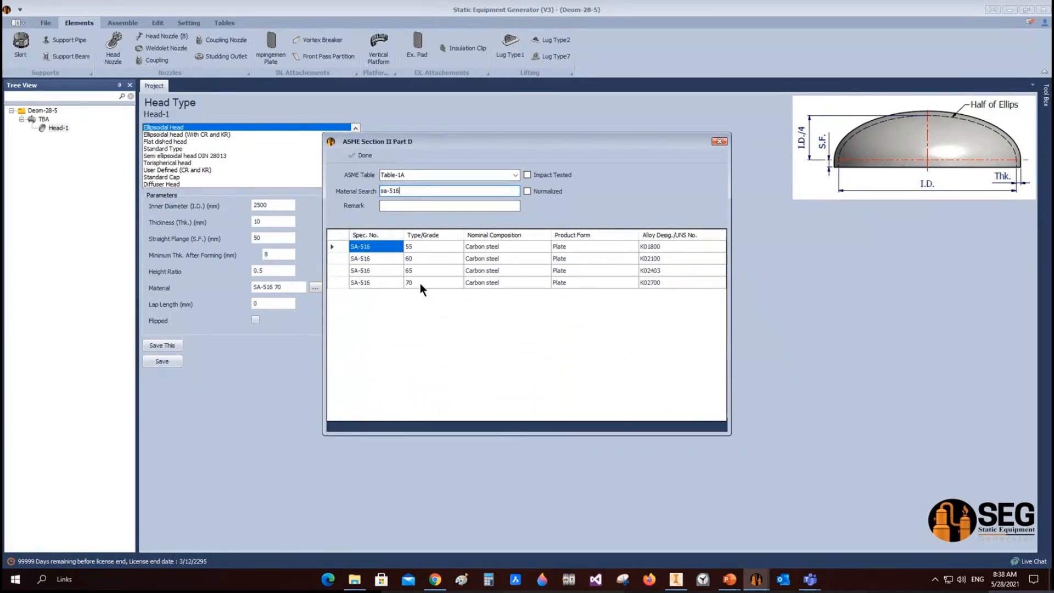
left_click(340, 282)
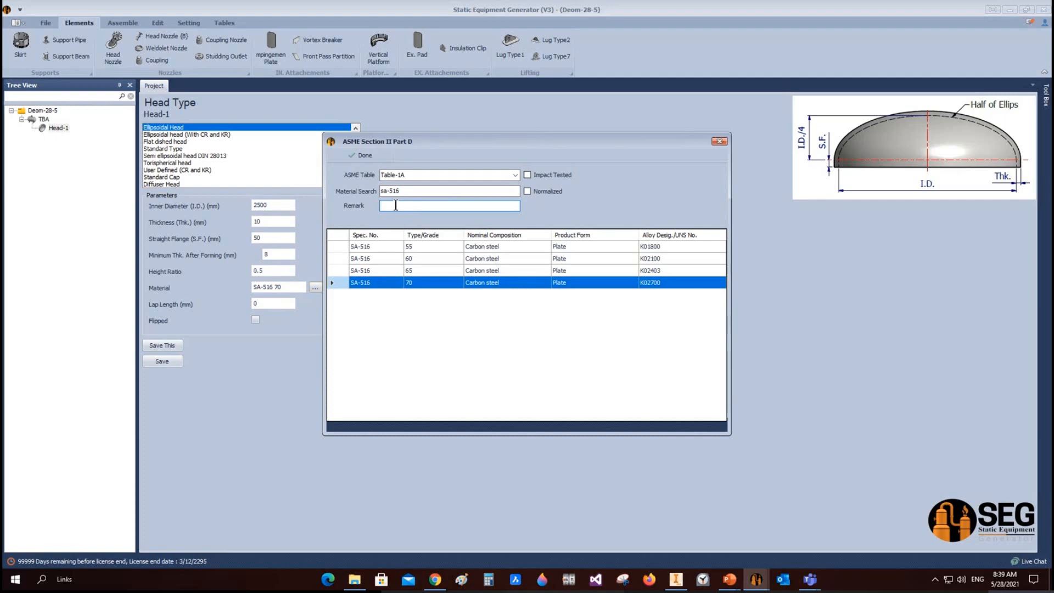
left_click(362, 156)
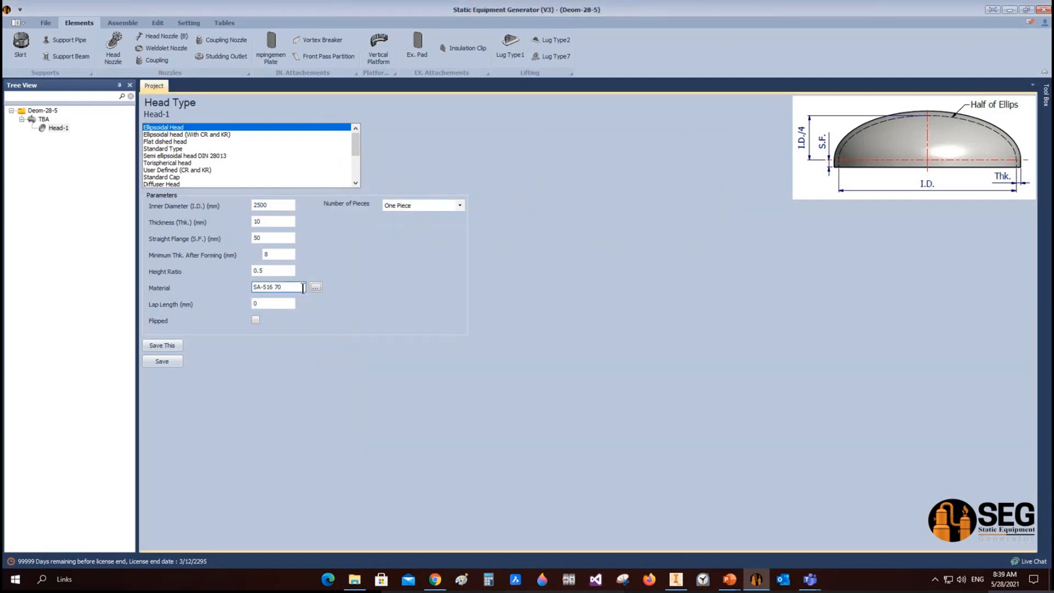
left_click(167, 356)
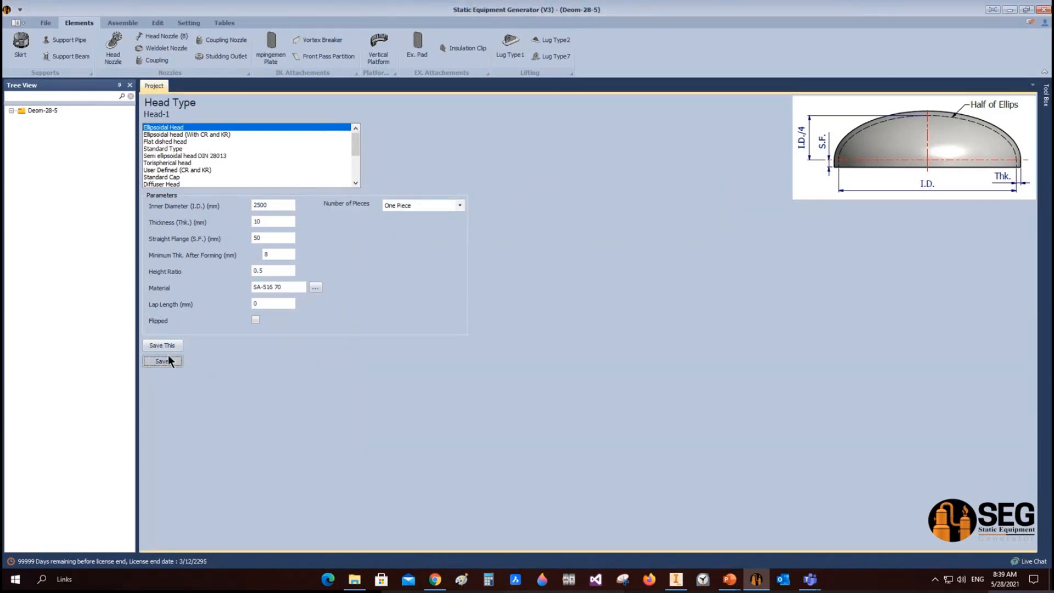
Start the Inventor assembly generation for the TBA equipment.
left_click(39, 119)
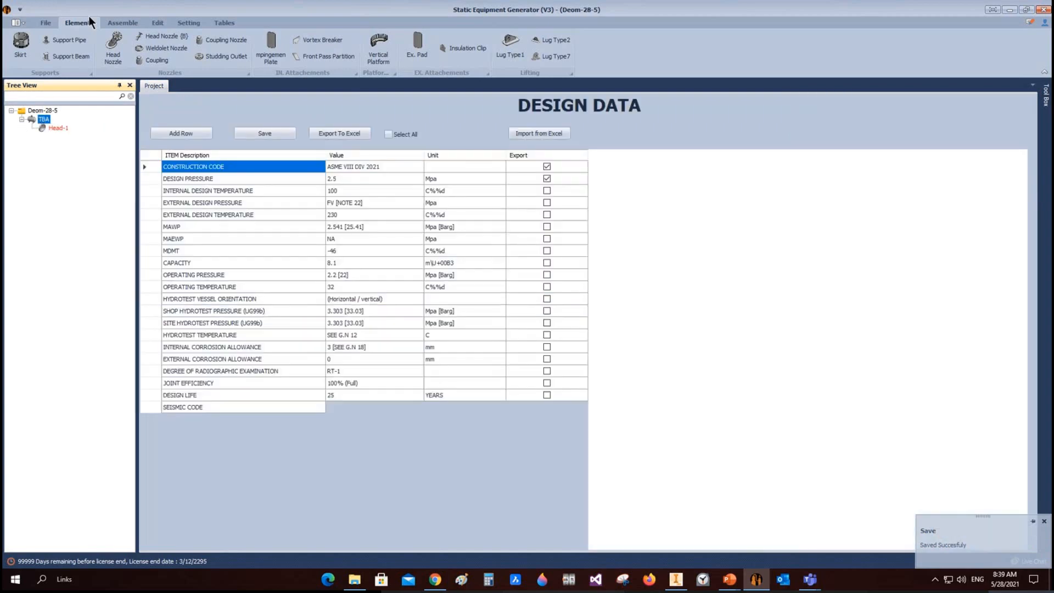
left_click(116, 23)
left_click(25, 47)
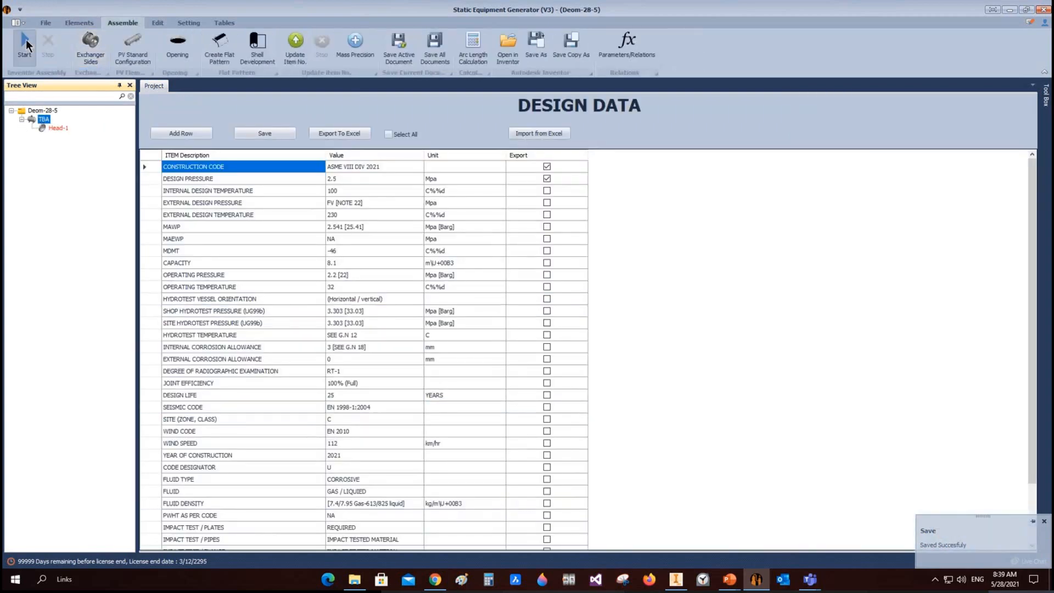
Switch to Autodesk Inventor, inspect the generated head from its side, and return to Static Equipment Generator.
mouse_move(679, 581)
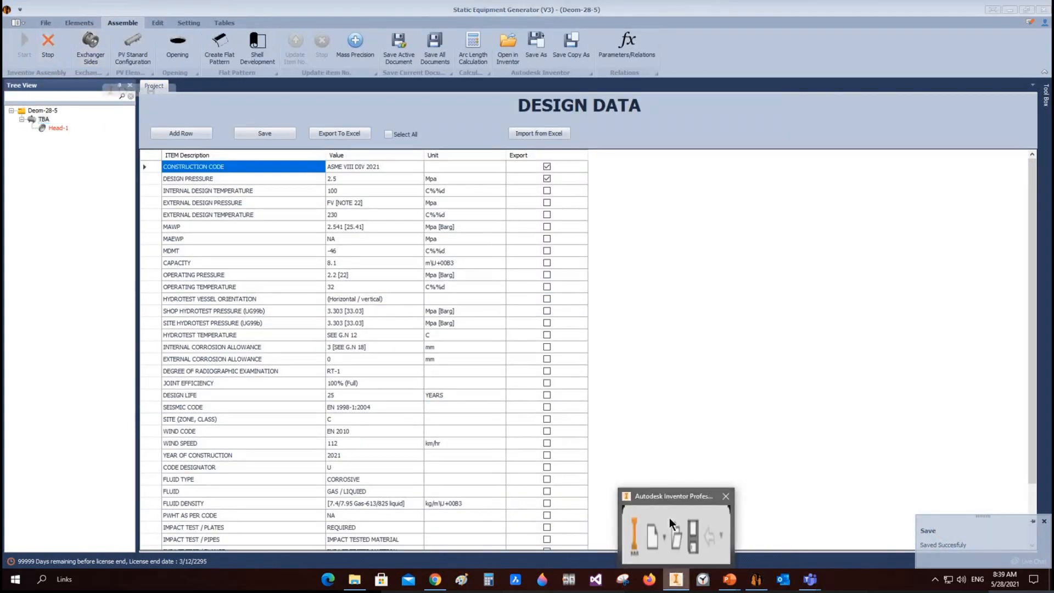
left_click(670, 519)
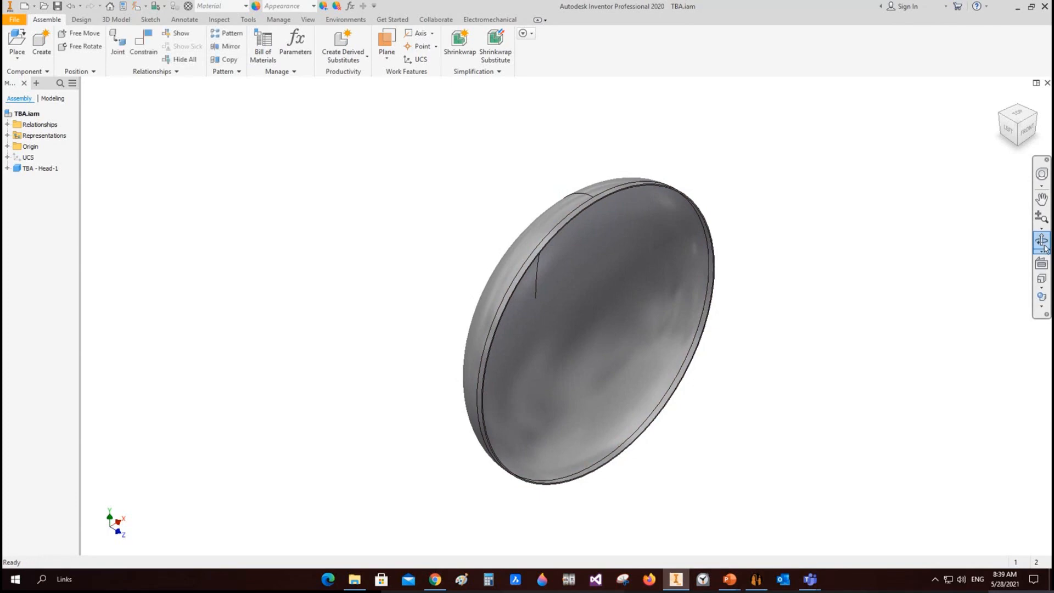
left_click(1042, 243)
left_click_drag(544, 350, 624, 341)
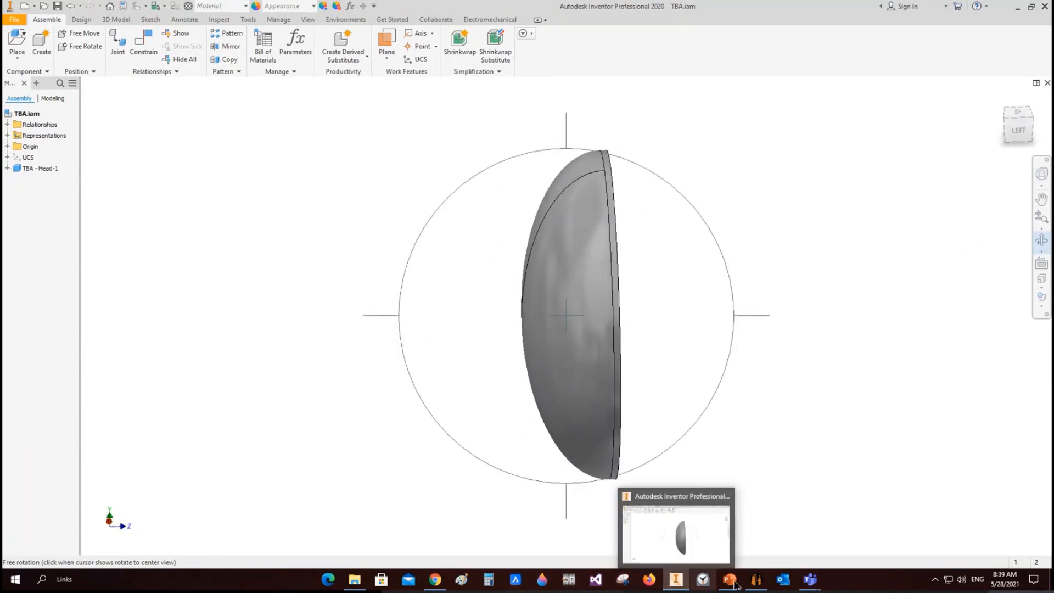
left_click(753, 585)
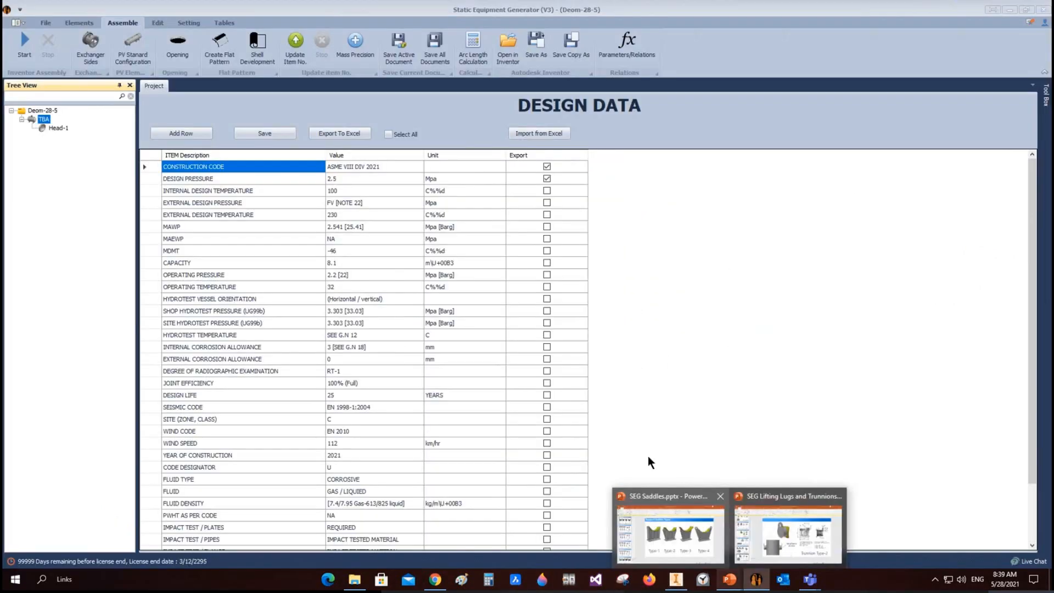
Examine Head-1's drawings and parameters for the two-piece and more-than-two-pieces options.
left_click(45, 127)
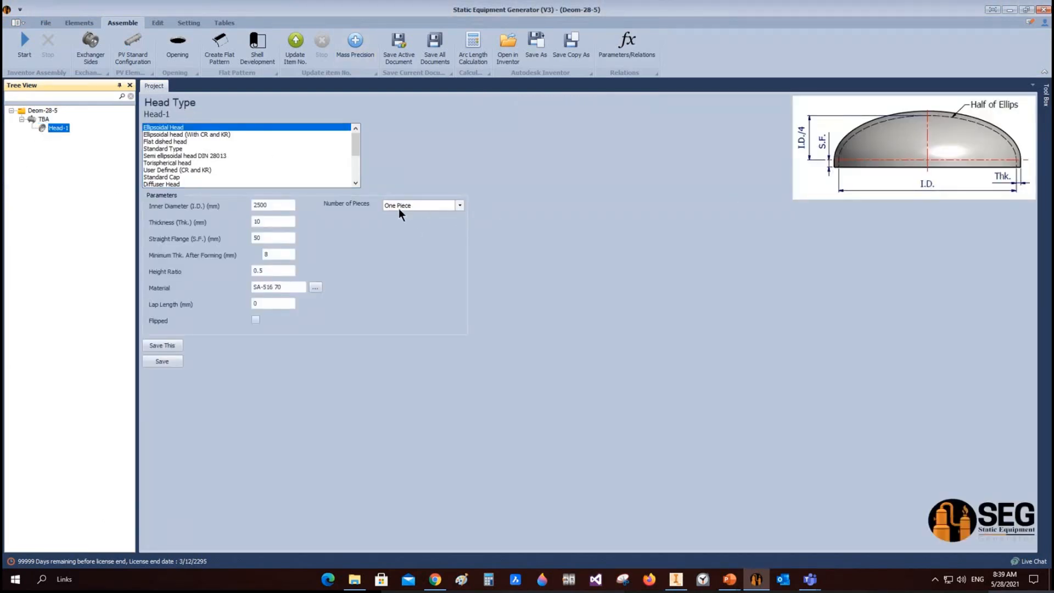
left_click(460, 204)
left_click(434, 222)
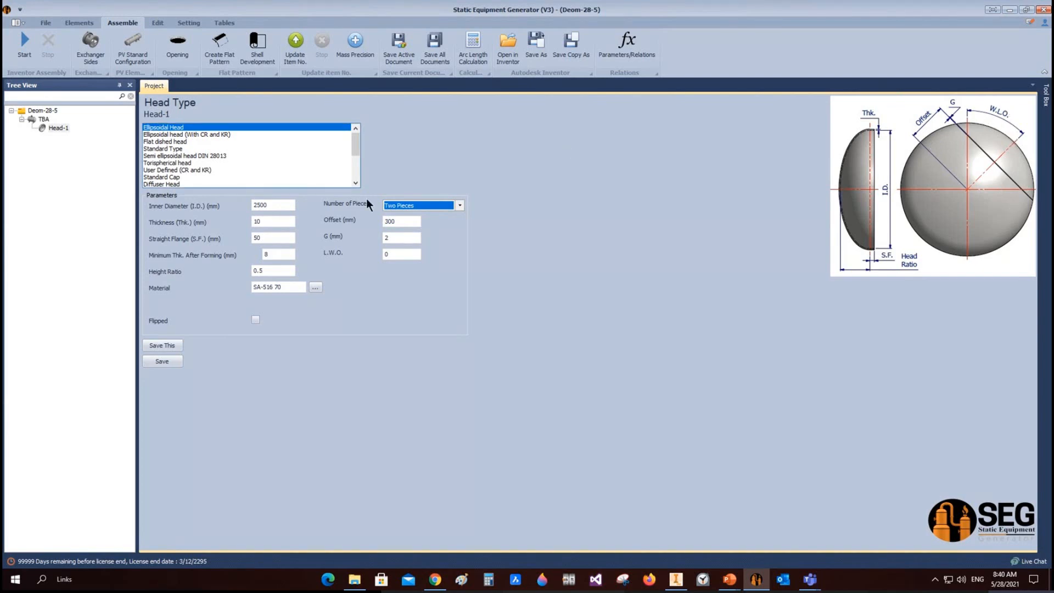
left_click(459, 206)
left_click(436, 229)
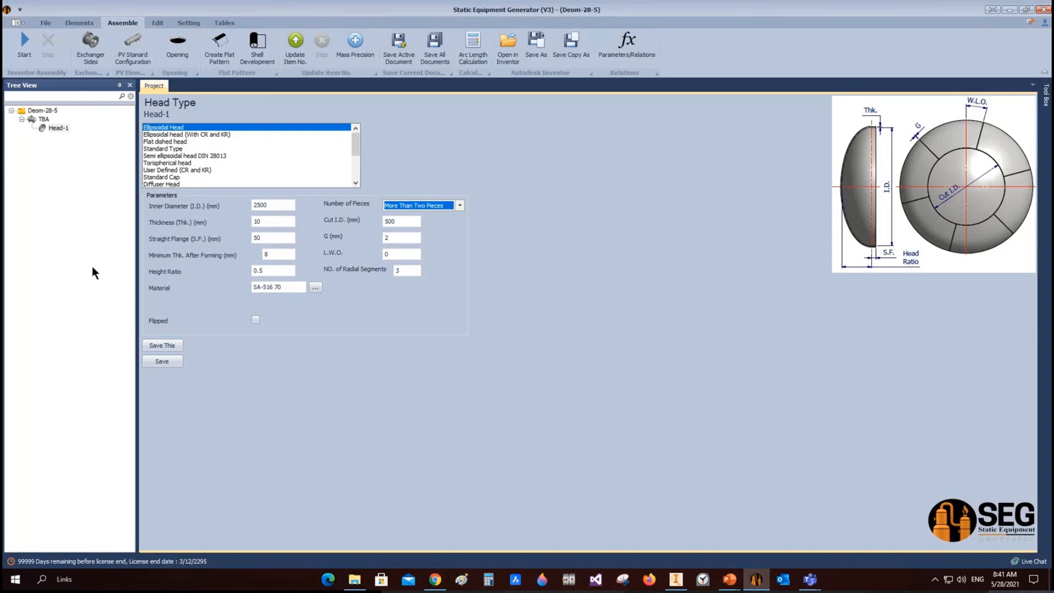
Add a shell named Shell-1 to the TBA equipment and open its shell type parameters.
left_click(44, 119)
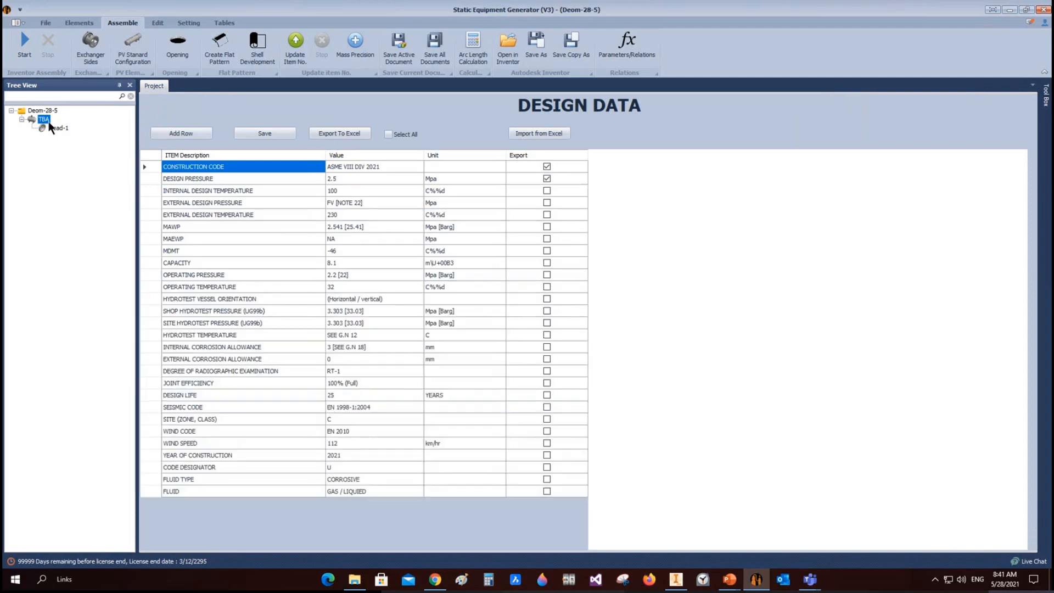
left_click(77, 22)
left_click(56, 44)
type("S")
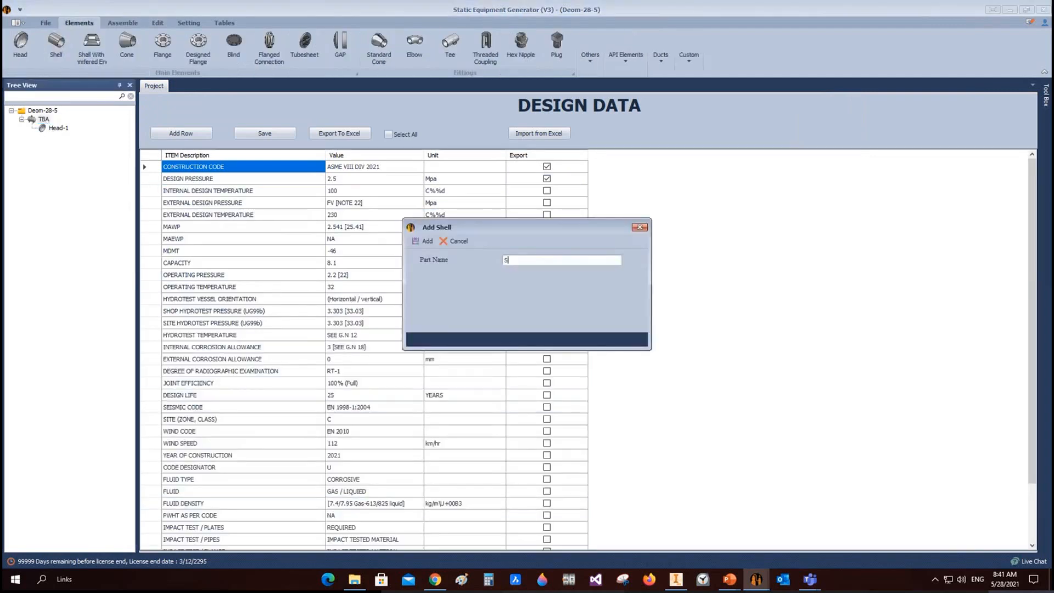
type("hell-1")
left_click(422, 240)
left_click(54, 138)
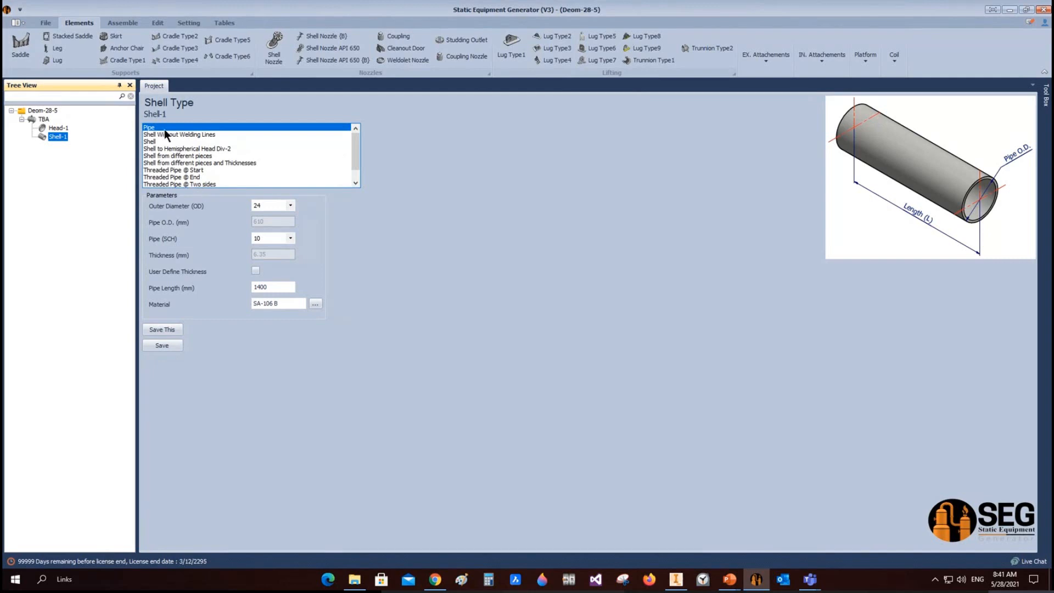
Examine the drawings and parameters of the Shell Without Welding Lines and Shell types for Shell-1.
left_click(160, 134)
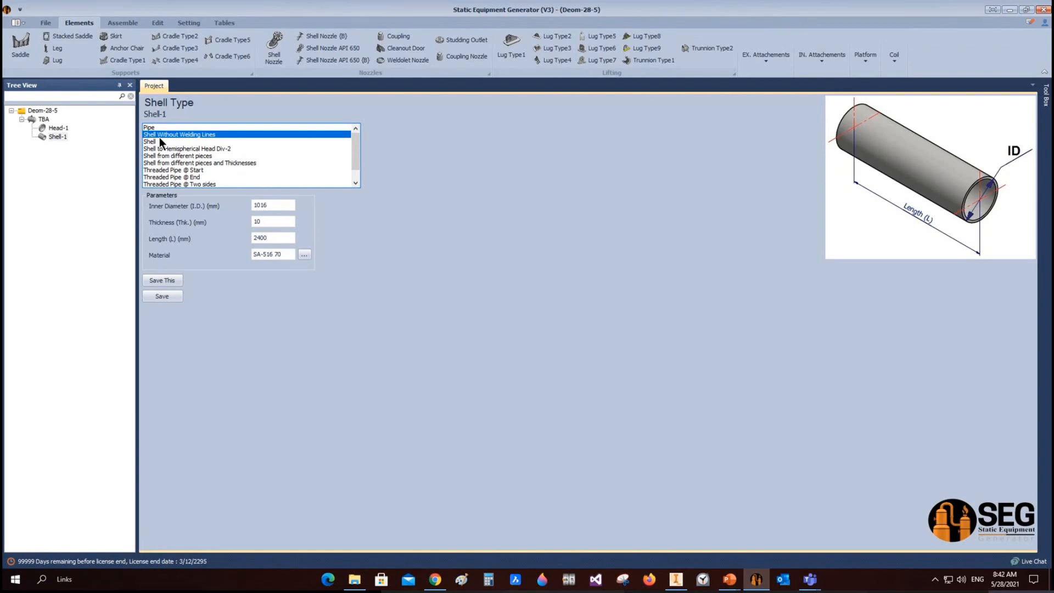
left_click(159, 141)
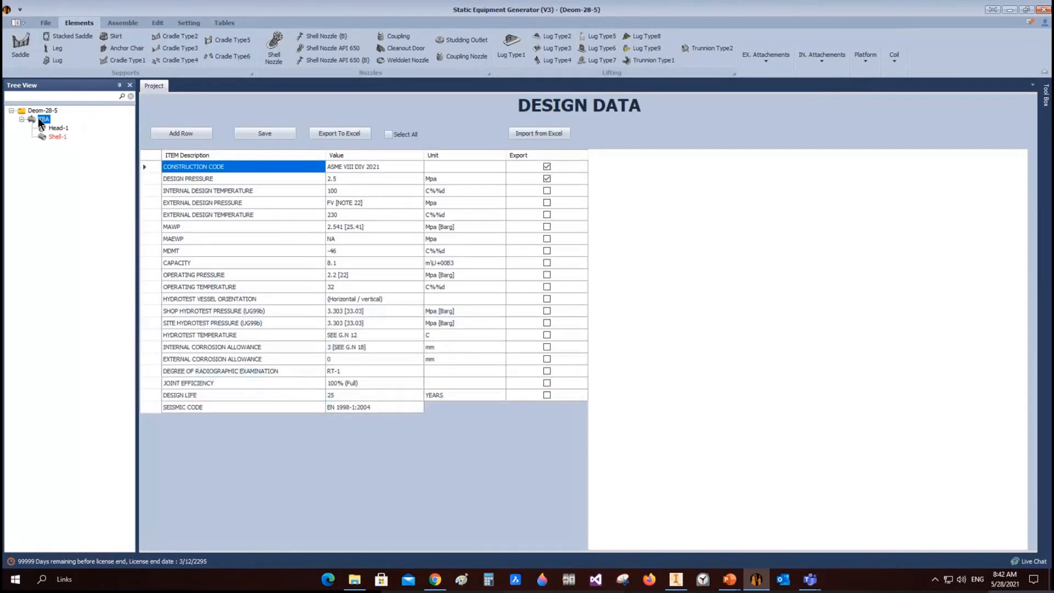
Review the delivered plate length and width in TBA's equipment settings and close them without saving.
left_click(11, 57)
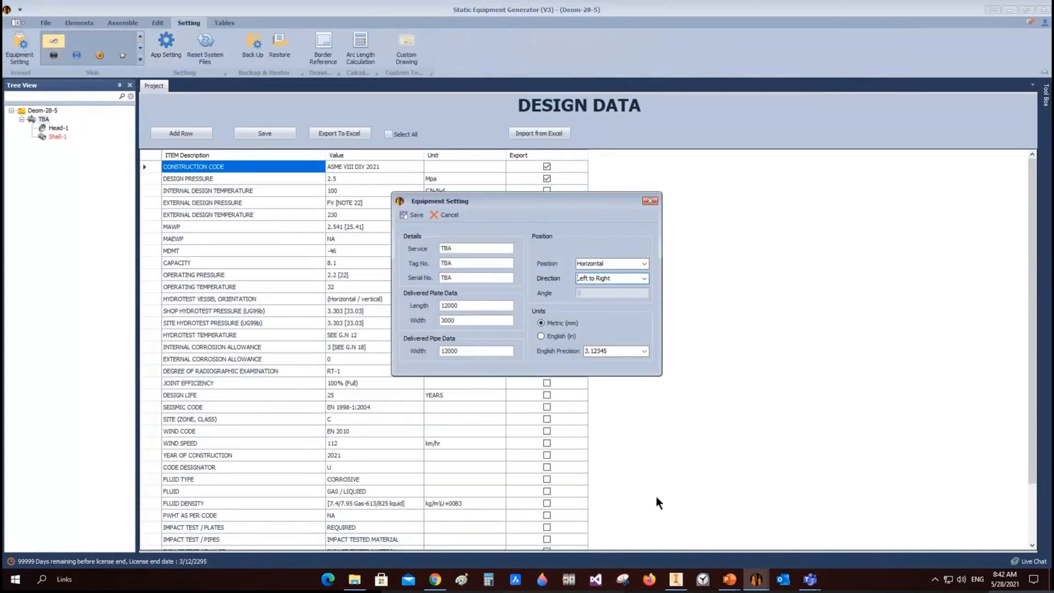
double_click(488, 305)
double_click(455, 322)
double_click(447, 306)
left_click(650, 201)
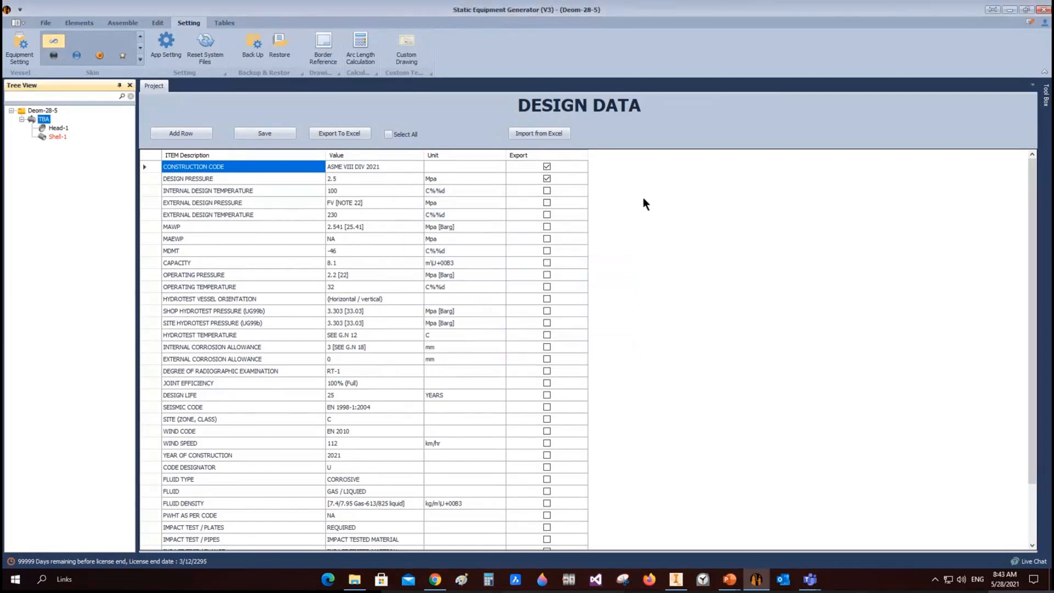
Calculate the circumference for a diameter of 6000 with the Arc Length Calculator and close it.
left_click(366, 50)
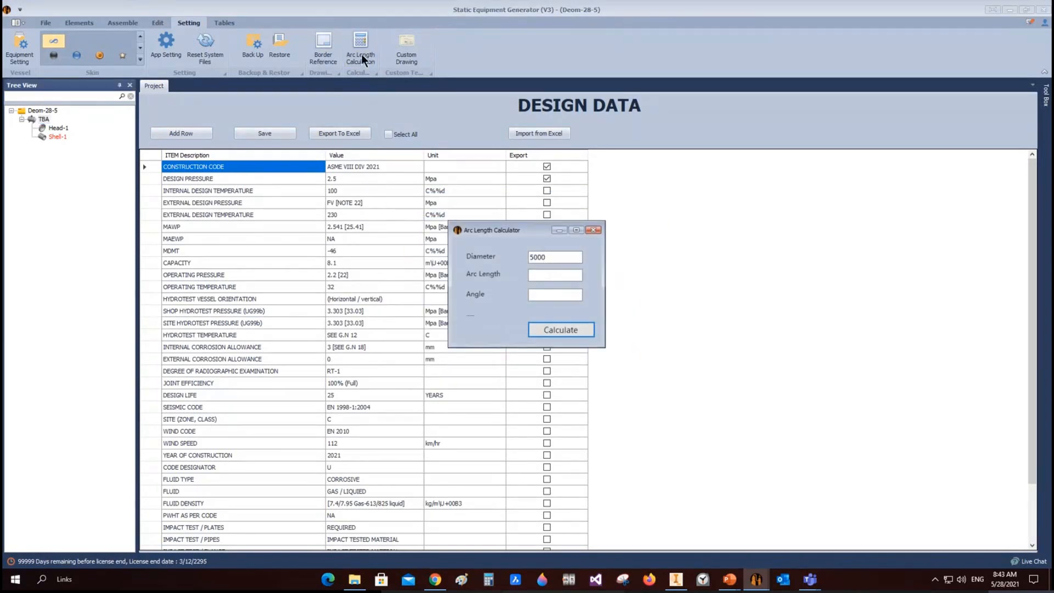
key("Tab")
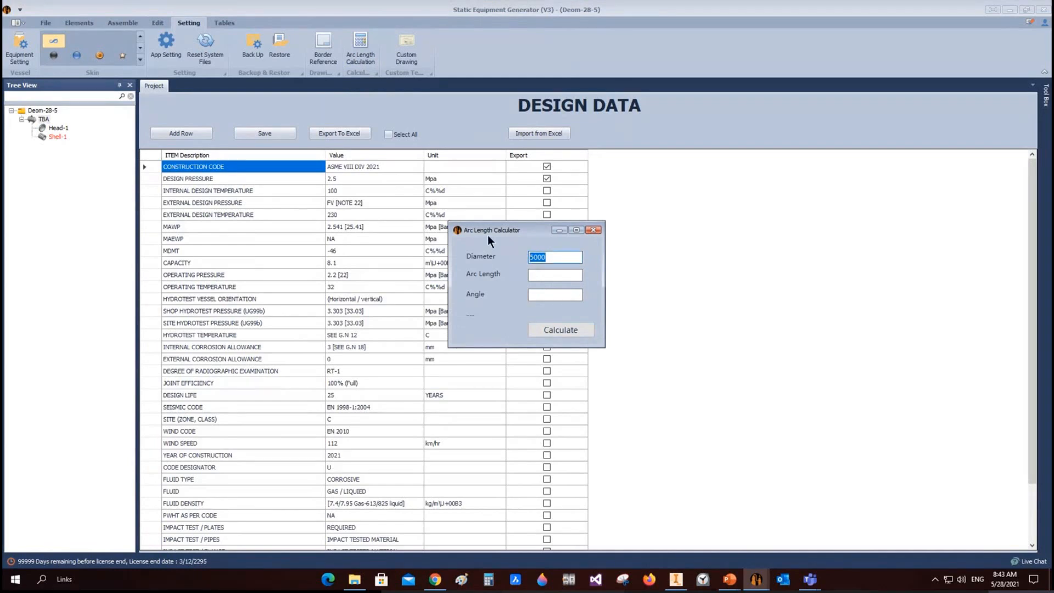
type("6000")
left_click(543, 329)
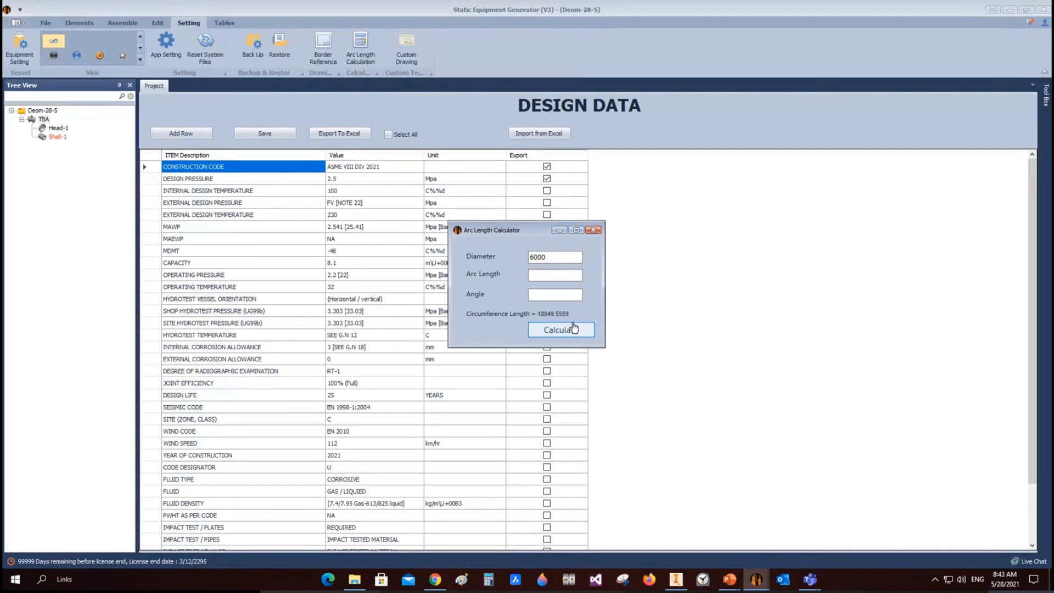
left_click(593, 229)
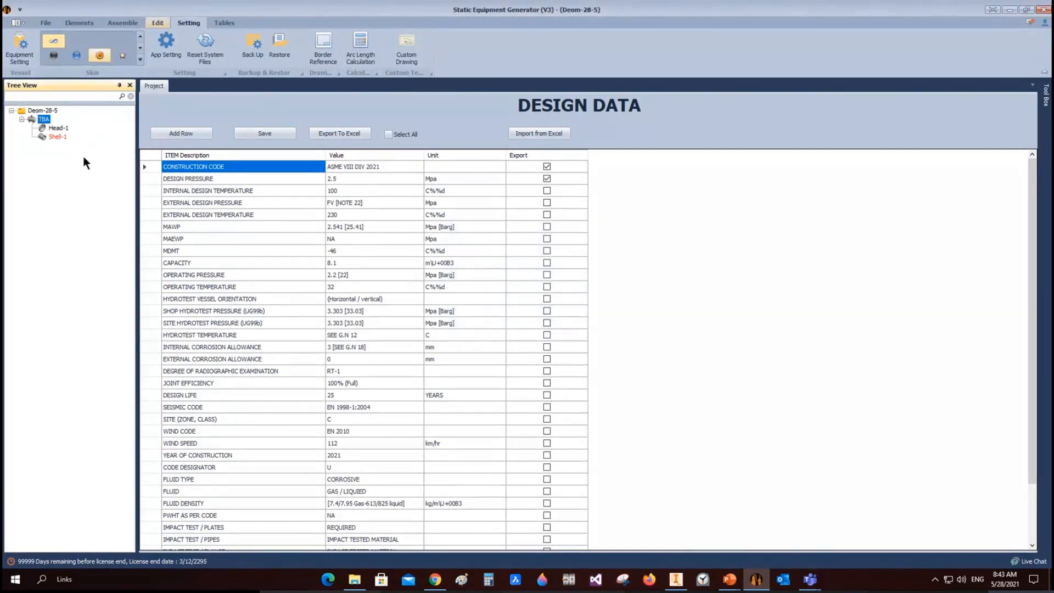
Examine Shell-1's parameters for the Shell, Shell to Hemispherical Head Div-2 and Shell from different pieces types.
left_click(52, 137)
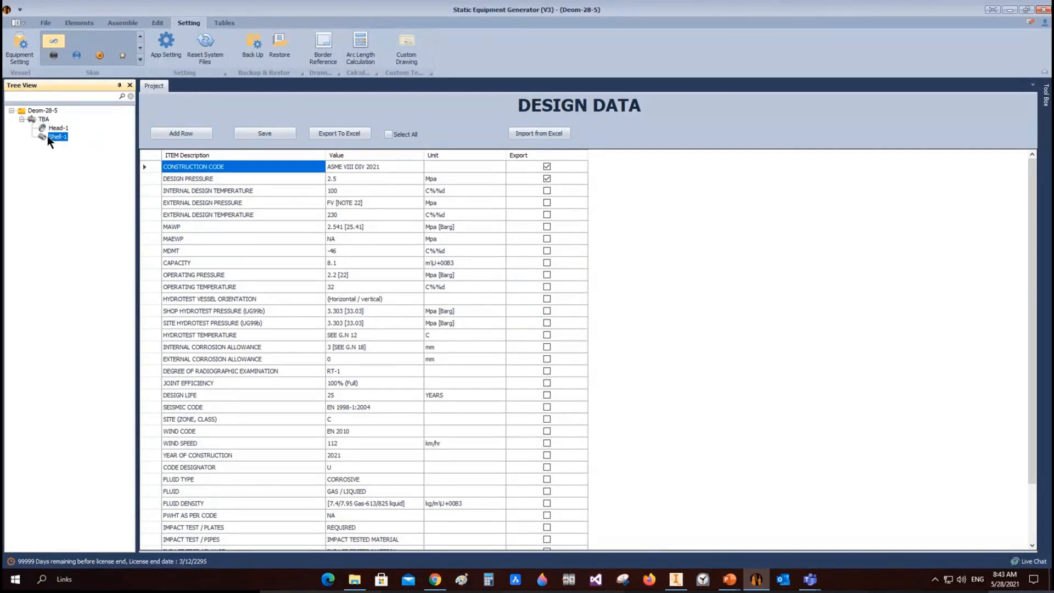
double_click(47, 136)
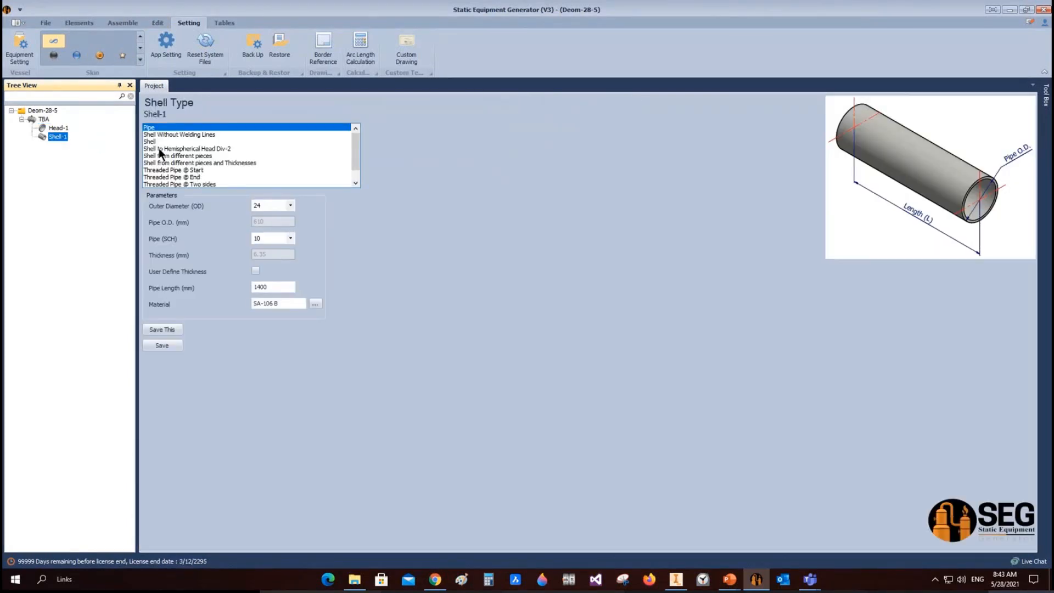
left_click(150, 142)
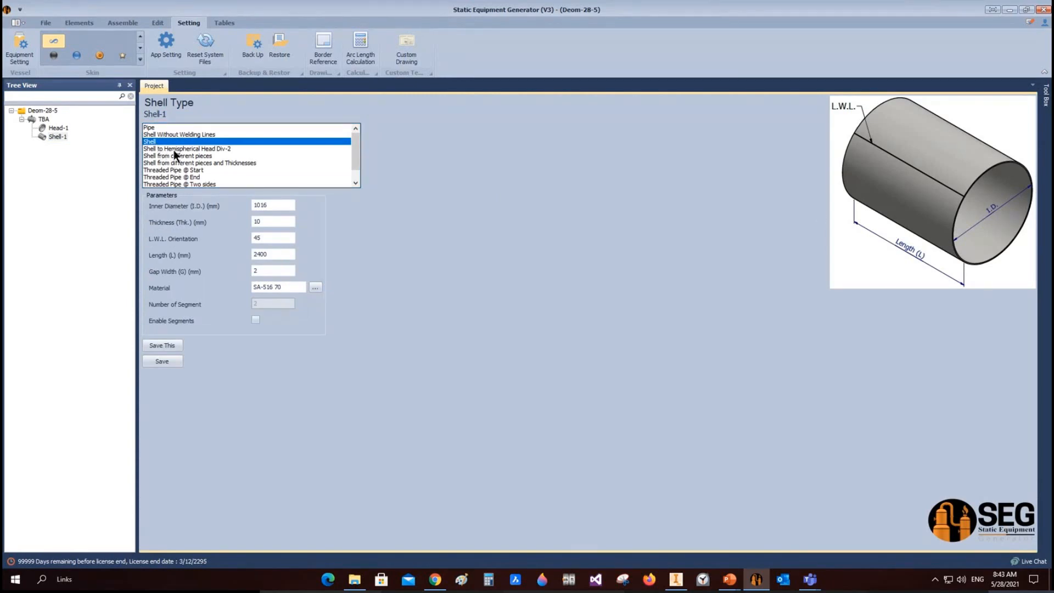
left_click(174, 150)
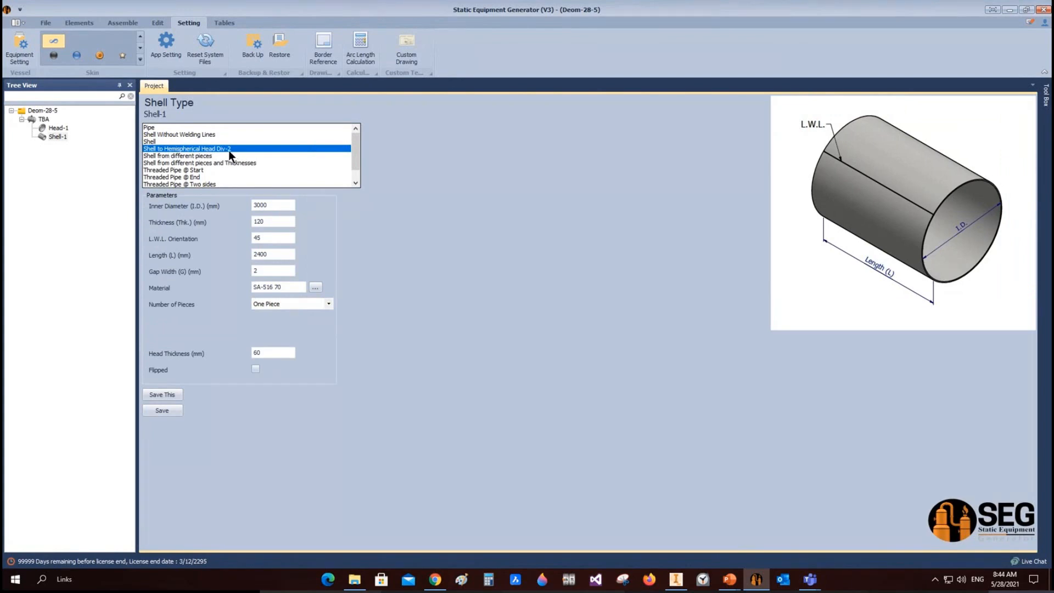
left_click(167, 156)
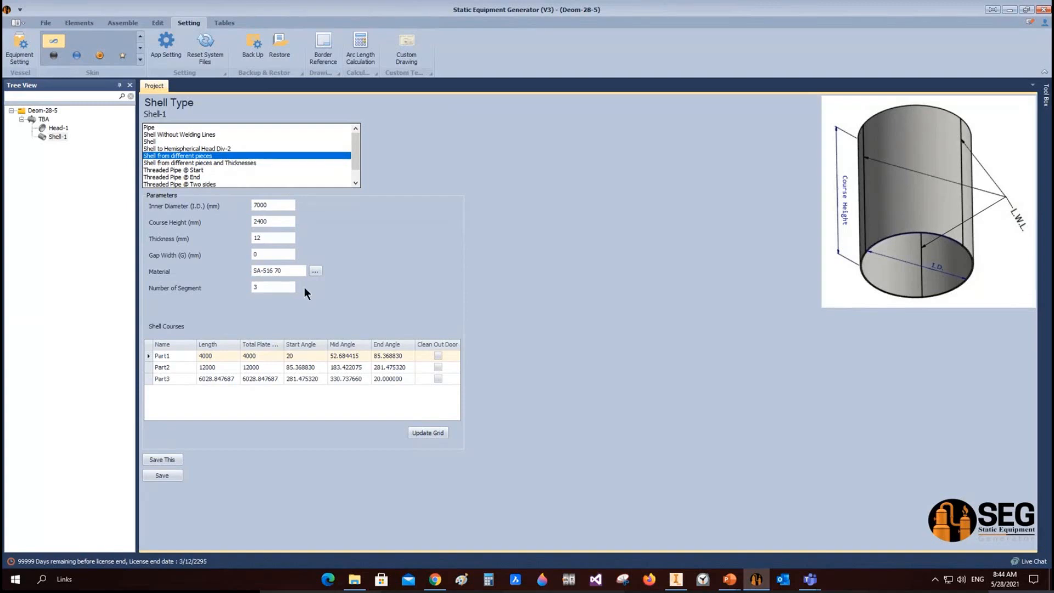
left_click(225, 356)
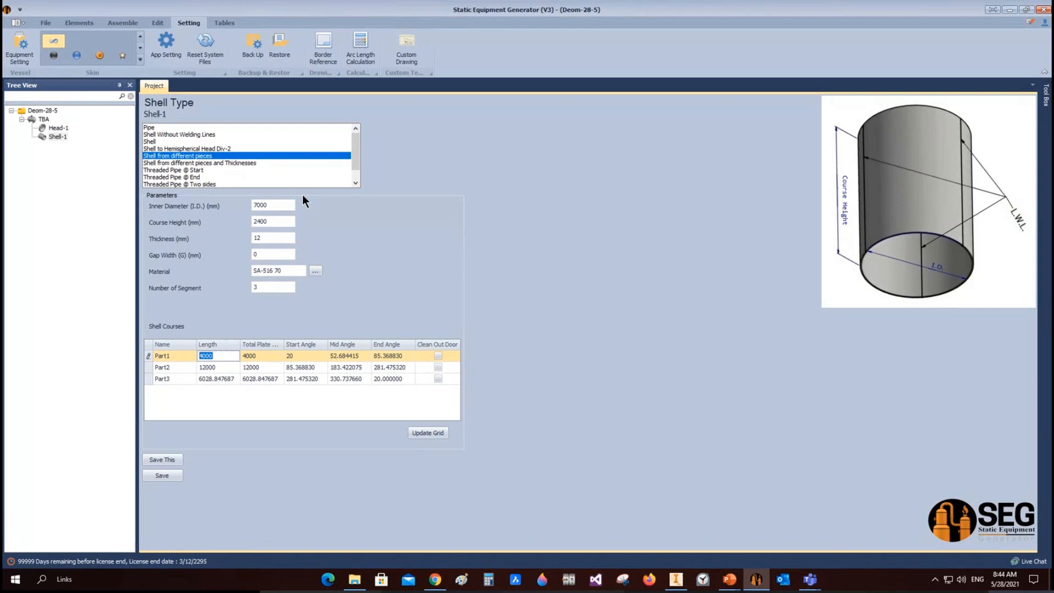
left_click(42, 135)
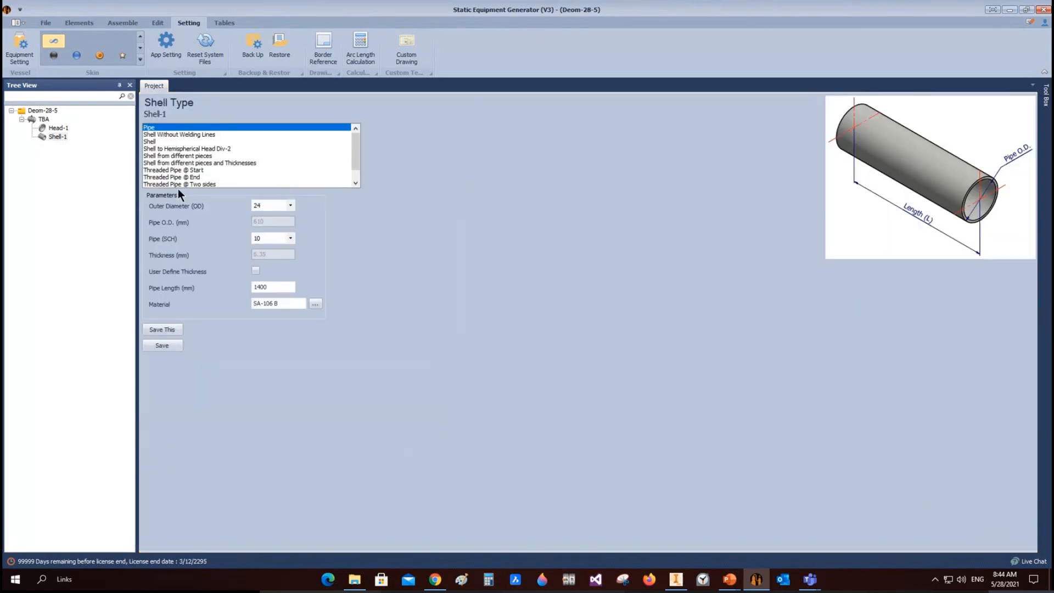
Examine Shell-1's parameters for the three Threaded Pipe types and the Connection Point for nozzles as a Pipe type.
left_click(180, 170)
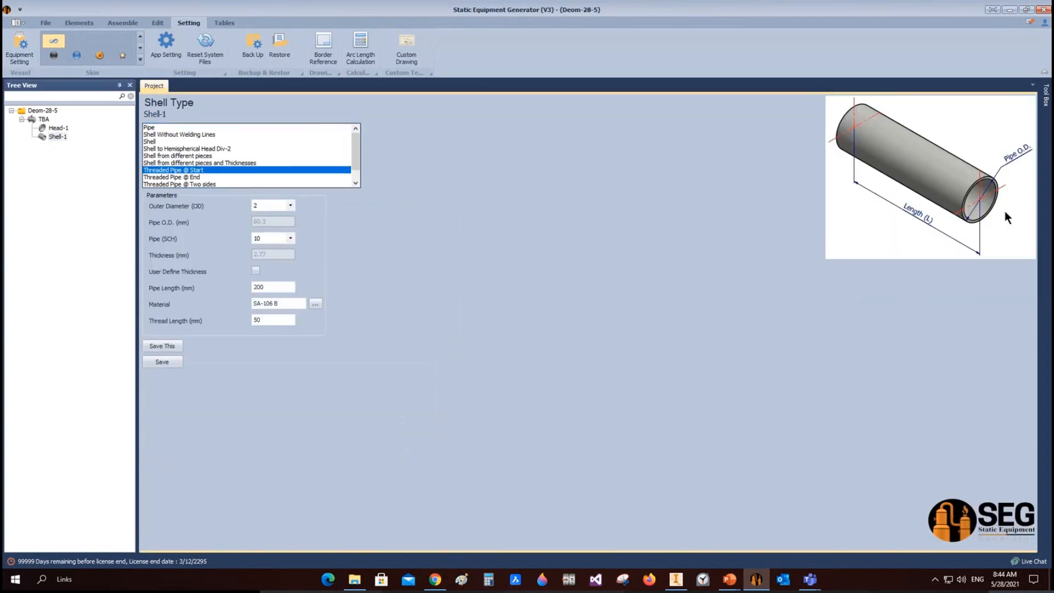
left_click(185, 176)
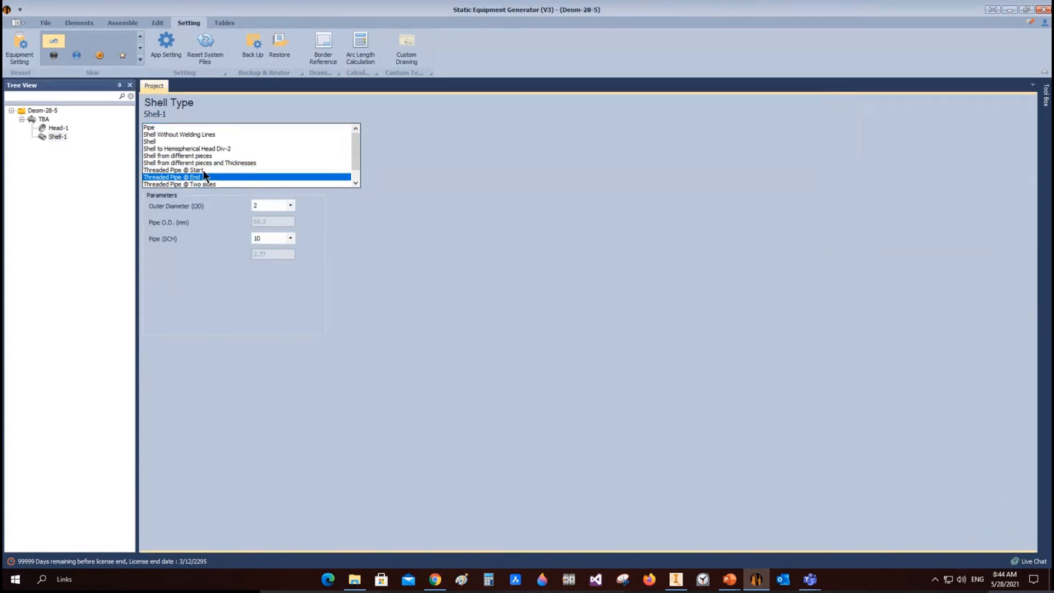
left_click(196, 184)
scroll(202, 182, "down", 1)
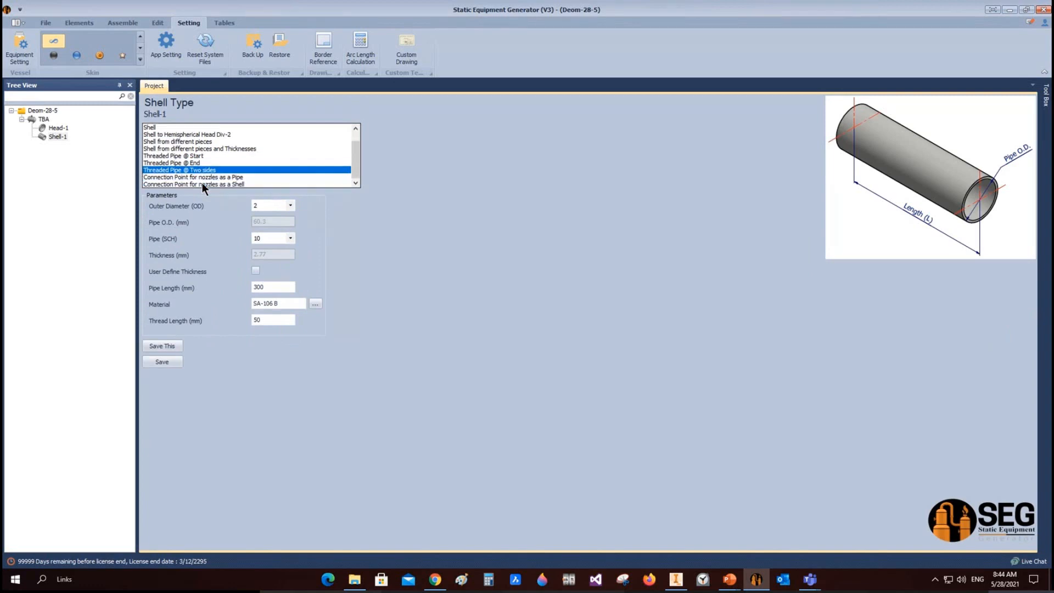
left_click(174, 179)
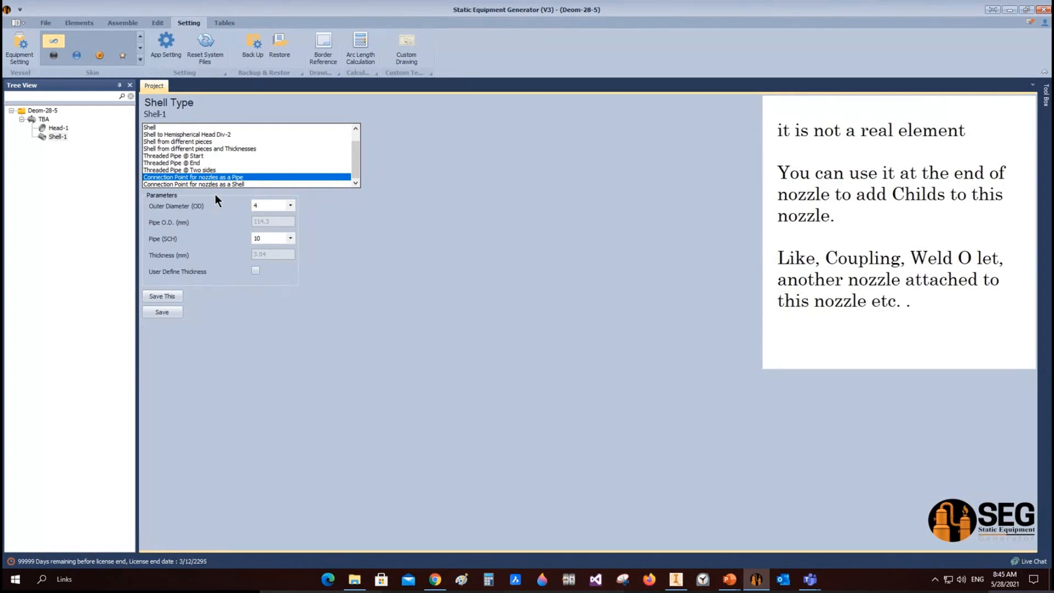
Try to save Shell-1 as a Shell type with an inner diameter of 2500 mm and a length of 5000 mm.
left_click(42, 135)
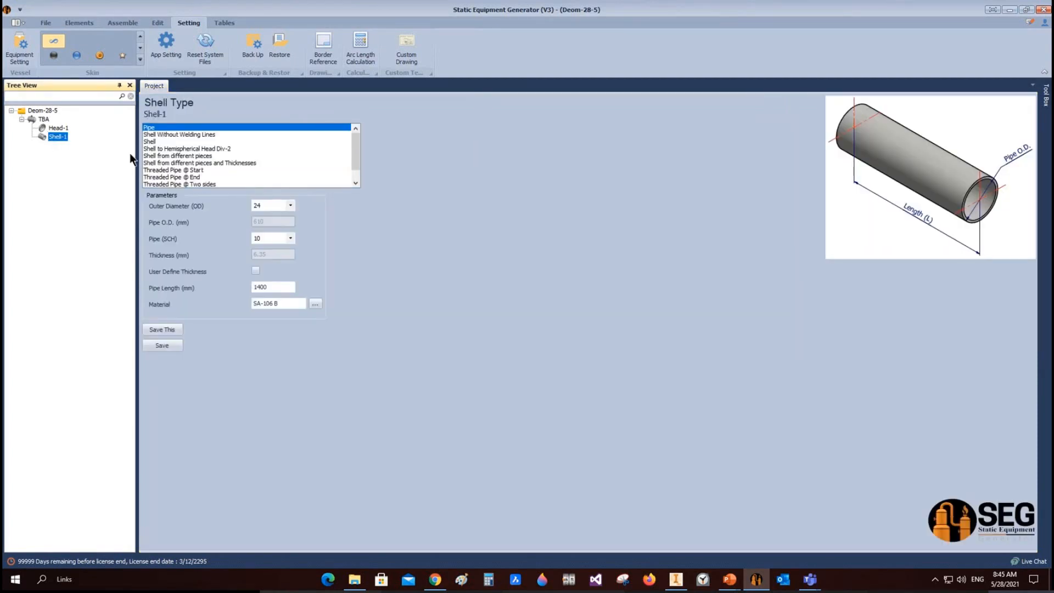
left_click(148, 141)
left_click(282, 207)
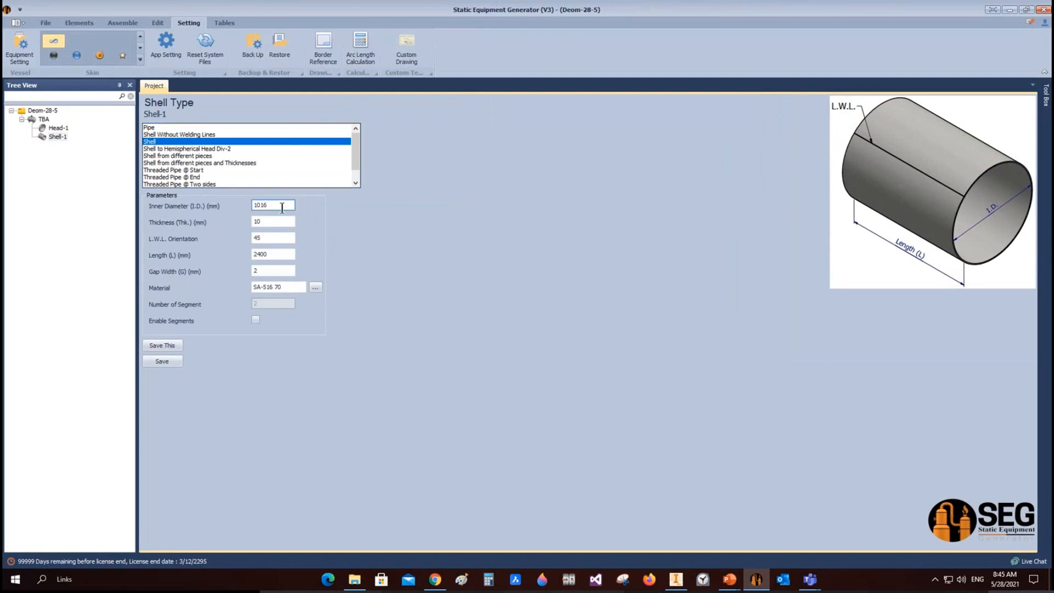
left_click_drag(282, 207, 170, 204)
type("25000")
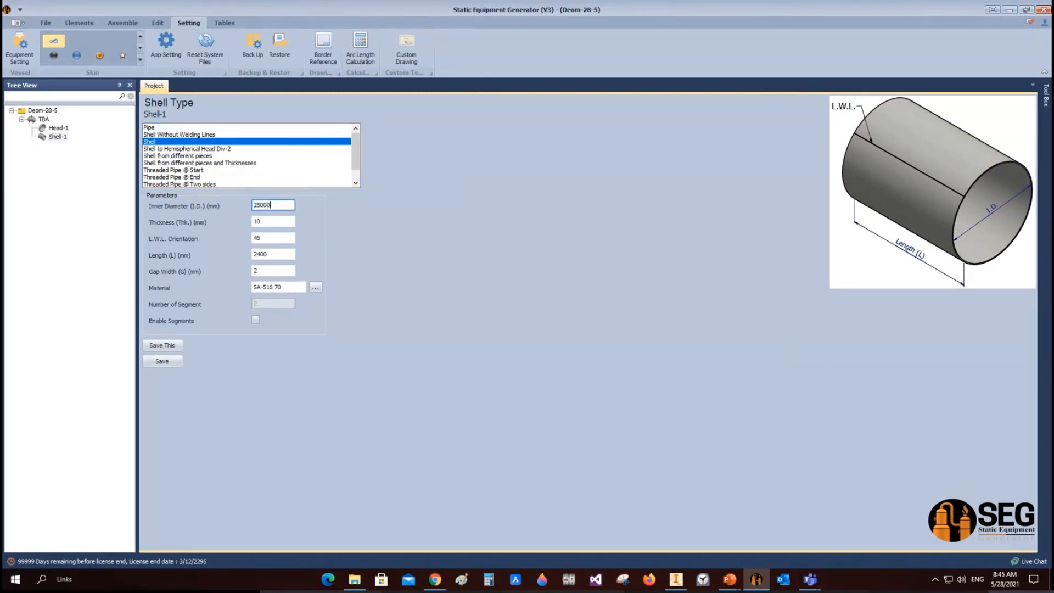
key("BackSpace")
left_click(287, 222)
mouse_move(287, 221)
left_mouse_down()
mouse_move(255, 219)
mouse_move(261, 238)
mouse_move(224, 240)
left_mouse_up()
double_click(275, 256)
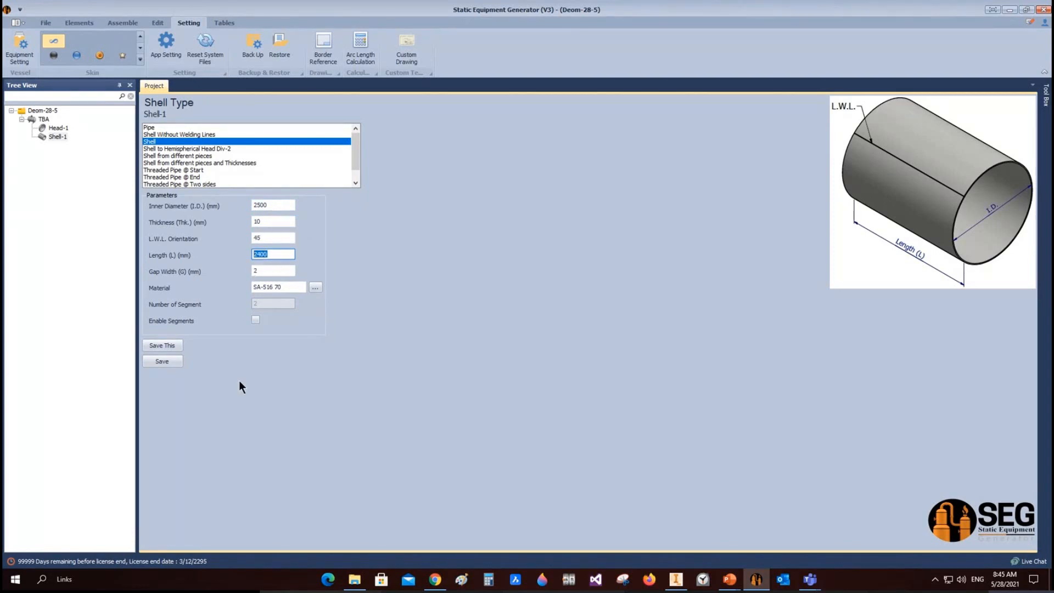
type("5000")
left_click(166, 363)
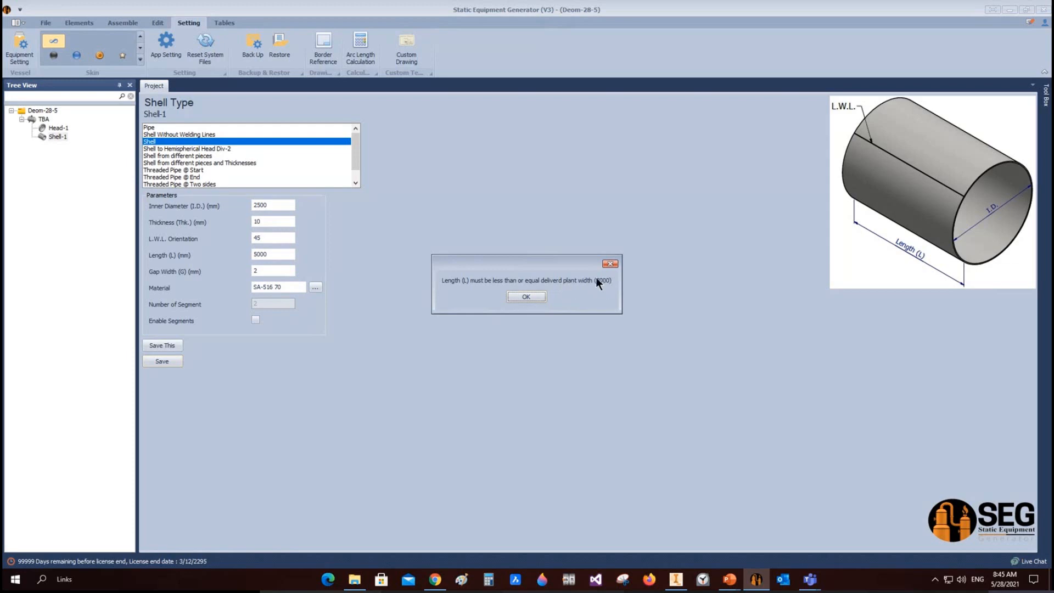
left_click(522, 299)
Check the delivered plate width in TBA's equipment settings and close them without saving.
left_click(42, 120)
left_click(19, 45)
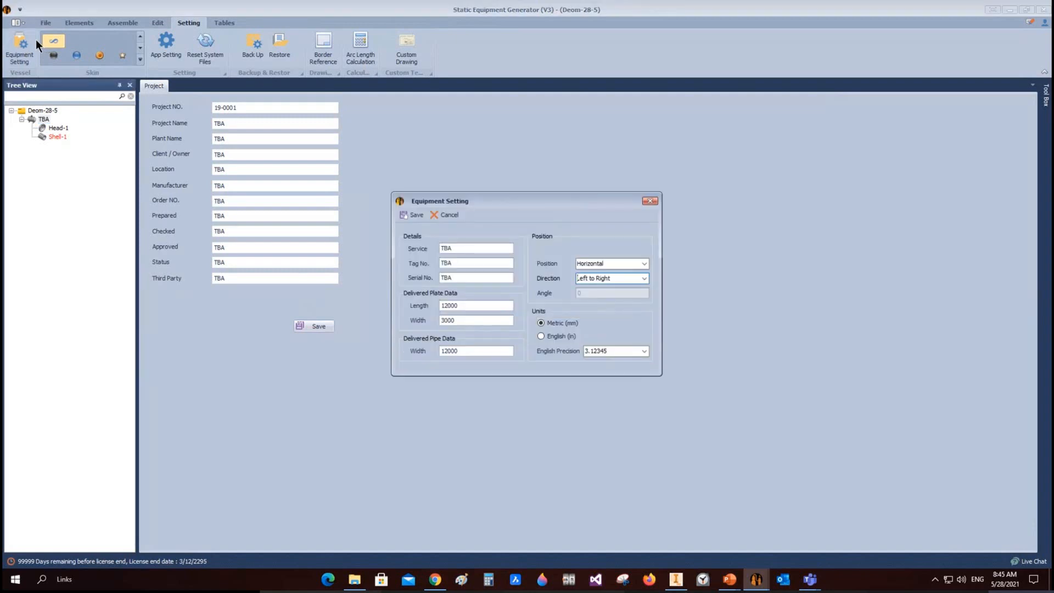
left_click_drag(464, 319, 445, 323)
left_click(456, 321)
left_click(652, 202)
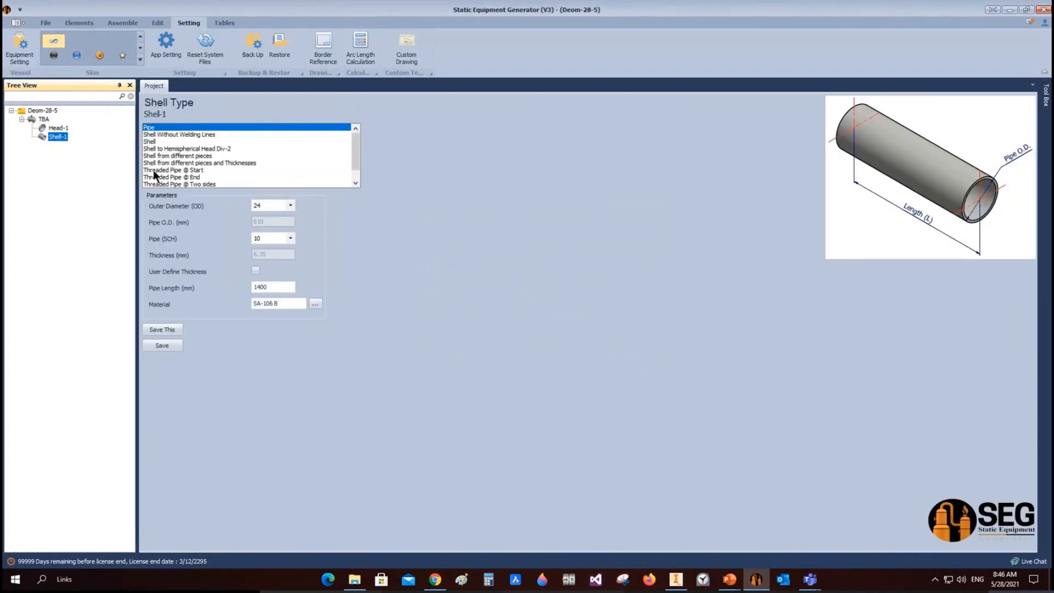
Define Shell-1 as a Shell type with an inner diameter of 2500 mm and a length of 3000 mm, and save it.
left_click(155, 142)
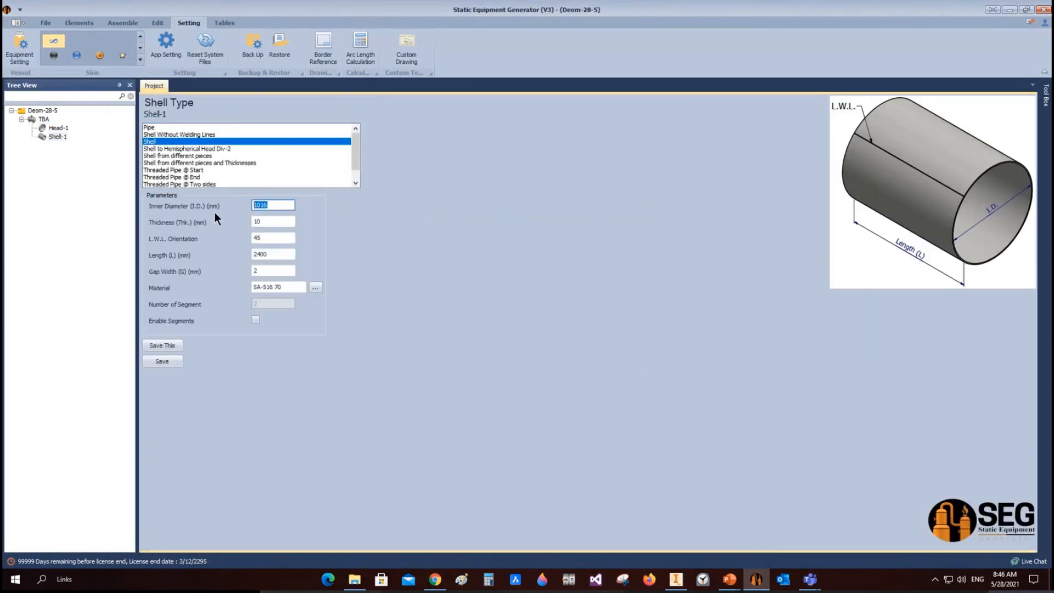
type("2500")
double_click(269, 253)
type("3000")
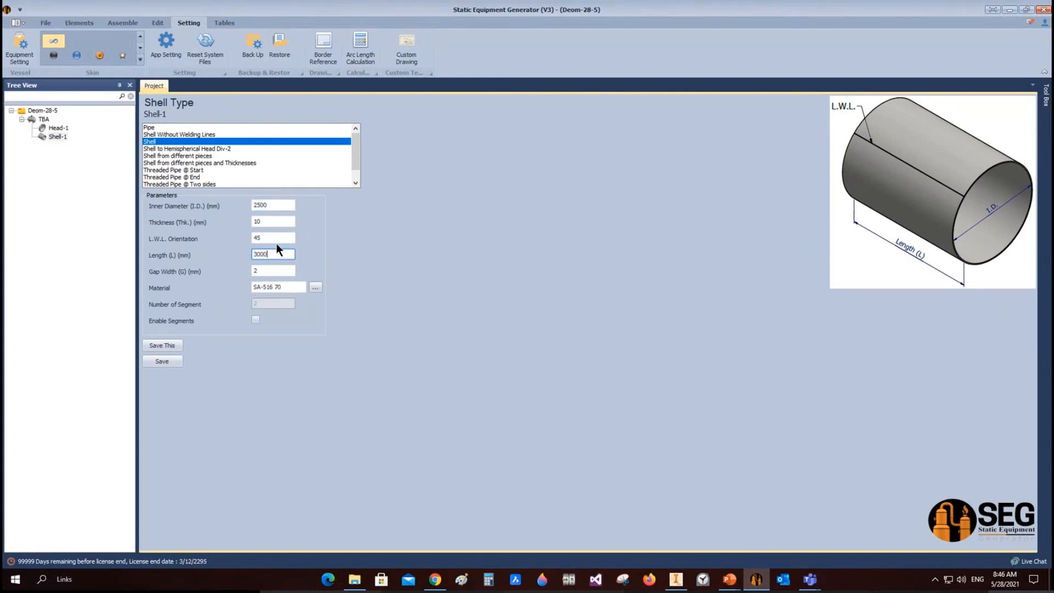
left_click_drag(270, 238, 220, 238)
double_click(271, 271)
left_click(303, 287)
left_click(173, 363)
Assemble the TBA vessel in Inventor and inspect the shell, its weld line and the attached head from several sides.
left_click(122, 22)
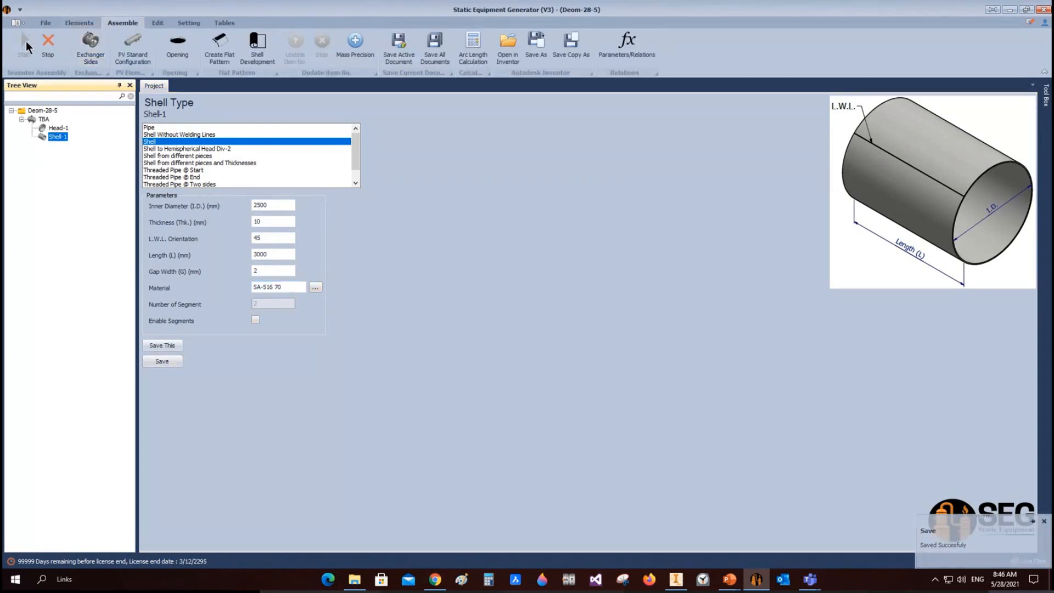
left_click(684, 581)
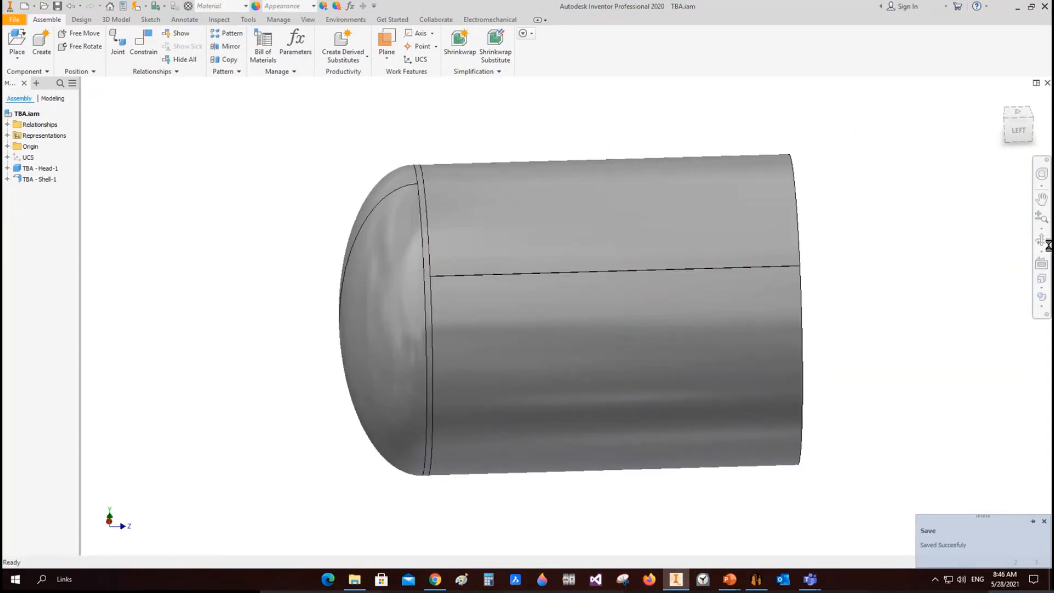
middle_click_drag(708, 225, 581, 273, "shift")
scroll(581, 272, "down", 5)
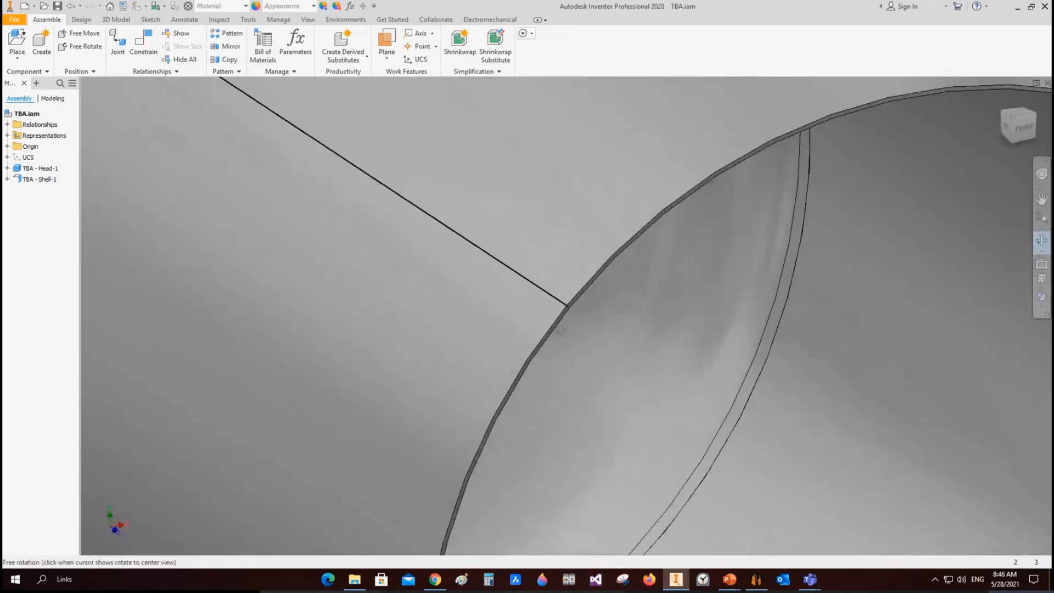
scroll(579, 273, "up", 5)
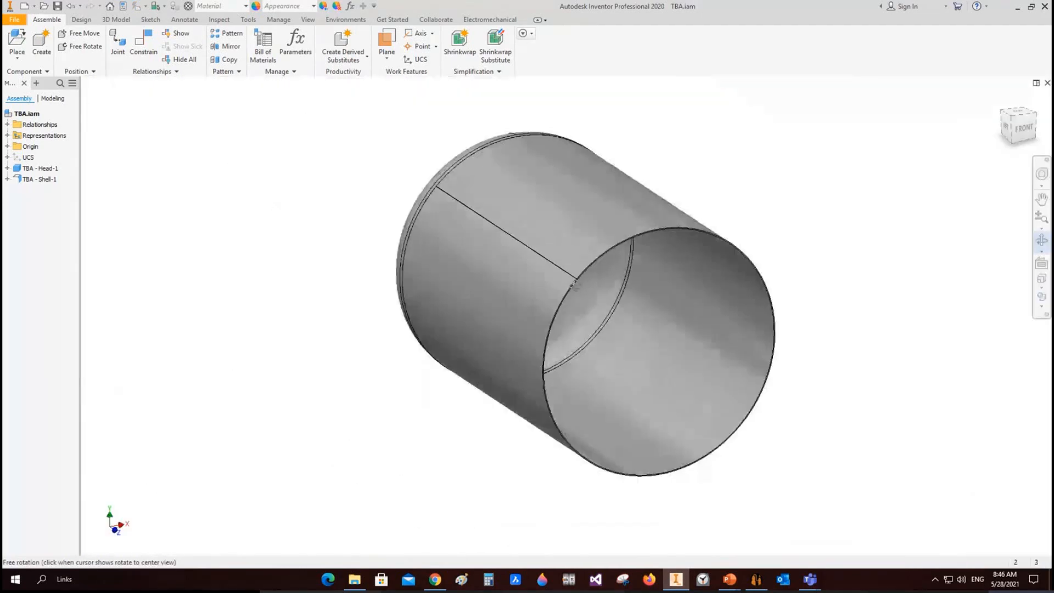
left_click_drag(578, 273, 753, 336)
right_click(742, 325)
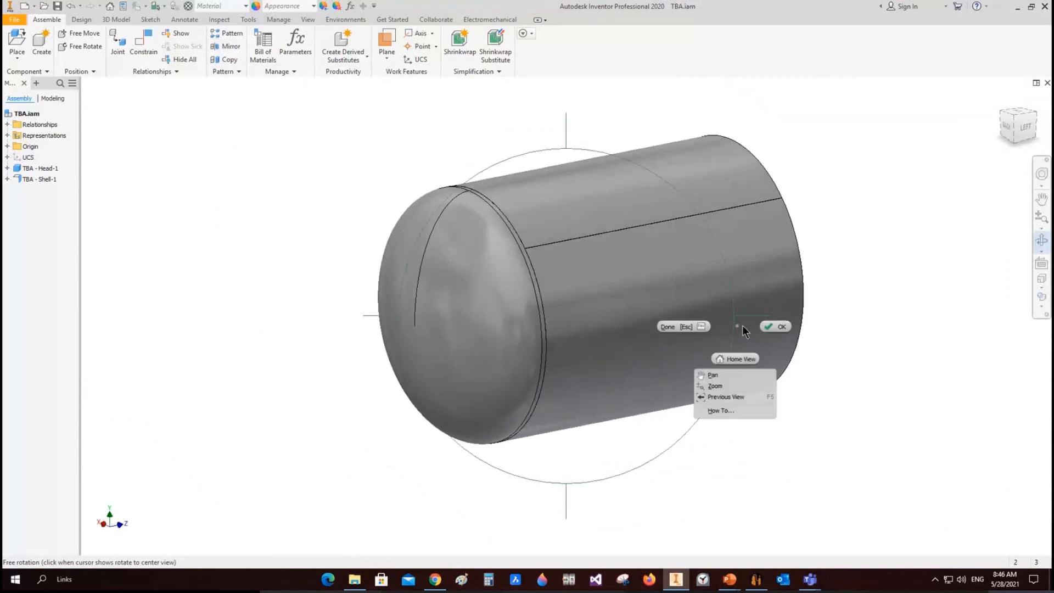
key("Escape")
mouse_move(757, 583)
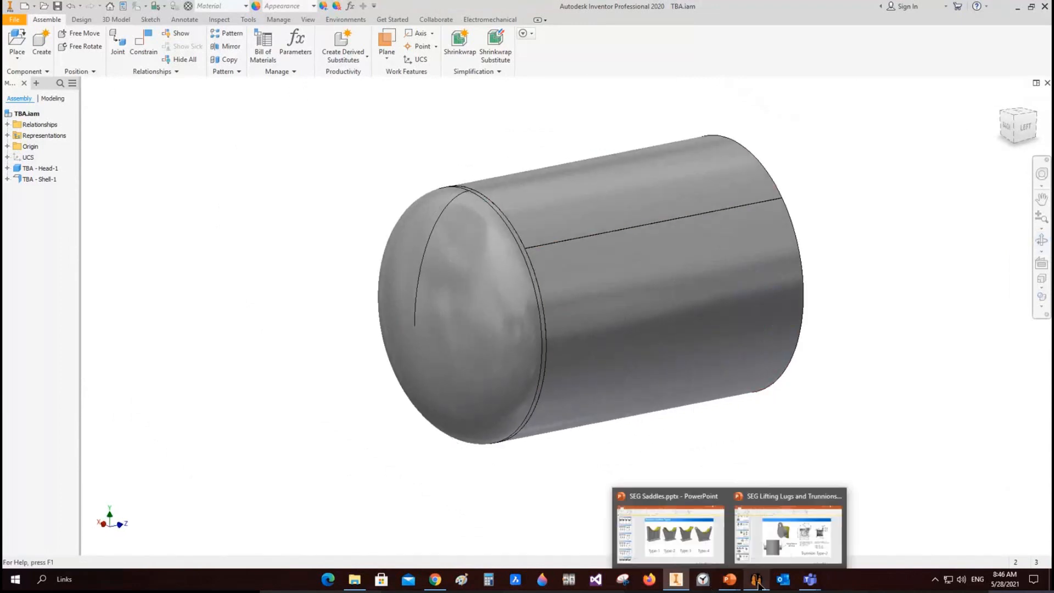
Switch back to Static Equipment Generator and preview Shell-1's drawing with segments enabled.
left_click(756, 581)
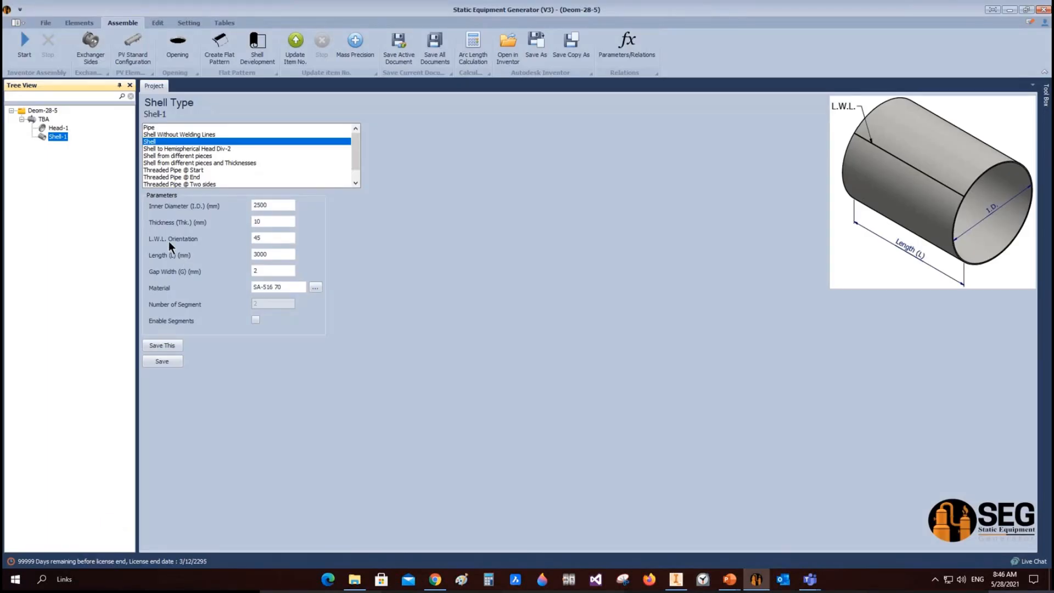
left_click(257, 321)
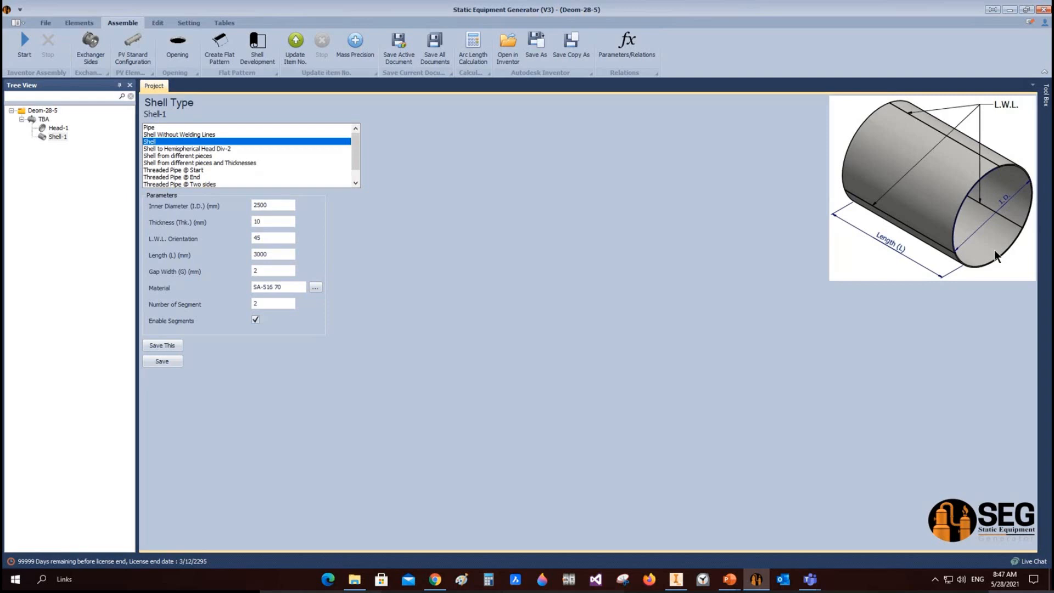
Add a shell named Shell-2 to TBA, copying its data from Shell-1 without making it dependent.
left_click(28, 116)
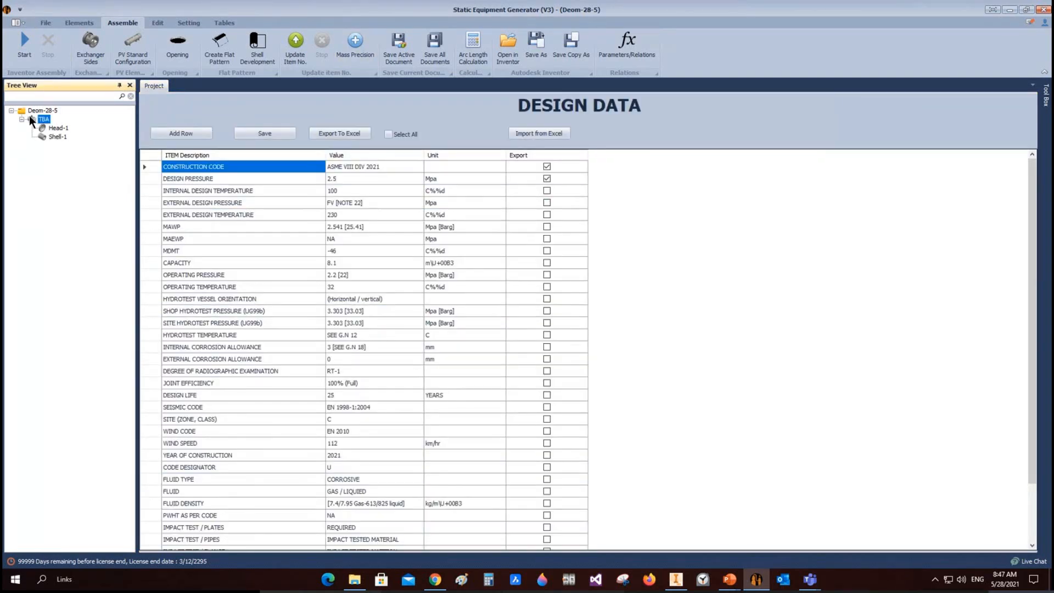
left_click(77, 24)
left_click(57, 44)
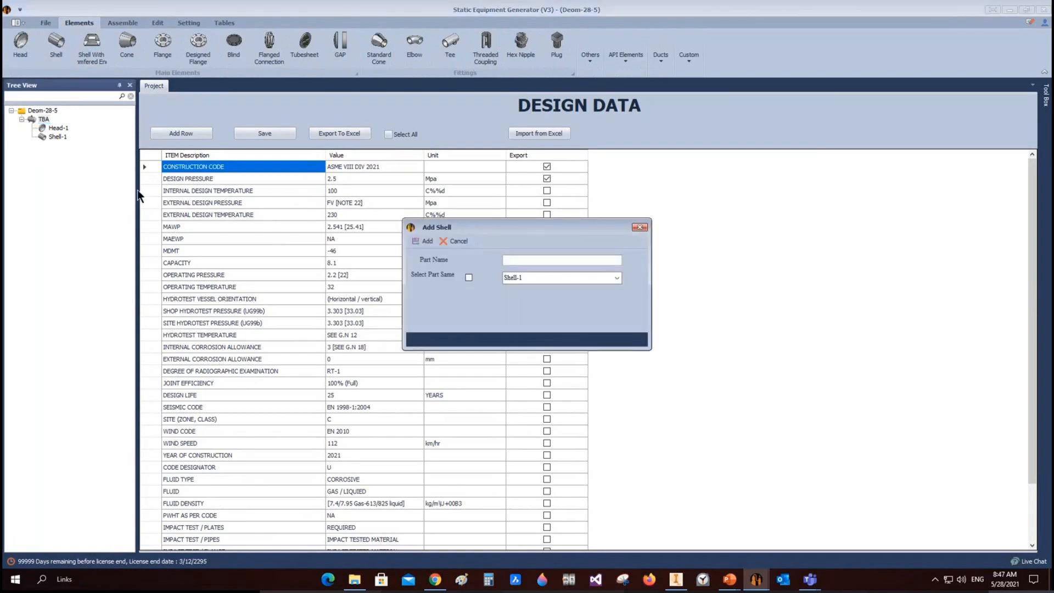
type("Shell-2")
left_click(469, 278)
left_click(618, 279)
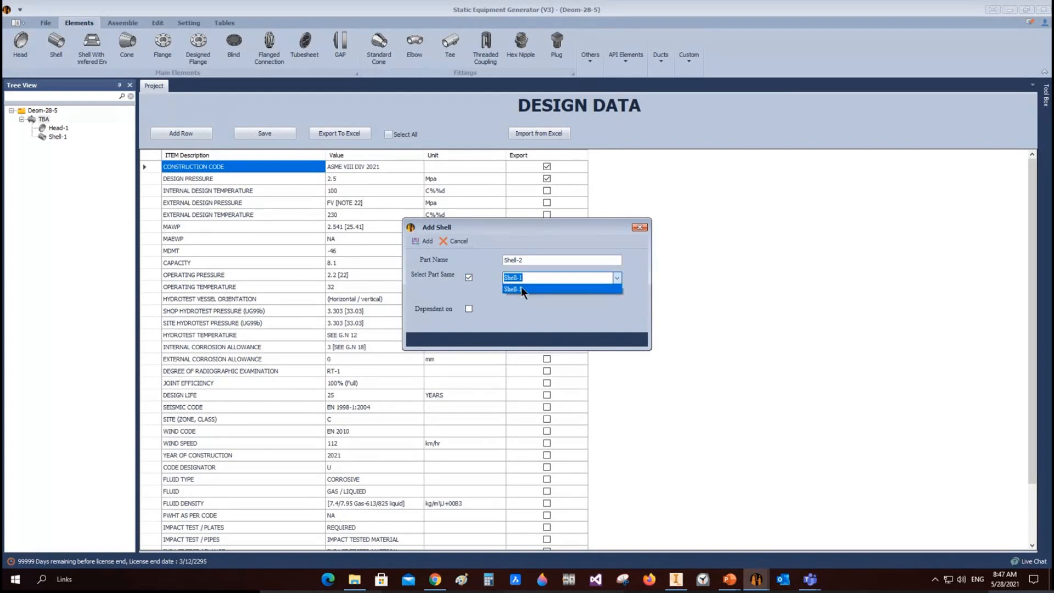
left_click(517, 291)
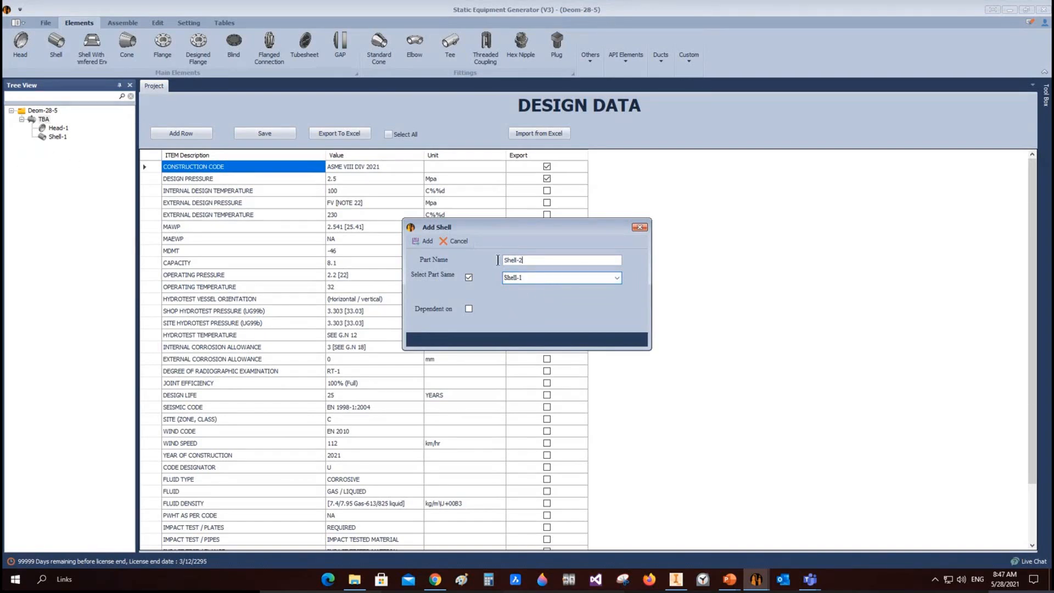
left_click_drag(499, 260, 531, 261)
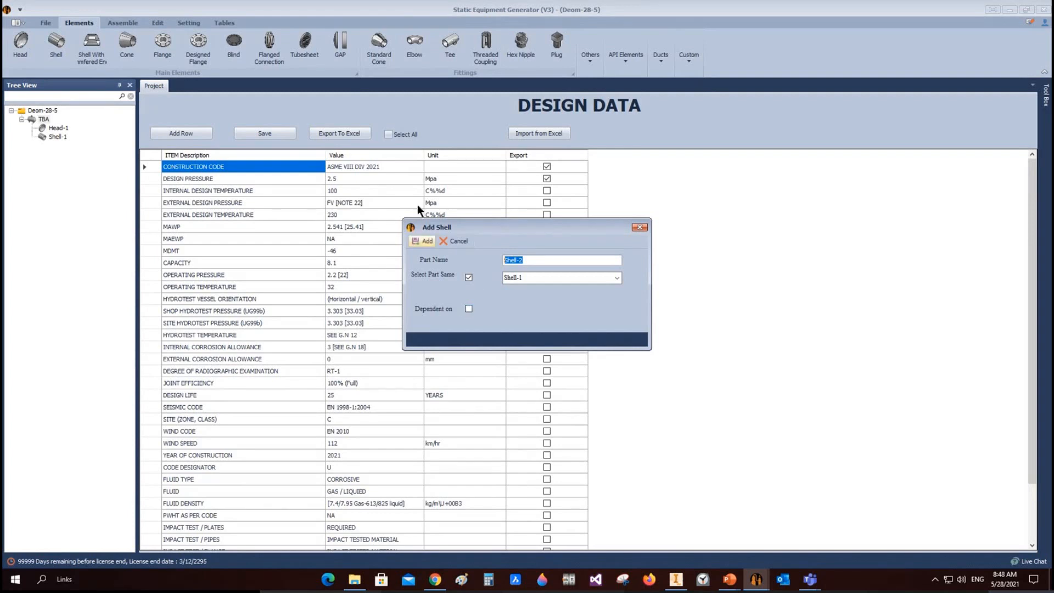
left_click(420, 240)
Set Shell-2's L.W.L. orientation to 315 and its length to 2400 mm, and save it.
left_click(41, 145)
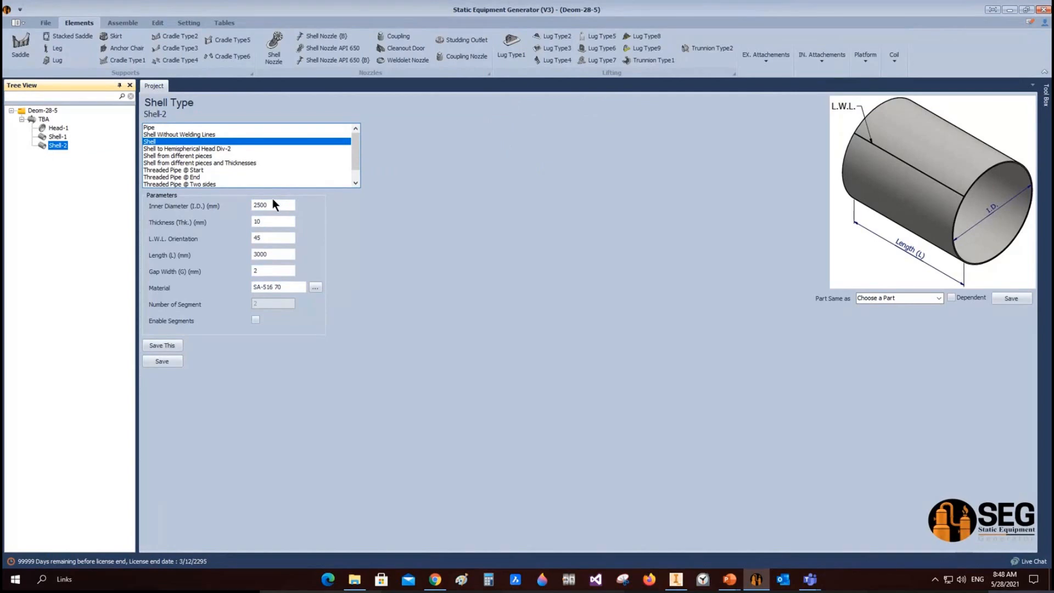
double_click(275, 237)
type("31")
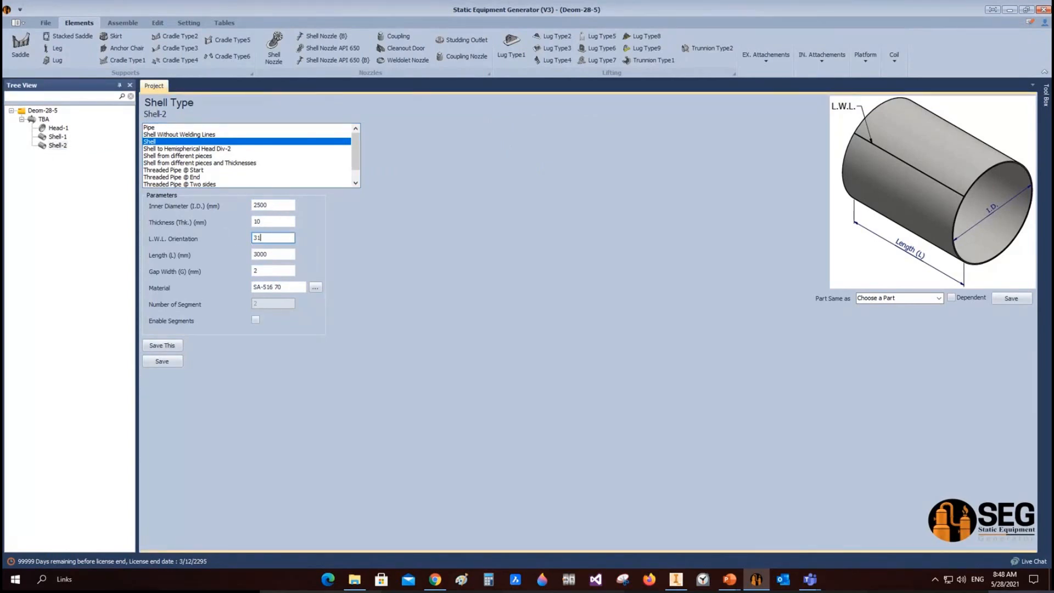
type("5")
double_click(259, 254)
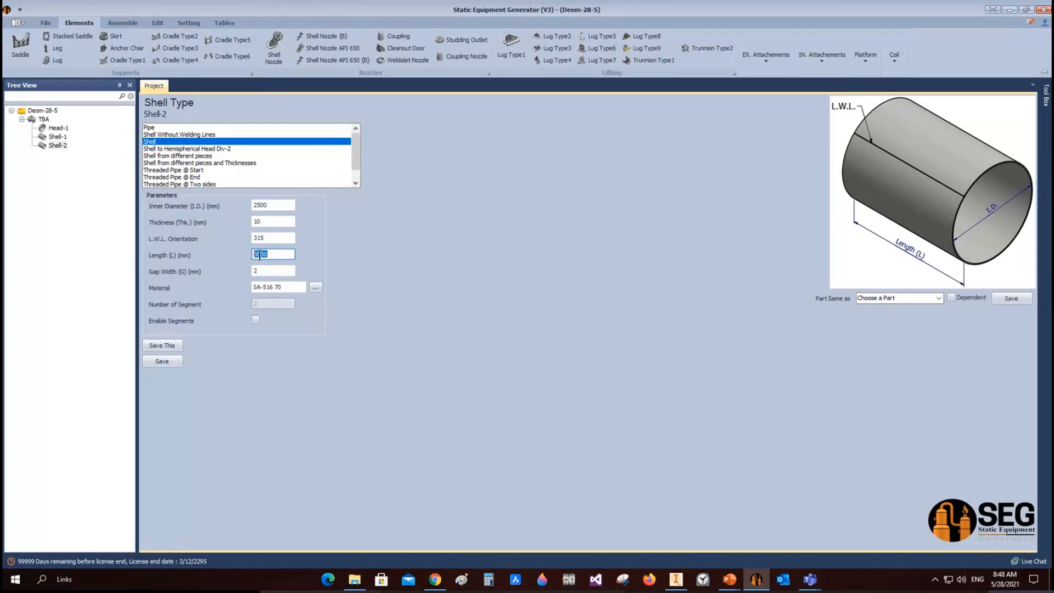
type("2400")
left_click(162, 361)
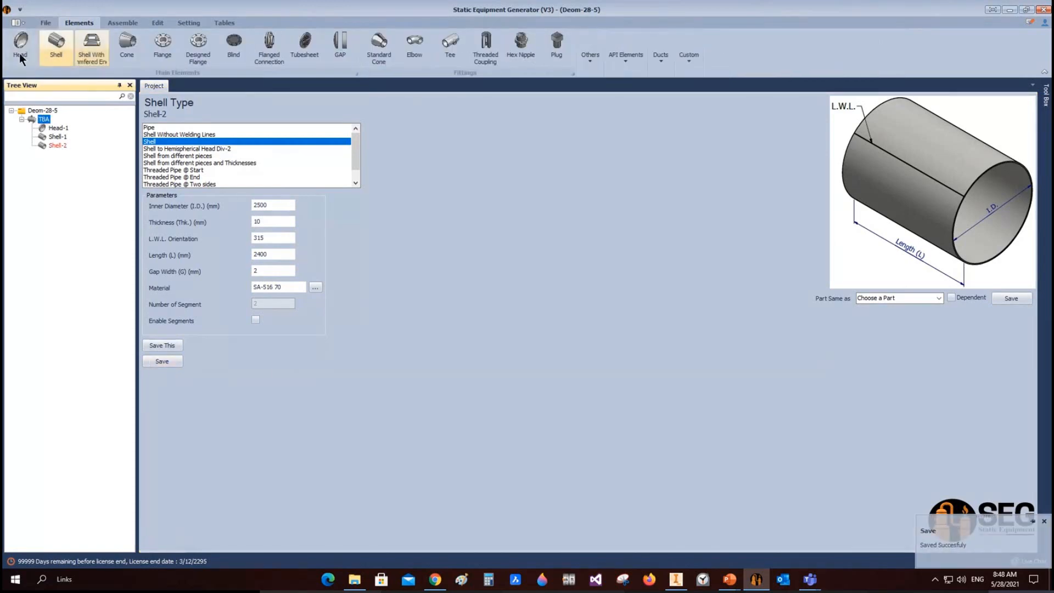
Add a head named Head-2 to TBA, copying its data from Head-1 without making it dependent.
left_click(20, 50)
type("Hea")
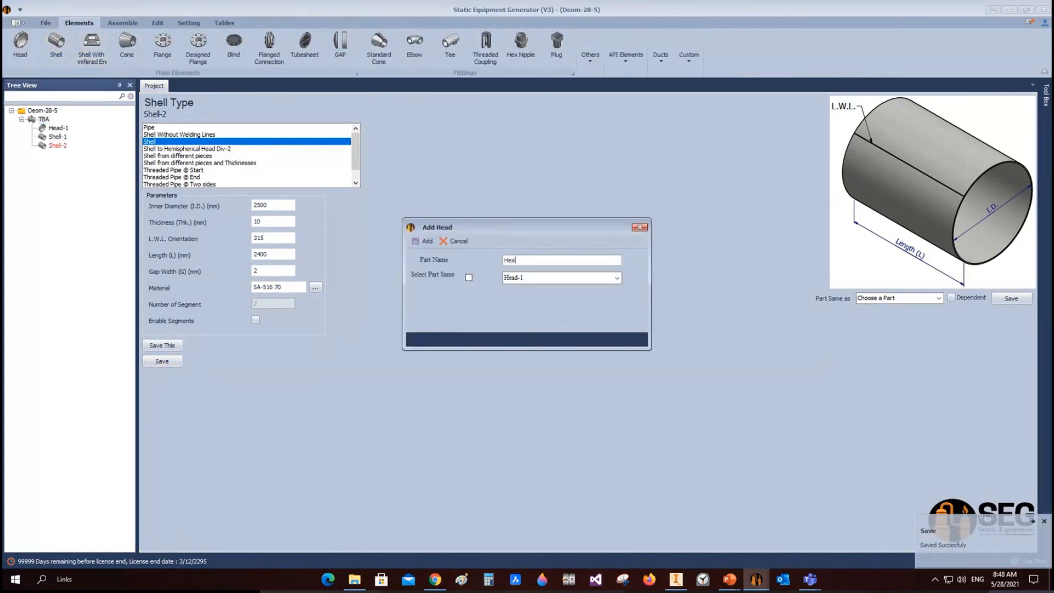
type("d-2")
left_click(469, 278)
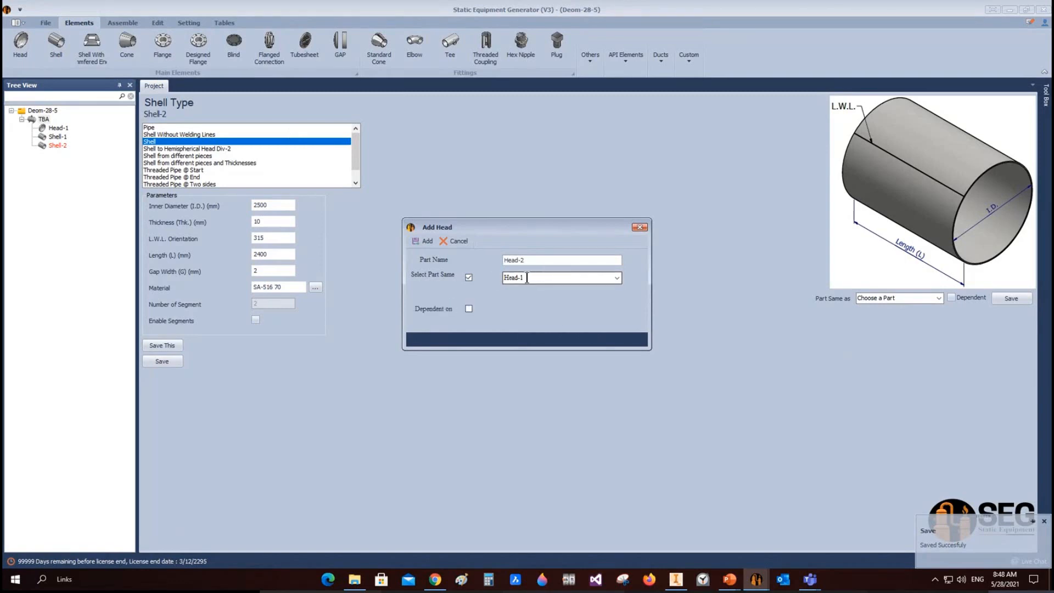
left_click(428, 241)
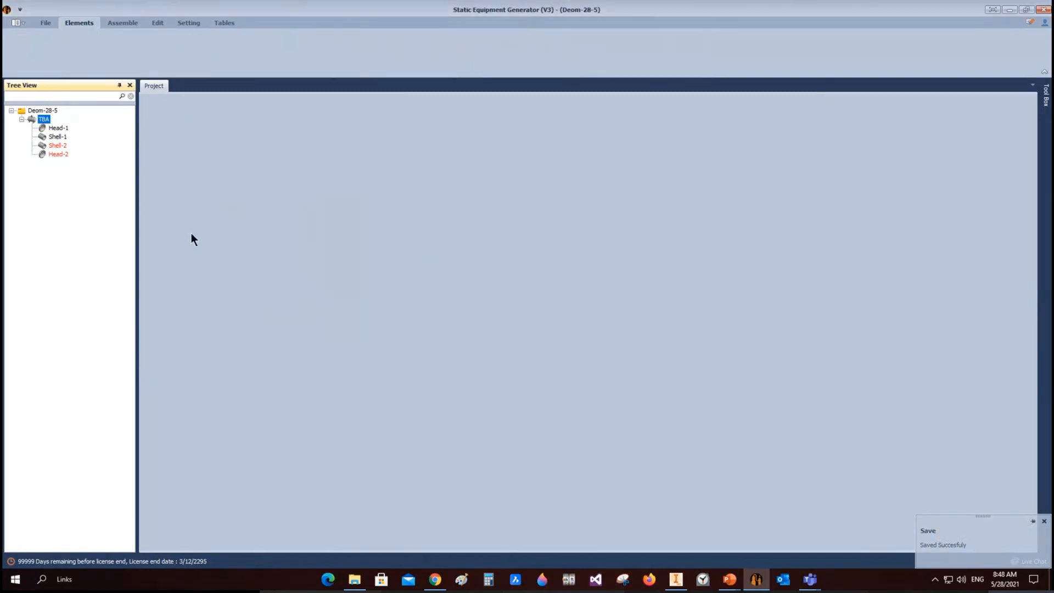
Open Head-2's data, build the pending Shell-2 and Head-2 into the TBA assembly, and save the assembly in Inventor.
left_click(42, 154)
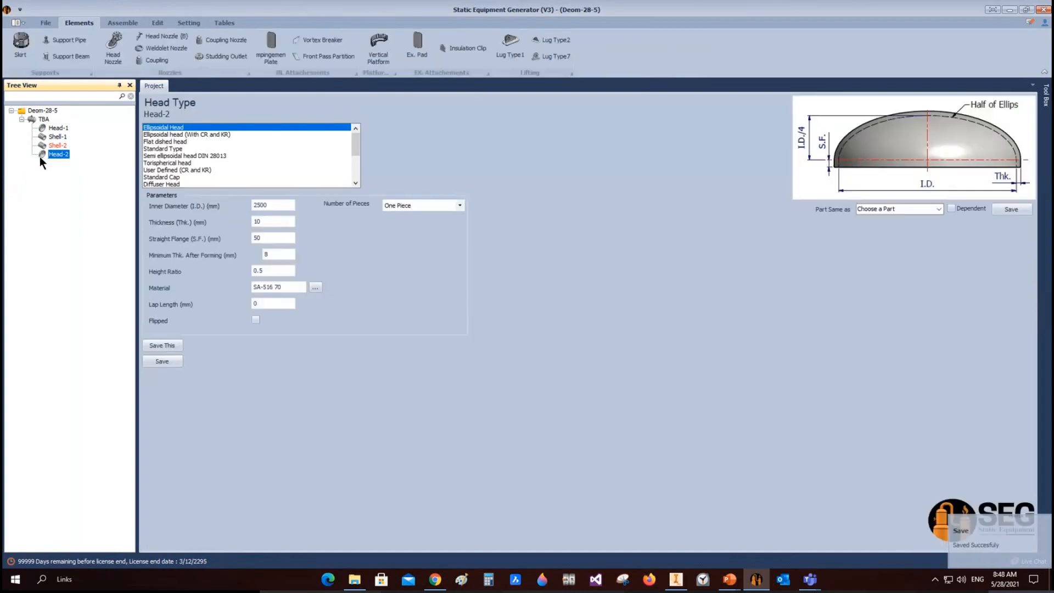
left_click(264, 222)
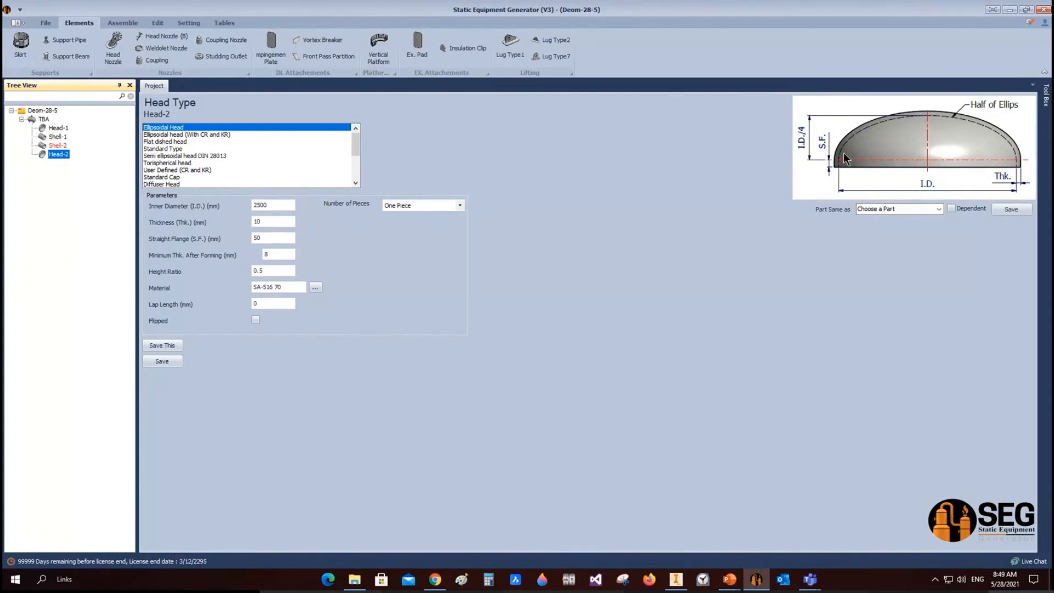
left_click(118, 23)
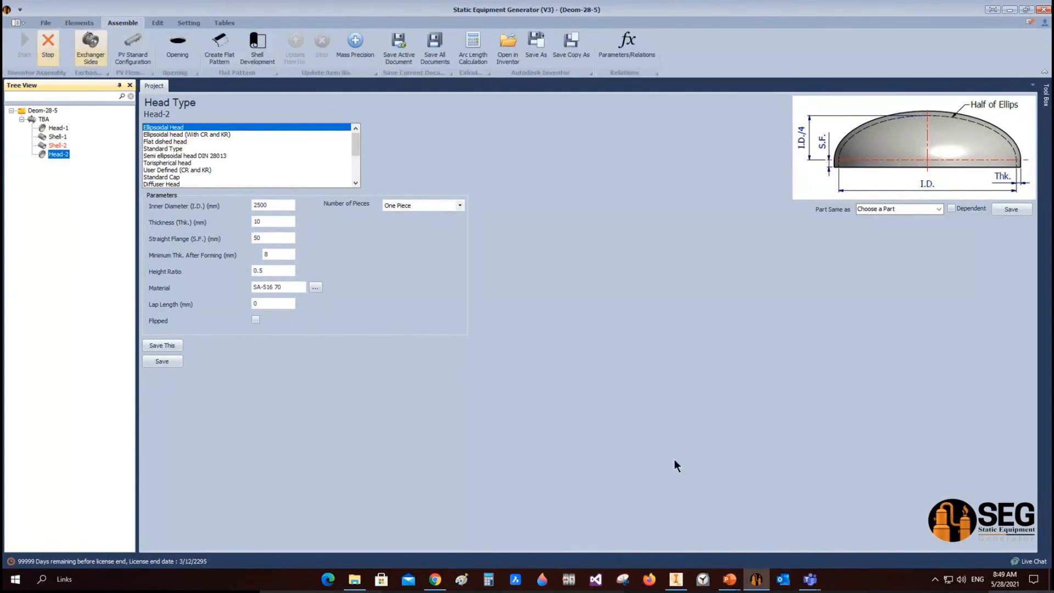
left_click(671, 544)
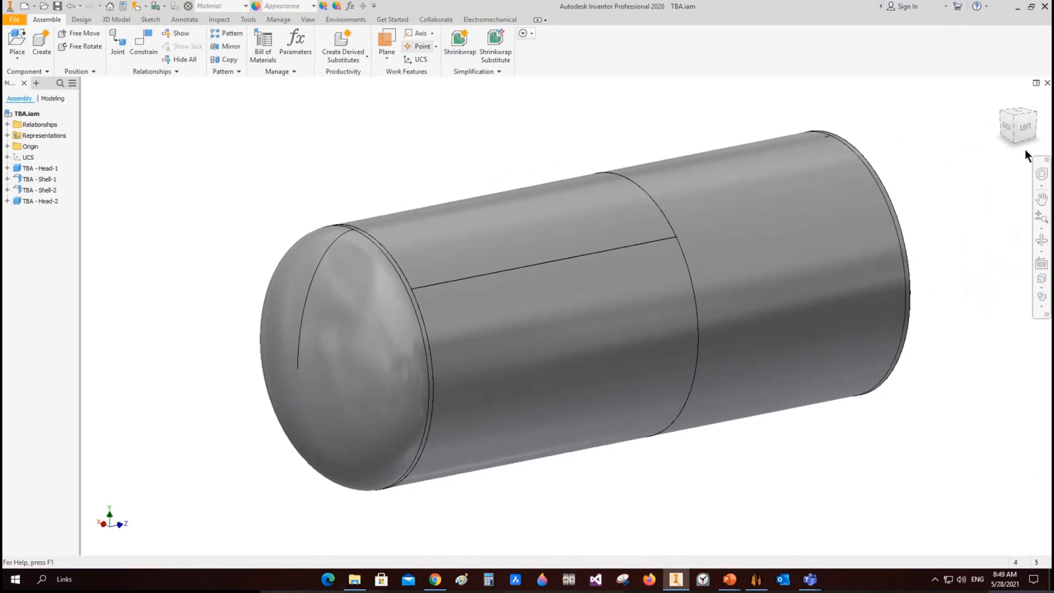
key("ctrl+s")
Cut a half section of the vessel through the YZ plane in left view and inspect which way Head-2 faces.
left_click(1026, 128)
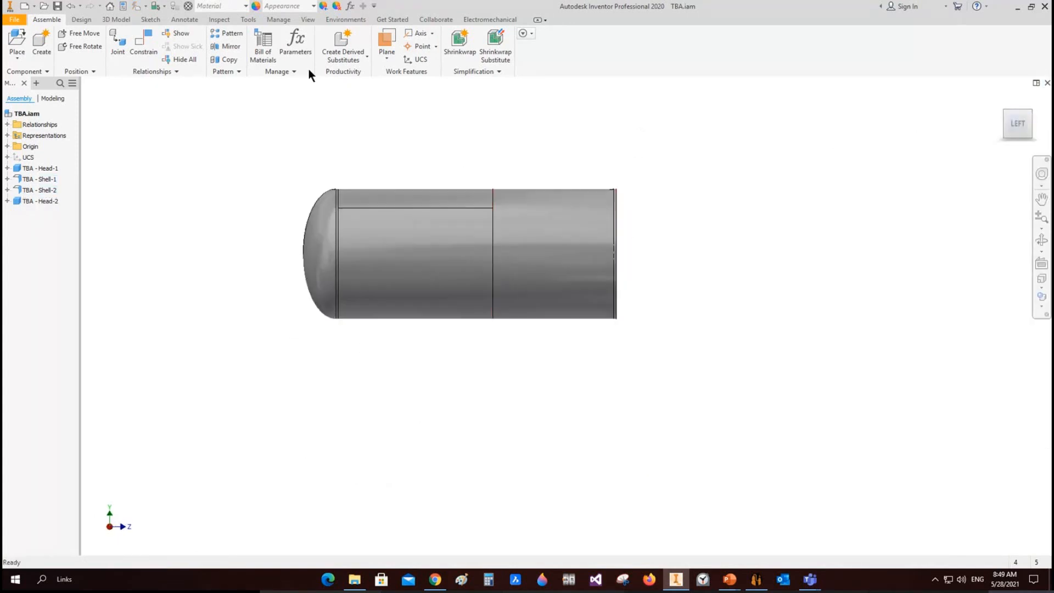
left_click(309, 19)
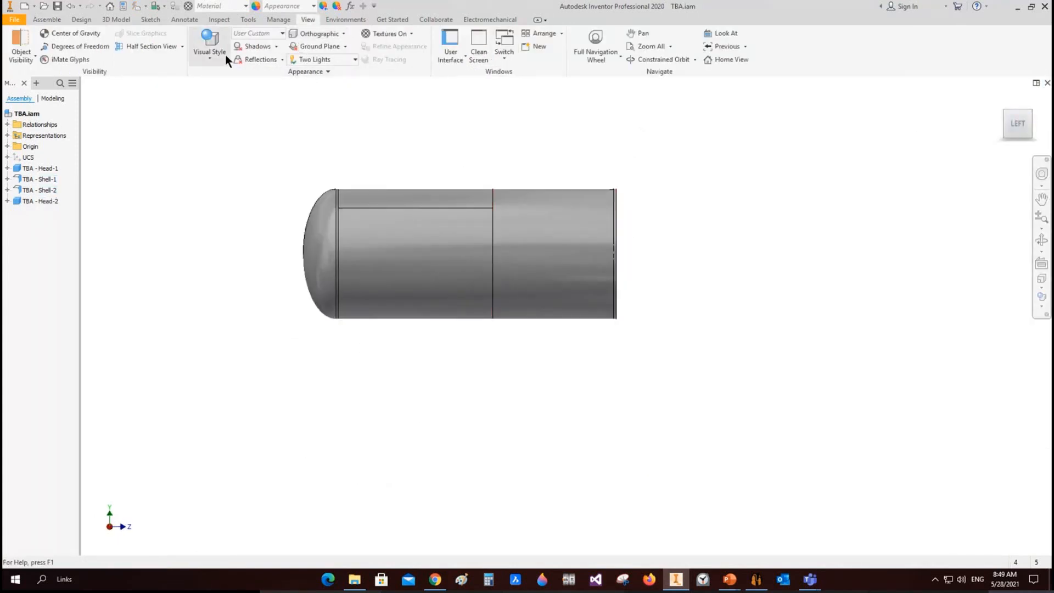
left_click(179, 47)
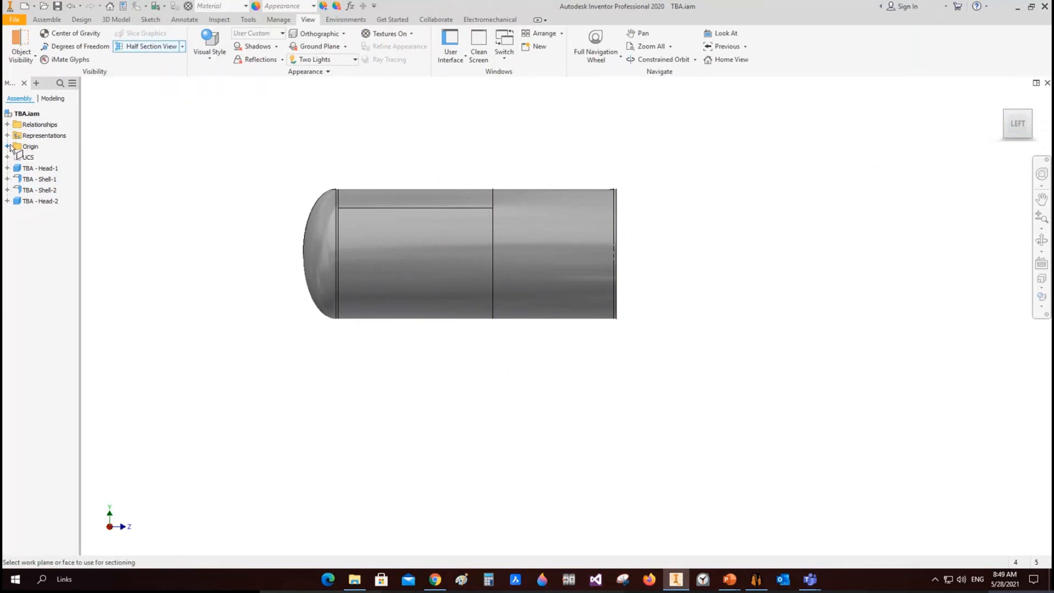
left_click(7, 146)
left_click(546, 308)
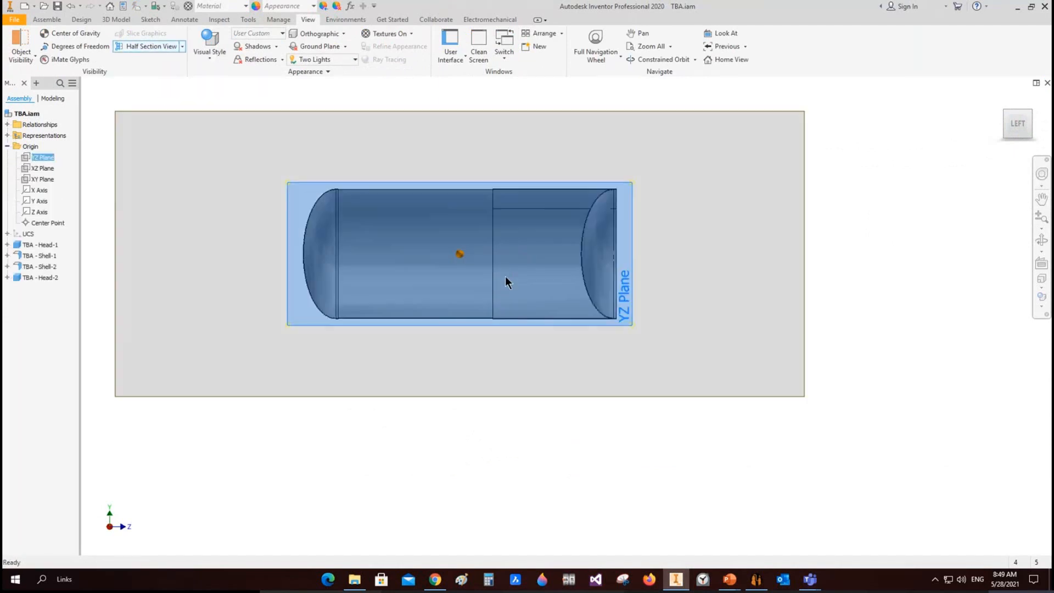
scroll(621, 212, "up", 3)
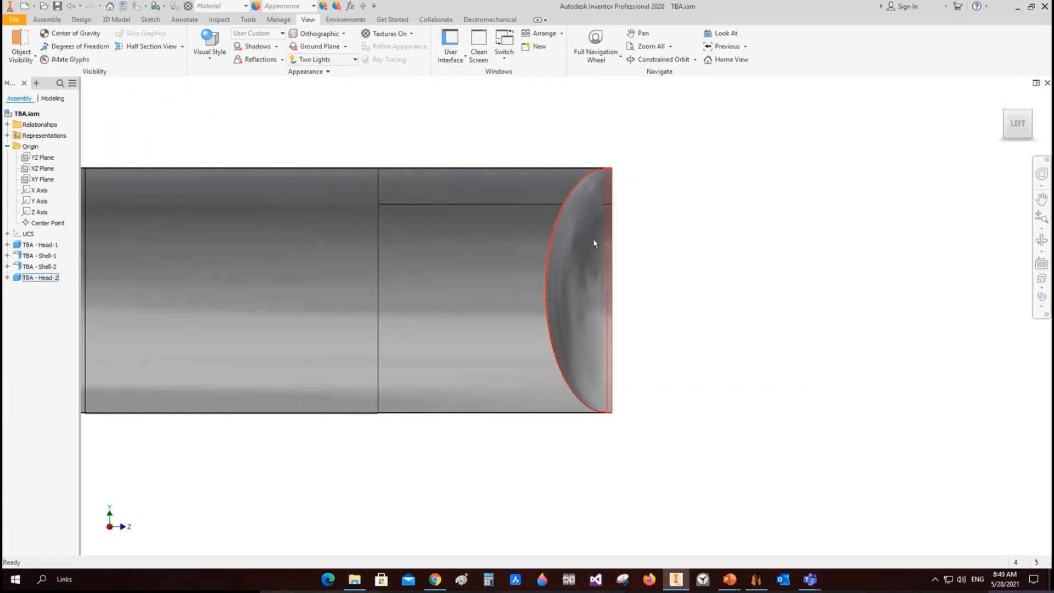
scroll(595, 235, "down", 3)
scroll(419, 217, "up", 3)
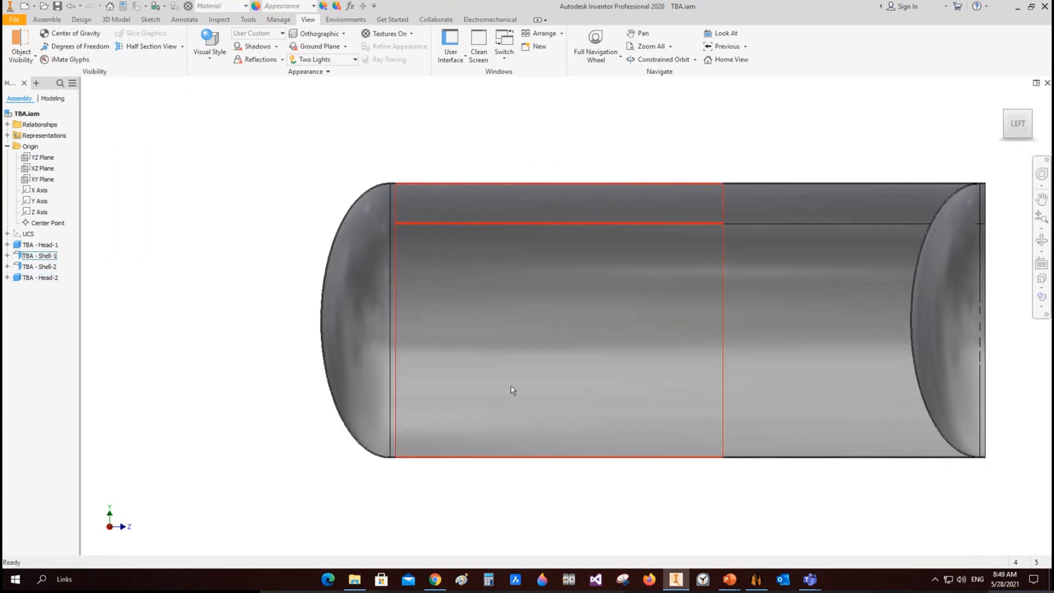
middle_click_drag(717, 392, 618, 377)
middle_click_drag(893, 206, 743, 212)
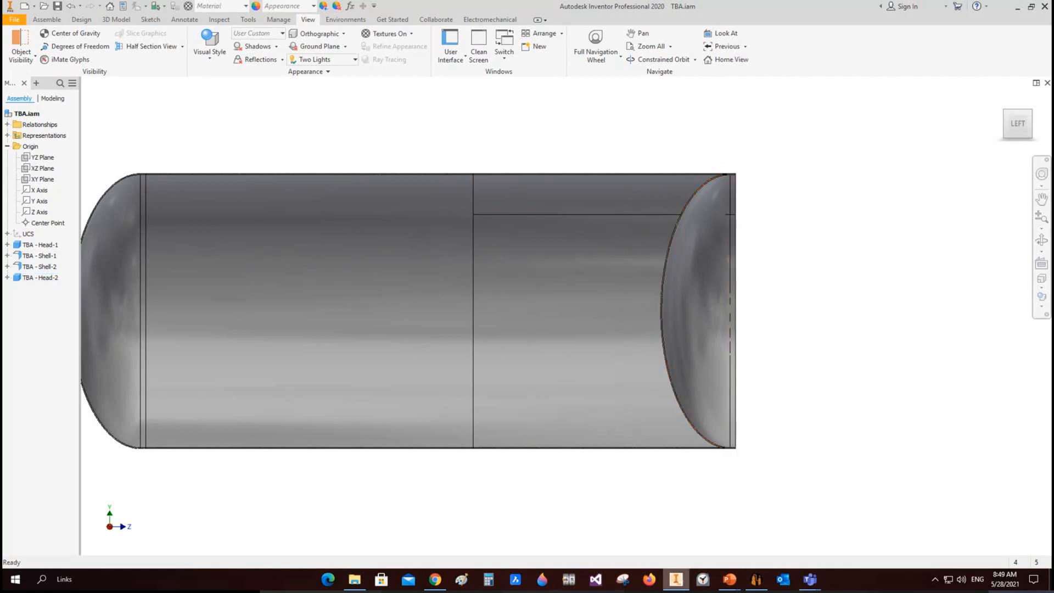
Switch to Static Equipment Generator, set Head-2 as flipped and save it, and rebuild the assembly in Inventor.
mouse_move(756, 579)
left_click(763, 540)
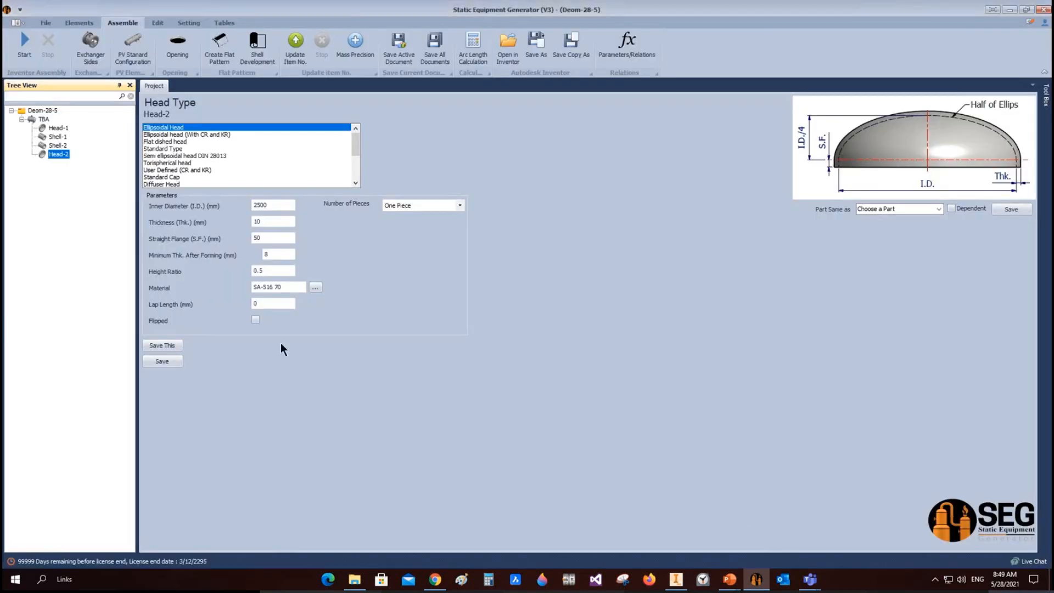
left_click(256, 319)
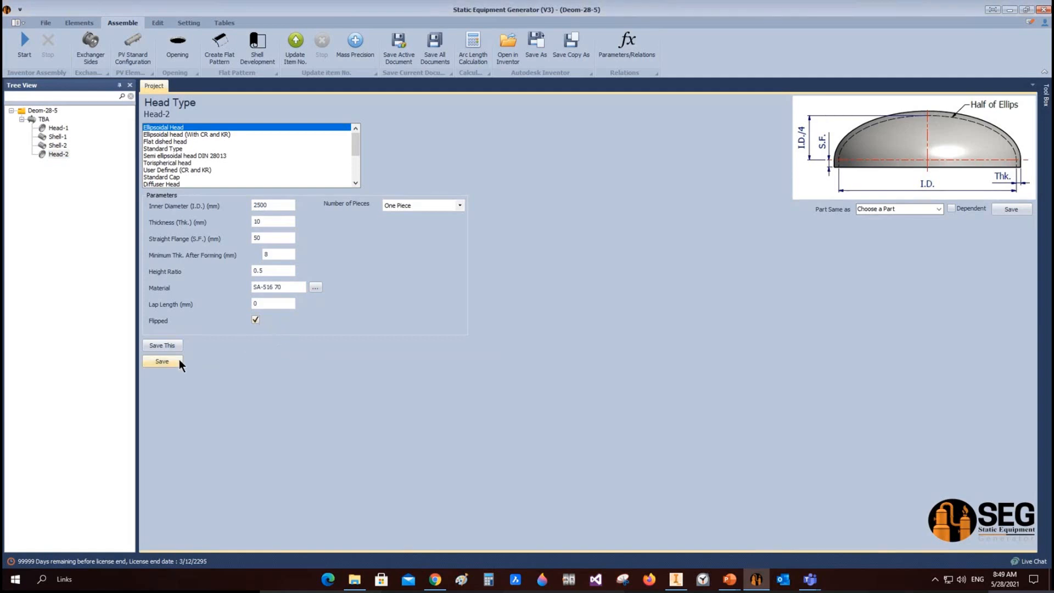
left_click(163, 362)
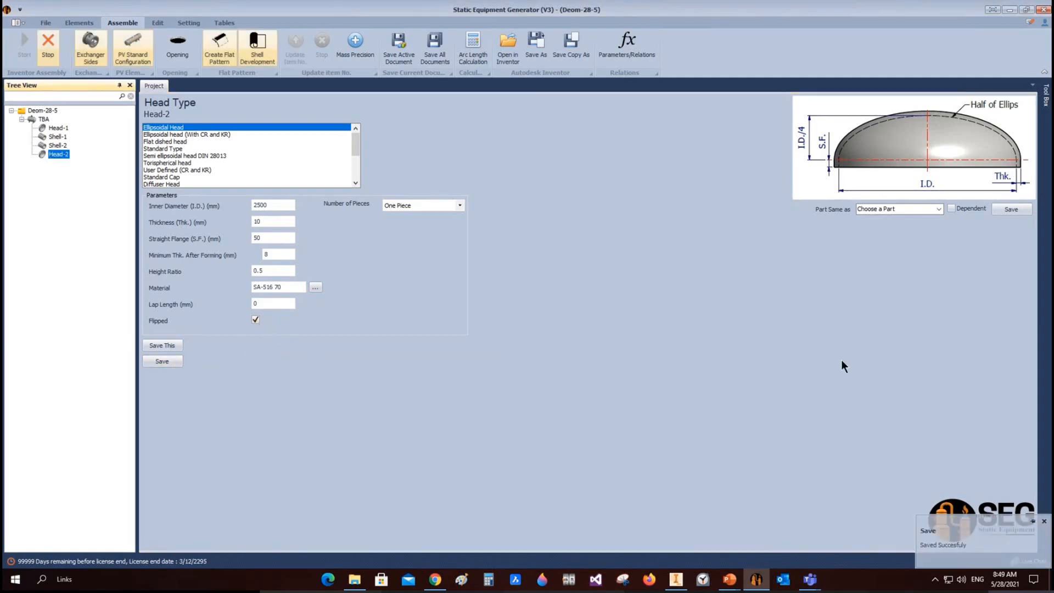
mouse_move(681, 576)
left_click(683, 539)
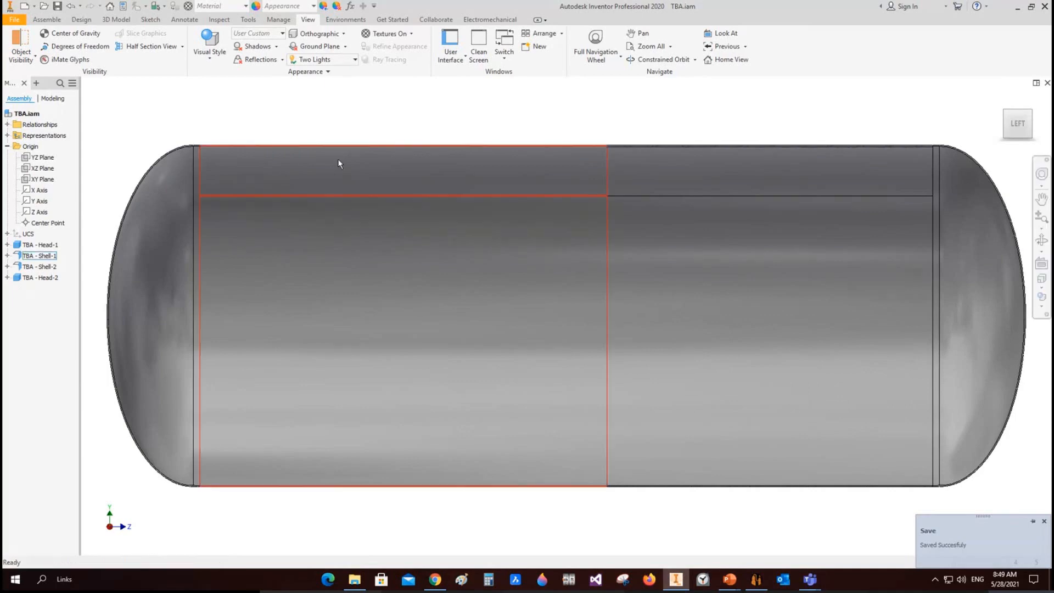
End the half section view and examine the complete vessel in an isometric view.
middle_click_drag(384, 144, 449, 185, "shift")
right_click(449, 186)
left_click(475, 187)
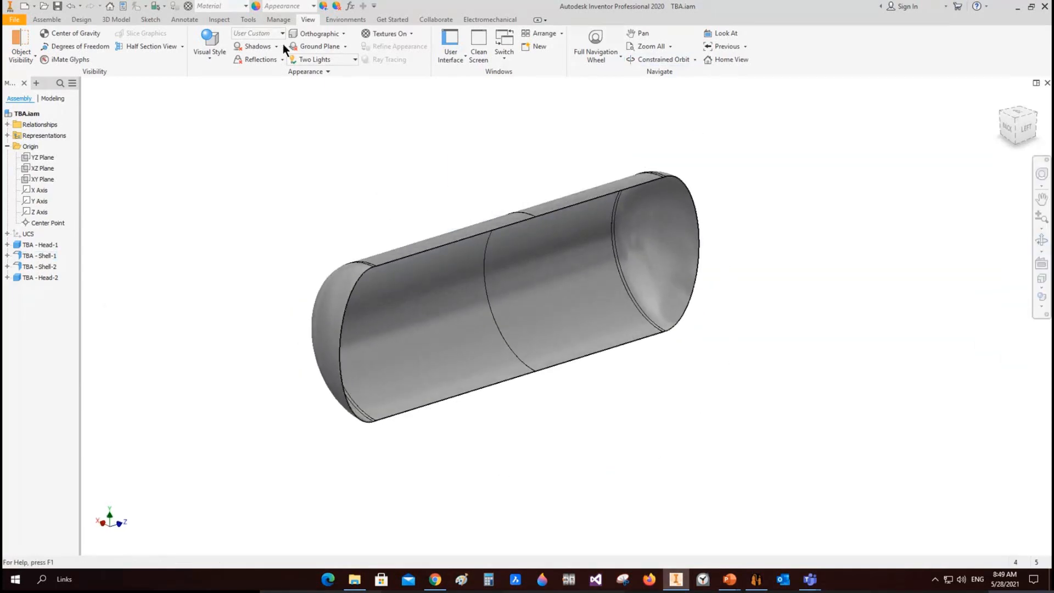
left_click(183, 47)
left_click(152, 132)
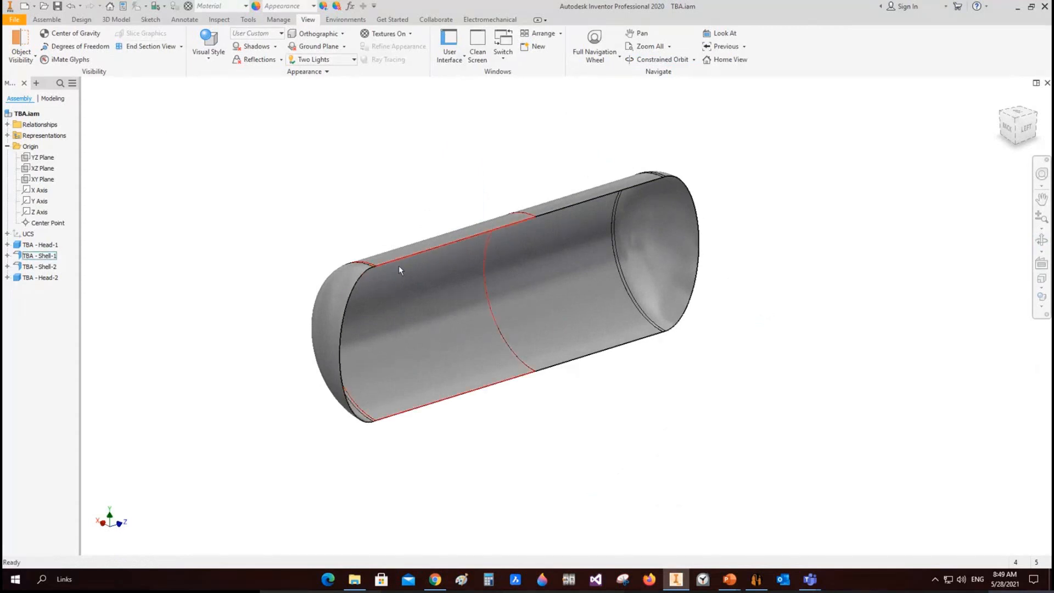
scroll(323, 277, "up", 5)
scroll(325, 276, "down", 6)
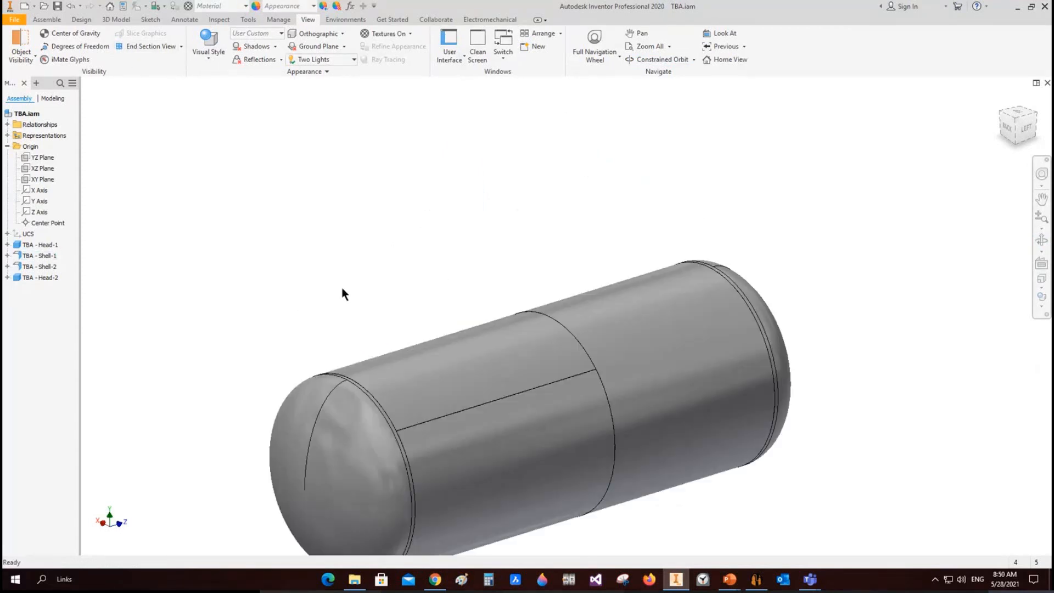
middle_click_drag(342, 287, 445, 202)
middle_click(445, 202)
middle_click(445, 202)
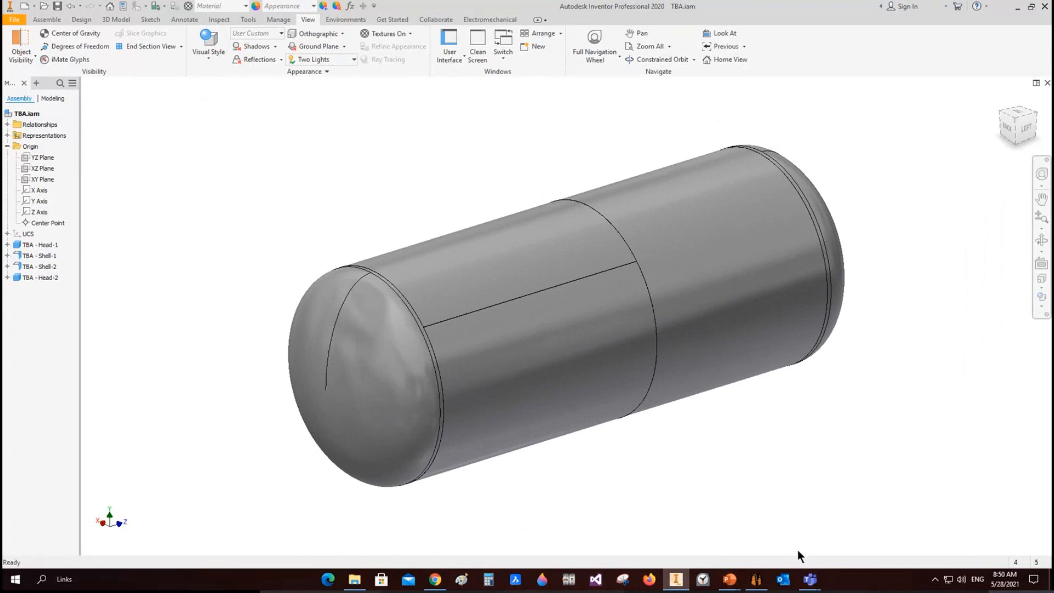
Switch to Static Equipment Generator and add a head nozzle named N1 to Head-1.
left_click(757, 585)
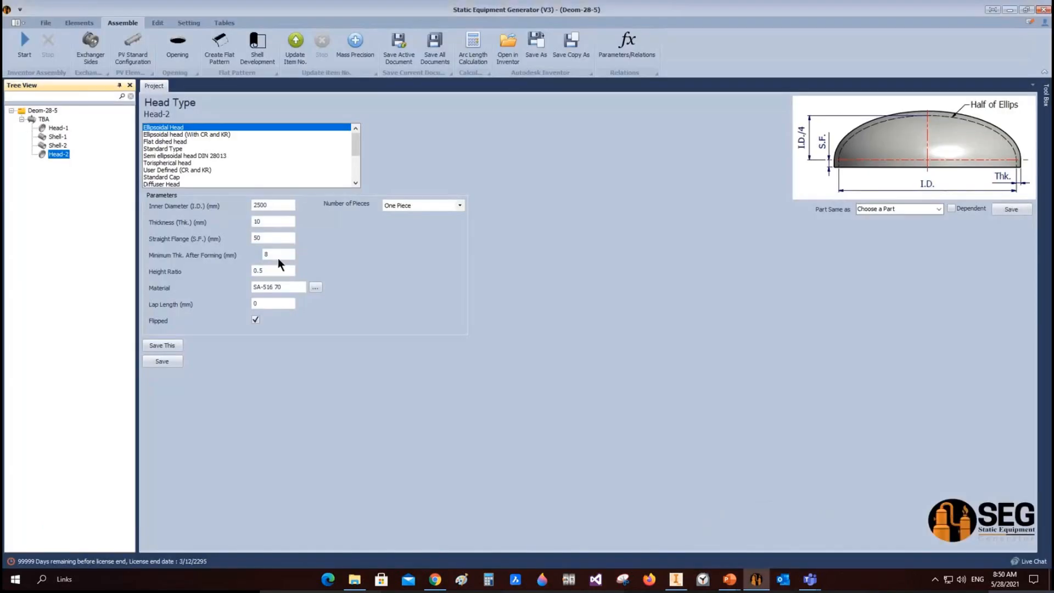
left_click(54, 127)
left_click(80, 22)
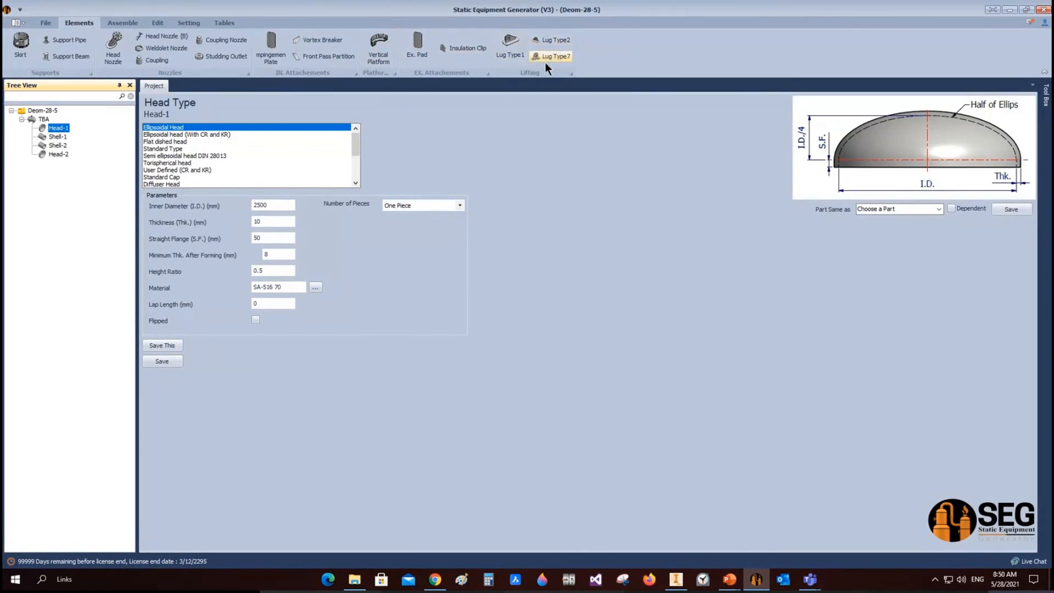
left_click(110, 51)
type("M")
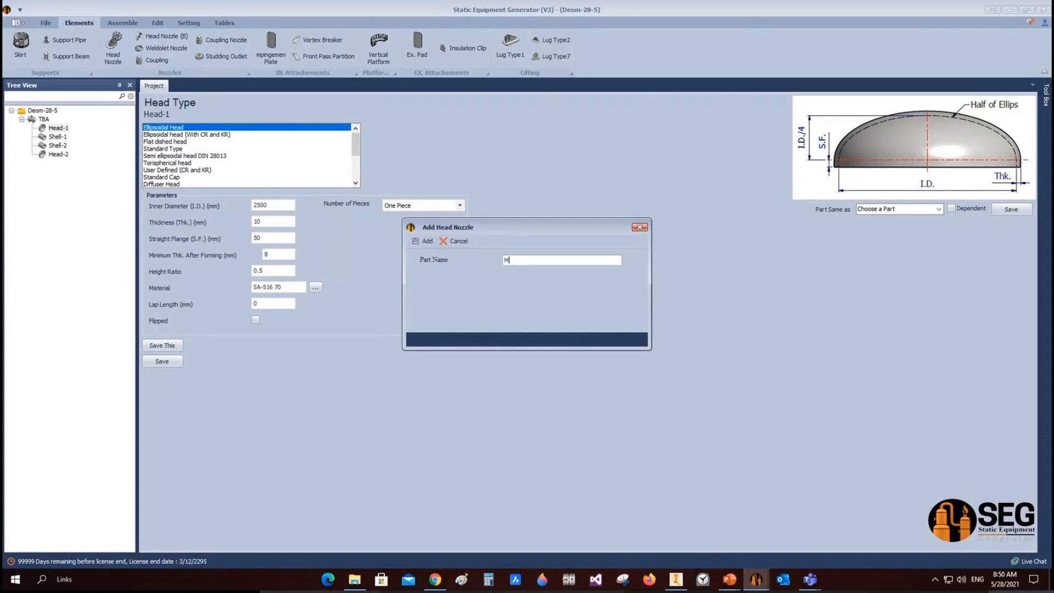
key("BackSpace")
type("N1")
left_click(424, 244)
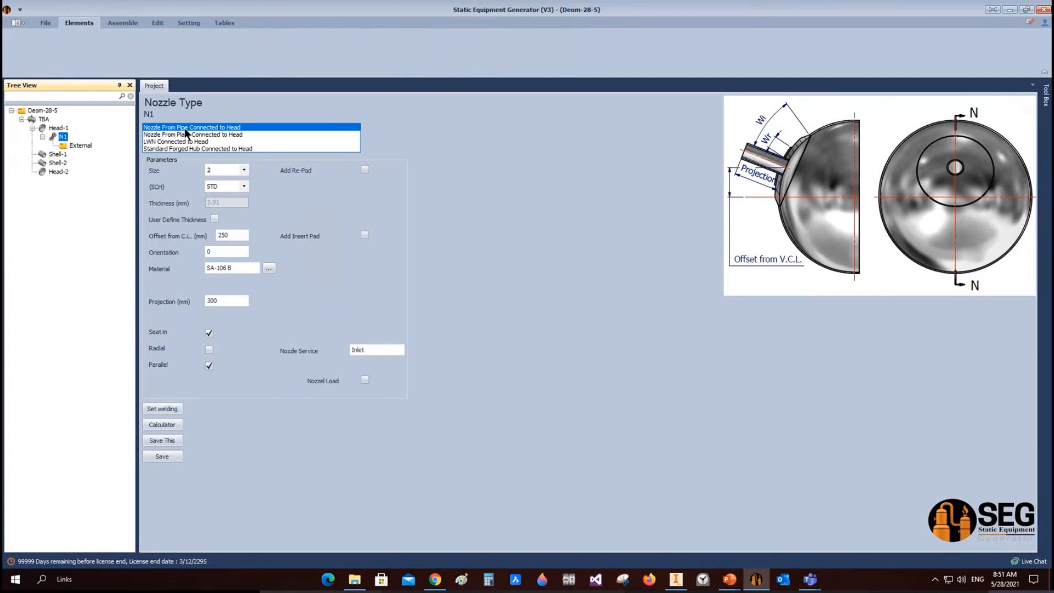
Compare N1's plate, LWN and standard forged hub nozzle types, and return to Nozzle From Pipe Connected to Head.
left_click(199, 134)
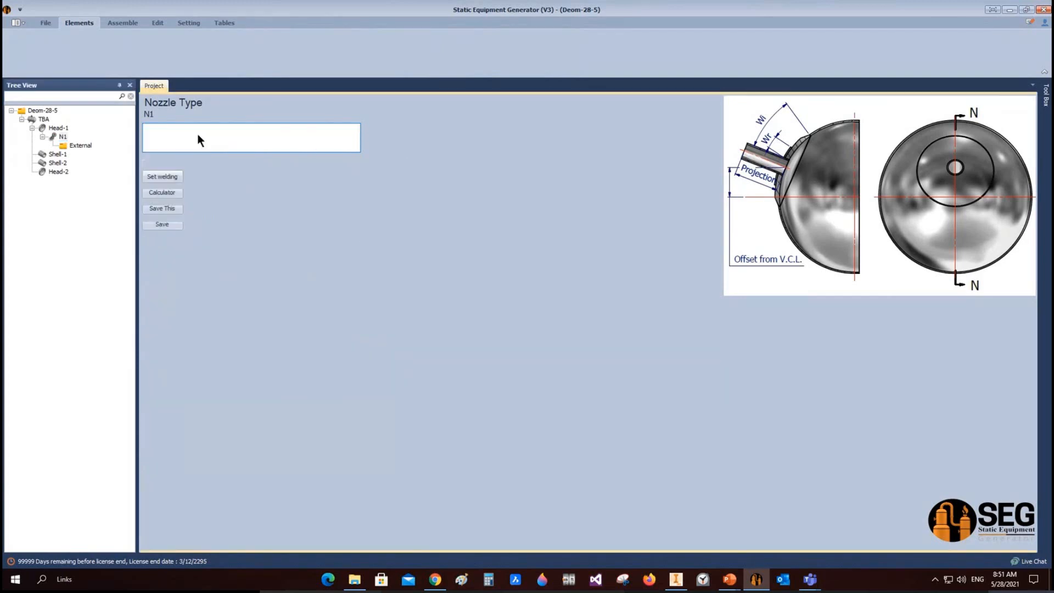
left_click(182, 142)
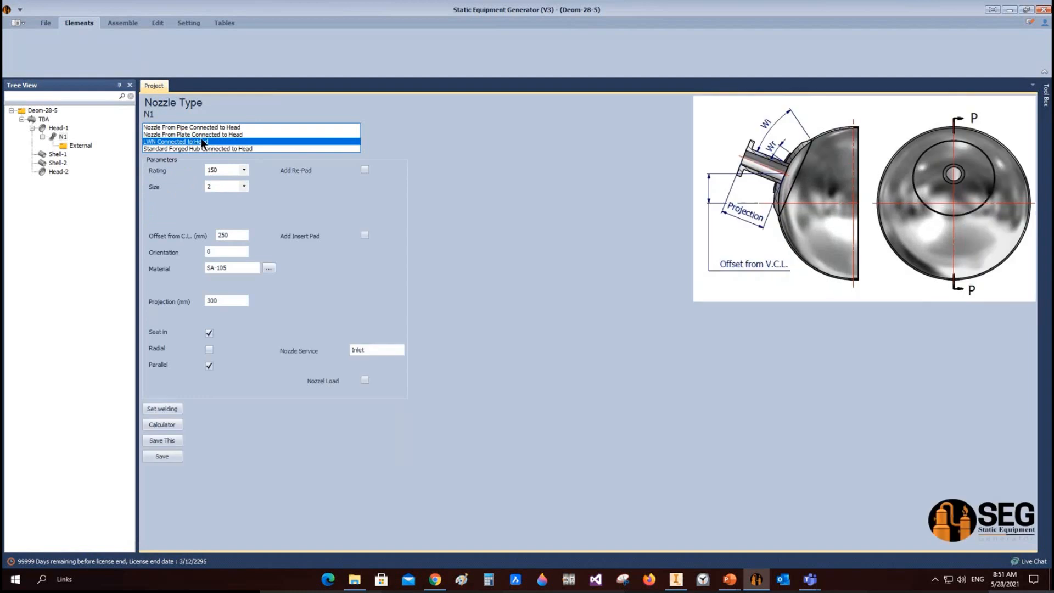
left_click(193, 148)
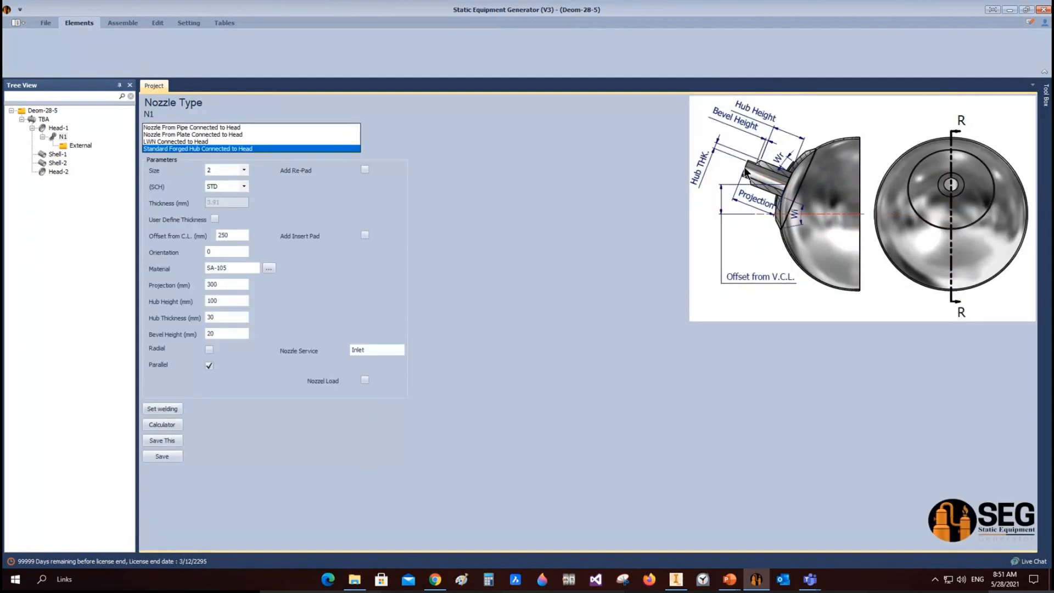
left_click(236, 126)
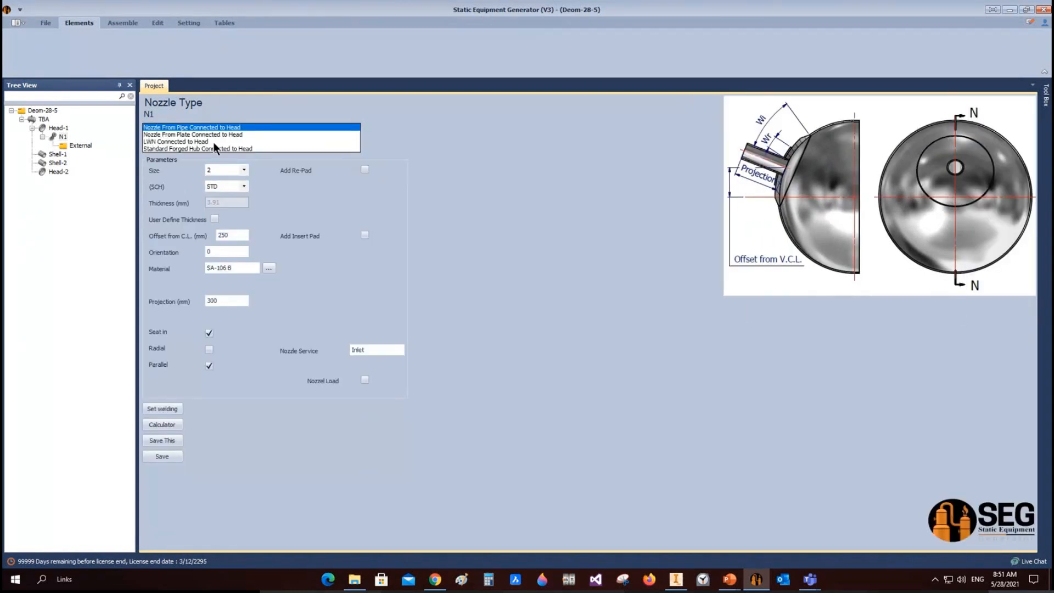
Set nozzle N1's size to 6 and its schedule to 40.
left_click(245, 169)
left_click(222, 222)
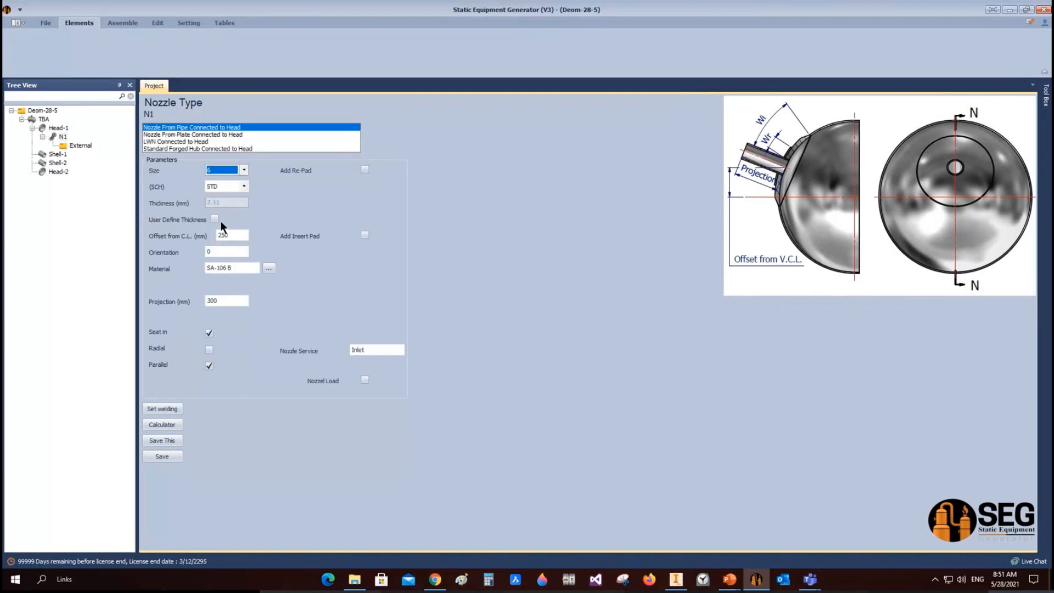
left_click(245, 170)
left_click(325, 177)
left_click(244, 186)
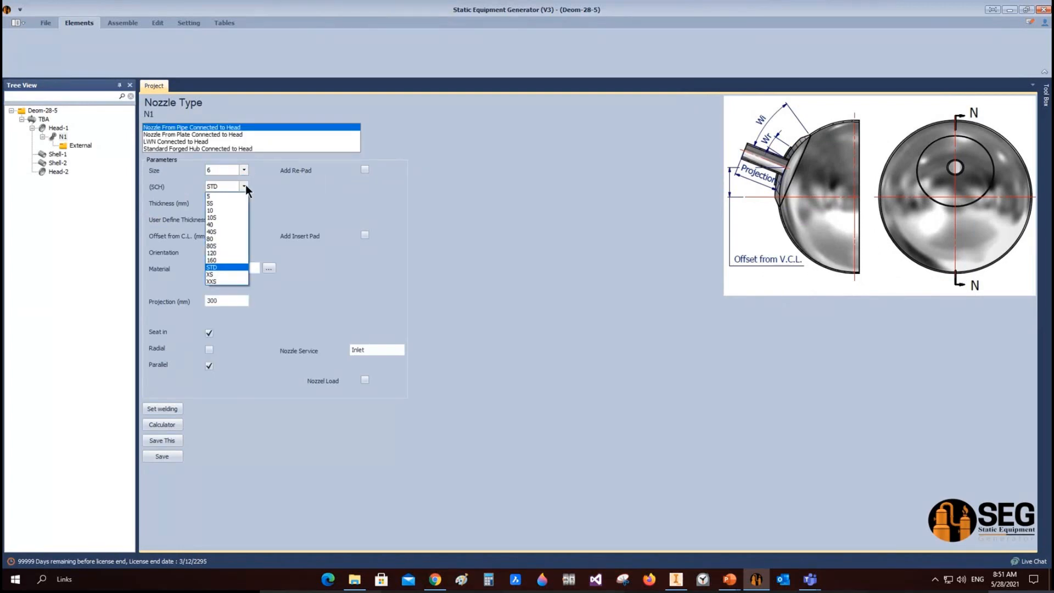
left_click(220, 225)
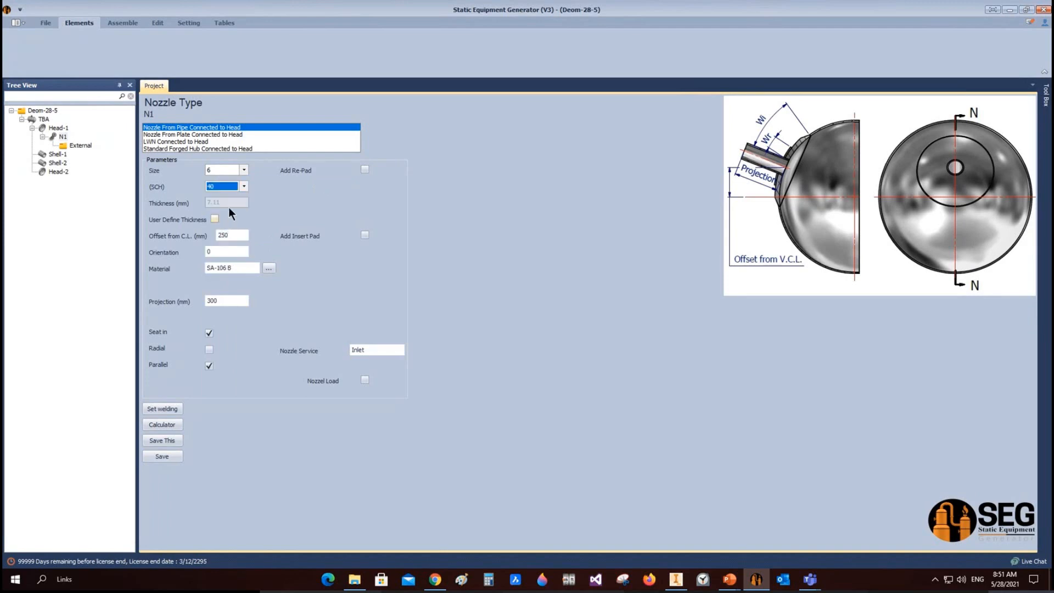
Set N1's offset from the centre line to 750 mm and check its orientation and projection.
double_click(234, 237)
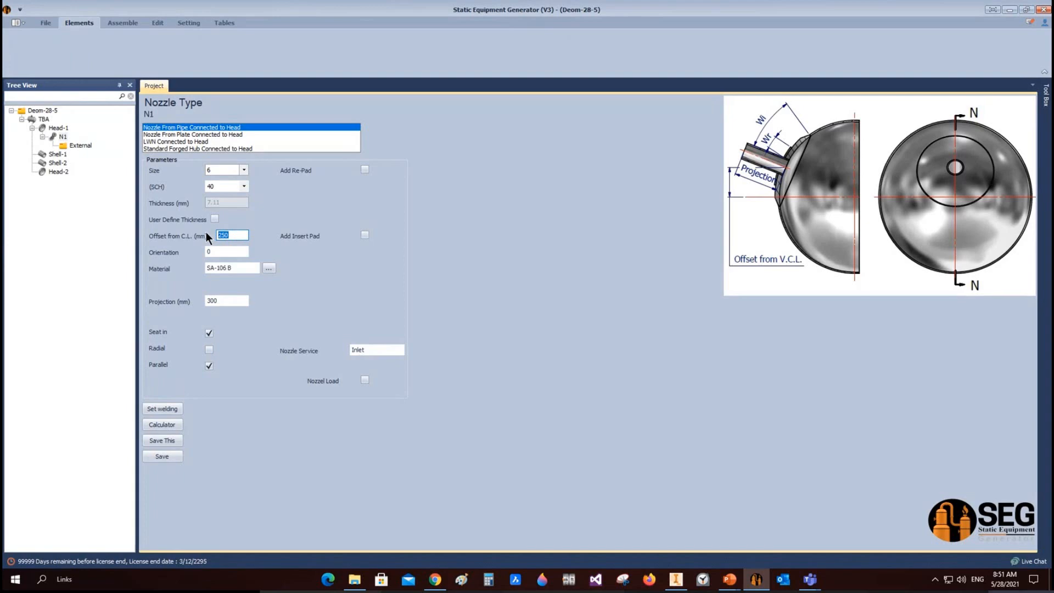
type("75000")
key("BackSpace")
left_click(218, 251)
left_click(235, 305)
Add a reinforcement pad to nozzle N1 with a width of 120 mm.
left_click(365, 170)
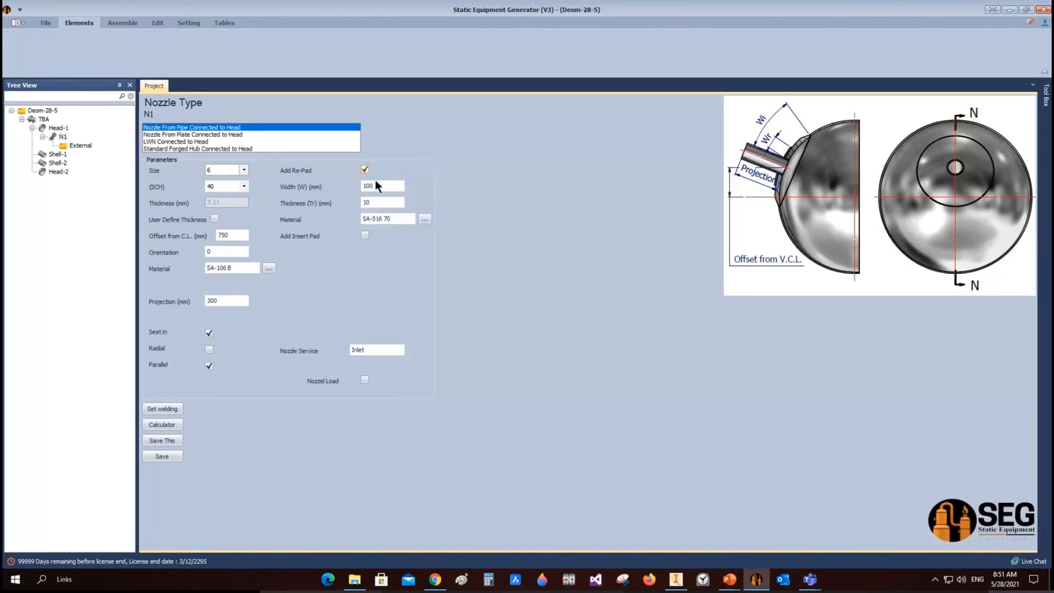
key("Tab")
type("120")
Set N1's nozzle service to Inlet Nozzle, and enable its nozzle load and view the load data.
double_click(378, 352)
type("Inlet Nozzle")
left_click(364, 381)
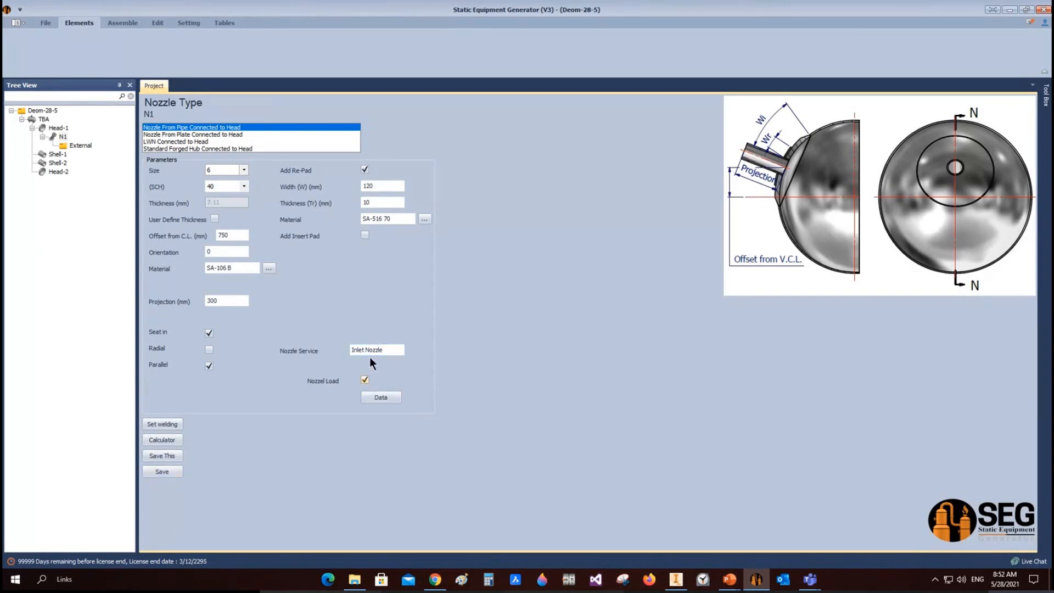
left_click(383, 395)
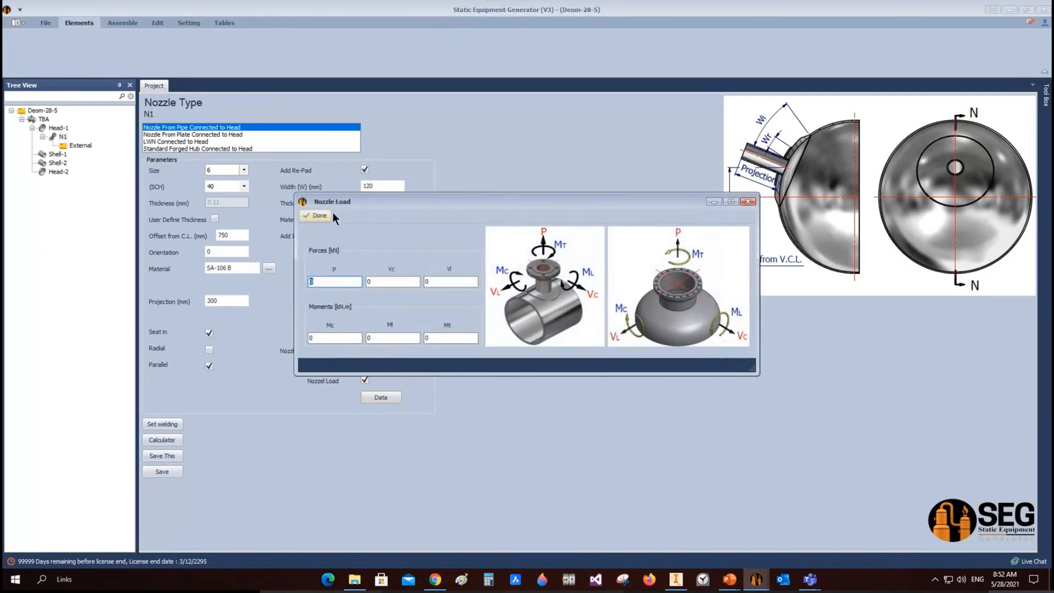
left_click(748, 201)
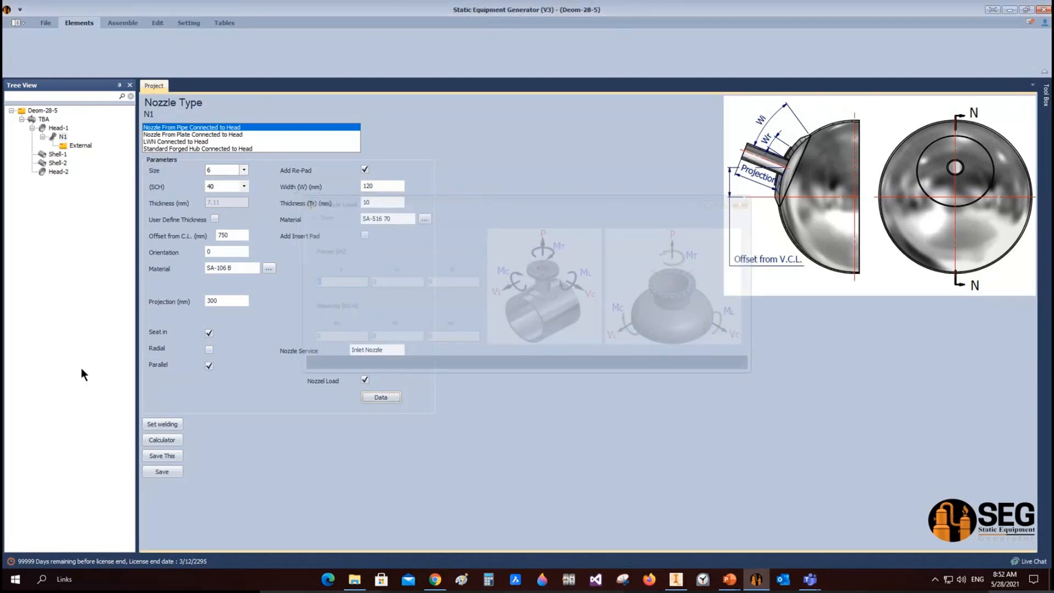
Save nozzle N1's parameters and add a flange named N1-Flange to the nozzle's external connection.
left_click(154, 474)
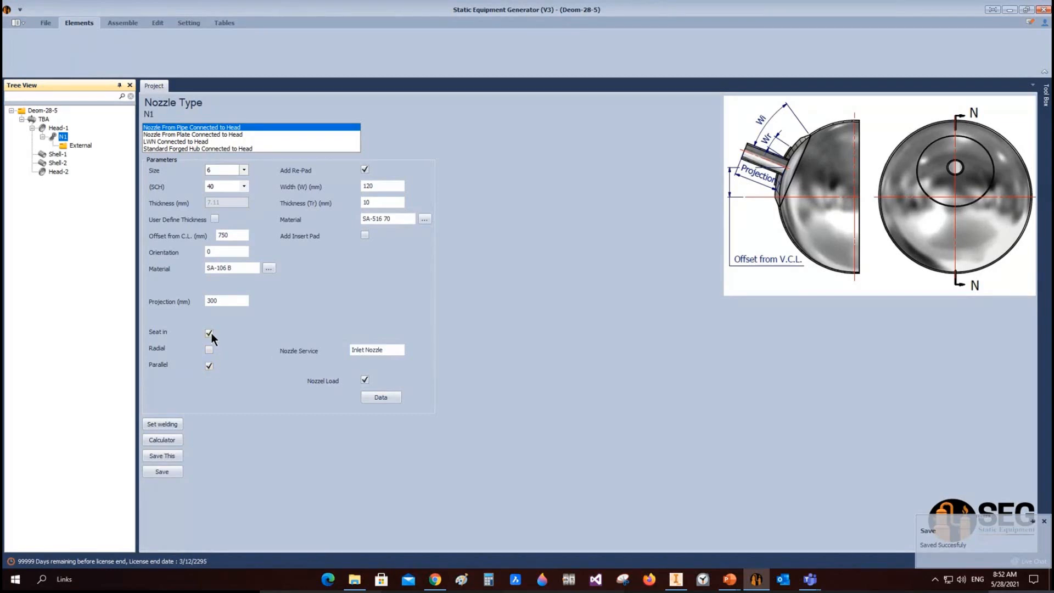
left_click(77, 146)
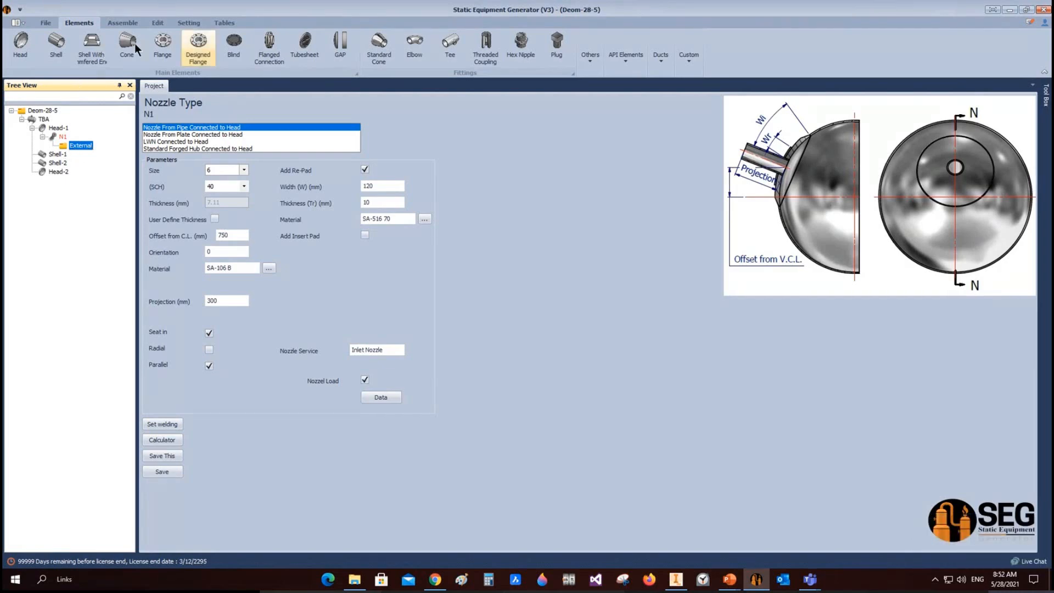
left_click(162, 44)
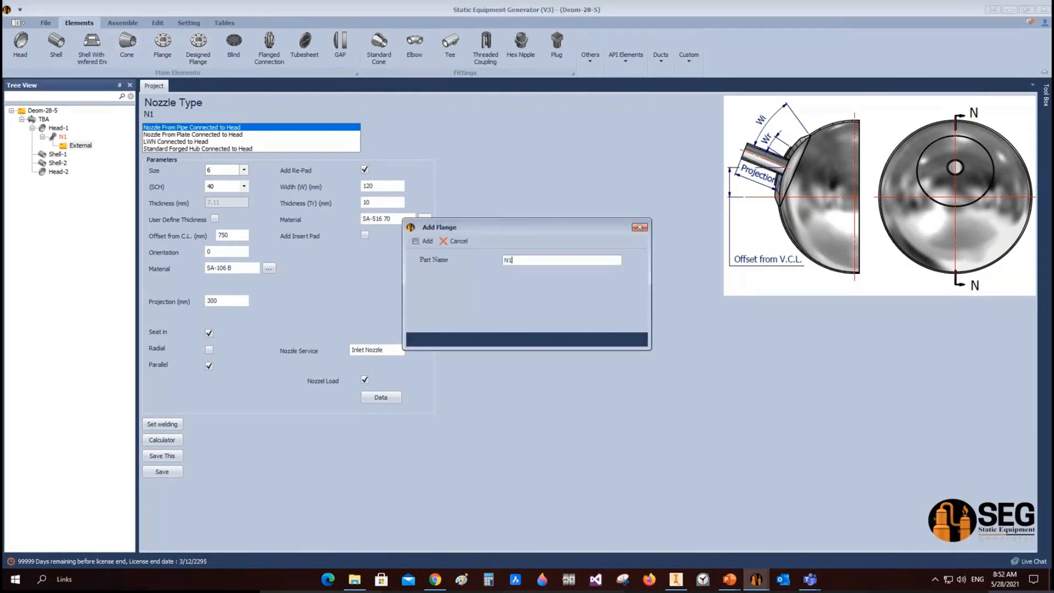
type("Flange")
left_click(427, 242)
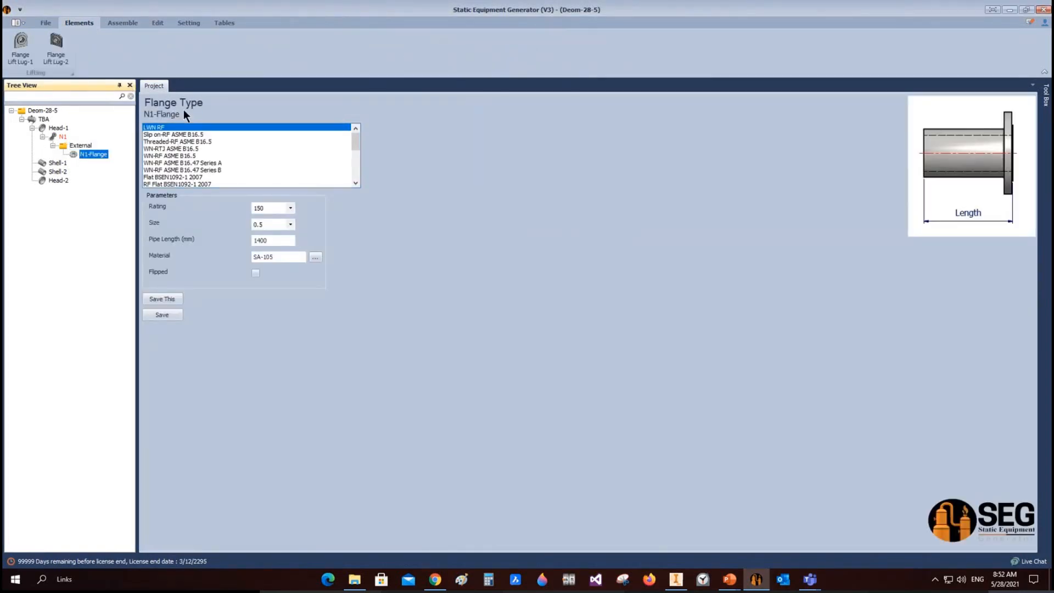
Define N1-Flange as a WN-RF ASME B16.5 flange with rating 150 and size 6, and save it.
mouse_move(358, 144)
left_mouse_down()
mouse_move(357, 153)
mouse_move(358, 136)
left_mouse_up()
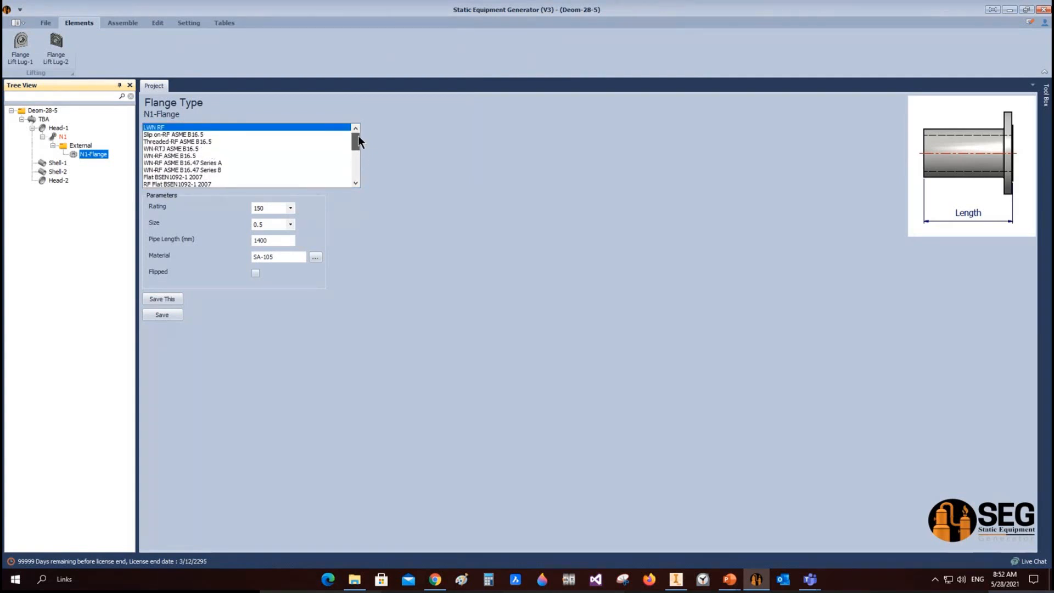
left_click(168, 156)
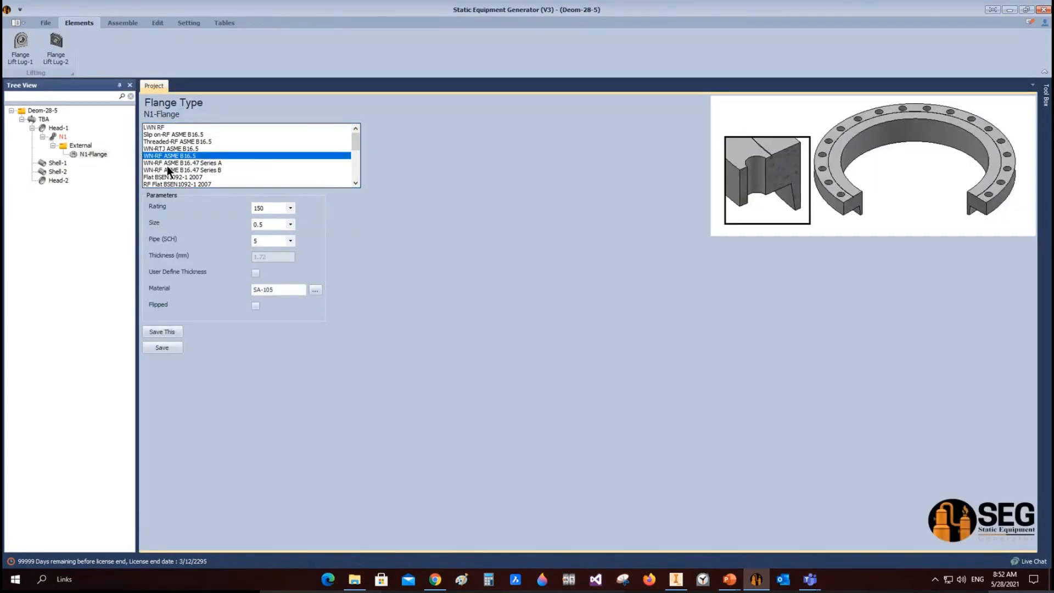
left_click(290, 209)
left_click(289, 213)
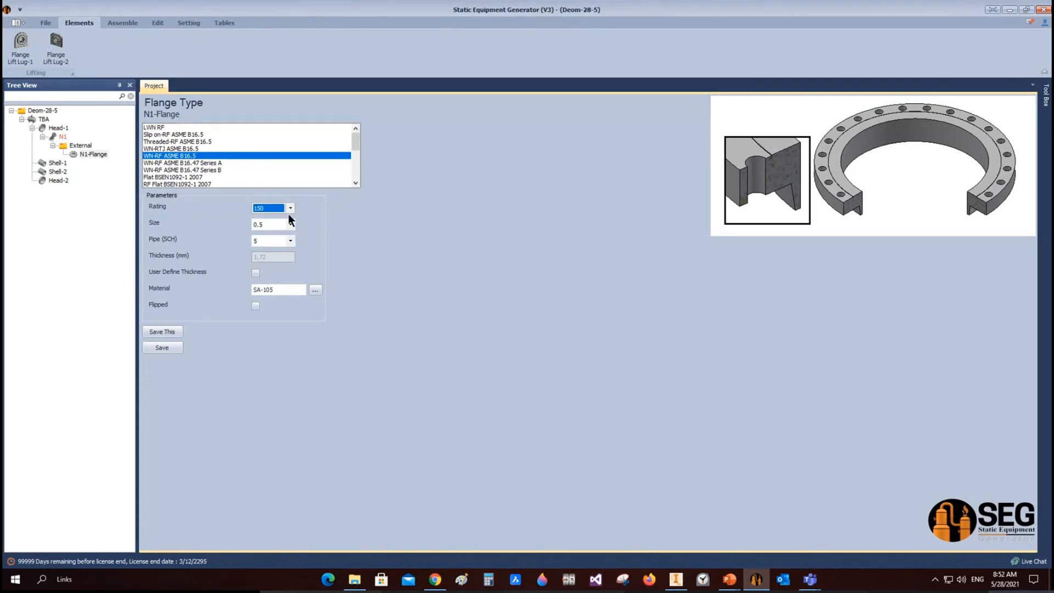
left_click(290, 224)
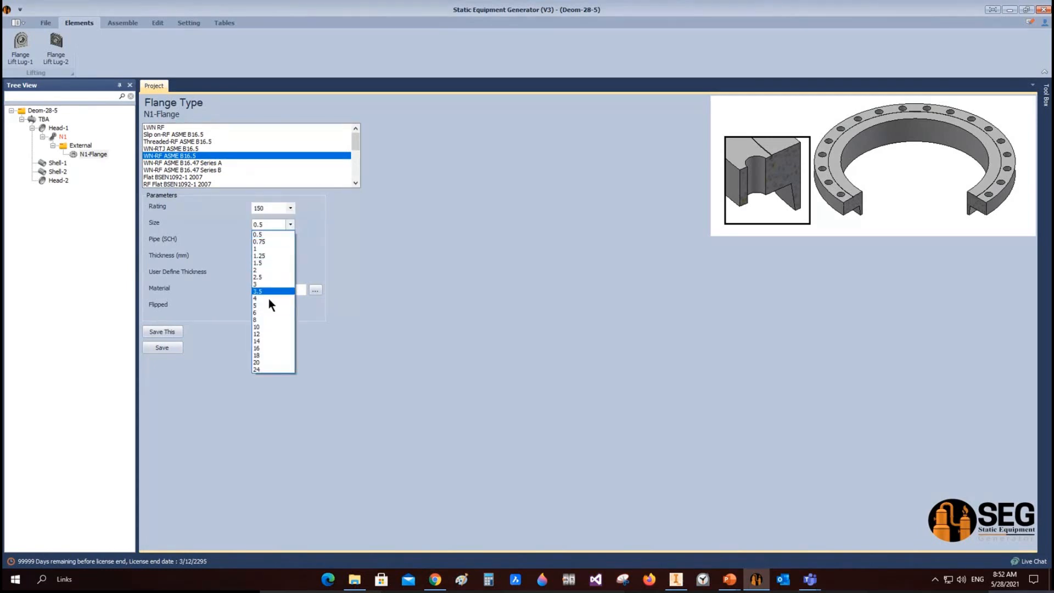
left_click(258, 313)
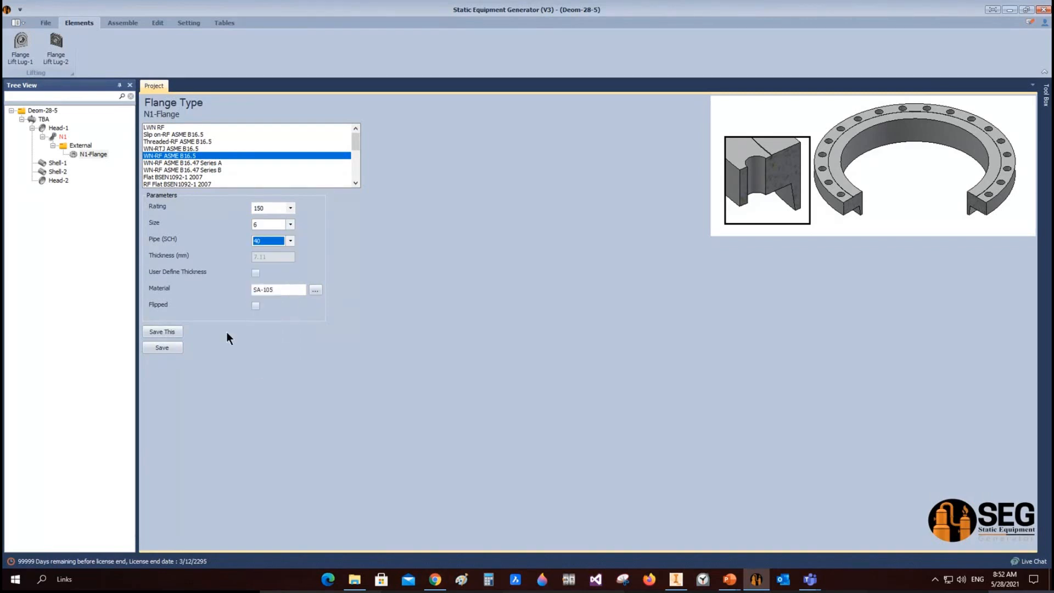
left_click(176, 348)
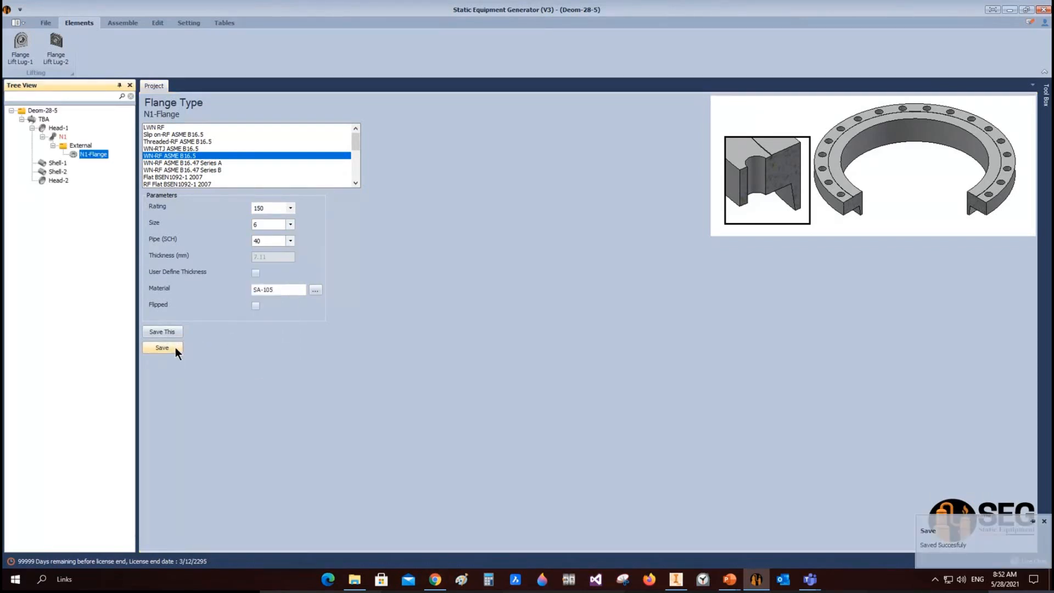
Set dimension A of nozzle N1's welding detail to 8 mm and save the detail.
left_click(59, 139)
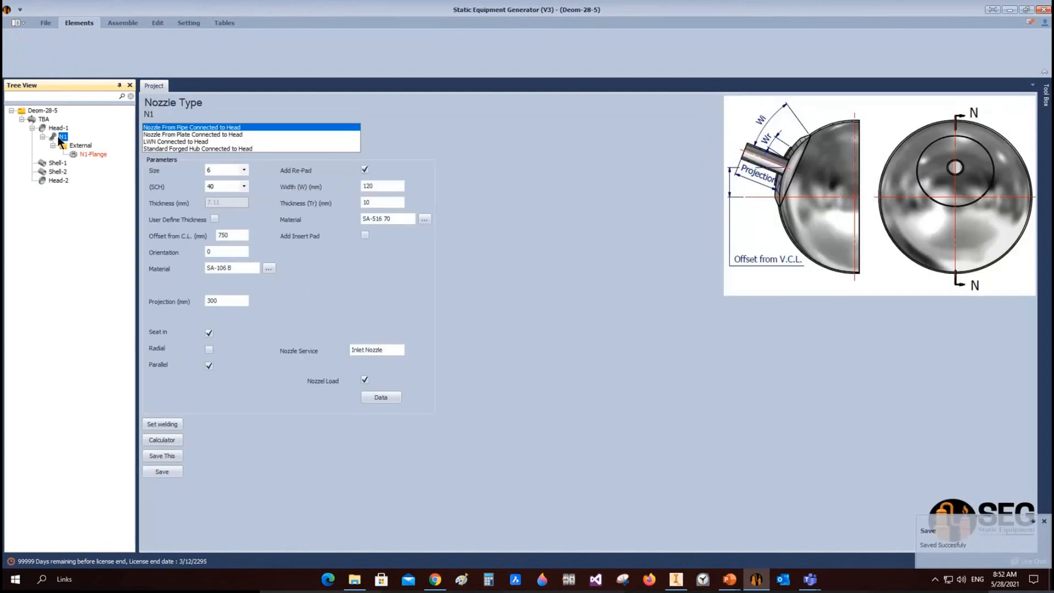
left_click(170, 424)
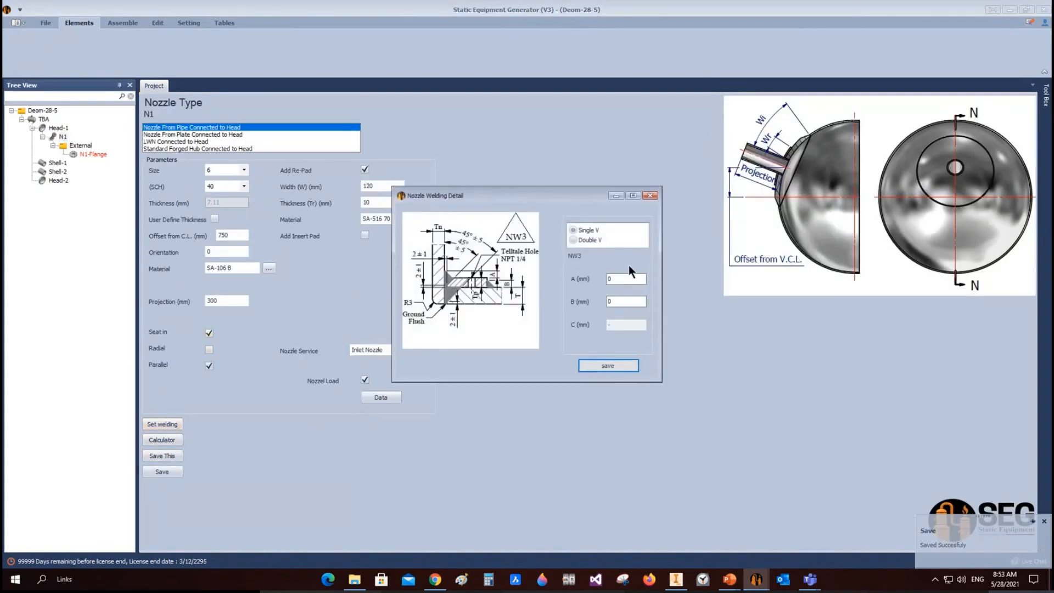
left_click_drag(459, 199, 515, 208)
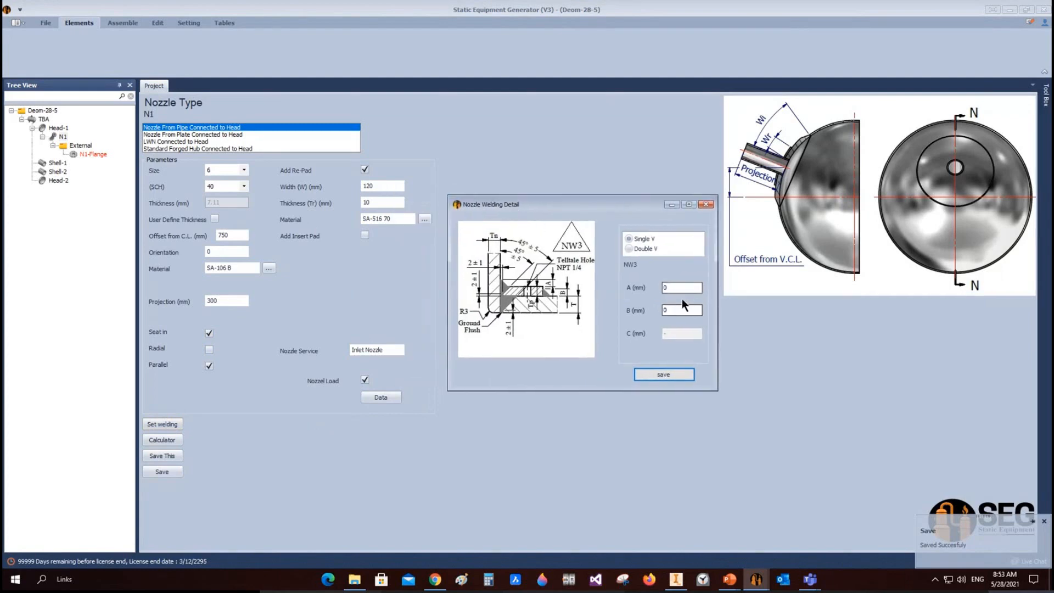
left_click_drag(682, 290, 572, 290)
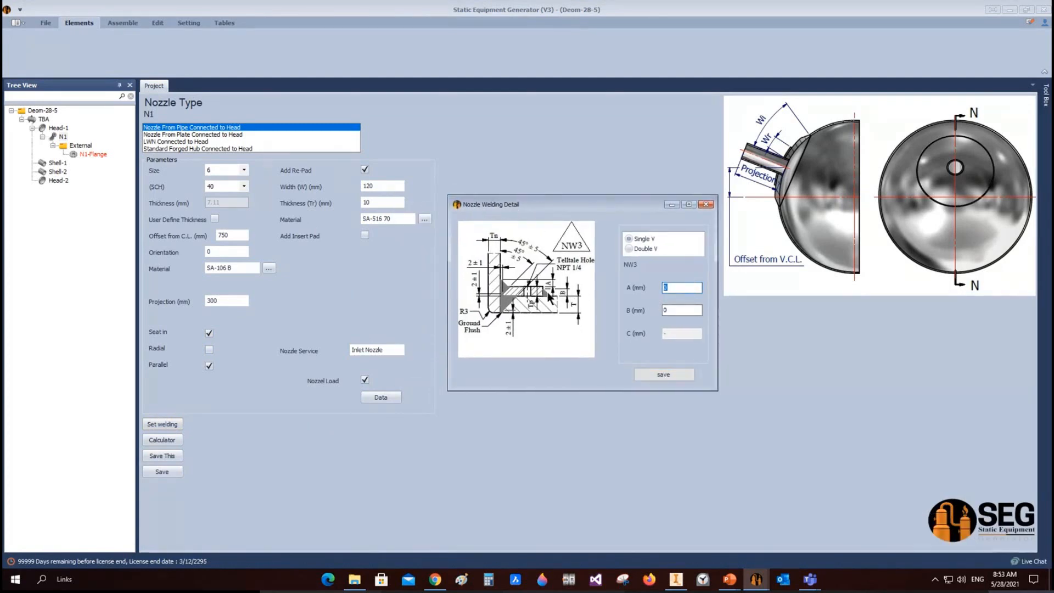
type("8")
key("Tab")
left_click(666, 374)
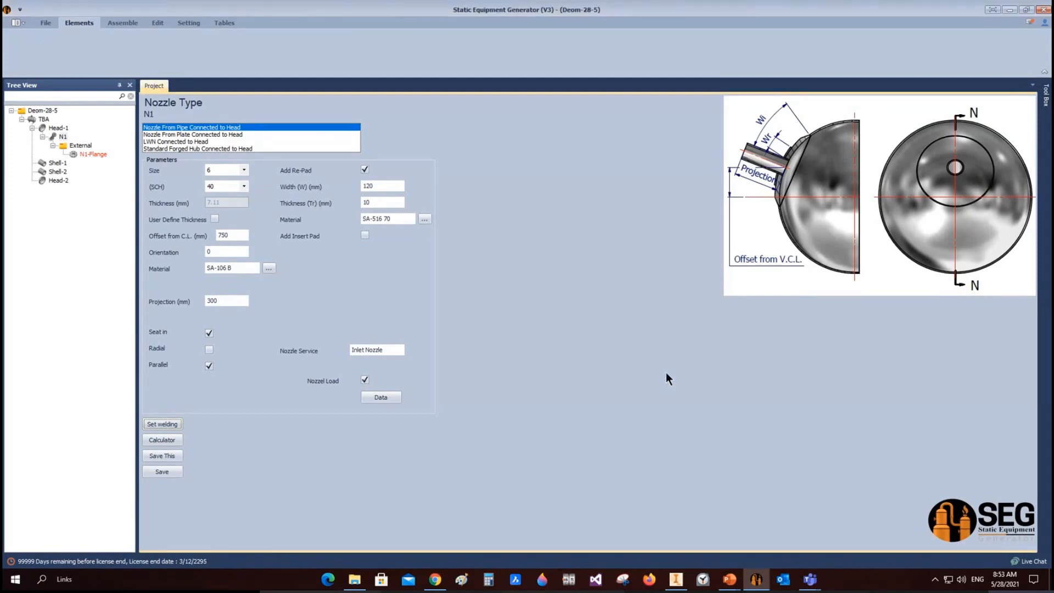
Calculate N1's nozzle projection, trying 1500 mm from the V.C.L. and revising it, and save the calculated 361 mm projection.
left_click(167, 440)
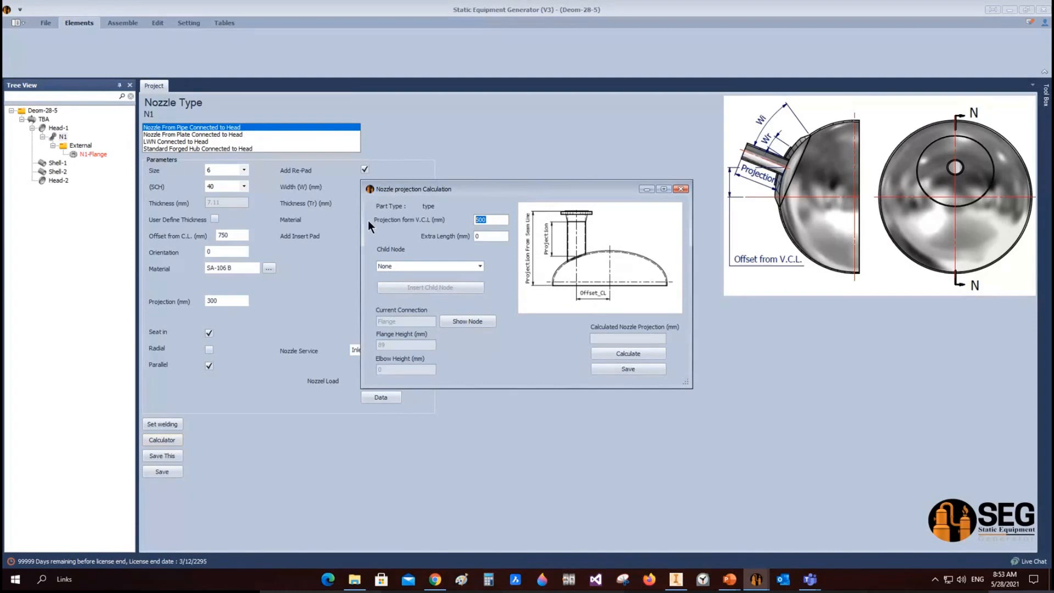
type("1500")
left_click(628, 354)
mouse_move(676, 579)
mouse_move(680, 546)
left_click(478, 220)
left_click(631, 352)
left_click(608, 369)
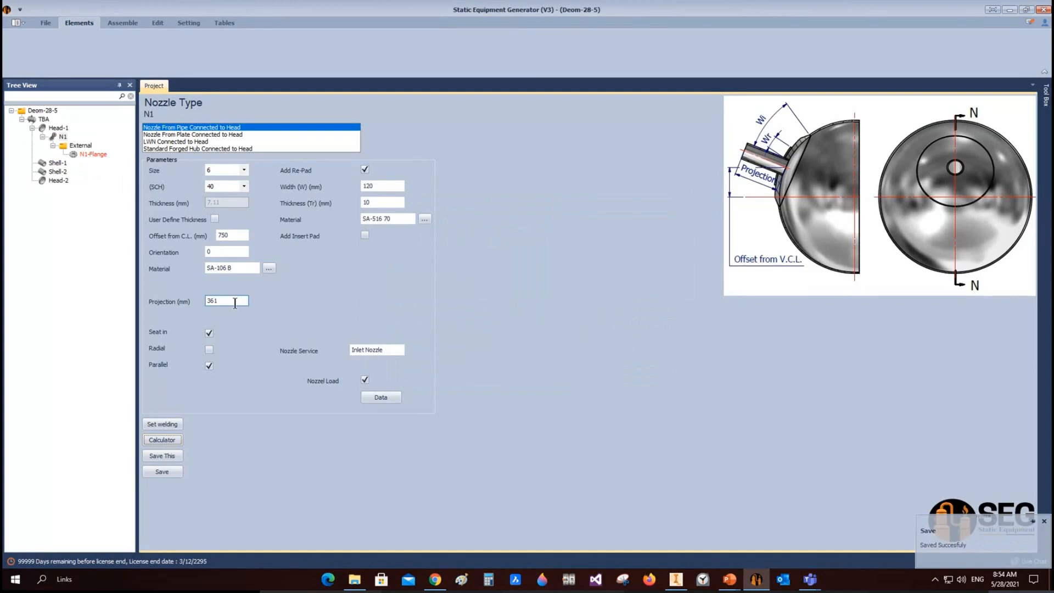
Assemble nozzle N1 and its flange on the vessel and switch to Inventor to view the model.
left_click(121, 24)
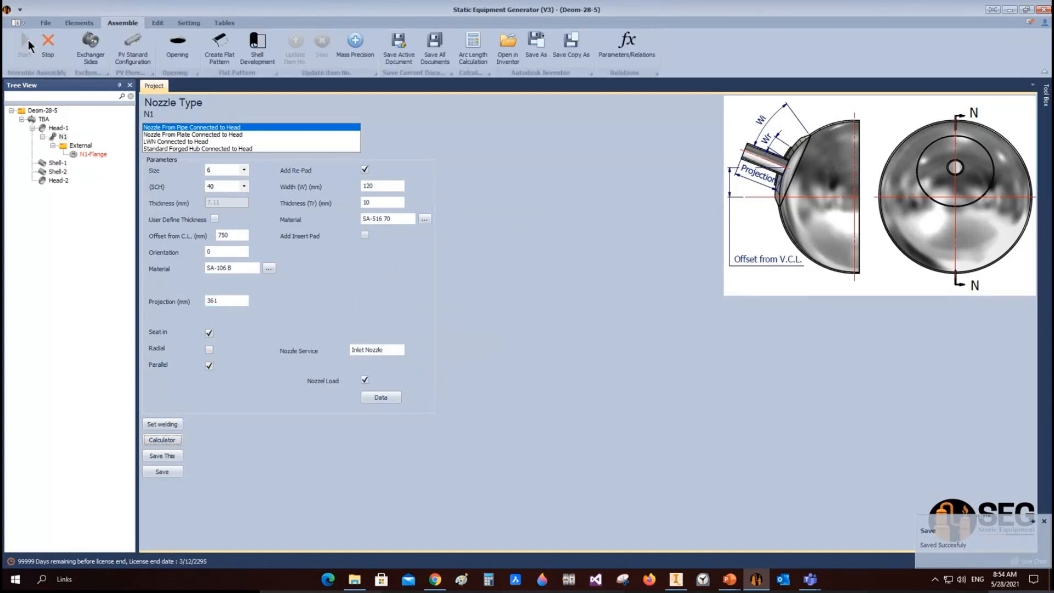
left_click(677, 579)
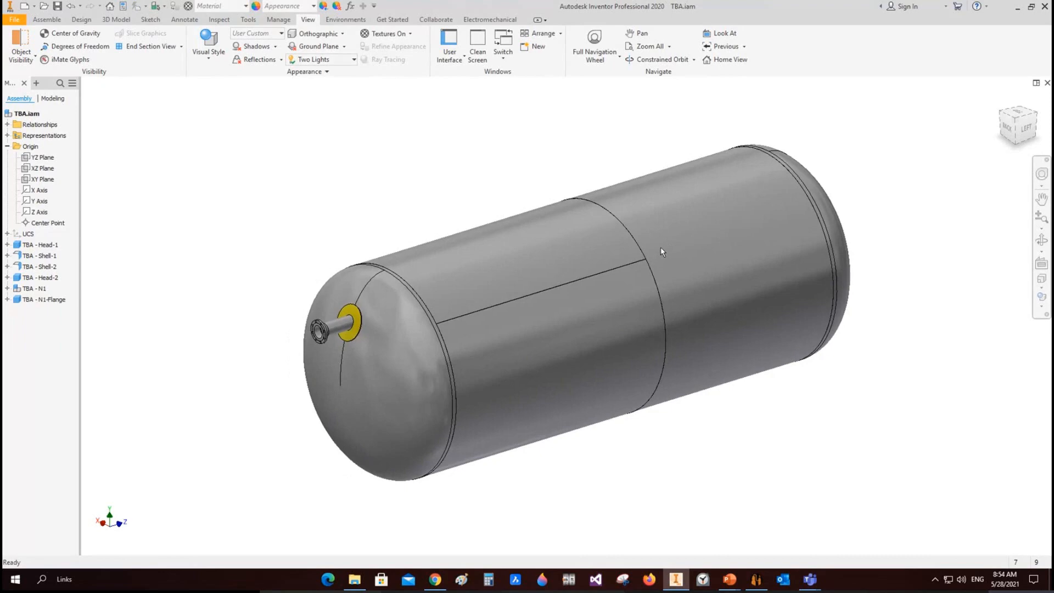
Switch to Static Equipment Generator and turn on Parent Preview and Child Preview in the application settings, saving the change.
left_click(754, 582)
left_click(189, 22)
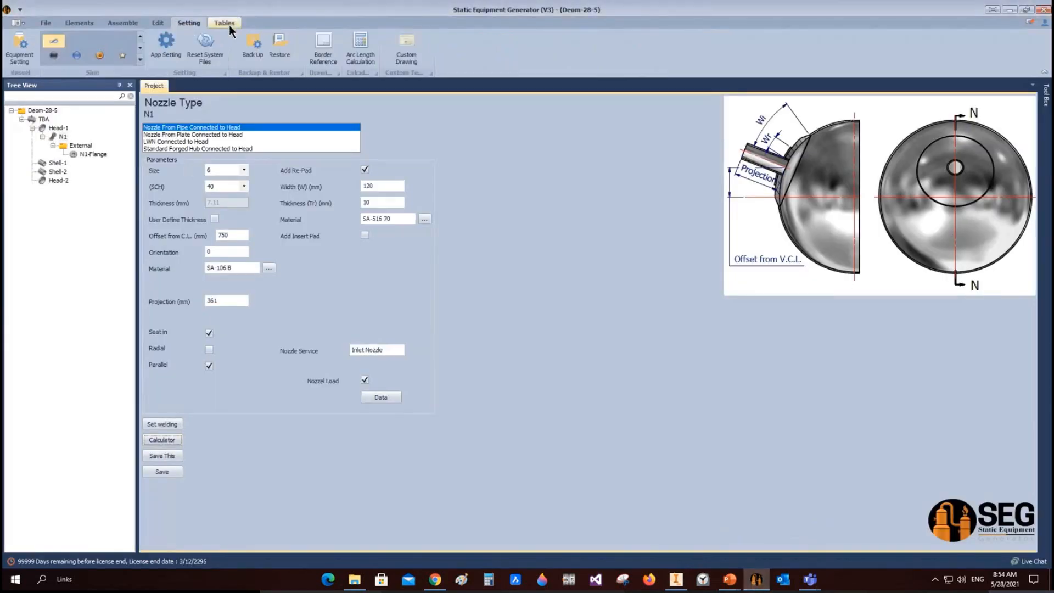
left_click(166, 51)
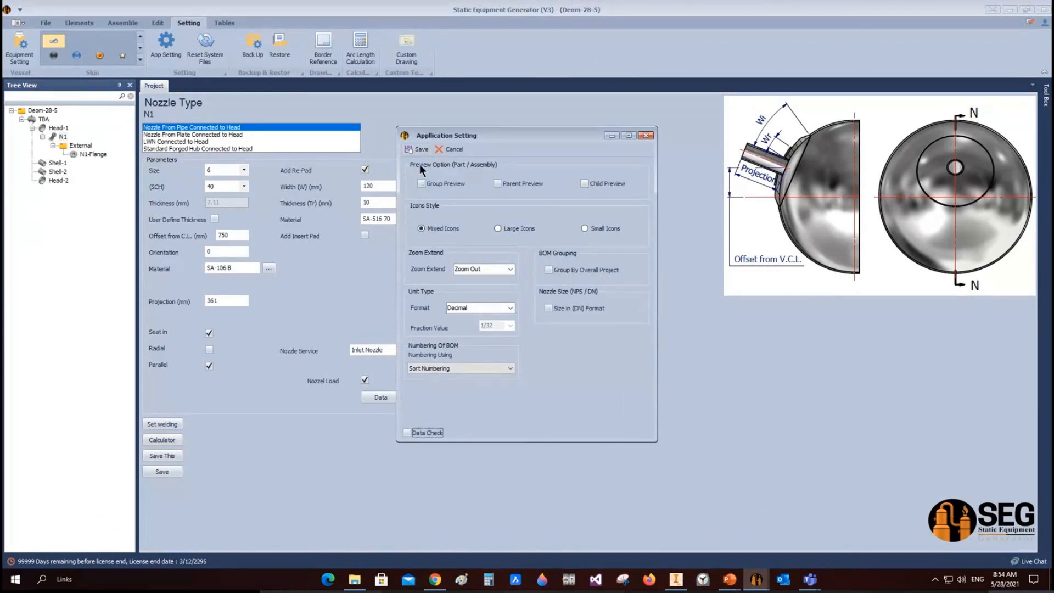
left_click(591, 184)
left_click(531, 183)
left_click(420, 151)
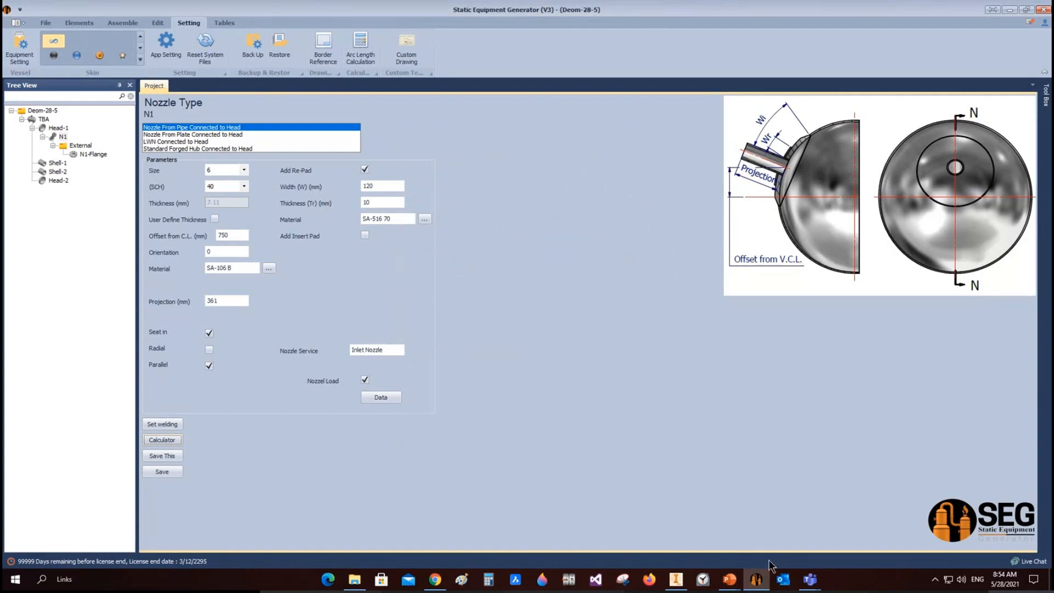
Switch to Inventor to examine nozzle N1 on the head in side view, and return to Static Equipment Generator.
left_click(677, 581)
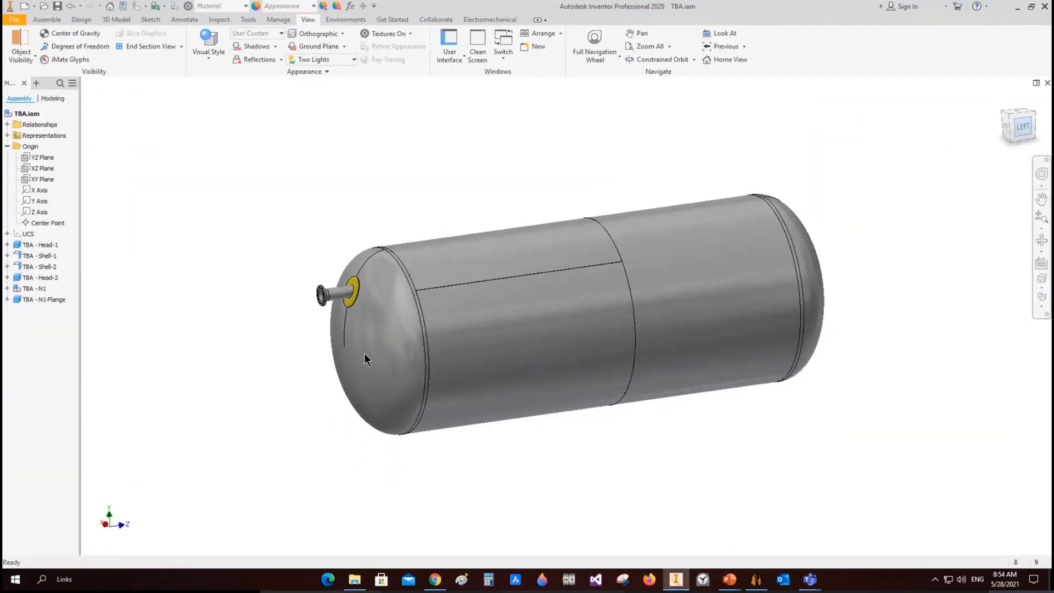
key("F5")
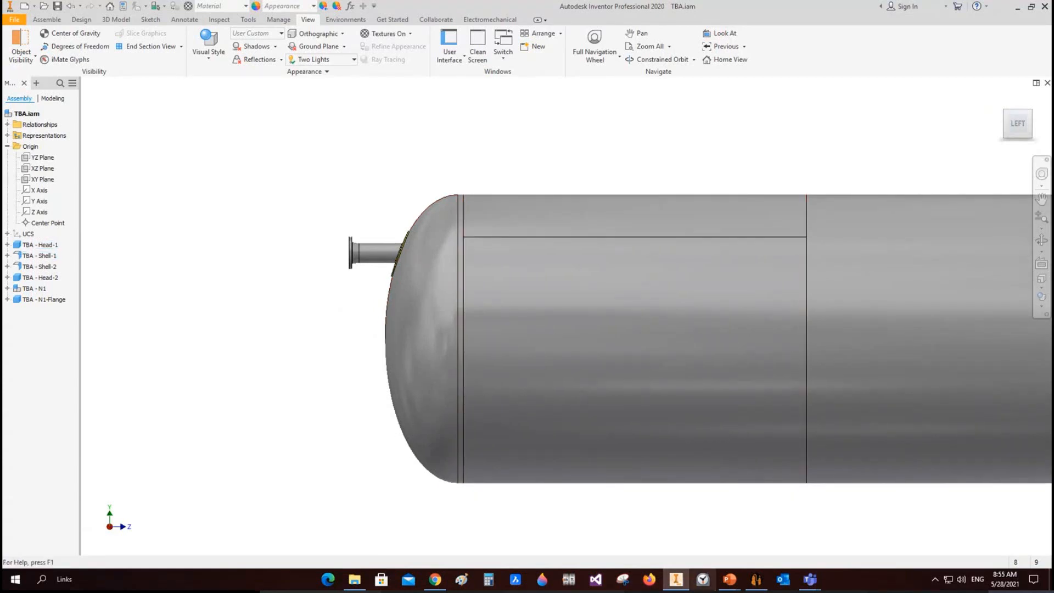
left_click(717, 555)
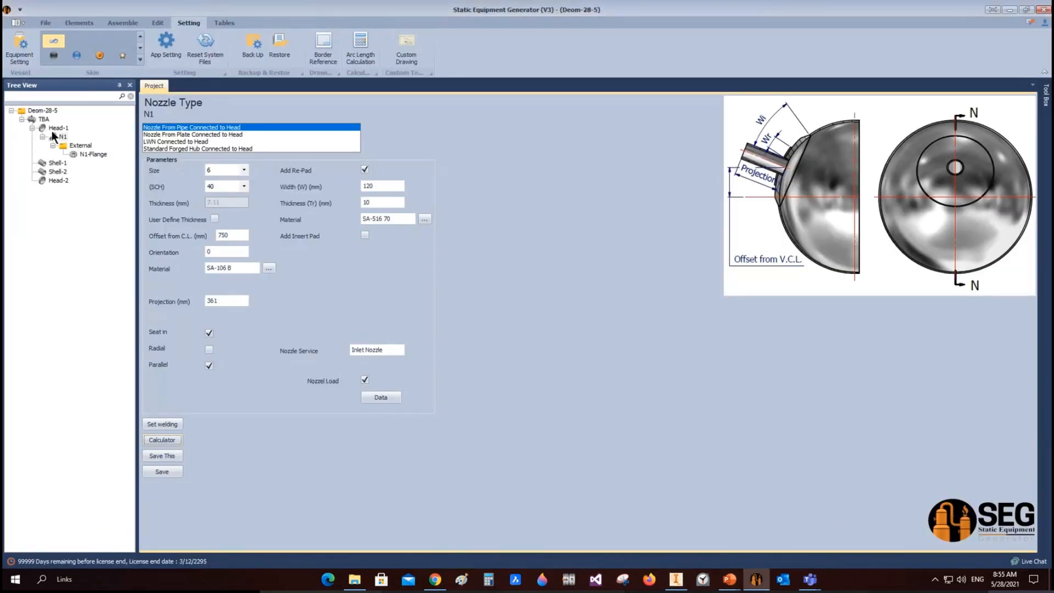
Examine the elements available for Shell-1, including supports, nozzles, lifting lugs, external and internal attachments, platforms and coils.
left_click(52, 128)
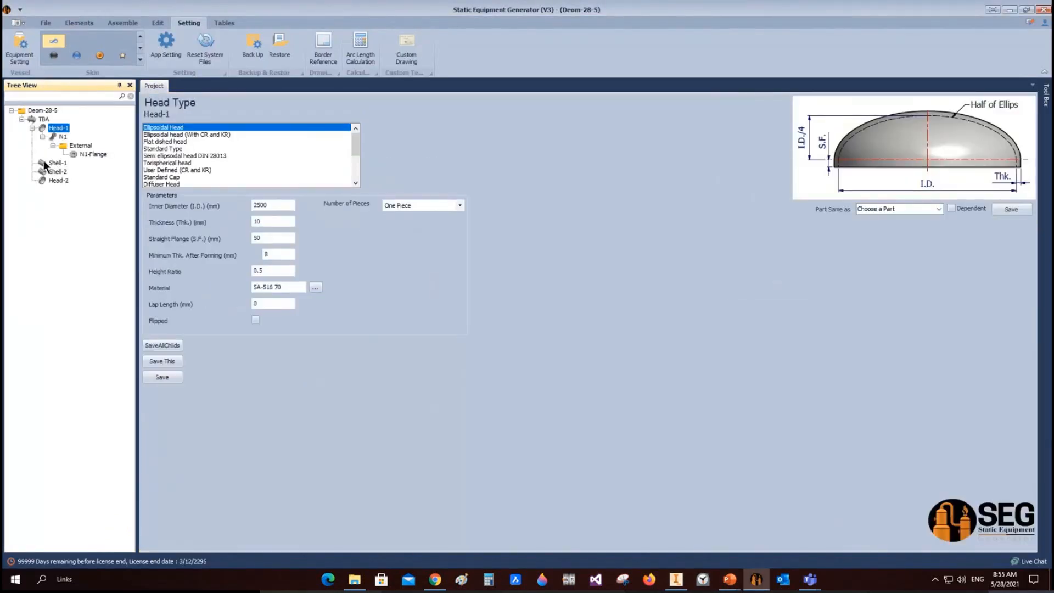
left_click(45, 162)
left_click(80, 22)
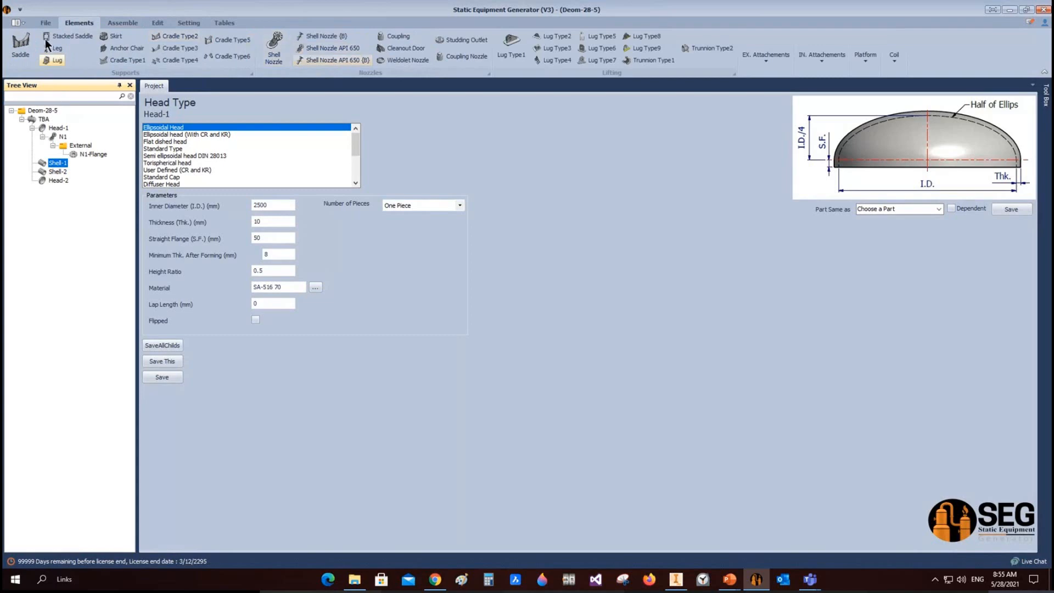
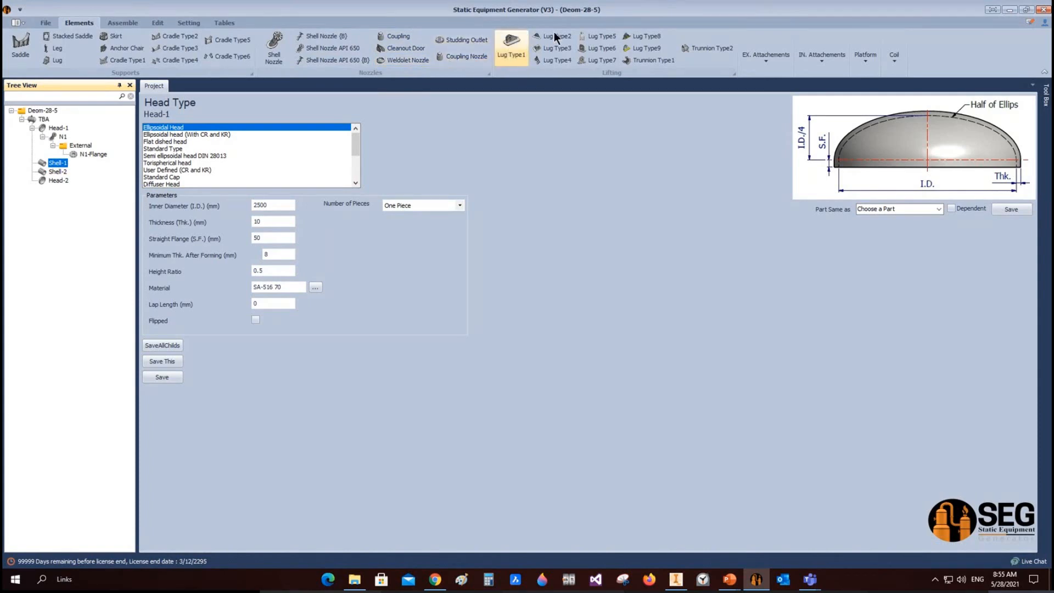
left_click(759, 64)
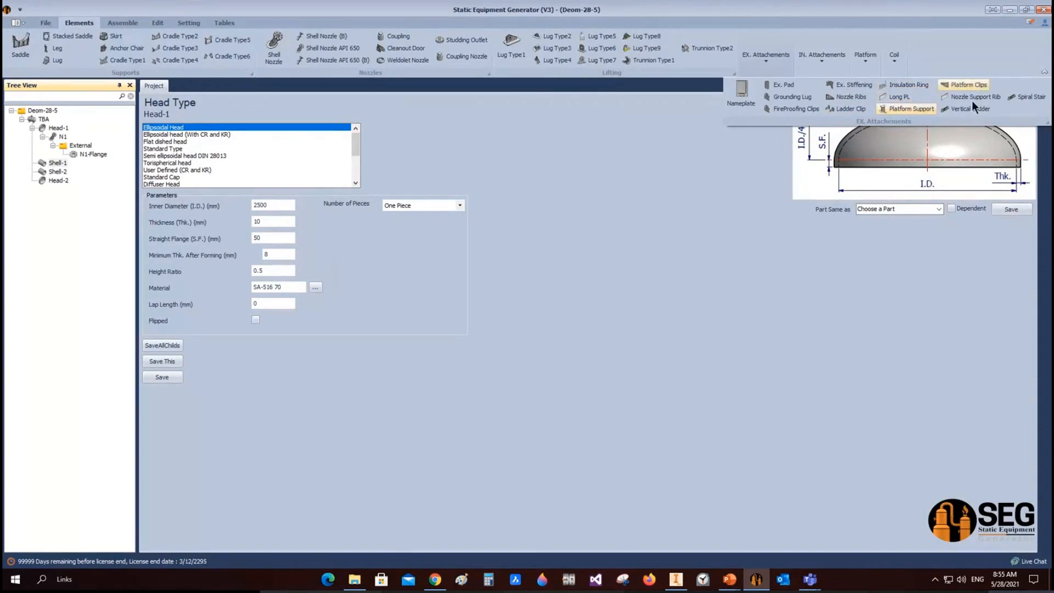
left_click(818, 61)
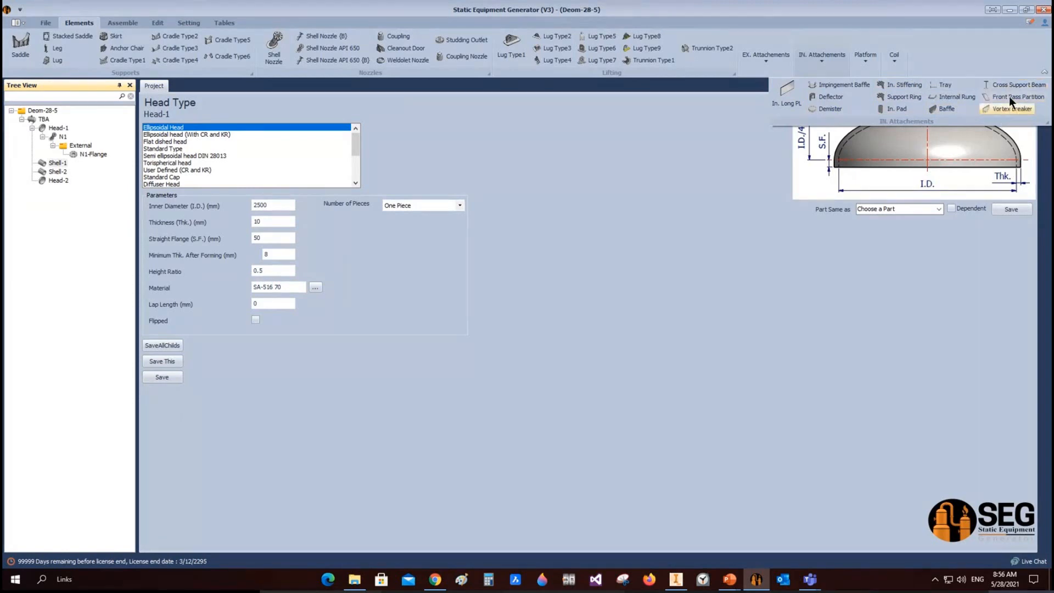
left_click(866, 62)
left_click(865, 64)
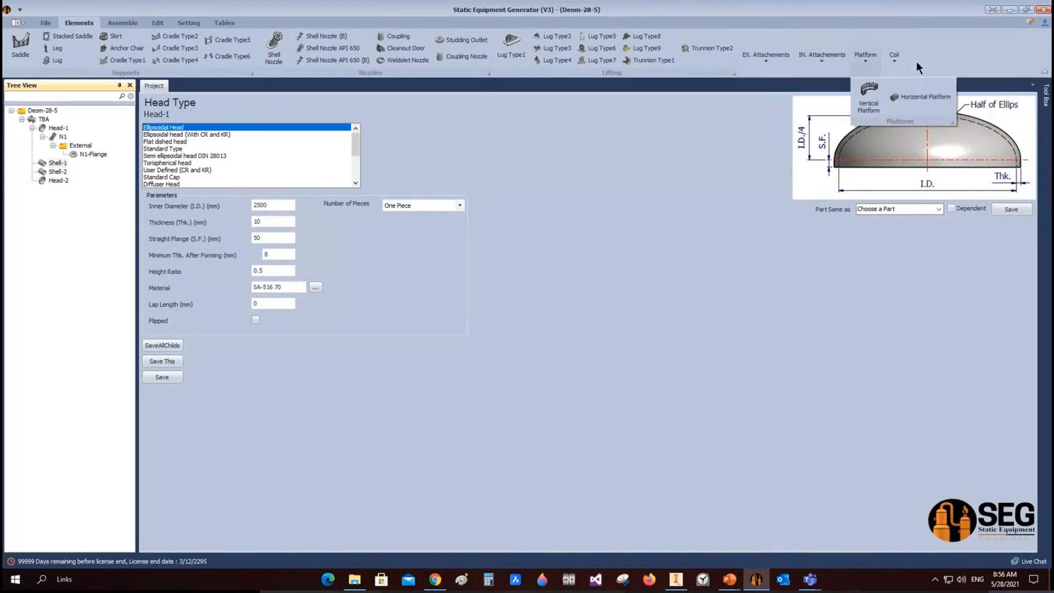
left_click(893, 61)
left_click(893, 61)
left_click(598, 264)
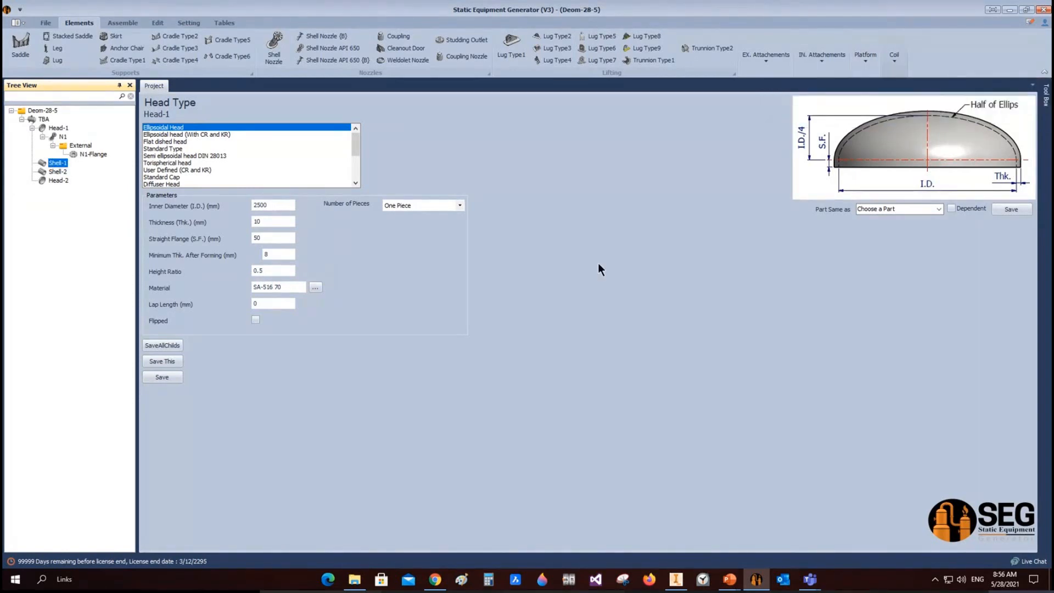
Add a Shell Nozzle (B) named N2 to Shell-1 and show its Nozzle Connection Point type.
left_click(311, 37)
type("N2")
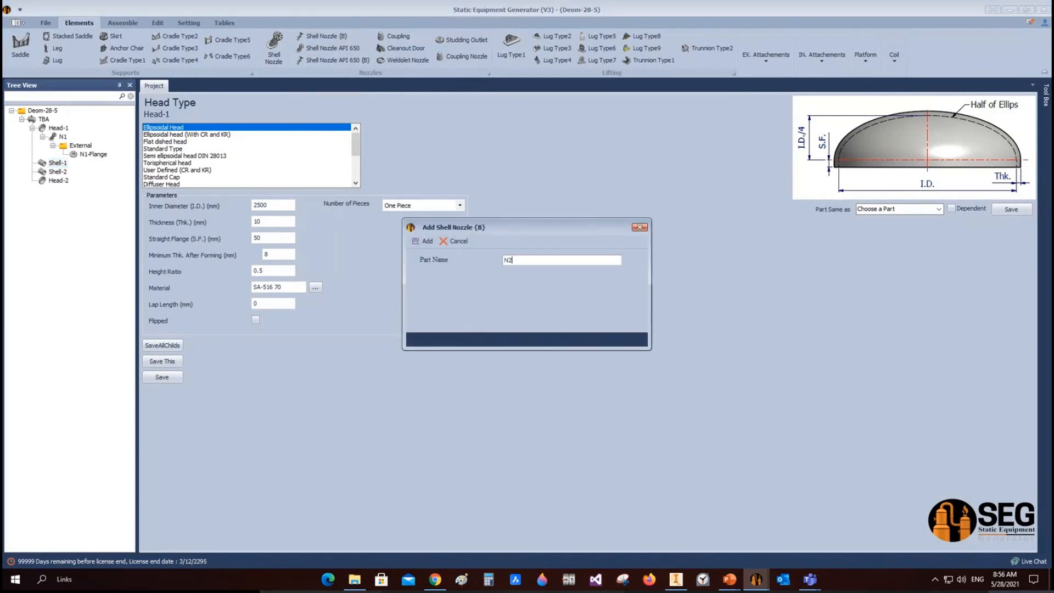
left_click(423, 240)
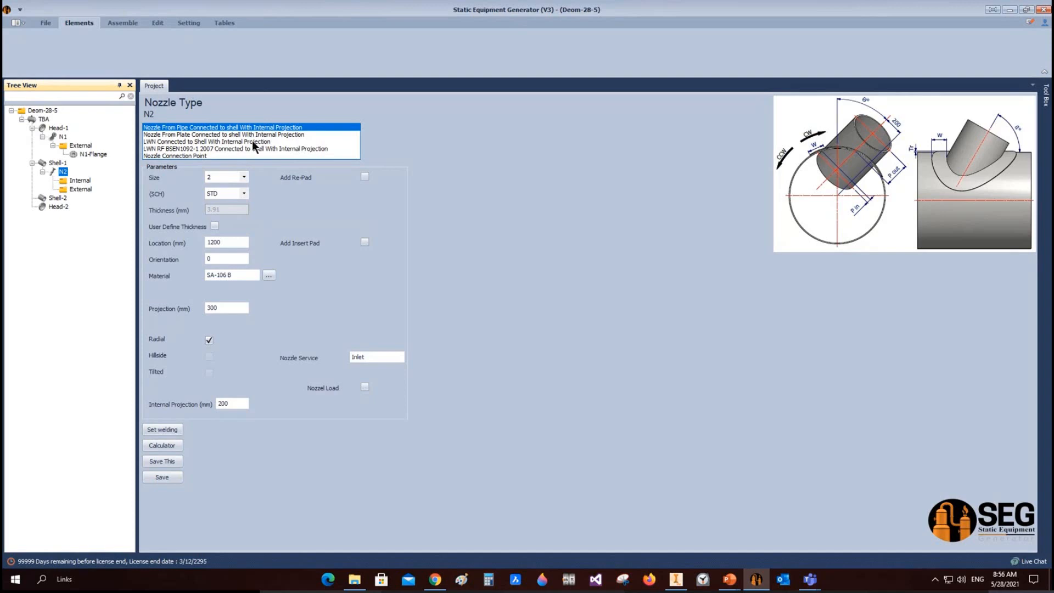
left_click(177, 155)
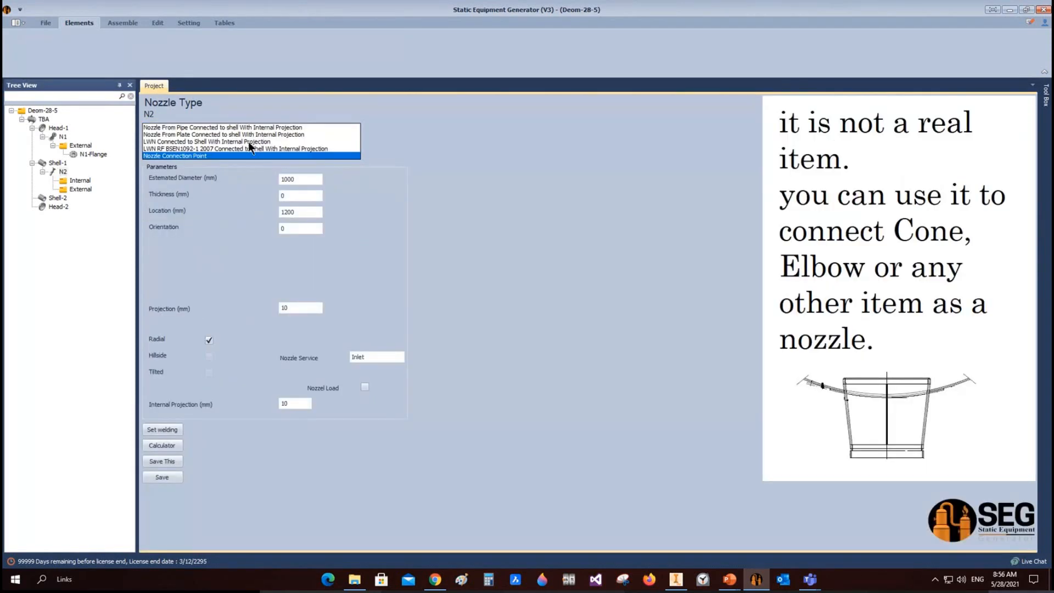
Compare the plate and LWN nozzle types available for N2.
left_click(174, 134)
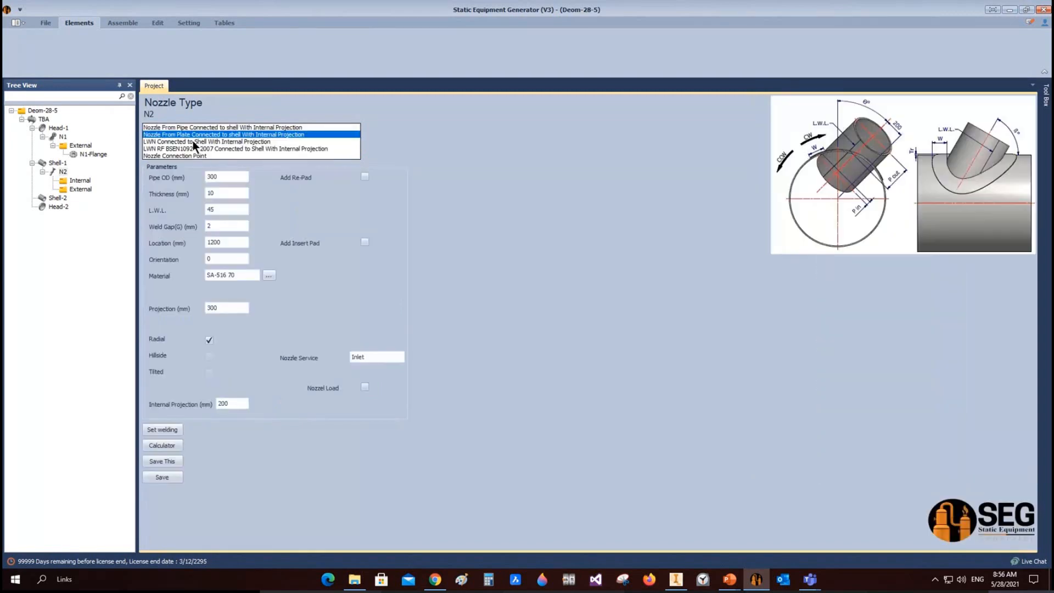
left_click(190, 142)
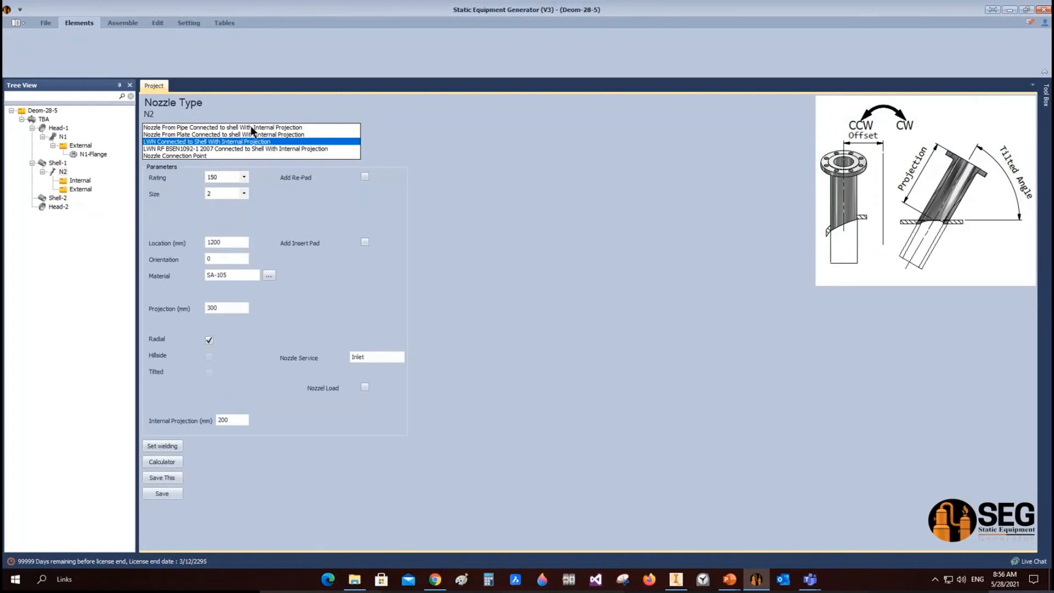
left_click(254, 134)
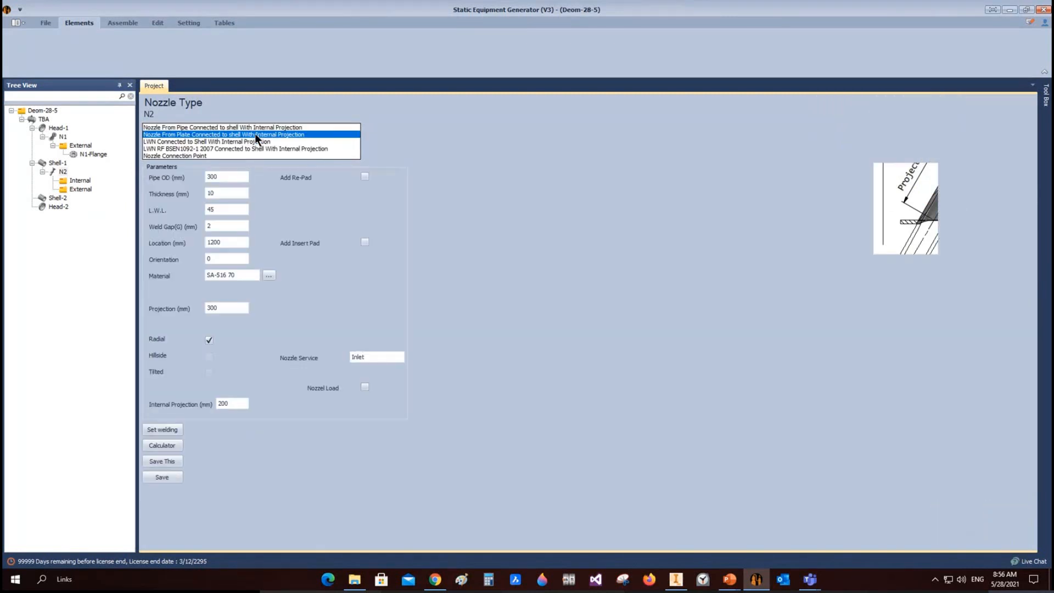
Make N2 a Nozzle From Pipe Connected to shell With Internal Projection, with size 12 and schedule 40.
left_click(177, 155)
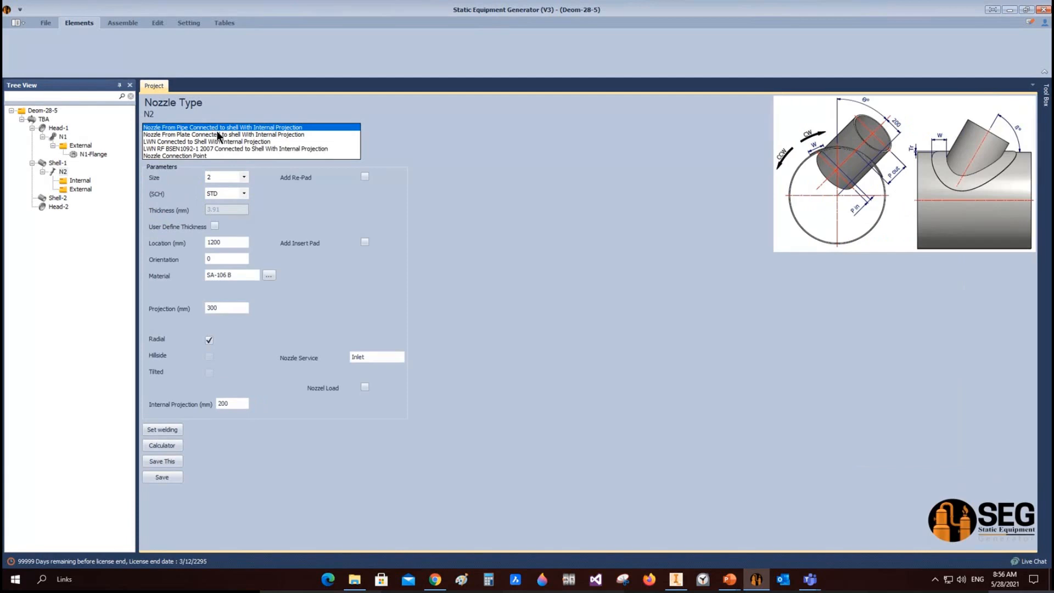
left_click(244, 177)
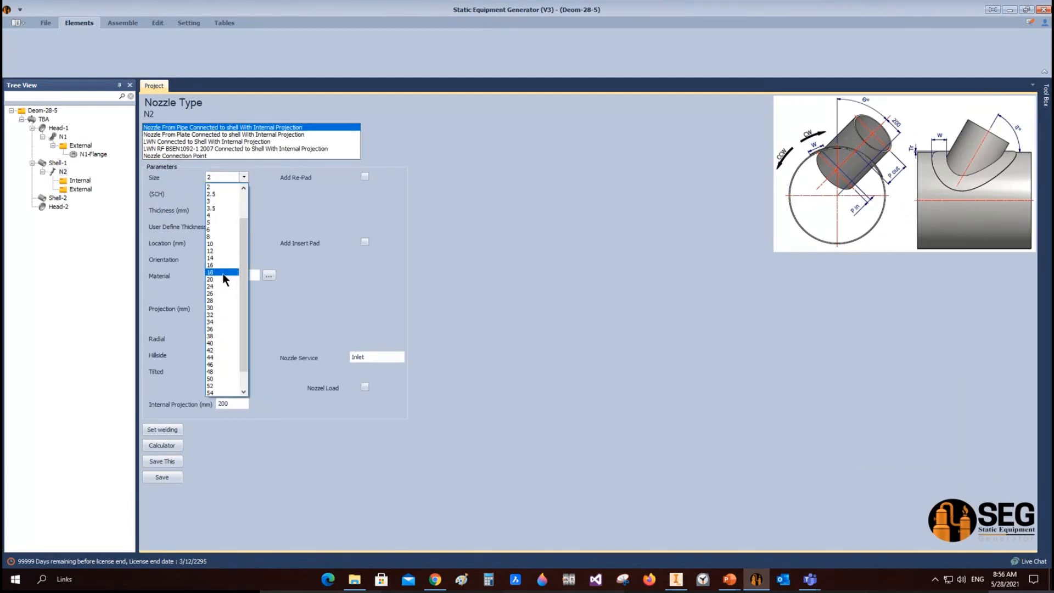
left_click(217, 251)
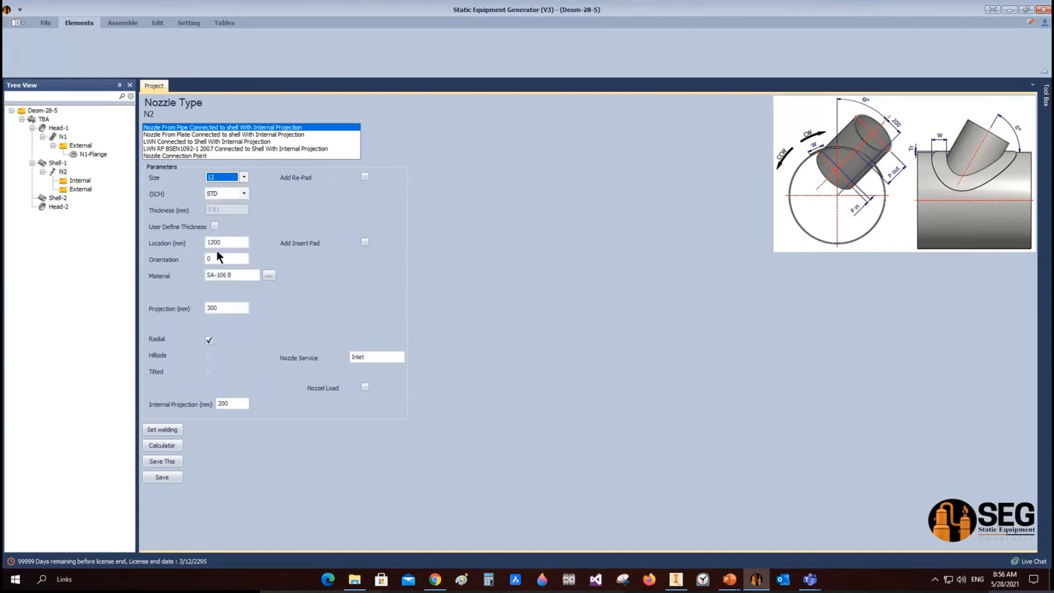
left_click(244, 193)
left_click(248, 244)
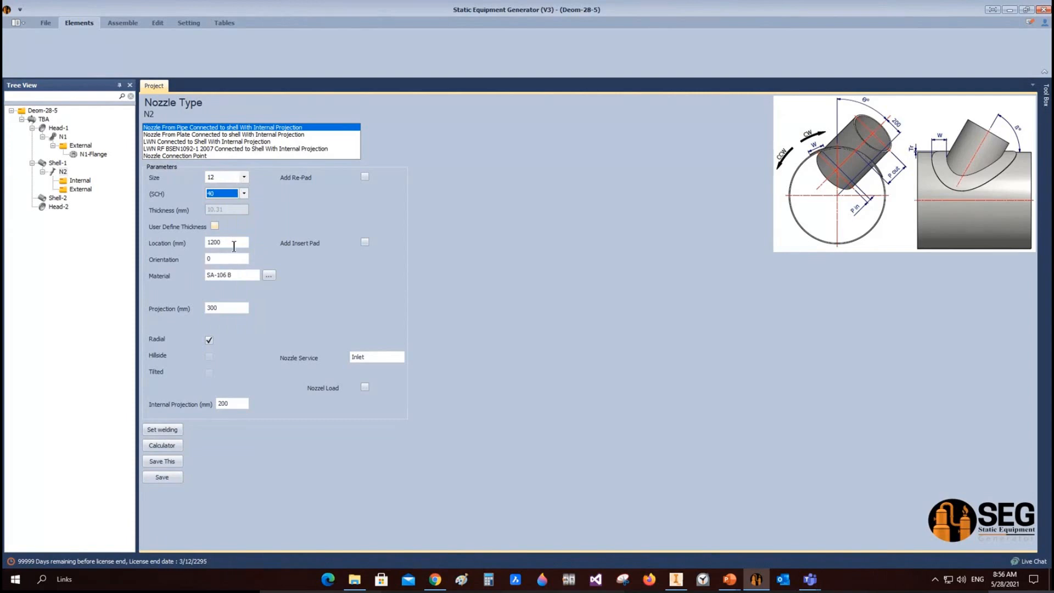
Change N2 from radial to hillside with an offset of 500 mm.
double_click(229, 244)
double_click(226, 260)
left_click(209, 340)
left_click(209, 357)
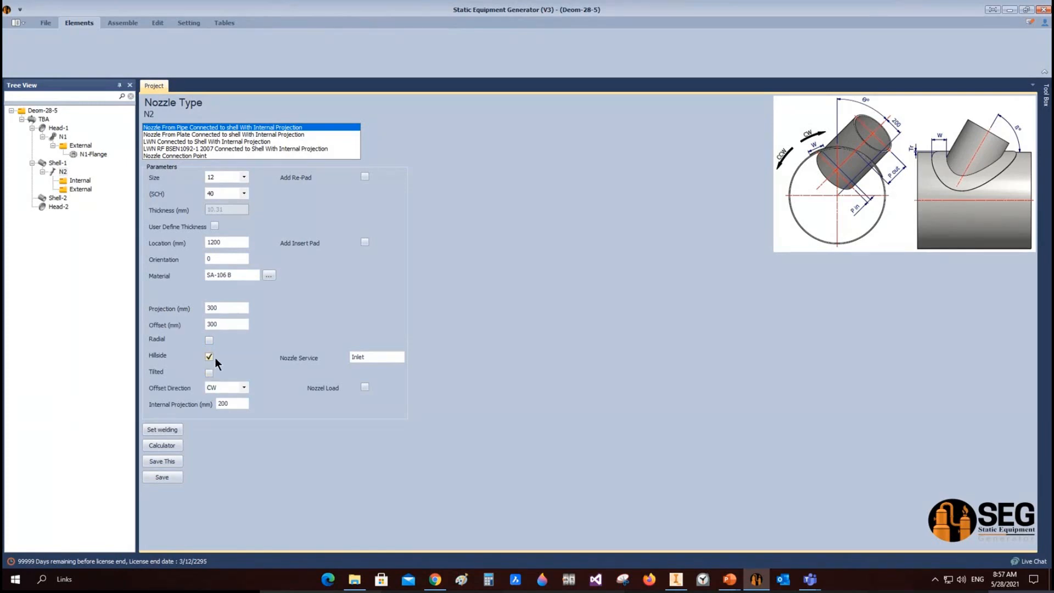
double_click(228, 322)
Add a Re-Pad to nozzle N2 with a width of 150 mm.
left_click(365, 177)
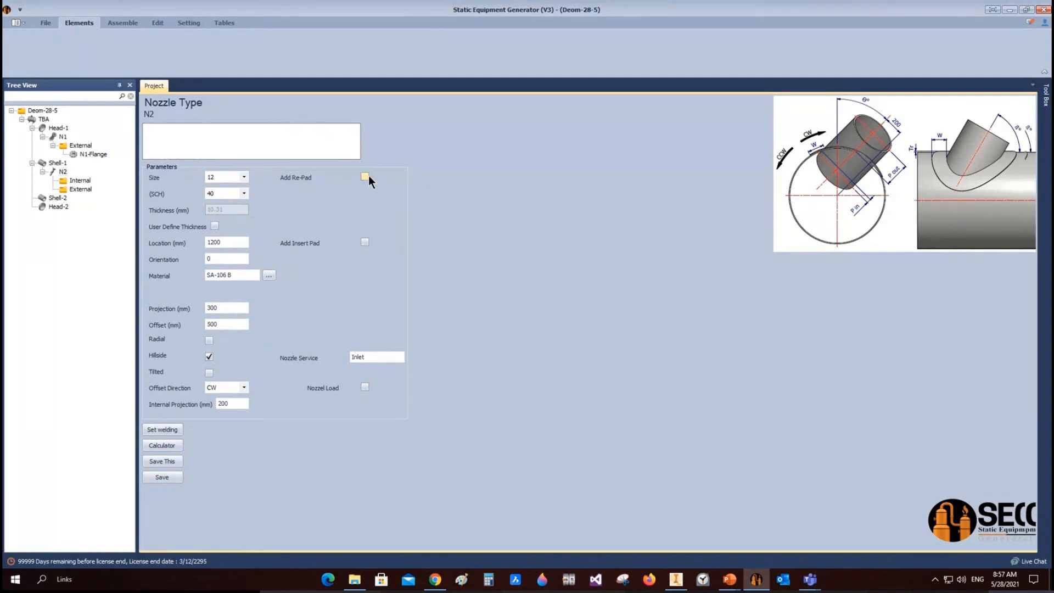
double_click(391, 193)
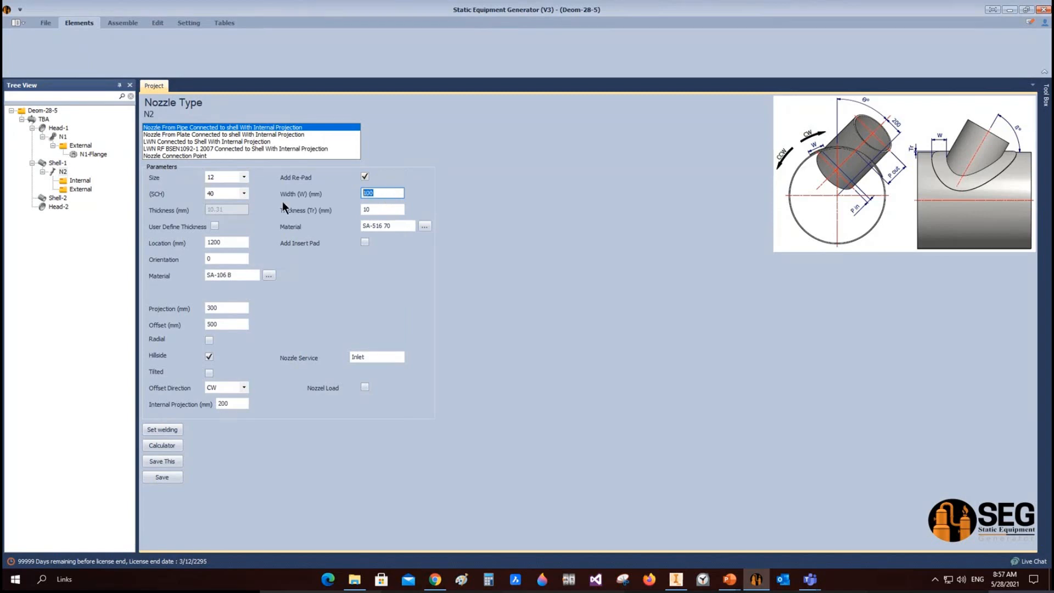
type("150")
left_click(386, 224)
Set N2's nozzle service to Gas Inlet and save the nozzle.
left_click_drag(378, 357, 291, 357)
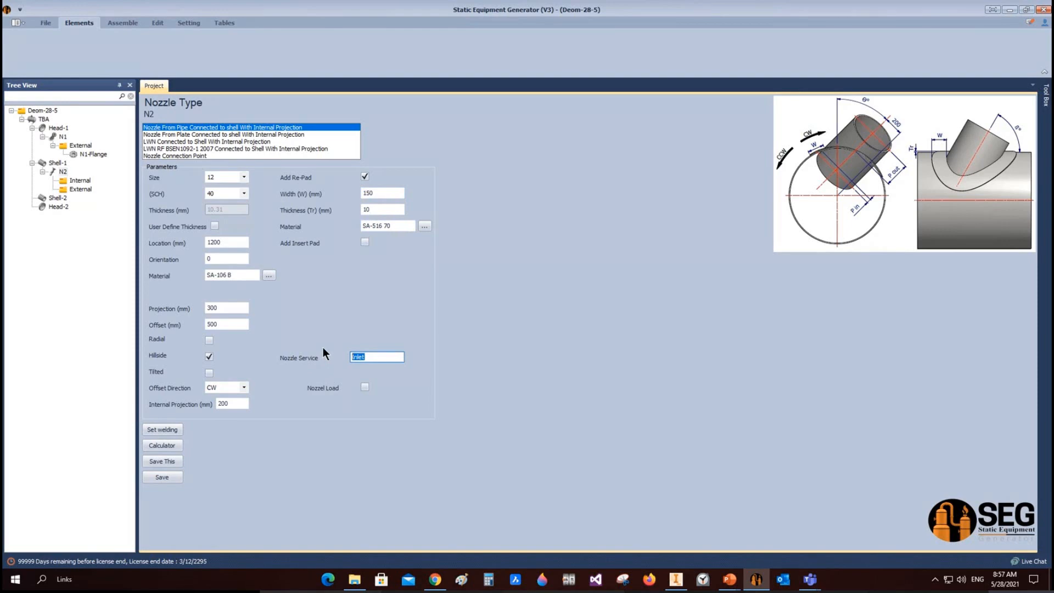
type("Gas Inlet")
left_click(175, 476)
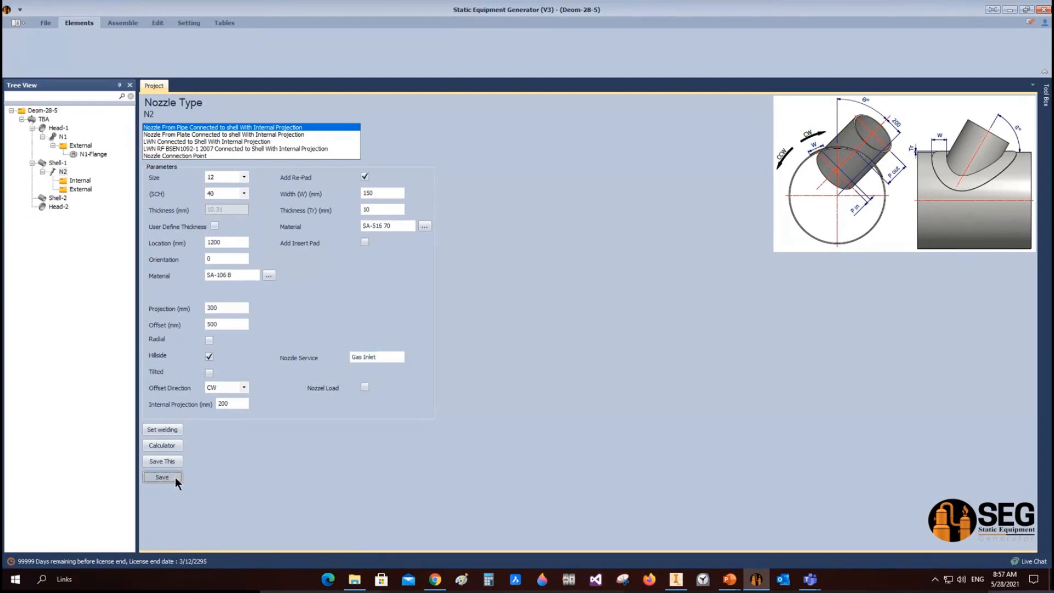
Check N2's external and internal projections, start the Inventor assembly to build the nozzle, and switch to Inventor.
double_click(222, 308)
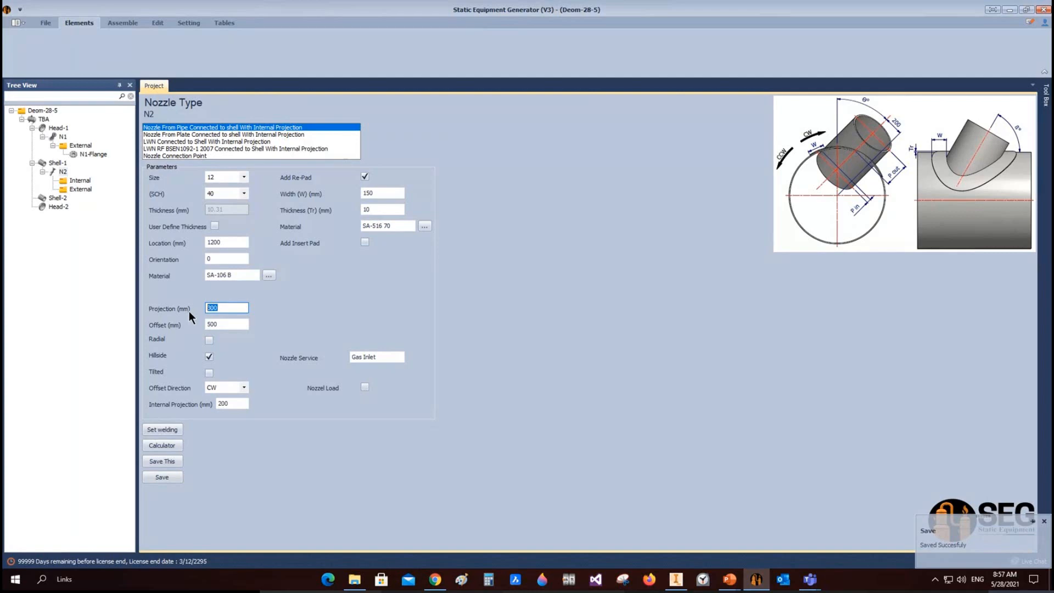
double_click(237, 404)
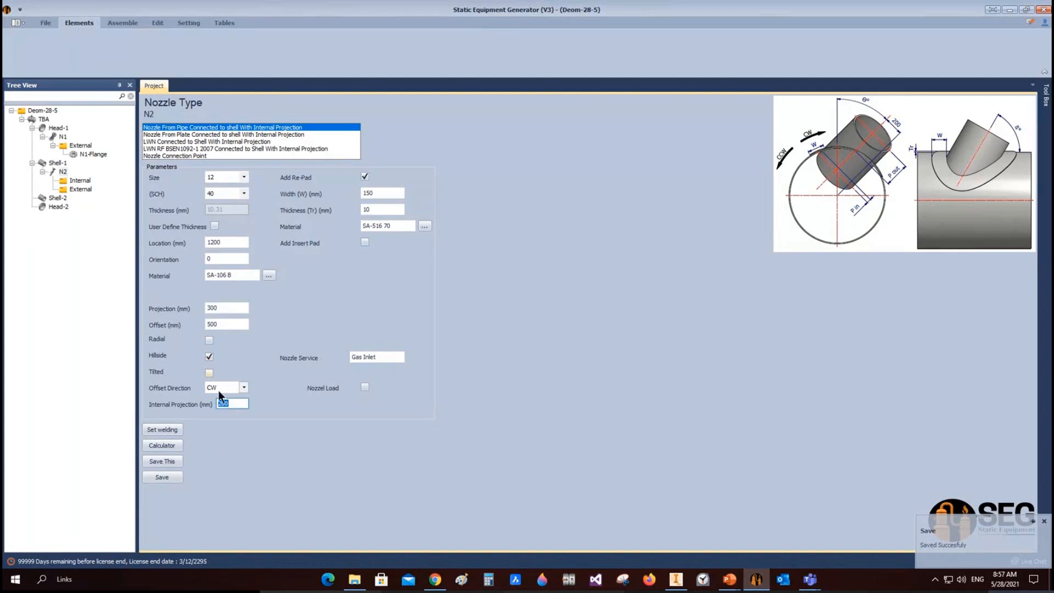
left_click(114, 25)
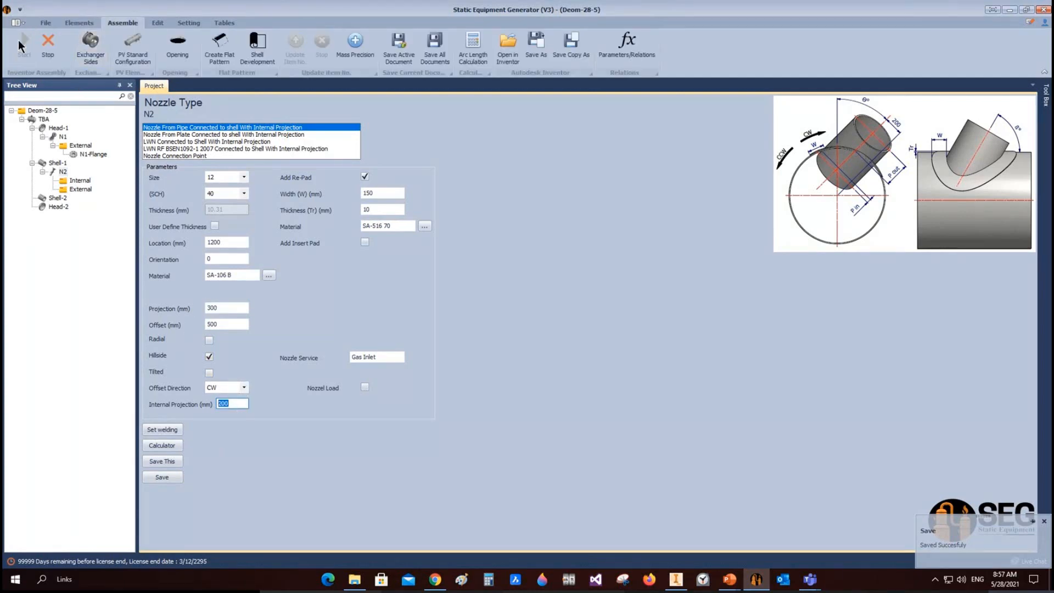
left_click(677, 580)
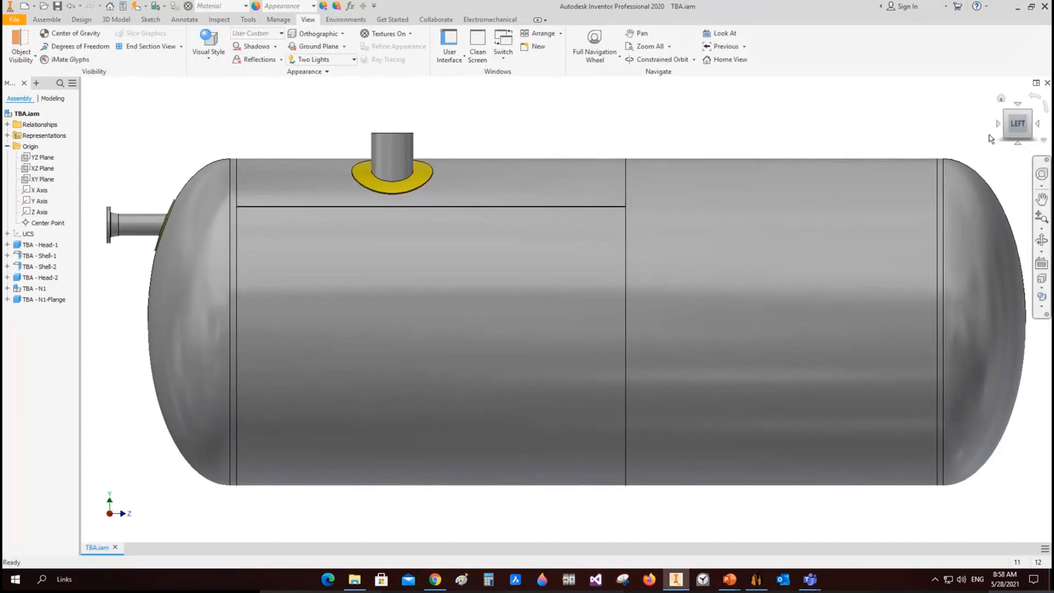
Examine nozzle N2's hillside offset on the shell from the back view.
left_click(999, 126)
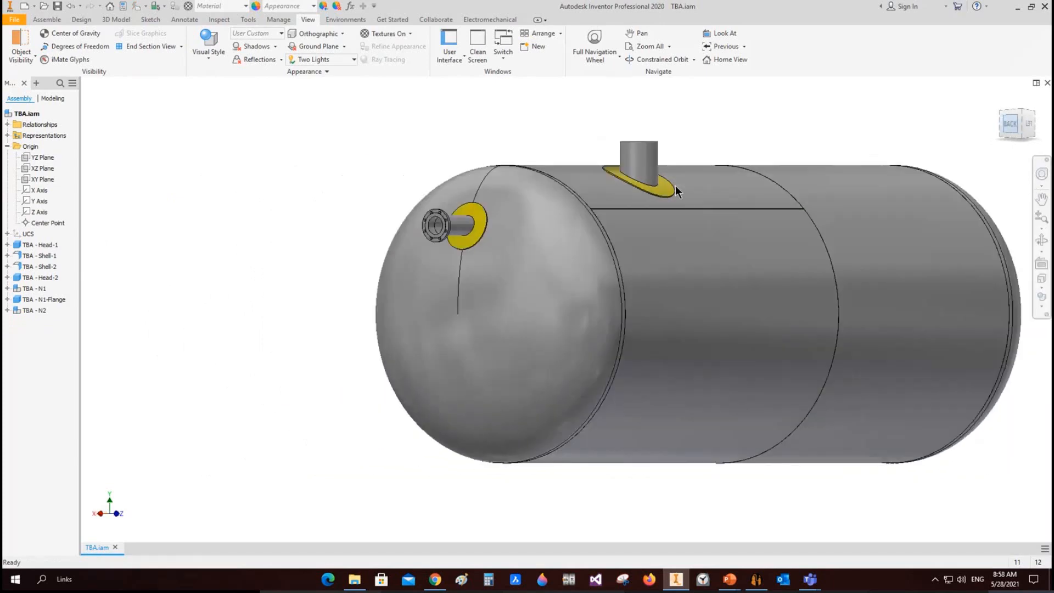
scroll(615, 181, "down", 2)
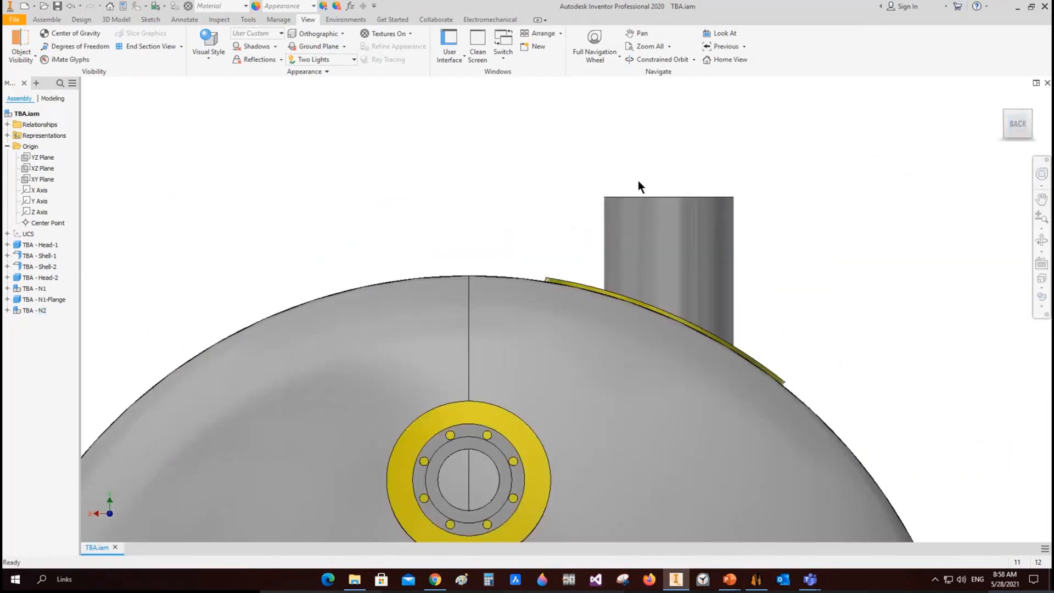
scroll(637, 182, "down", 3)
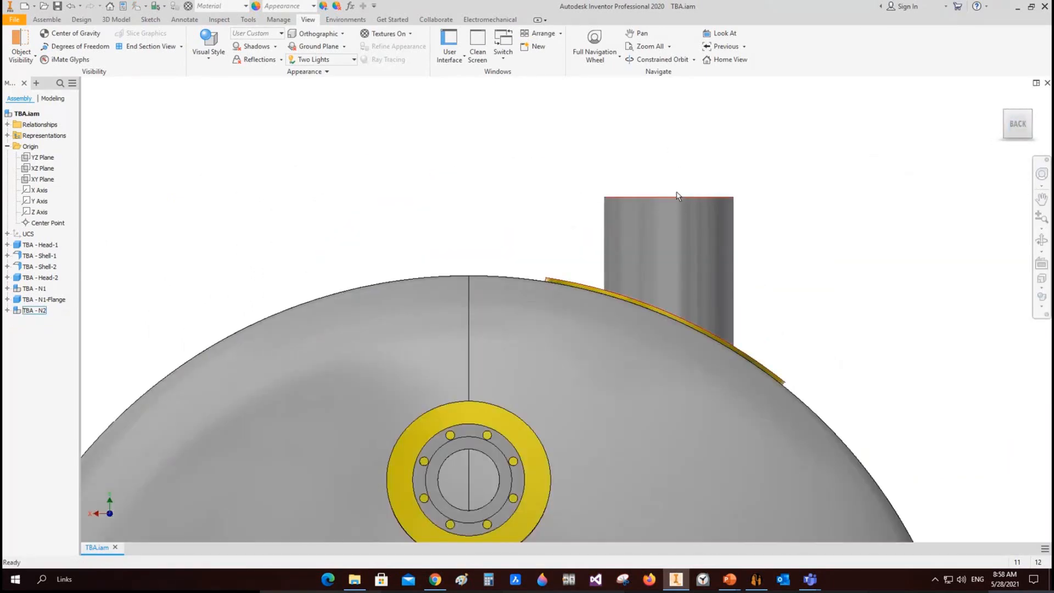
scroll(660, 300, "up", 3)
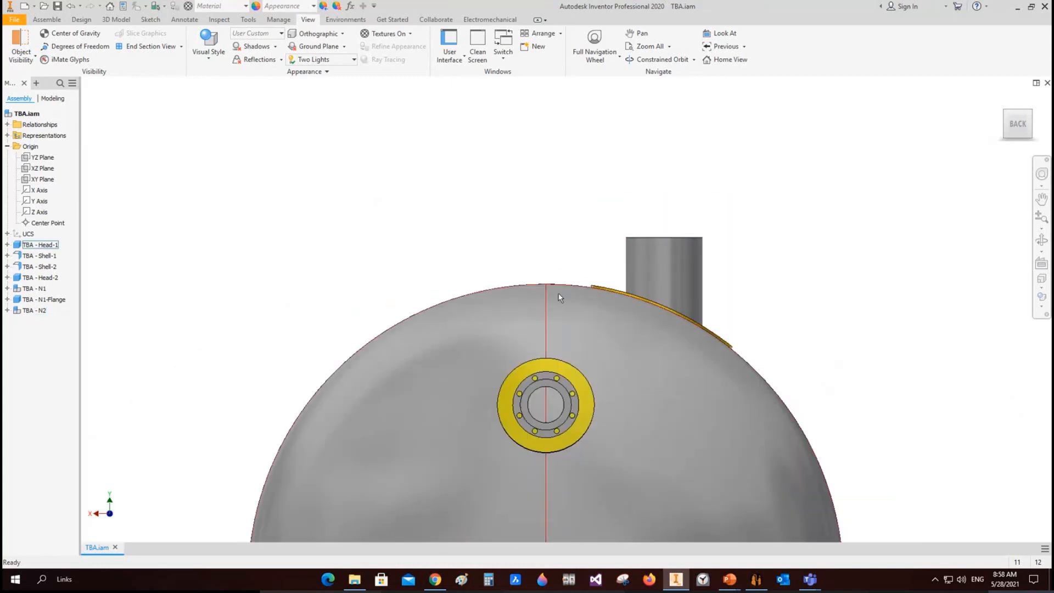
Switch to Static Equipment Generator, set N2's offset direction to CCW, save, and rebuild the nozzle in Inventor.
left_click(763, 583)
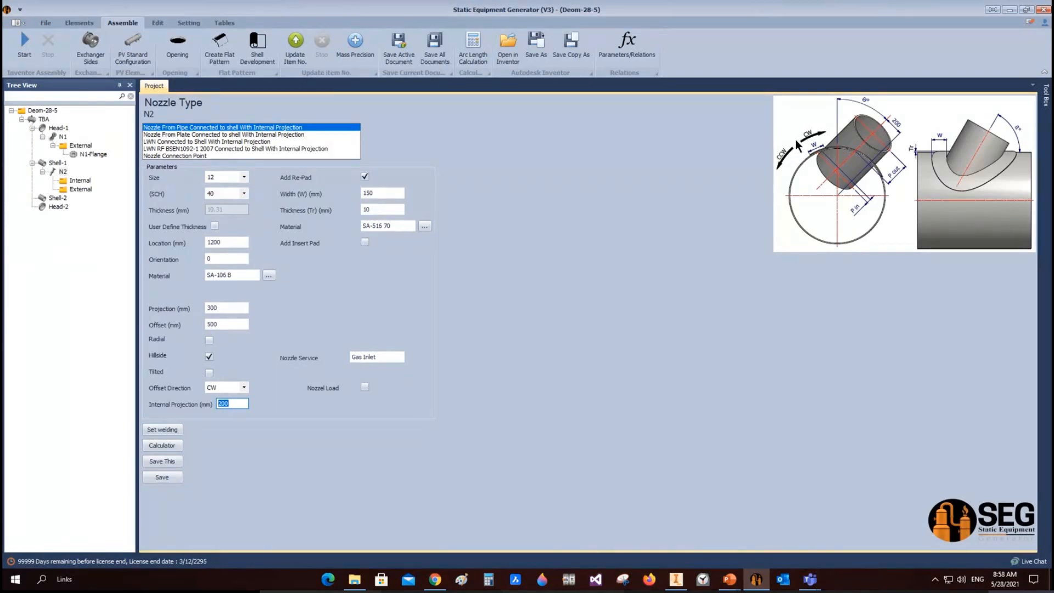
left_click(242, 390)
left_click(209, 403)
left_click(169, 475)
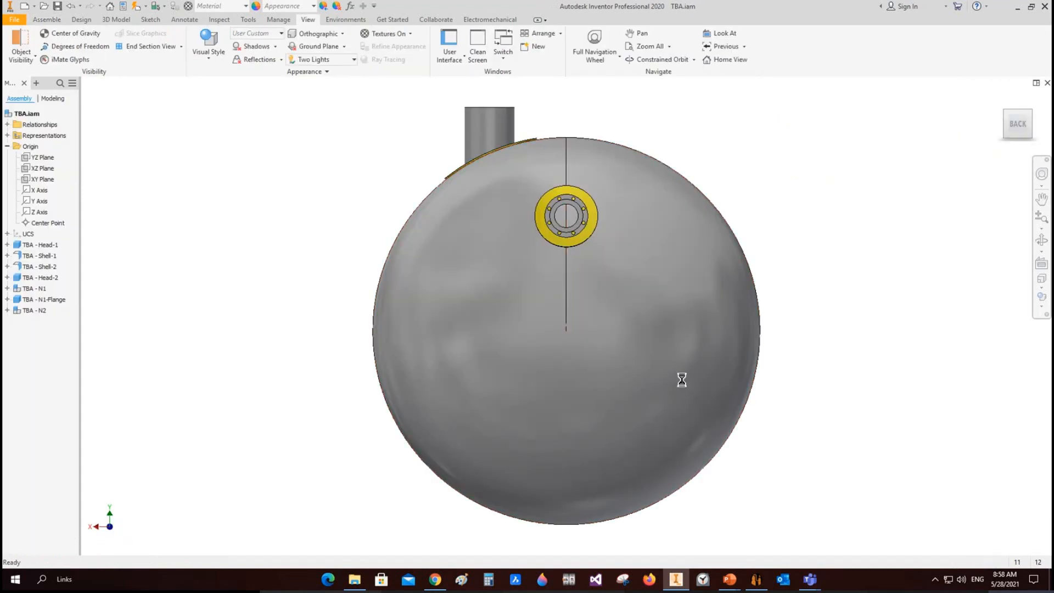
Cut the vessel with a half section view on the YZ plane and examine N2's internal projection.
left_click(1041, 240)
scroll(769, 287, "down", 2)
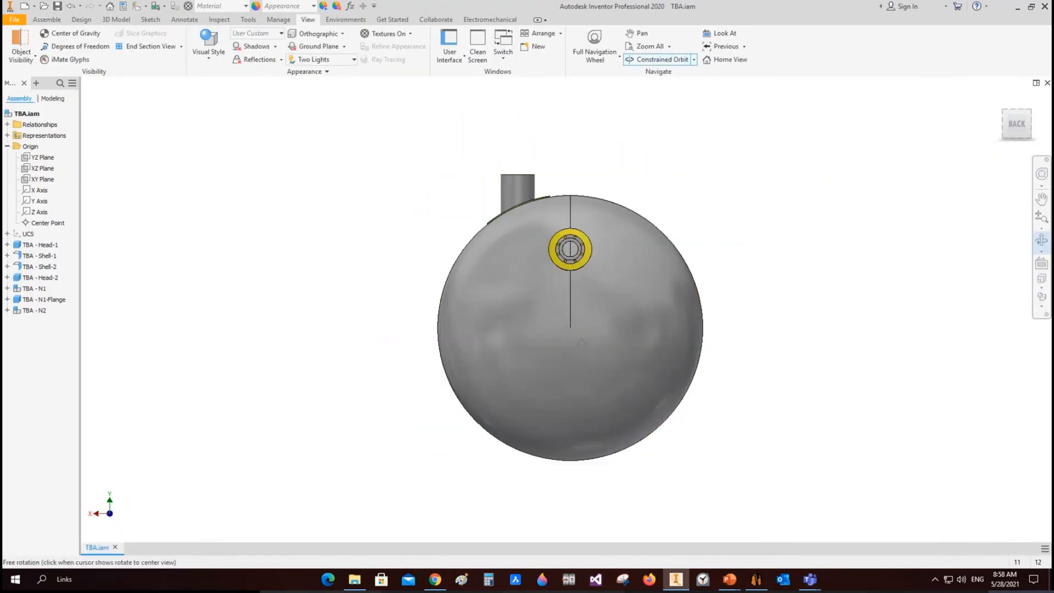
left_click_drag(582, 342, 507, 352)
right_click(405, 309)
left_click(437, 310)
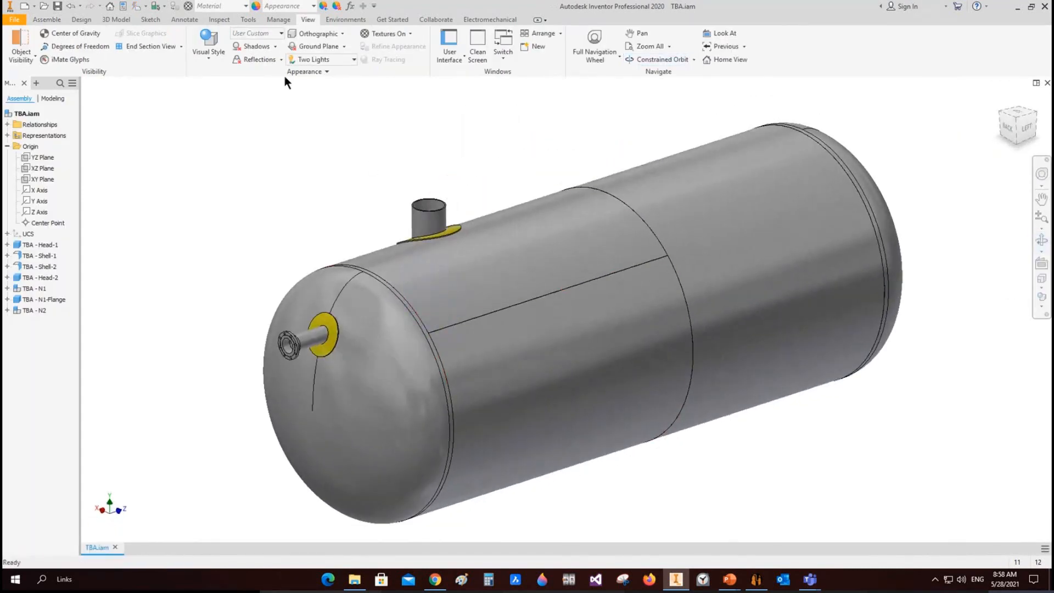
left_click(182, 47)
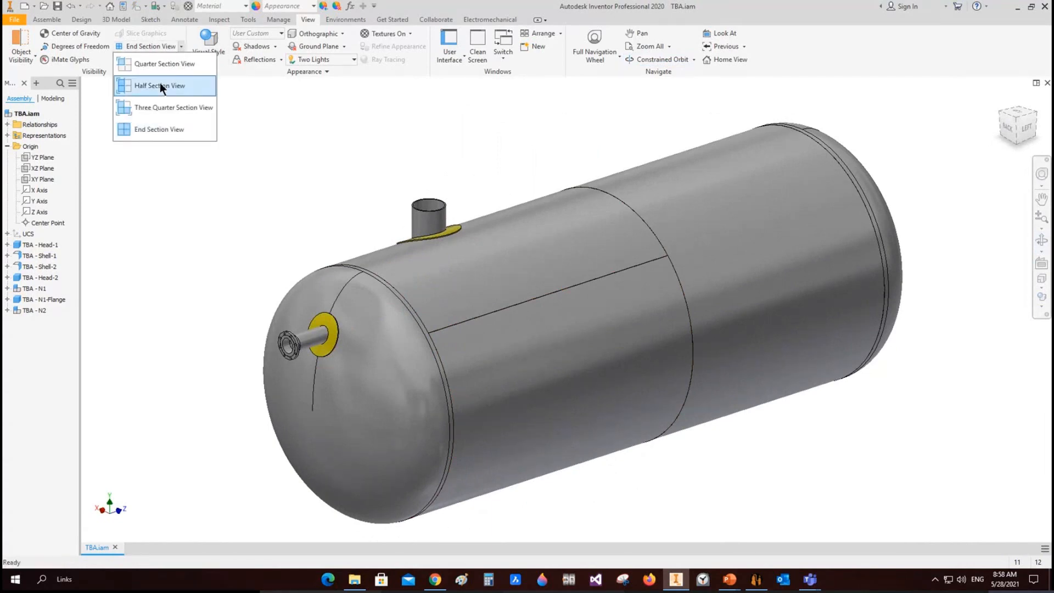
left_click(160, 87)
left_click(43, 157)
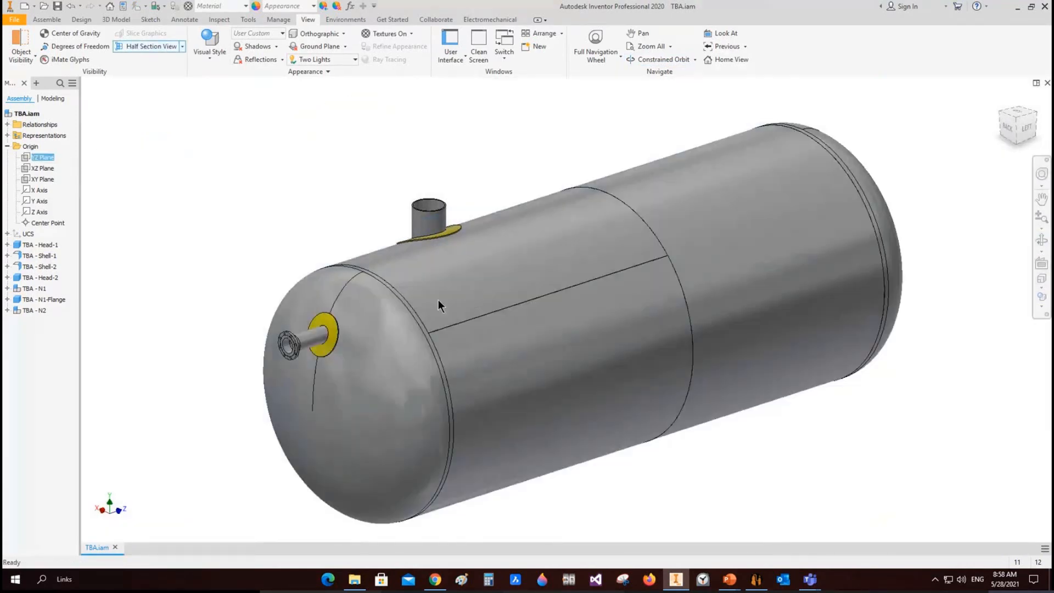
key("F5")
scroll(533, 223, "down", 8)
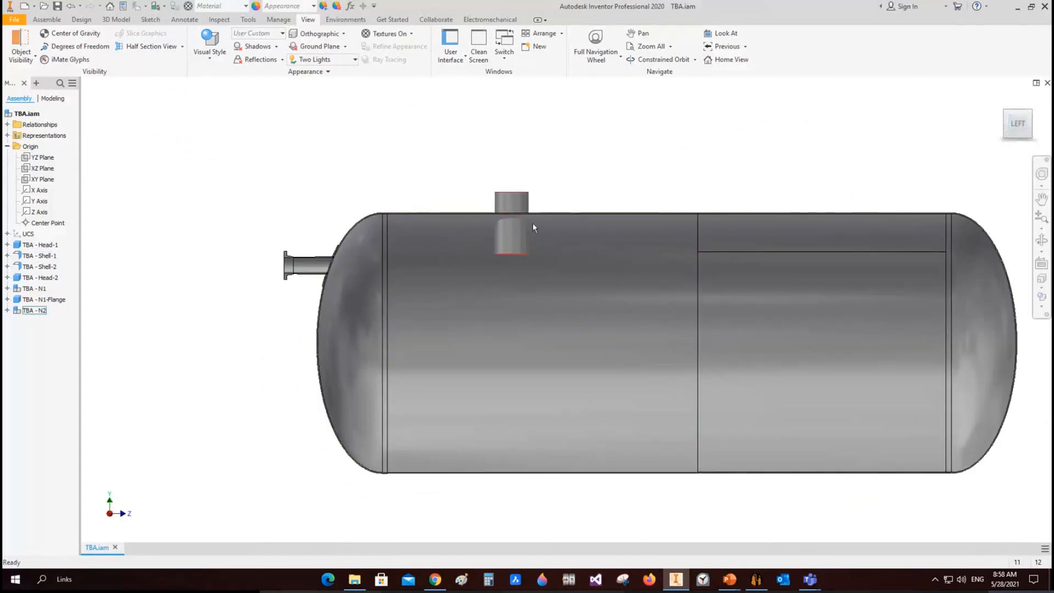
Switch to Static Equipment Generator and add an elbow named N2-E1 to the internal side of nozzle N2.
left_click(756, 580)
left_click(79, 183)
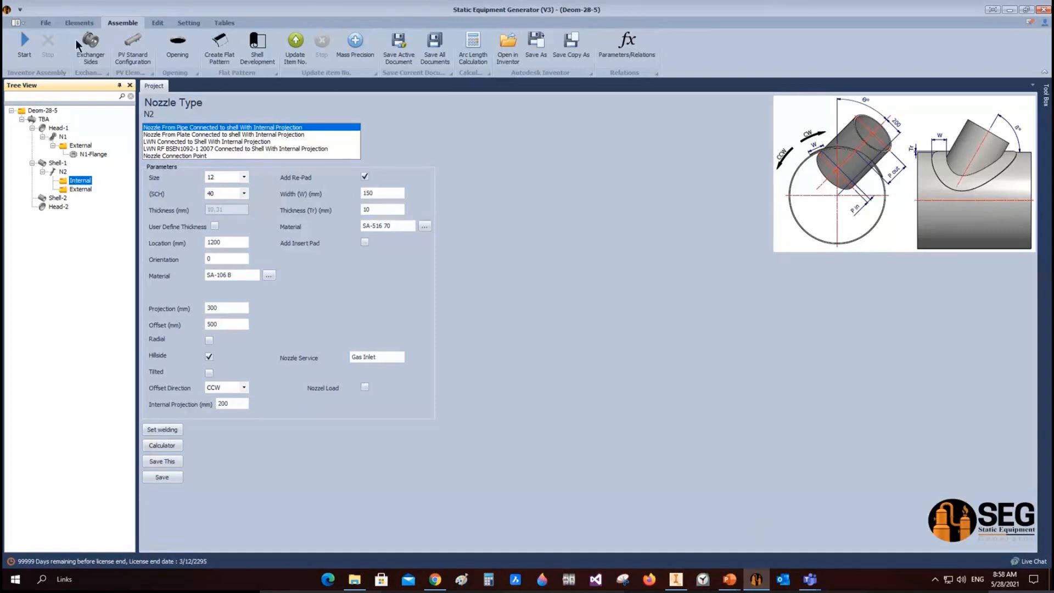
scroll(77, 43, "up", 1)
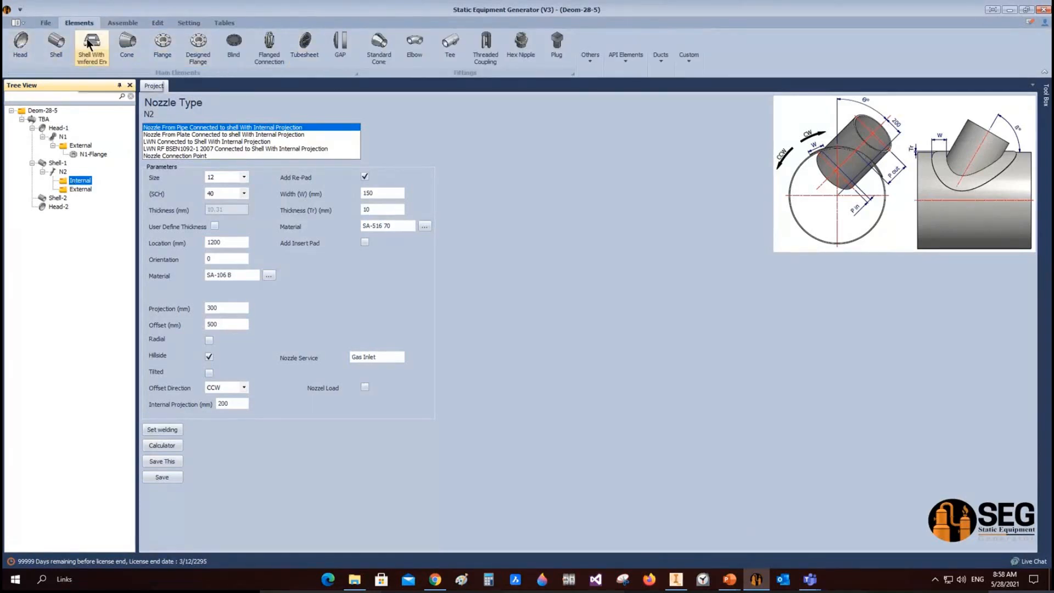
left_click(415, 44)
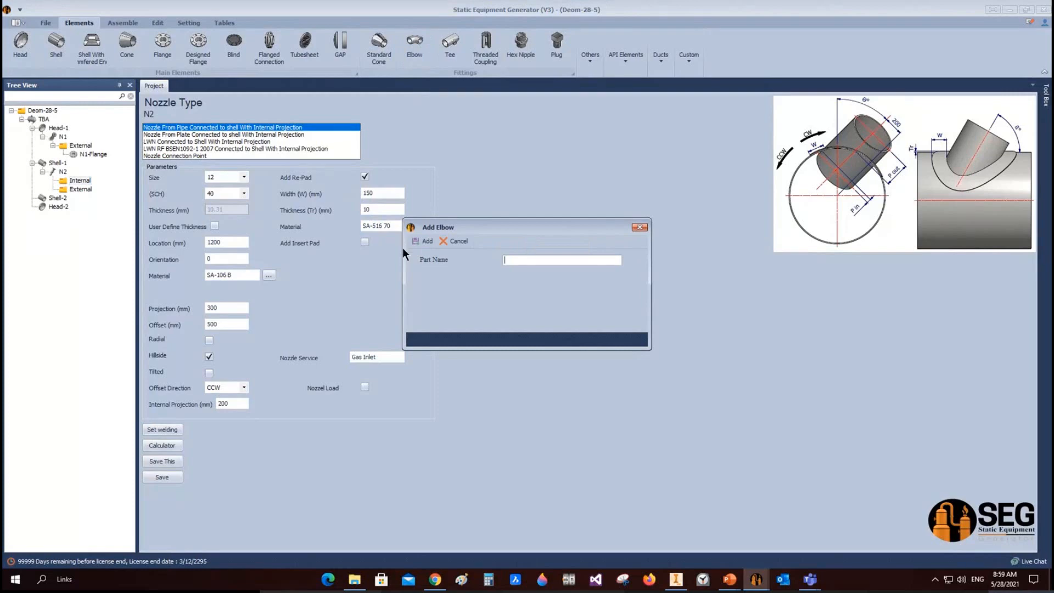
type("N2-E1")
left_click(424, 242)
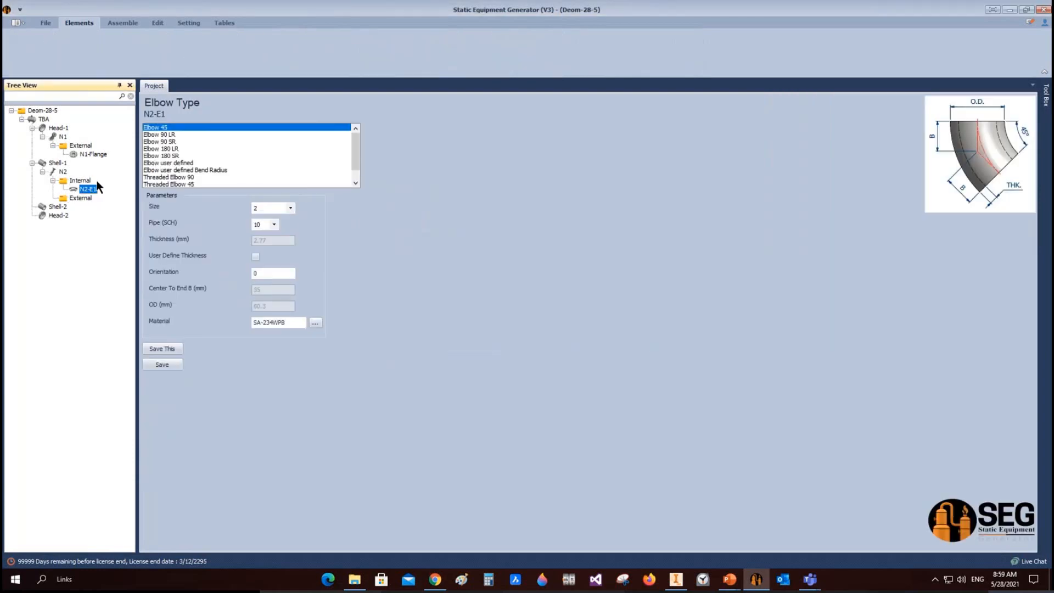
Define N2-E1 as an Elbow 90 LR with size 12 and pipe schedule 40, and save it.
left_click(158, 134)
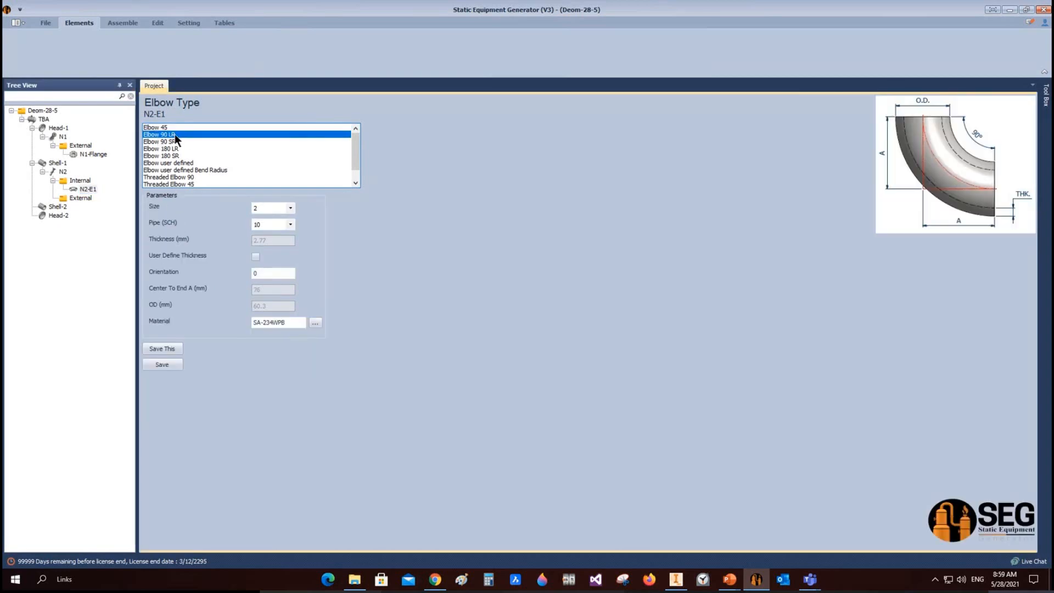
left_click(291, 208)
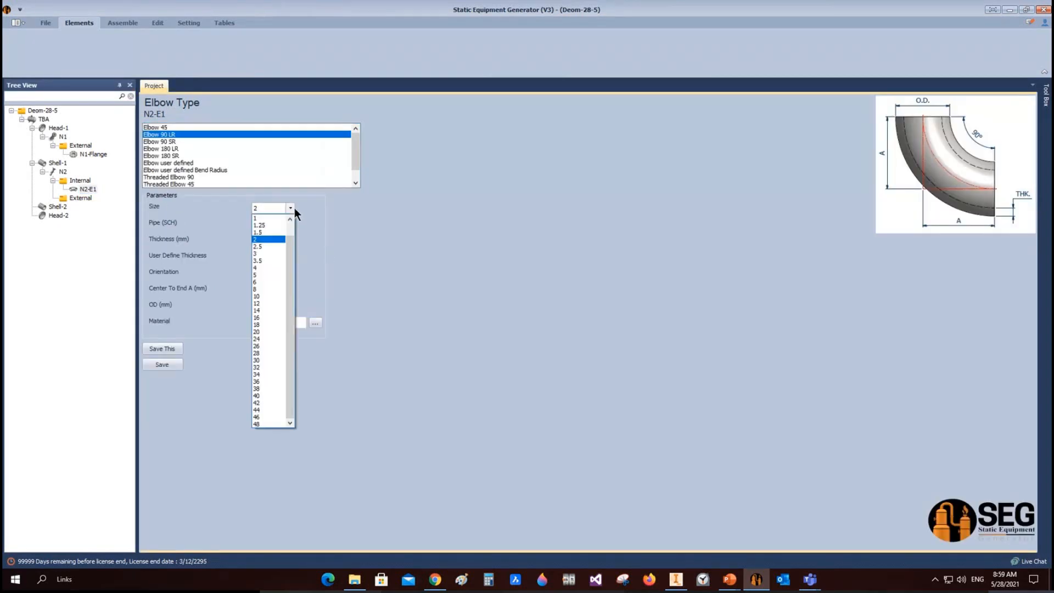
left_click(267, 303)
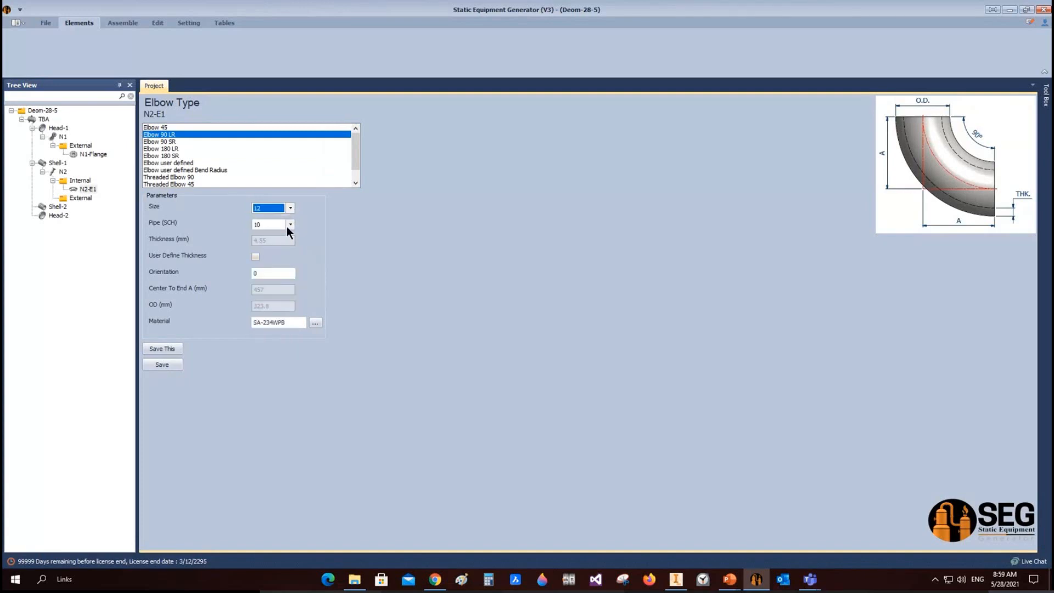
left_click(289, 225)
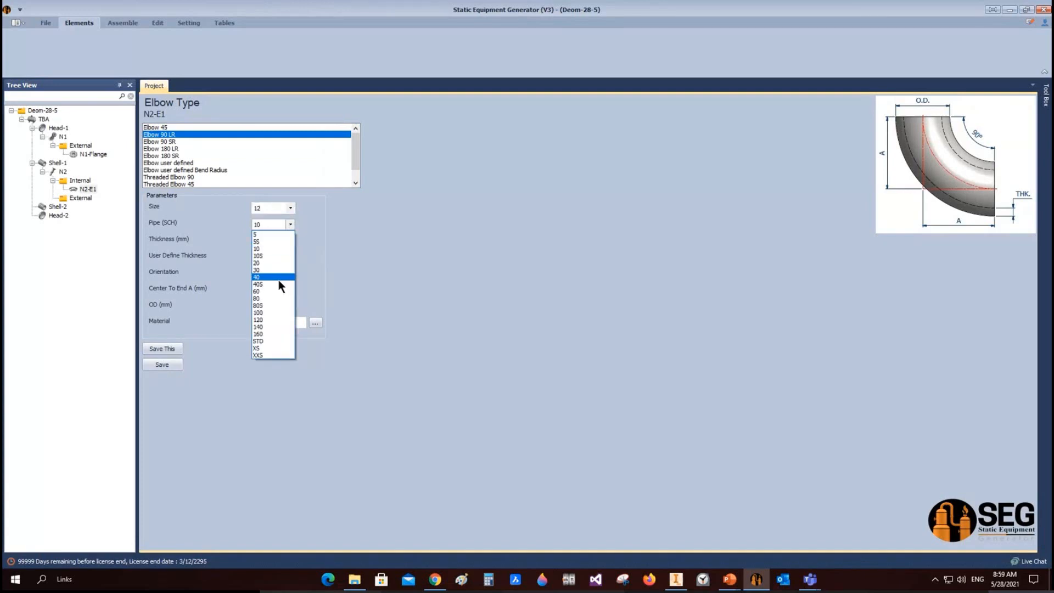
left_click(279, 277)
left_click(167, 365)
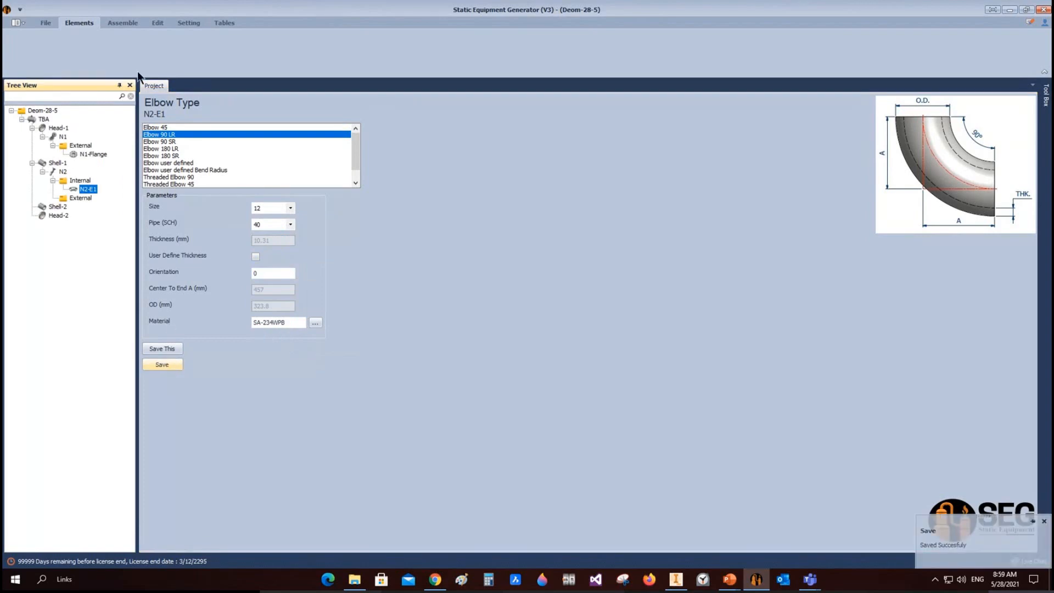
Start the Inventor assembly generation with the N2 elbow included and inspect the elbow inside the vessel.
left_click(128, 22)
left_click(25, 38)
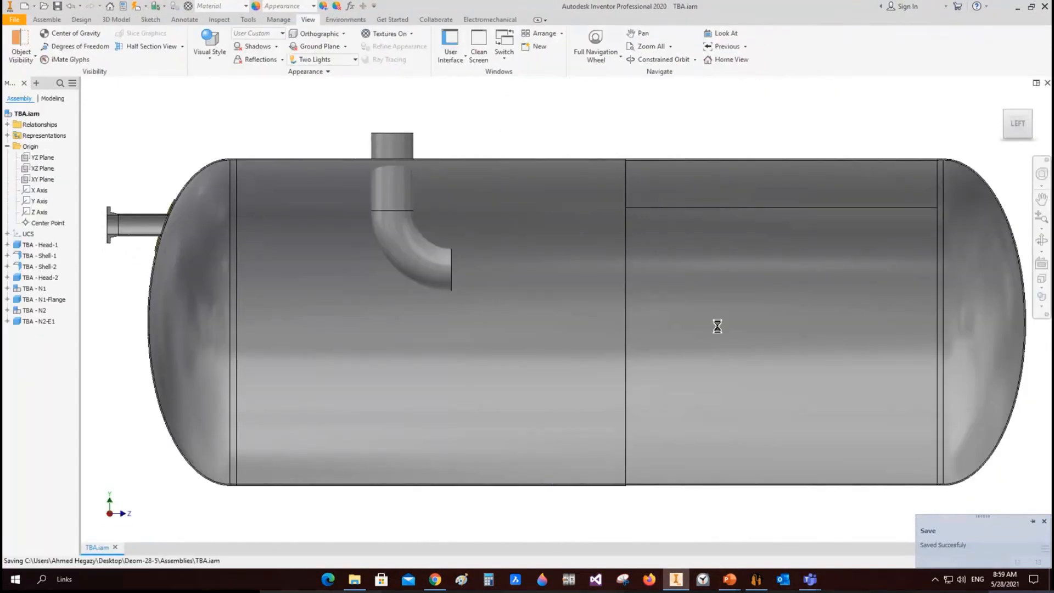
left_click(1042, 240)
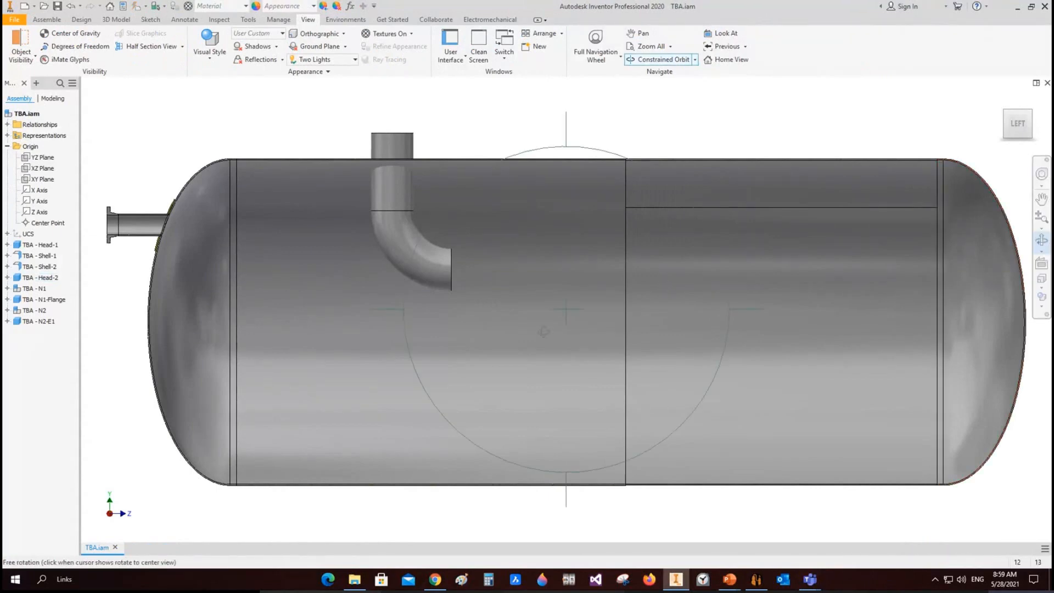
left_click_drag(545, 330, 523, 346)
right_click(471, 256)
left_click(510, 257)
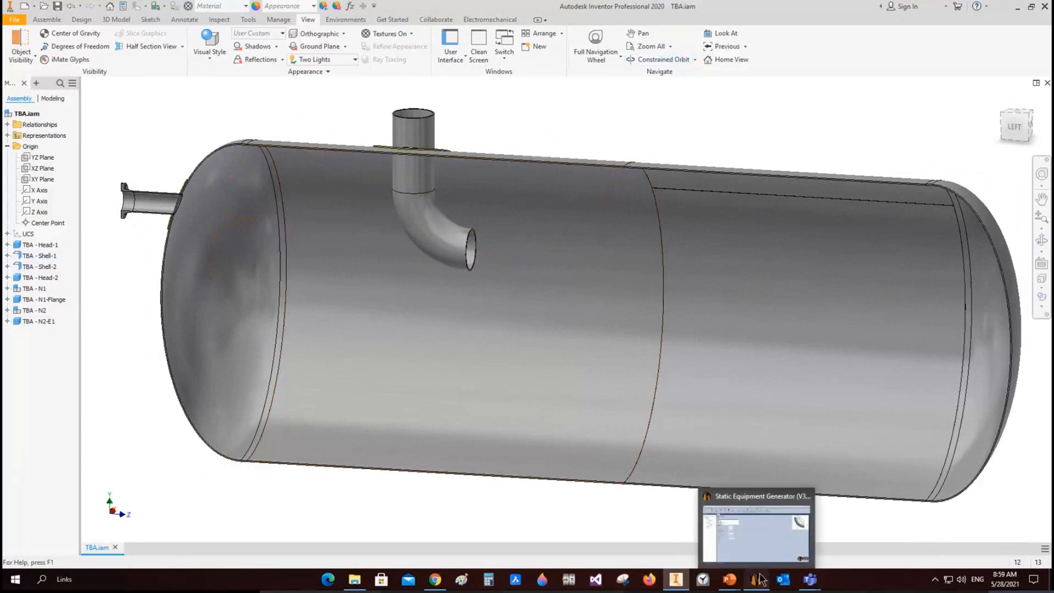
Switch to Static Equipment Generator and add a standard cone named N2-Cone to nozzle N2's Internal folder.
left_click(757, 579)
left_click(87, 181)
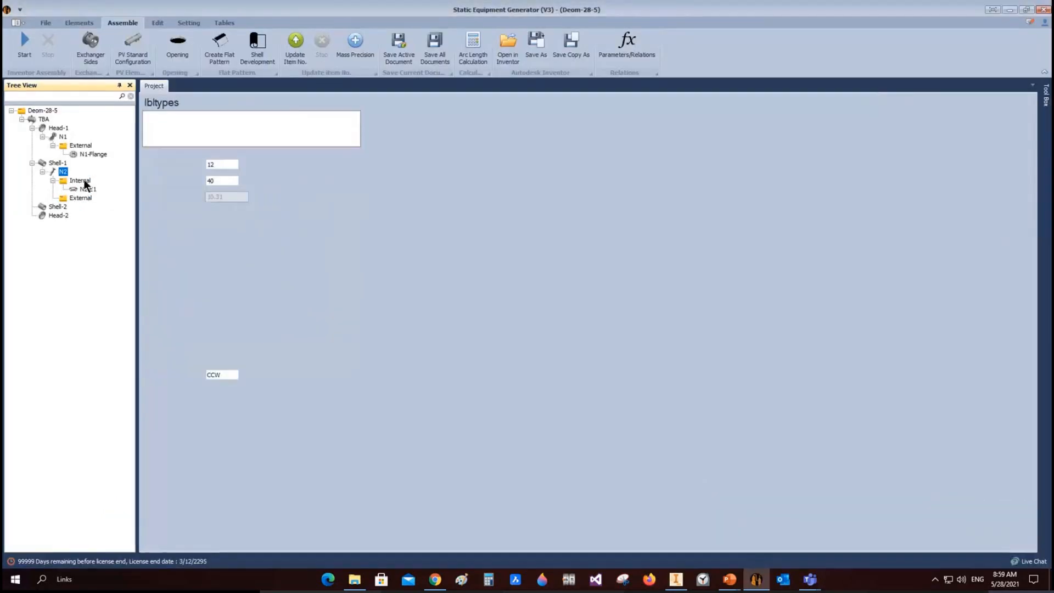
left_click(79, 23)
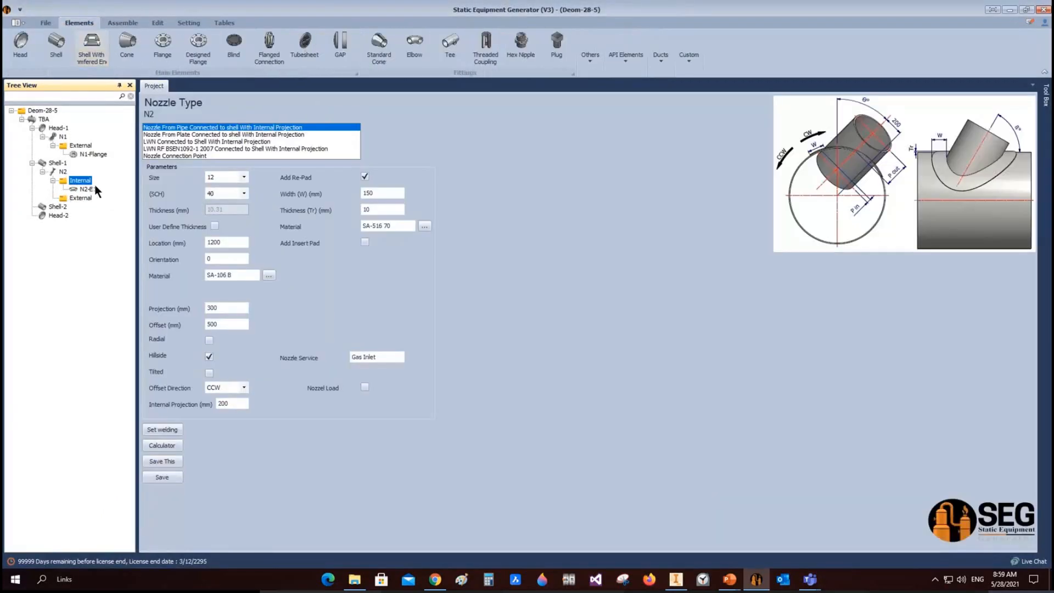
left_click(378, 52)
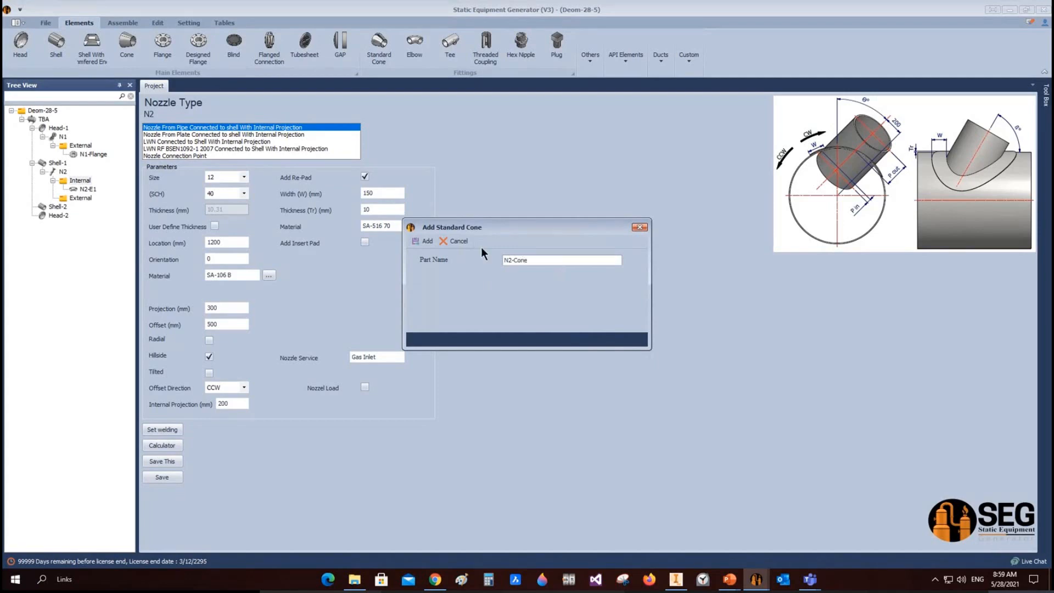
left_click(424, 241)
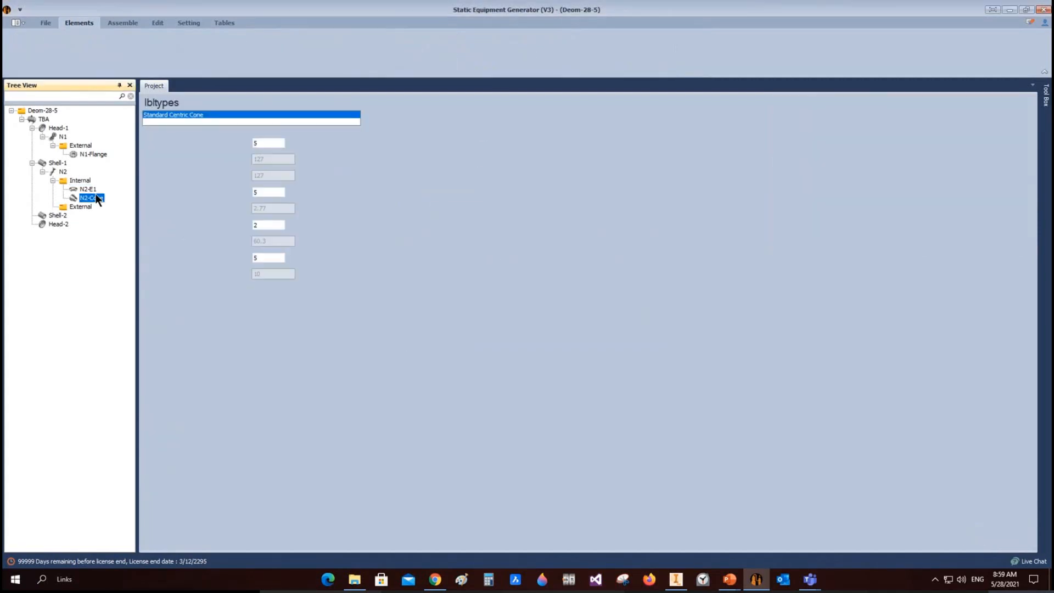
Make N2-Cone a Standard Eccentric Cone with start outer diameter 12 and start schedule 40.
left_click(196, 131)
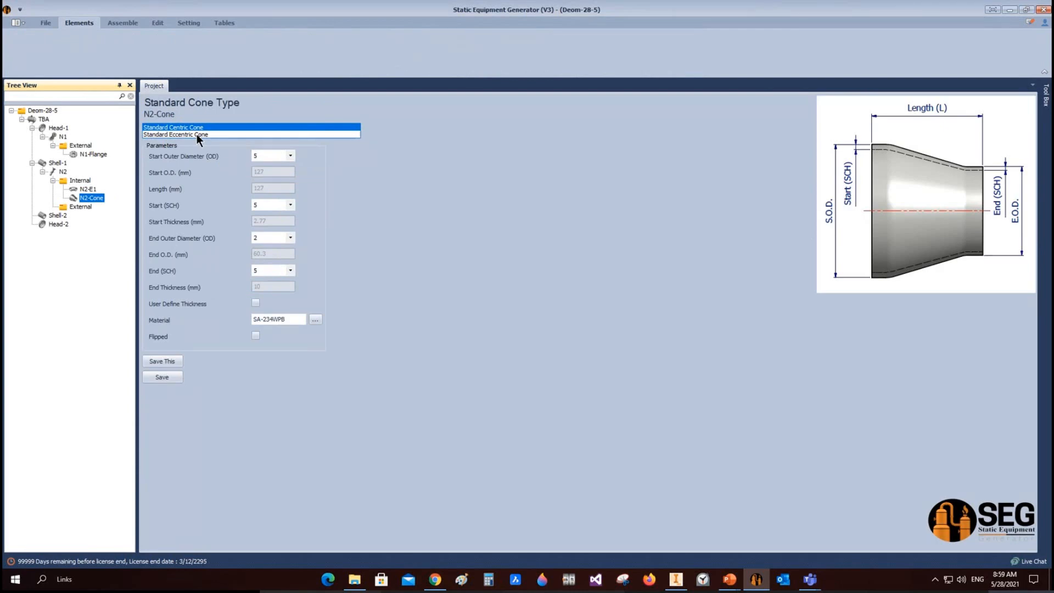
left_click(197, 134)
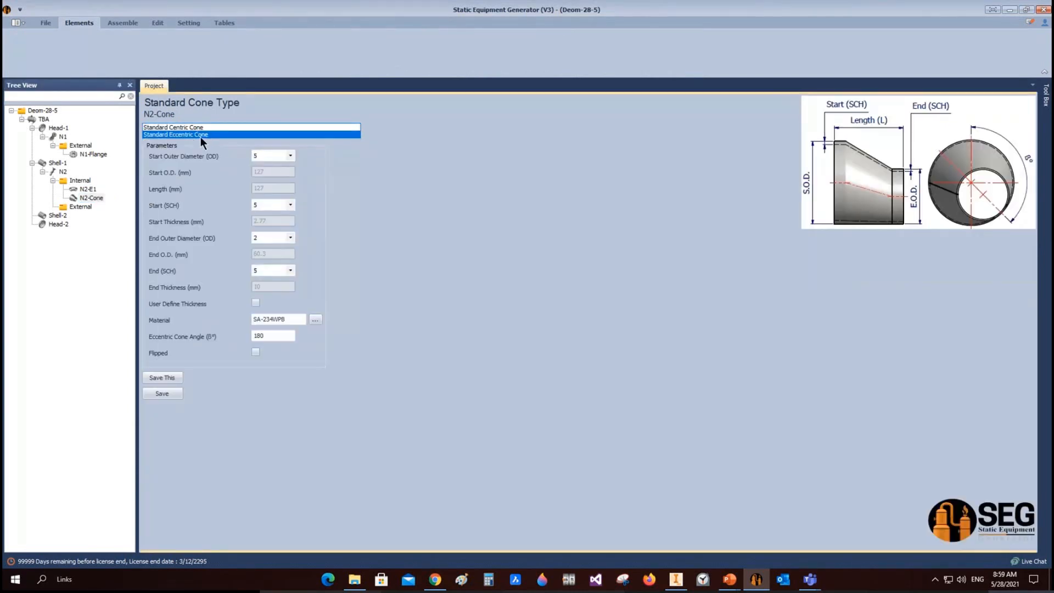
left_click(290, 156)
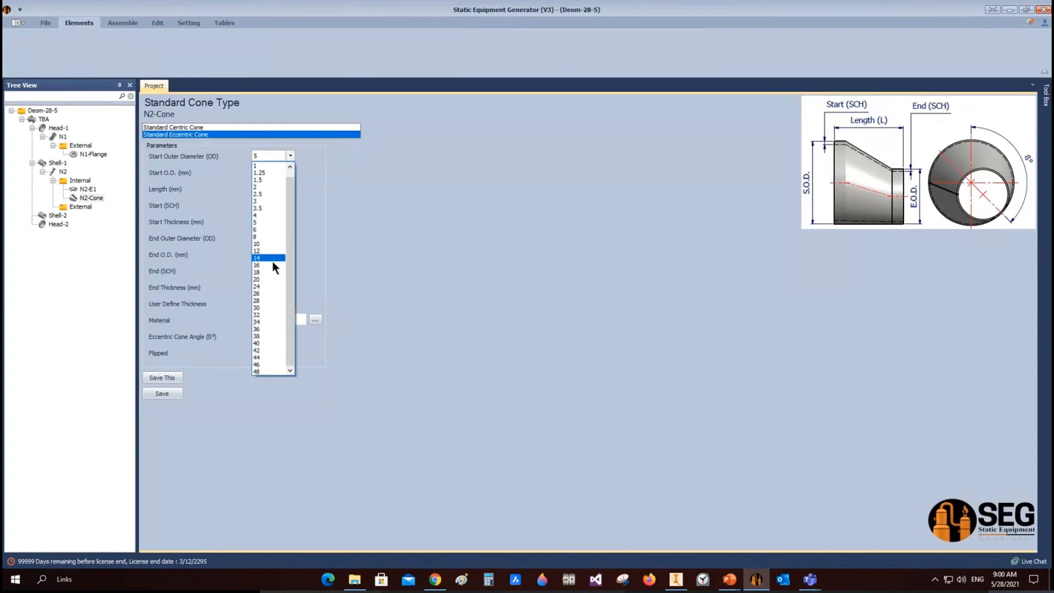
left_click(259, 251)
left_click(290, 204)
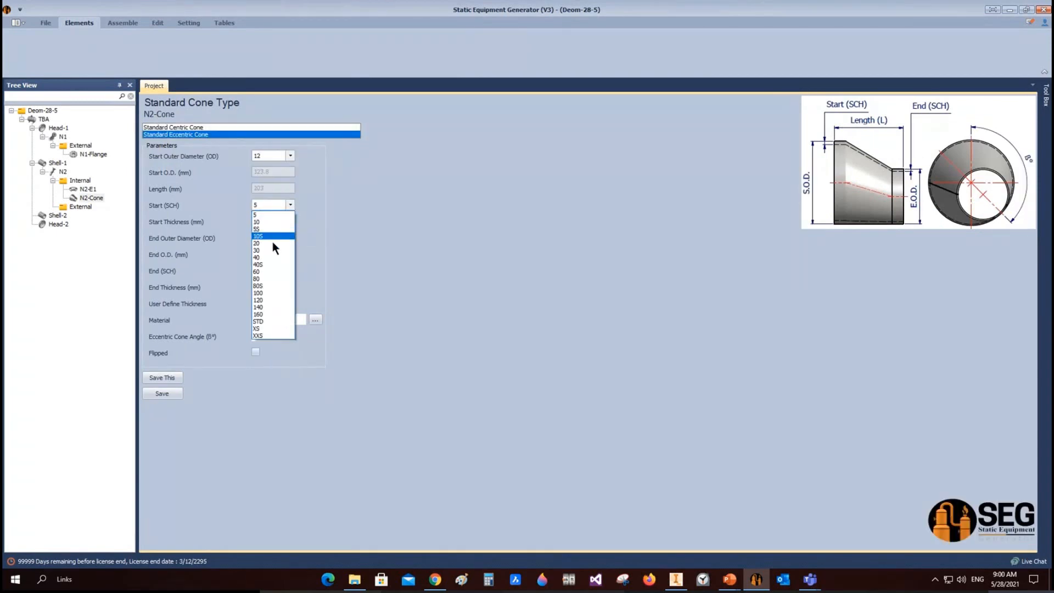
left_click(272, 242)
Set N2-Cone's end outer diameter to 6 and end schedule to 40, and save the cone.
left_click(291, 238)
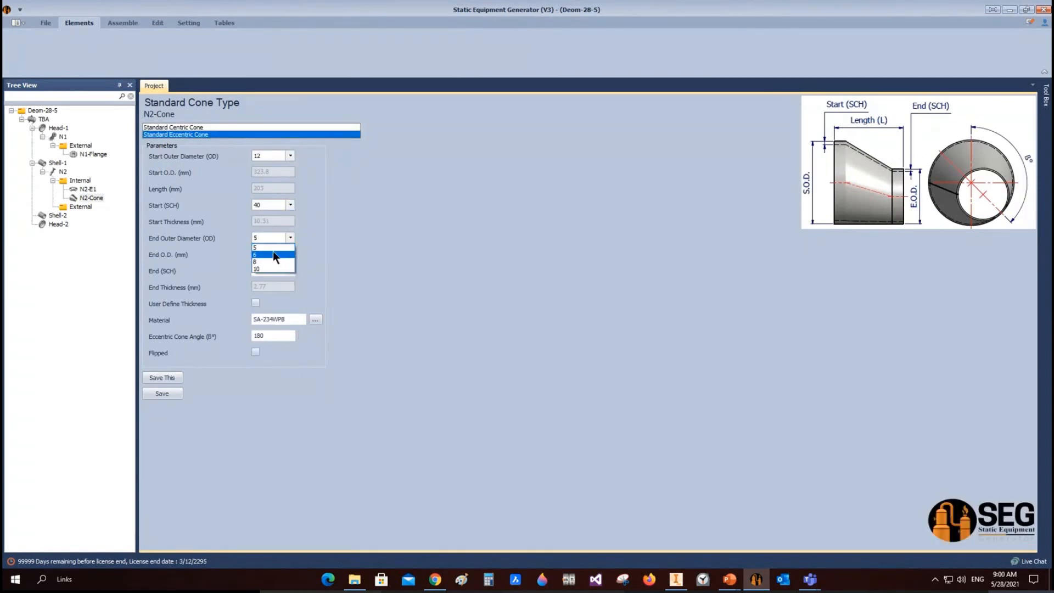
left_click(271, 254)
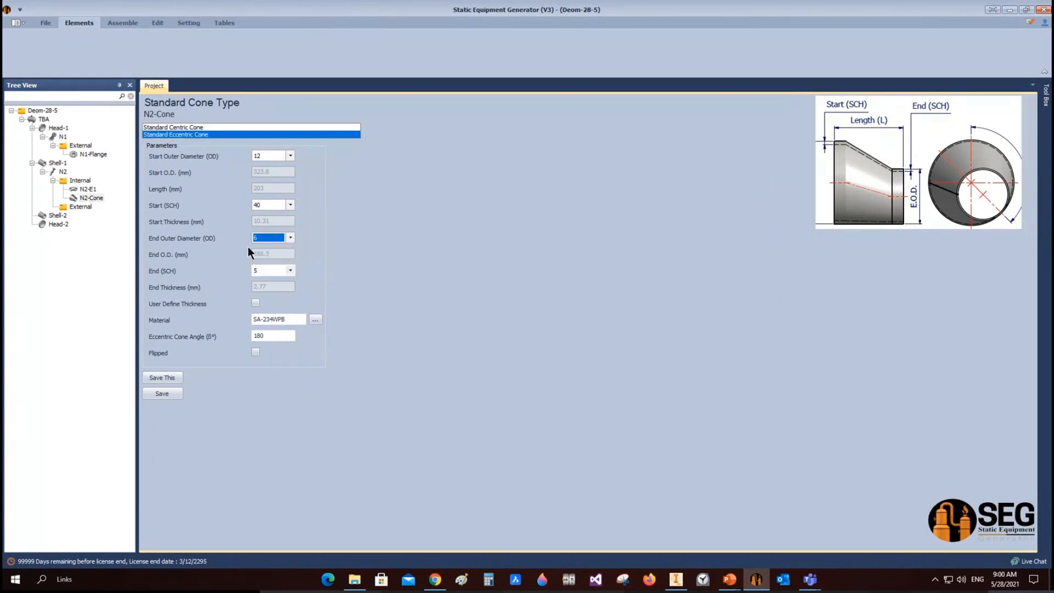
left_click(290, 271)
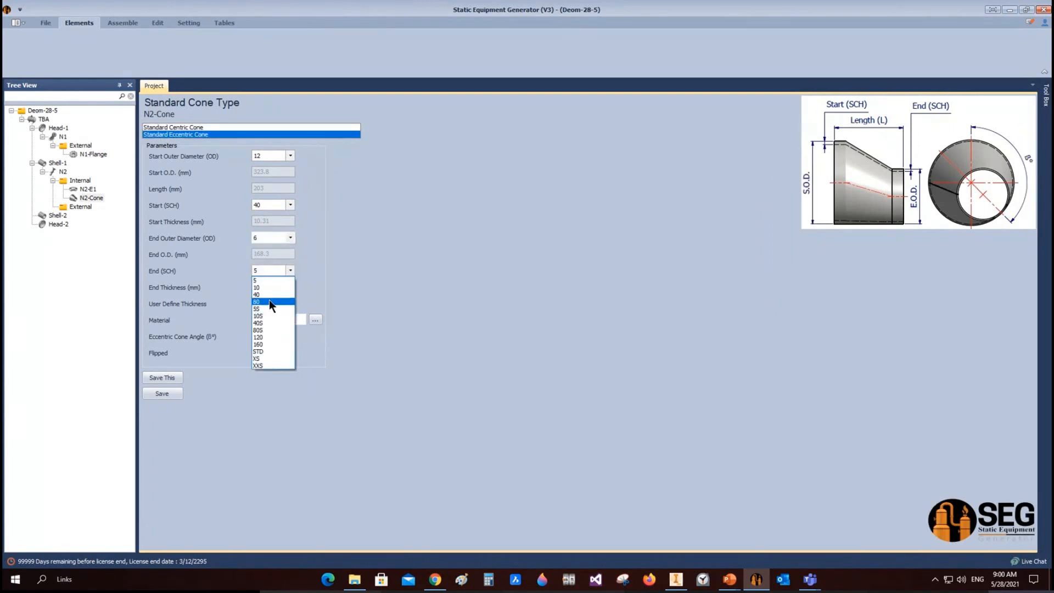
left_click(269, 295)
left_click(160, 393)
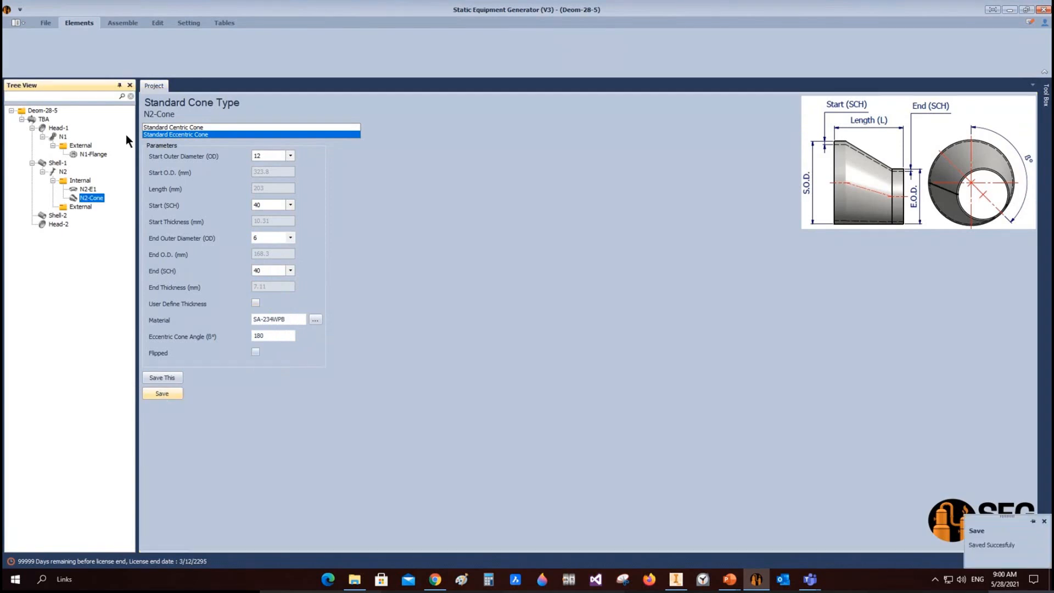
Regenerate the assembly in Inventor and examine the eccentric cone at the elbow's end from the left view.
left_click(120, 22)
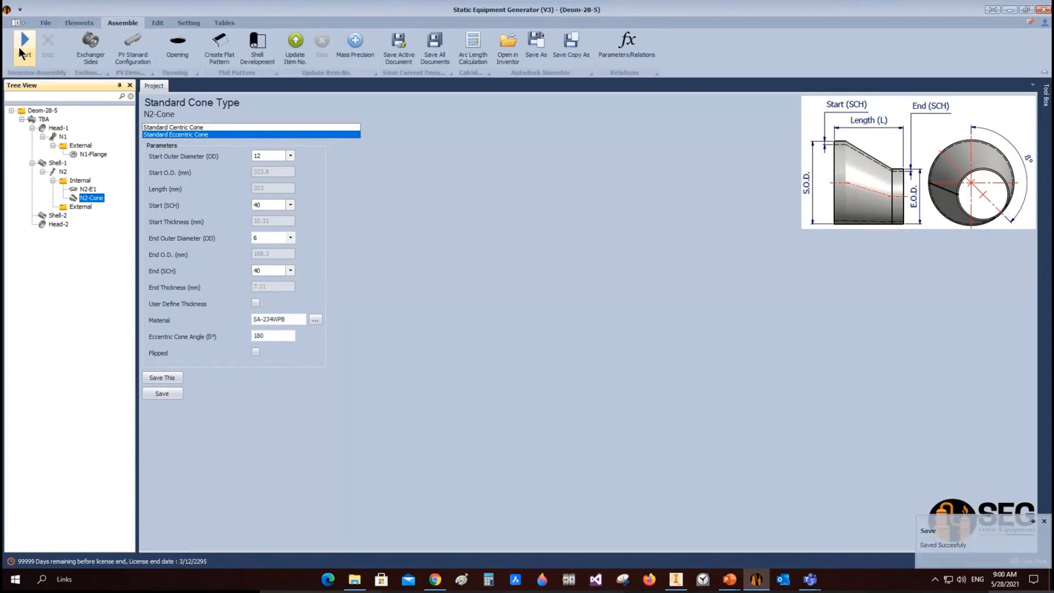
left_click(676, 579)
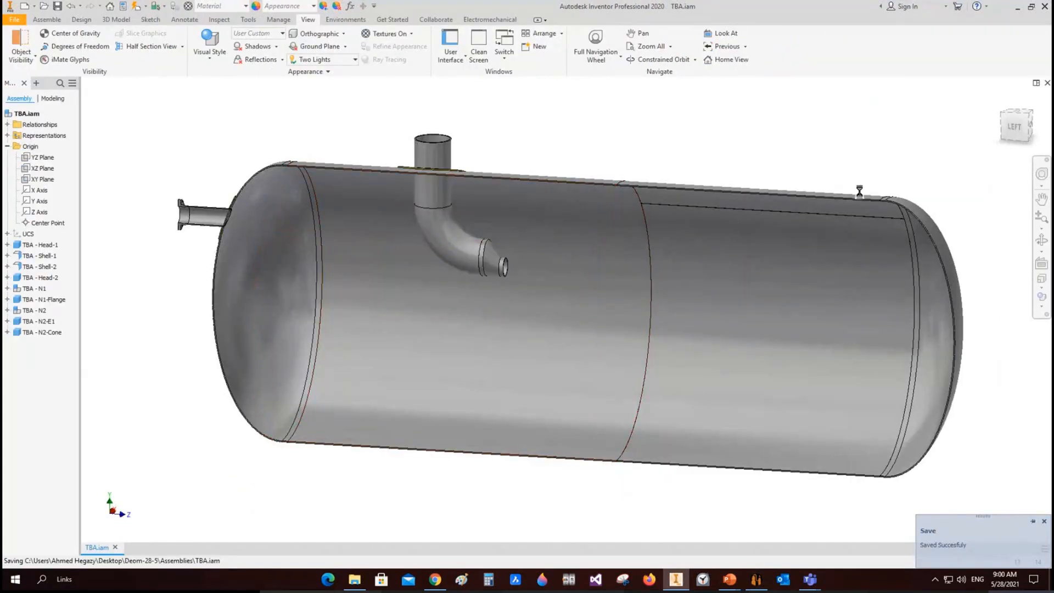
left_click(1011, 124)
scroll(785, 397, "down", 3)
middle_click_drag(697, 310, 553, 212)
scroll(608, 348, "up", 3)
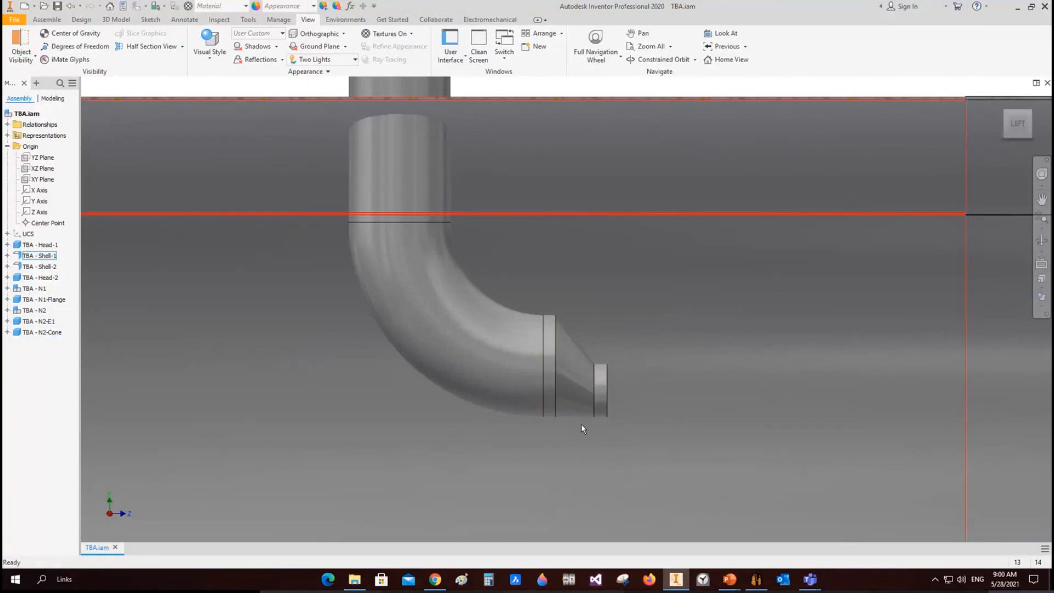
scroll(581, 424, "up", 4)
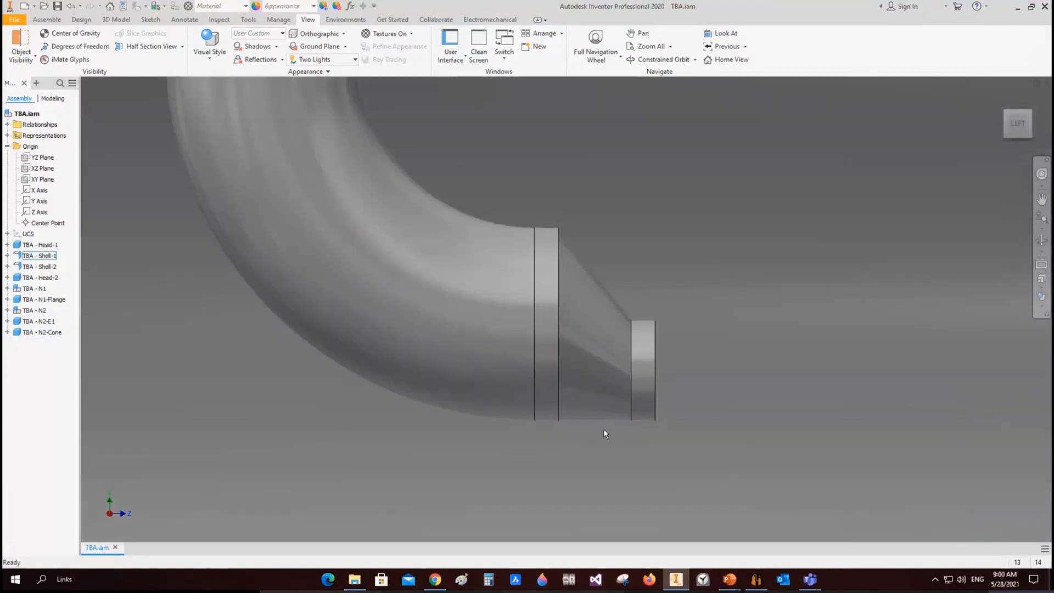
scroll(604, 429, "down", 4)
scroll(546, 364, "up", 2)
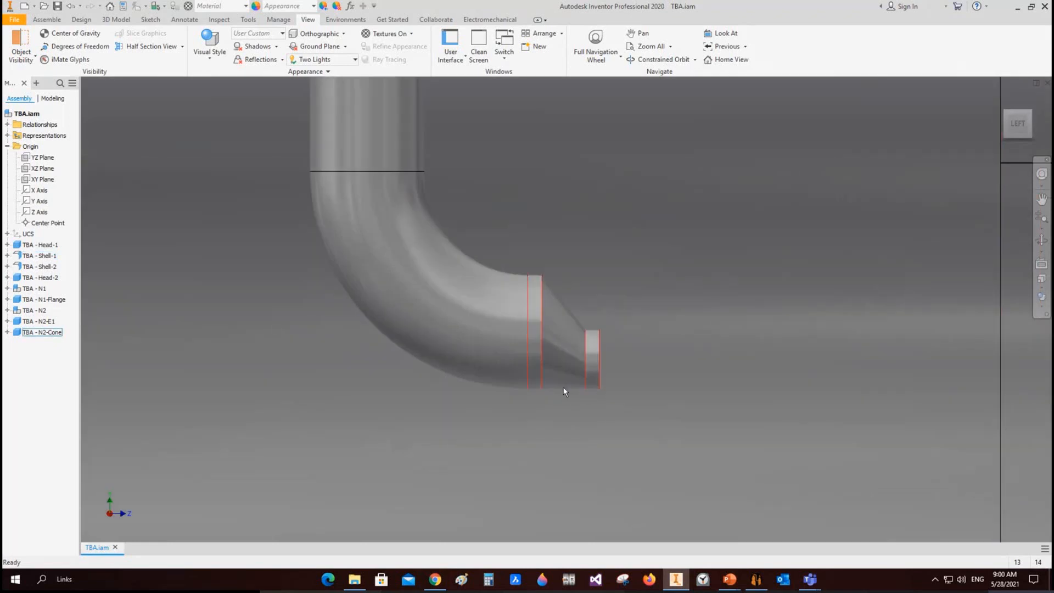
Return to Static Equipment Generator, set N2-Cone's eccentric cone angle to 0, save it and regenerate the assembly.
left_click(756, 579)
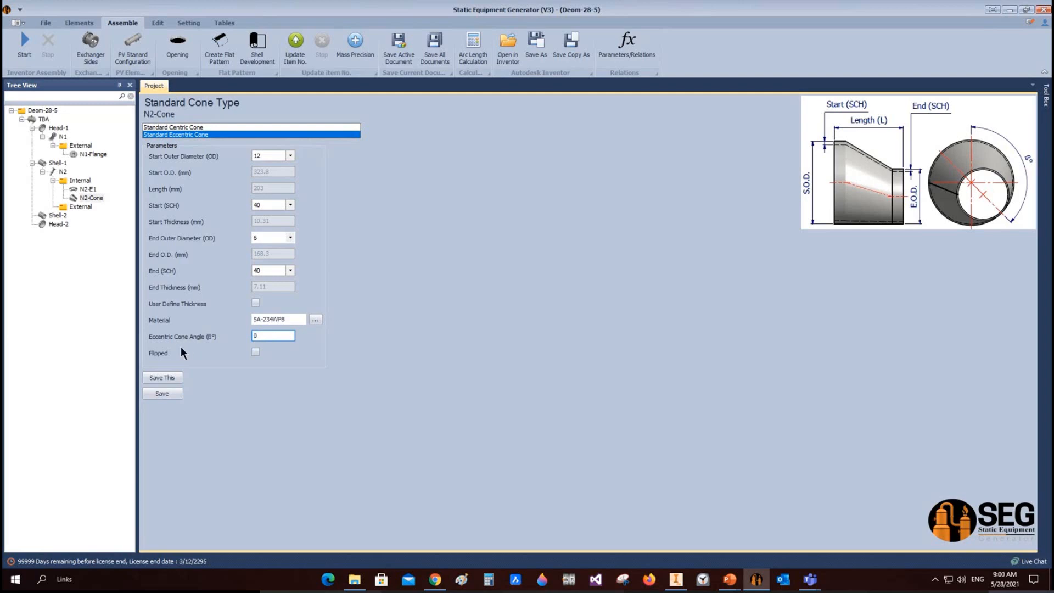
left_click(176, 395)
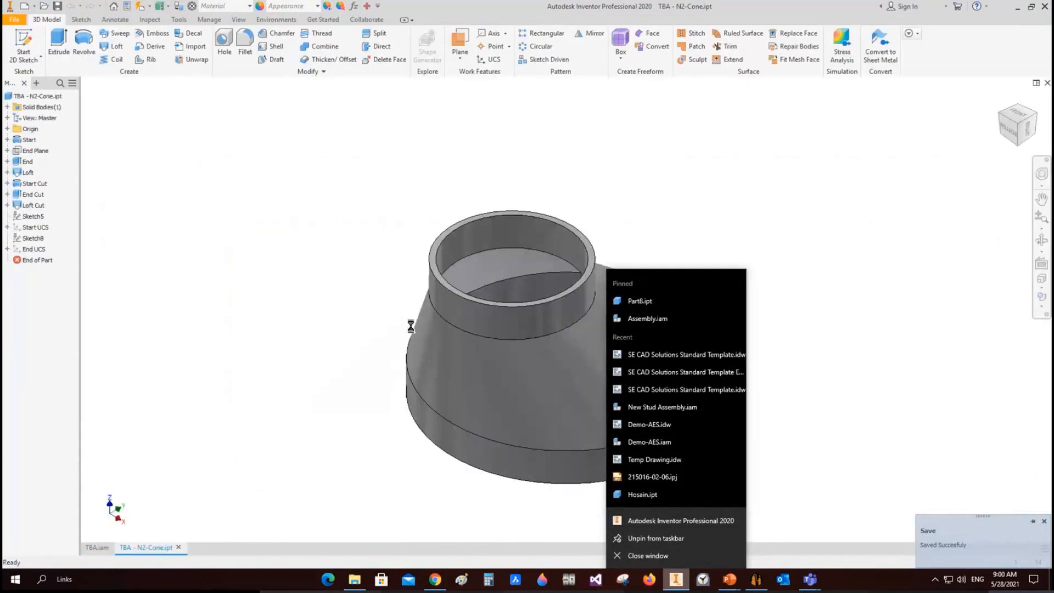
left_click(228, 284)
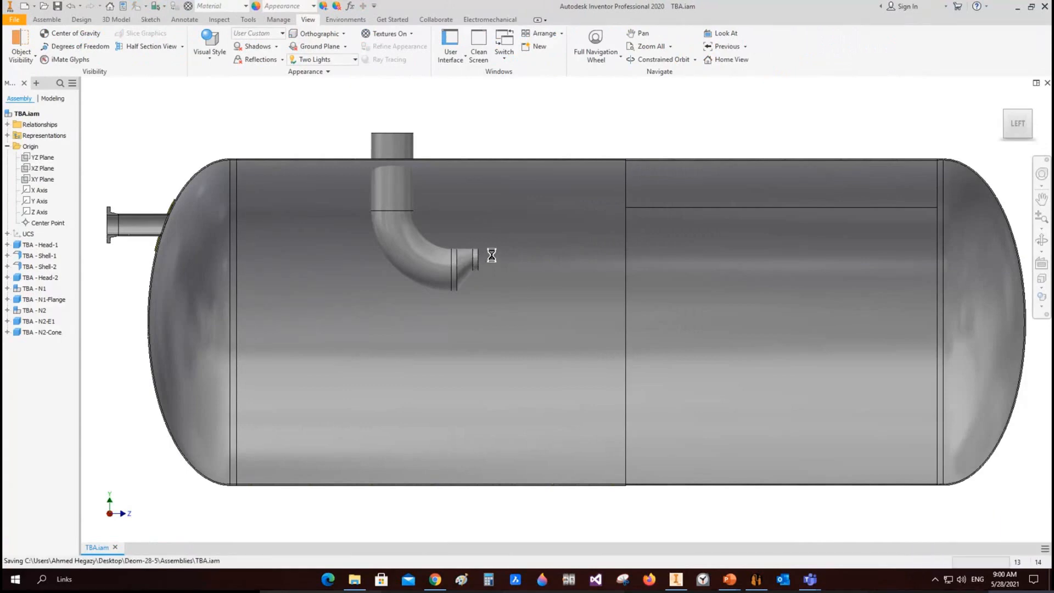
Examine the cone's new orientation at the elbow's end and its position inside the sectioned vessel.
scroll(468, 243, "up", 5)
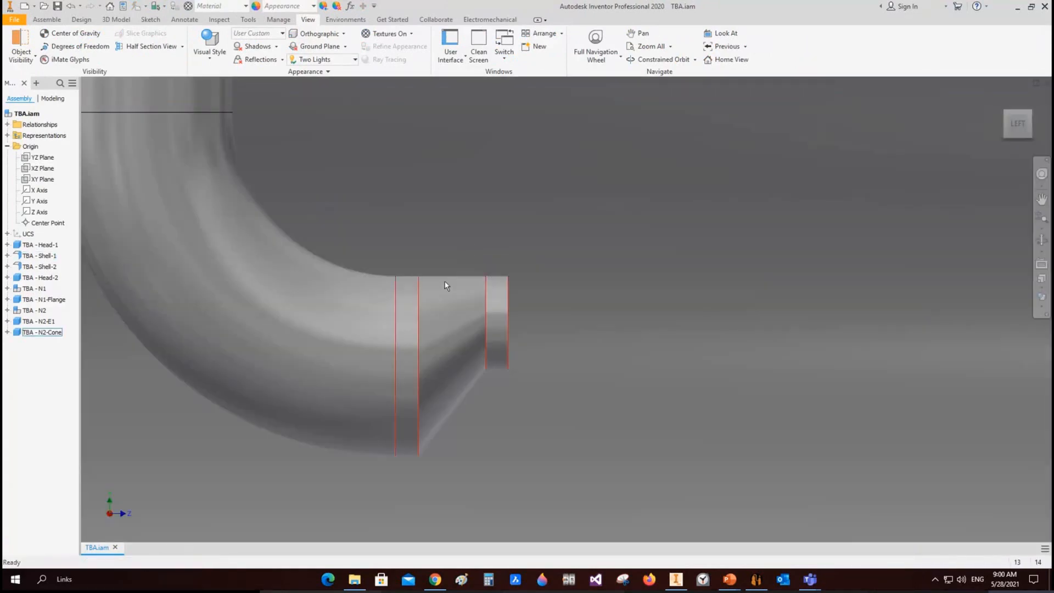
scroll(498, 249, "down", 3)
middle_click_drag(512, 255, 528, 289)
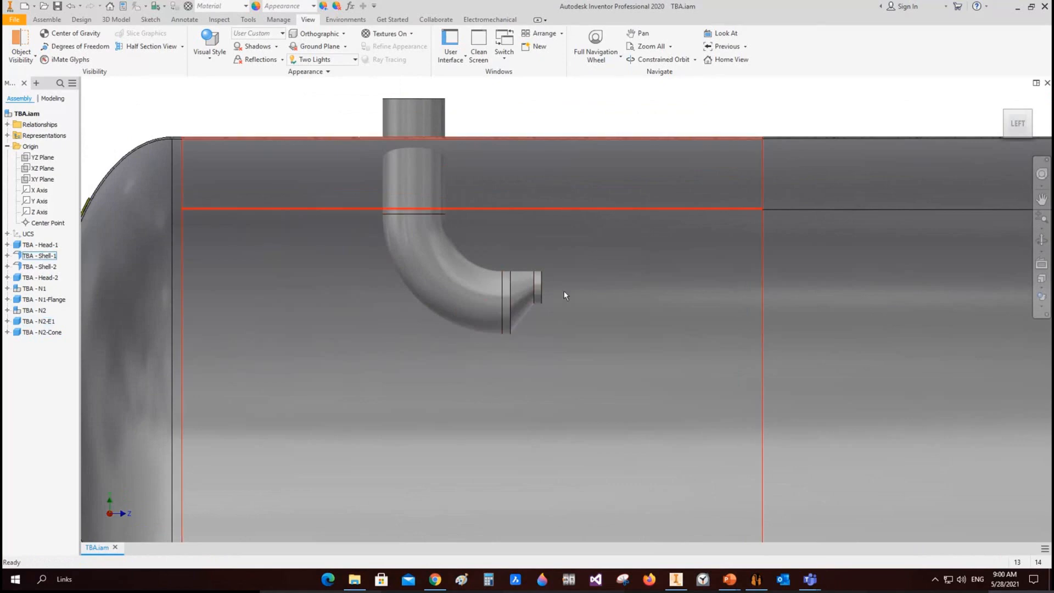
left_click(1043, 241)
scroll(599, 305, "down", 4)
left_click_drag(601, 305, 630, 353)
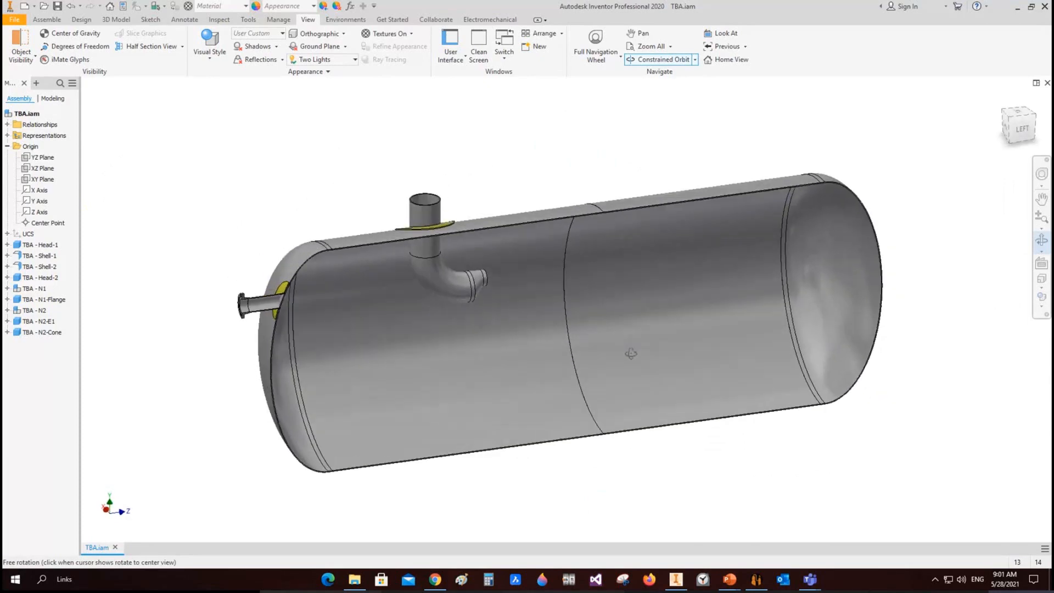
key("Escape")
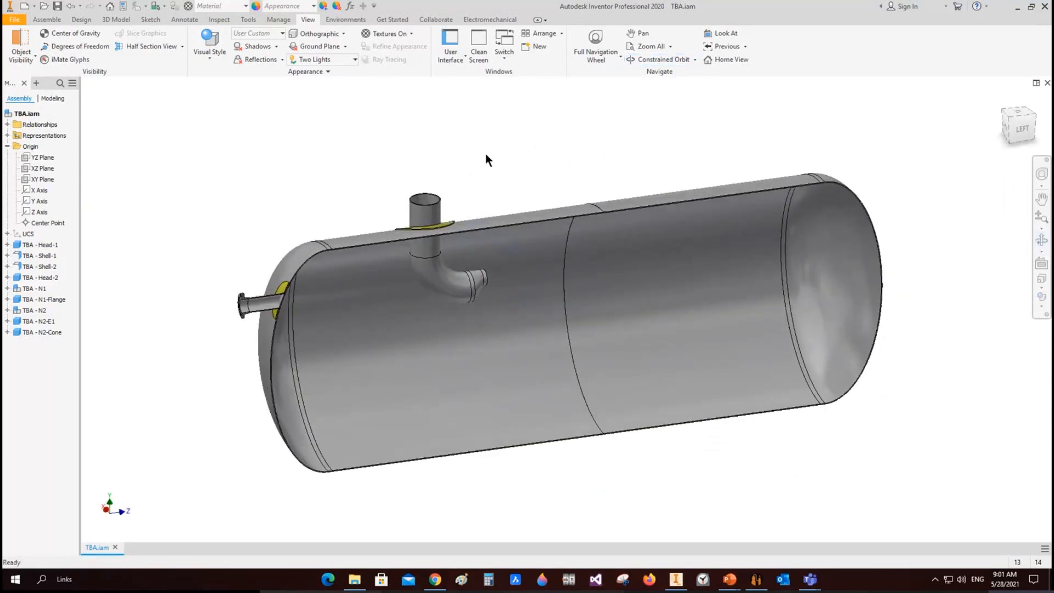
End the half section view to show the complete vessel.
left_click(183, 46)
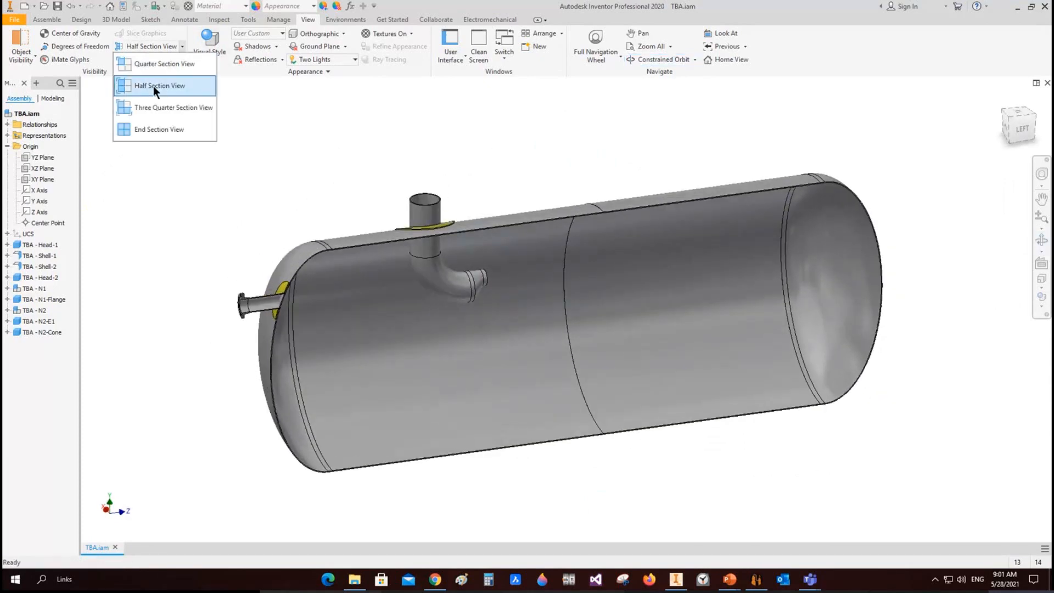
left_click(154, 125)
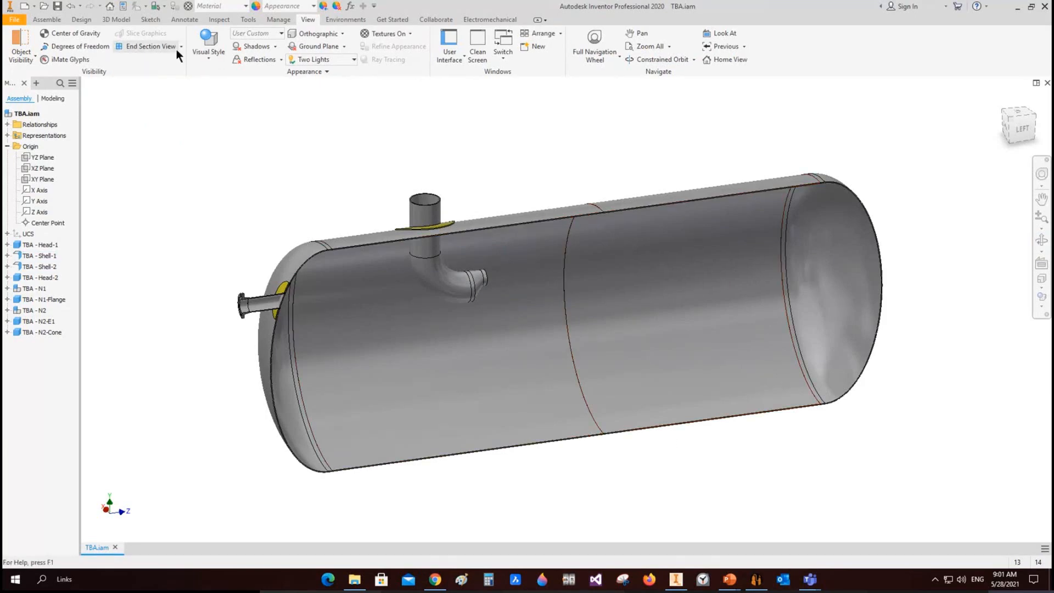
scroll(243, 226, "down", 3)
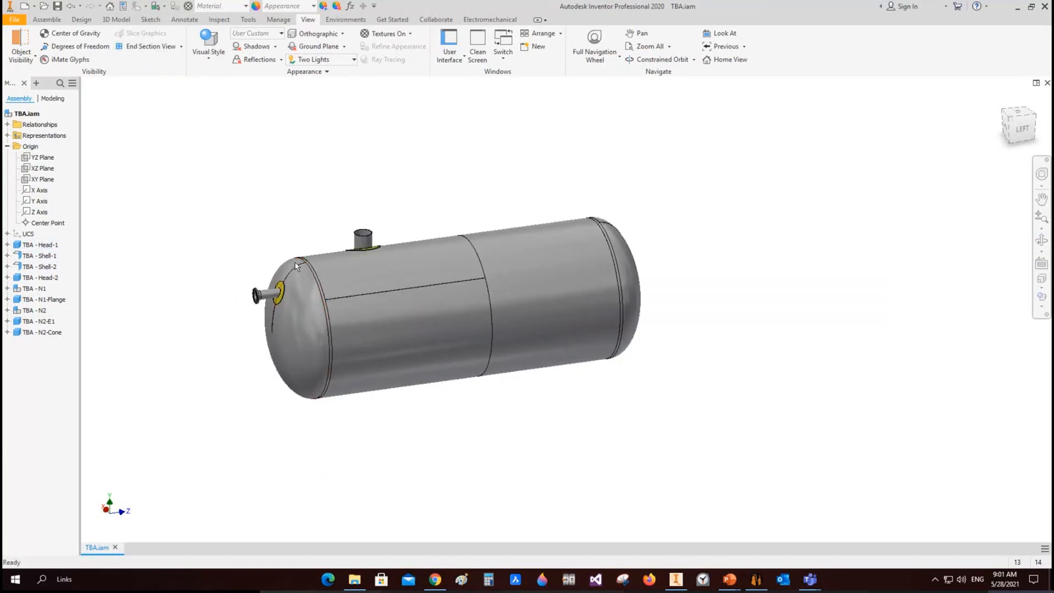
Switch to Static Equipment Generator, add a saddle named Saddle-1 to Shell-1 and open its parameters.
left_click(756, 580)
left_click(56, 161)
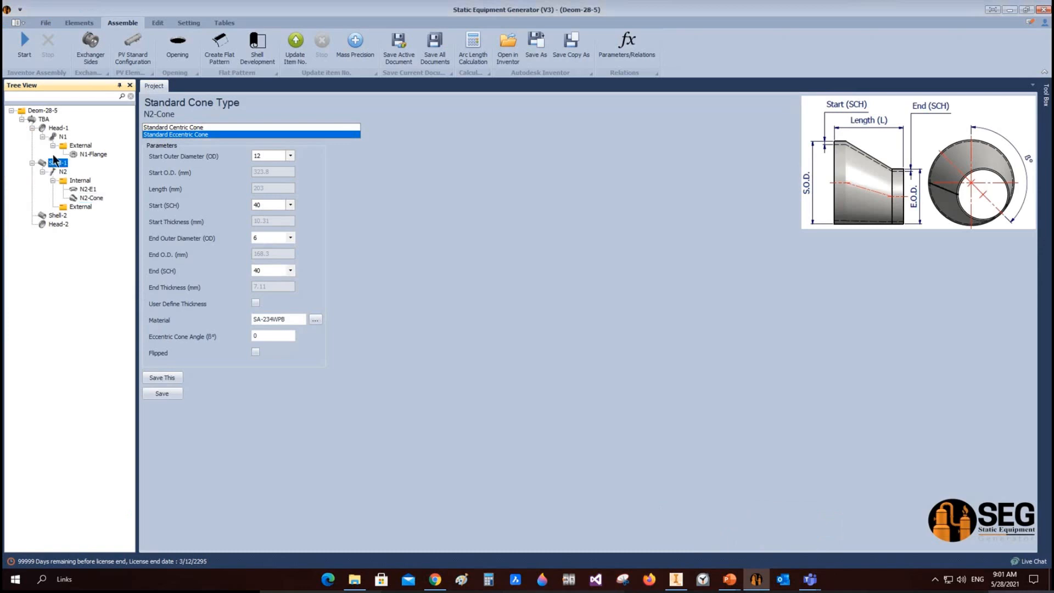
left_click(78, 22)
left_click(20, 45)
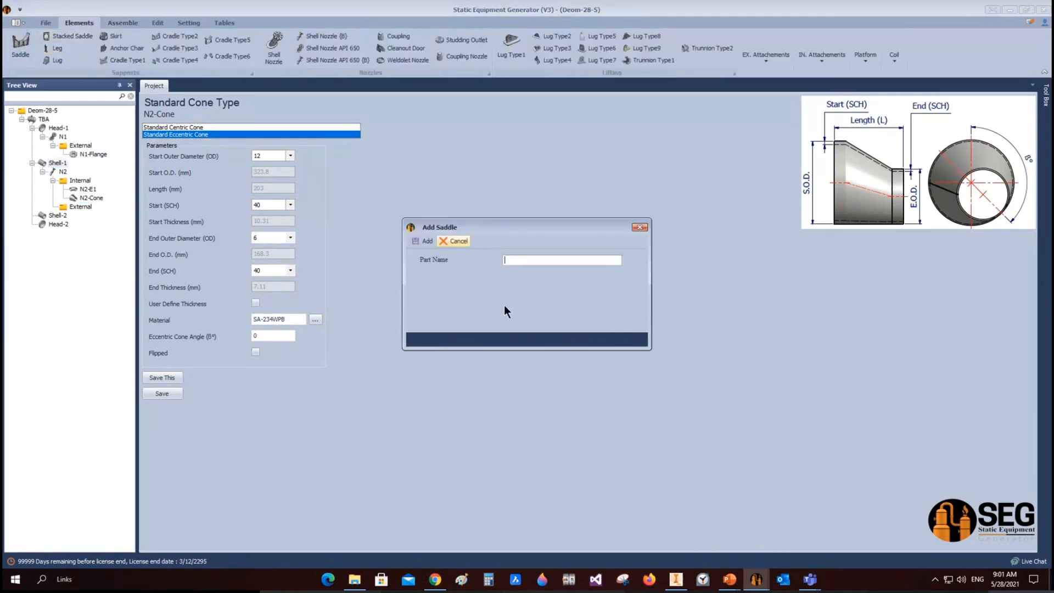
type("Saddle-1")
left_click(424, 240)
left_click(55, 217)
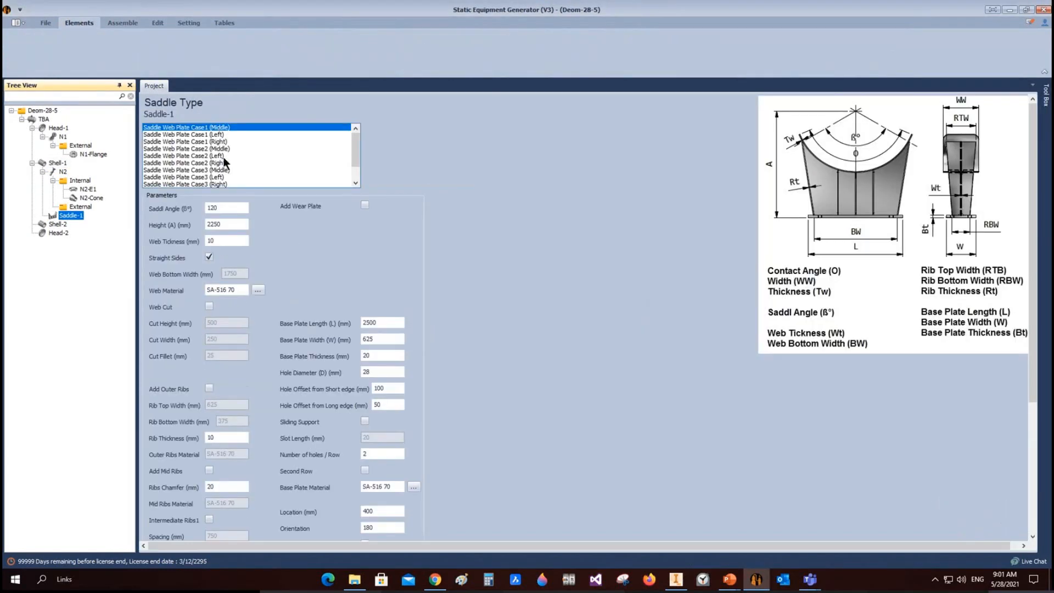
Set Saddle-1's height to 2000 mm and its saddle angle to 140°.
scroll(227, 144, "down", 1)
left_click(244, 225)
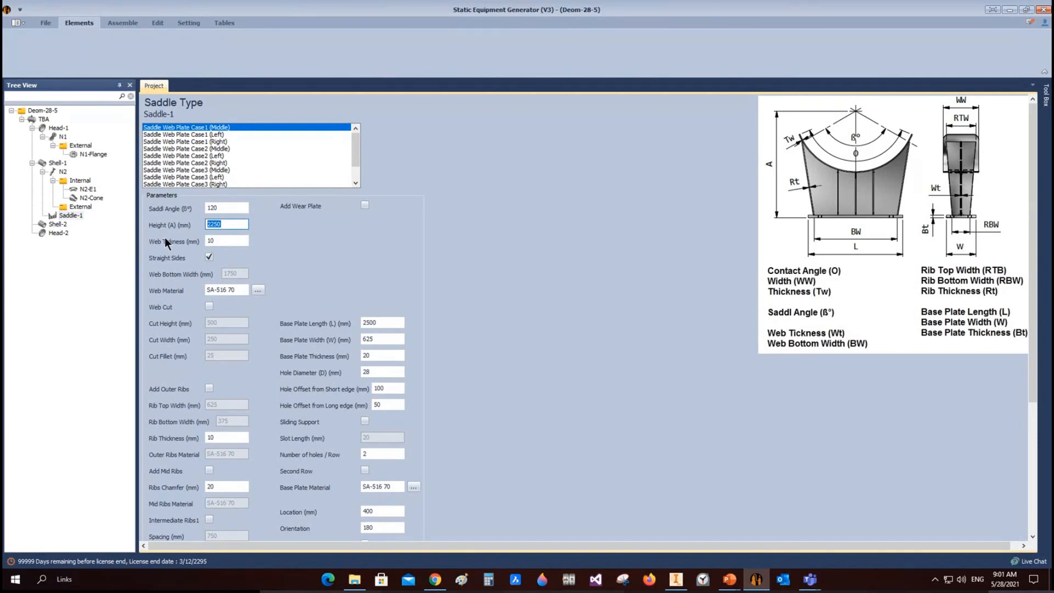
type("2000")
left_click(238, 208)
type("14")
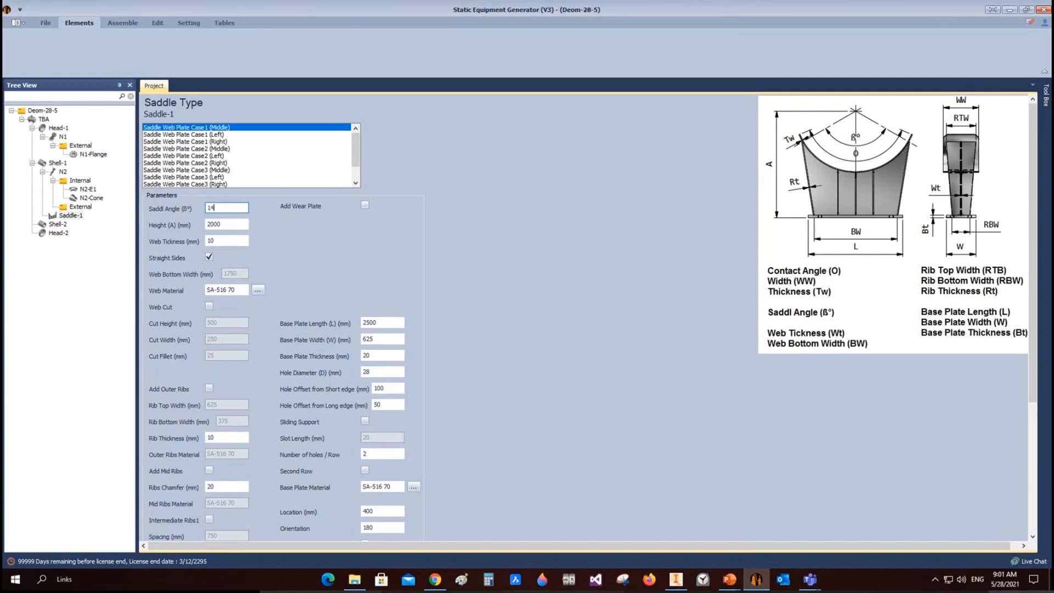
type("0")
key("Tab")
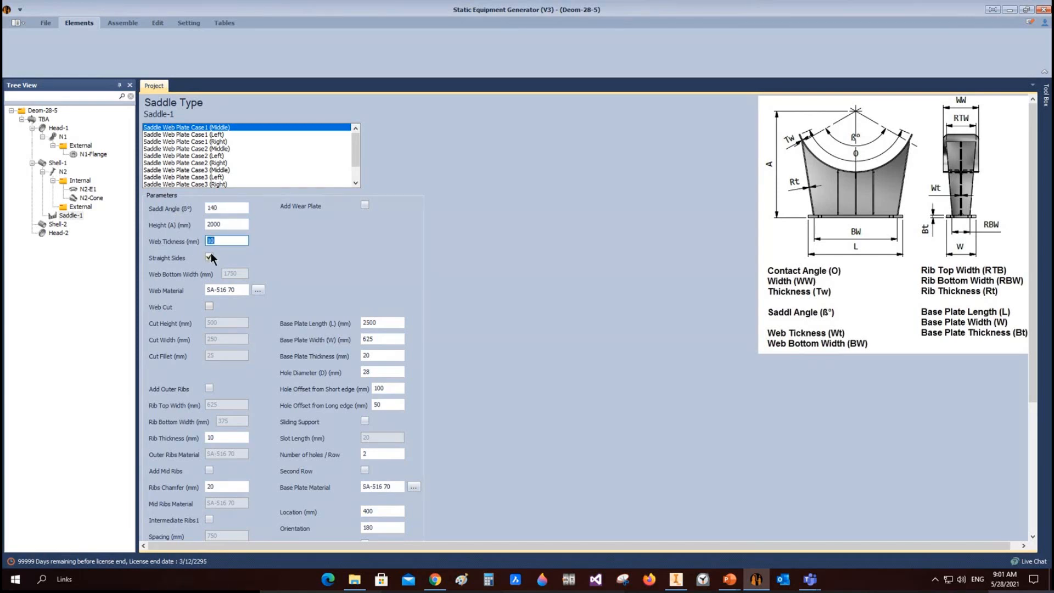
left_click(209, 257)
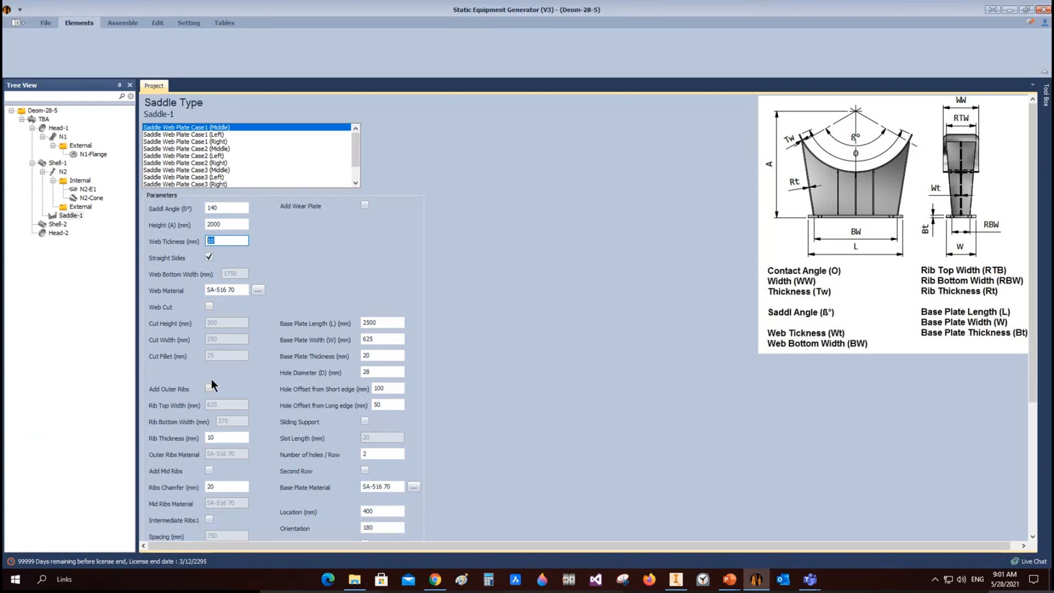
Add a wear plate to Saddle-1 with a contact angle of 160, a width of 500 mm and a 50 mm fillet.
scroll(212, 379, "down", 1)
left_click(365, 140)
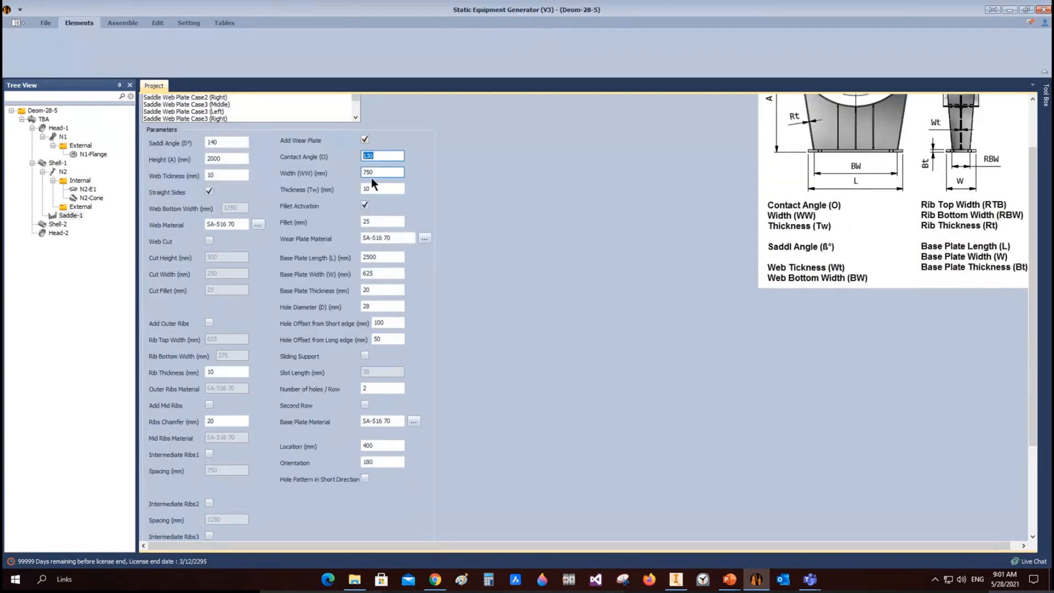
type("160")
left_click(386, 172)
left_click(386, 172)
type("500")
left_click(403, 223)
type("50")
left_click(402, 237)
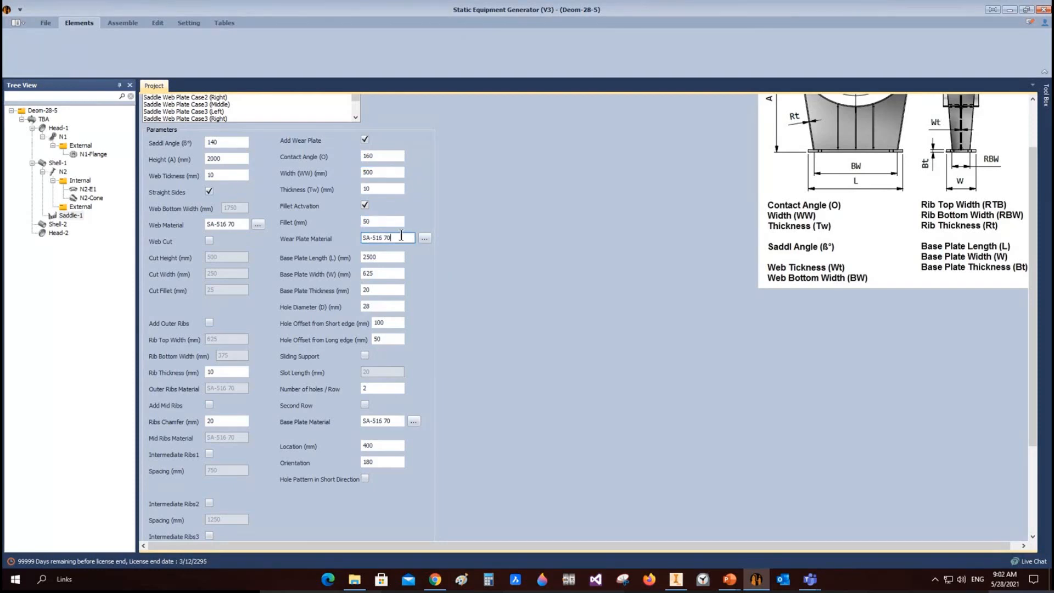
Set Saddle-1's base plate to 1800 mm length, 400 mm width and 50 mm thickness with a 40 mm hole diameter, and save the saddle.
left_click(396, 257)
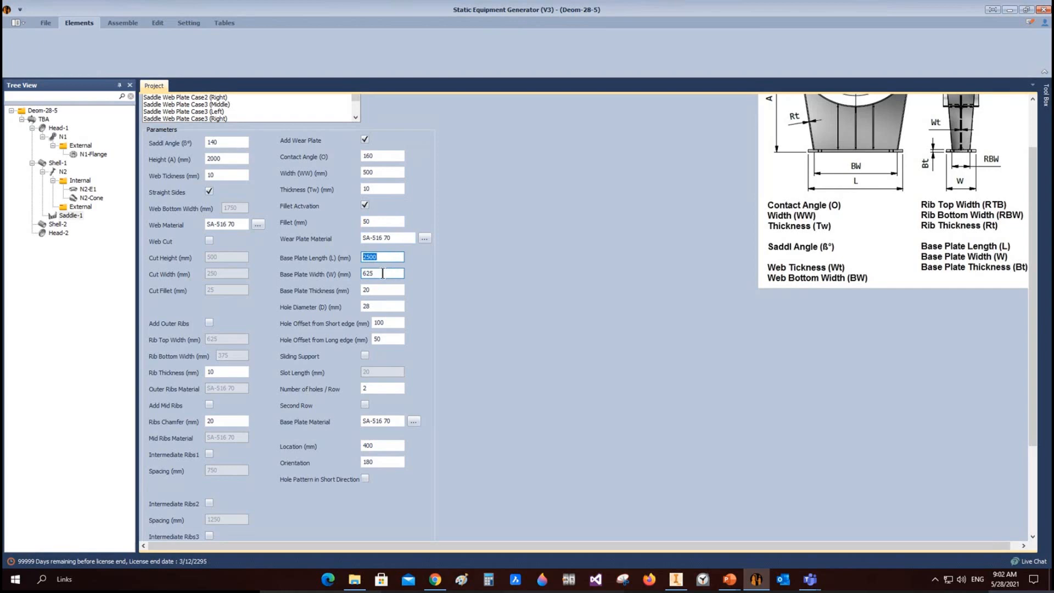
type("1800")
left_click(399, 273)
type("400")
left_click(368, 291)
type("50")
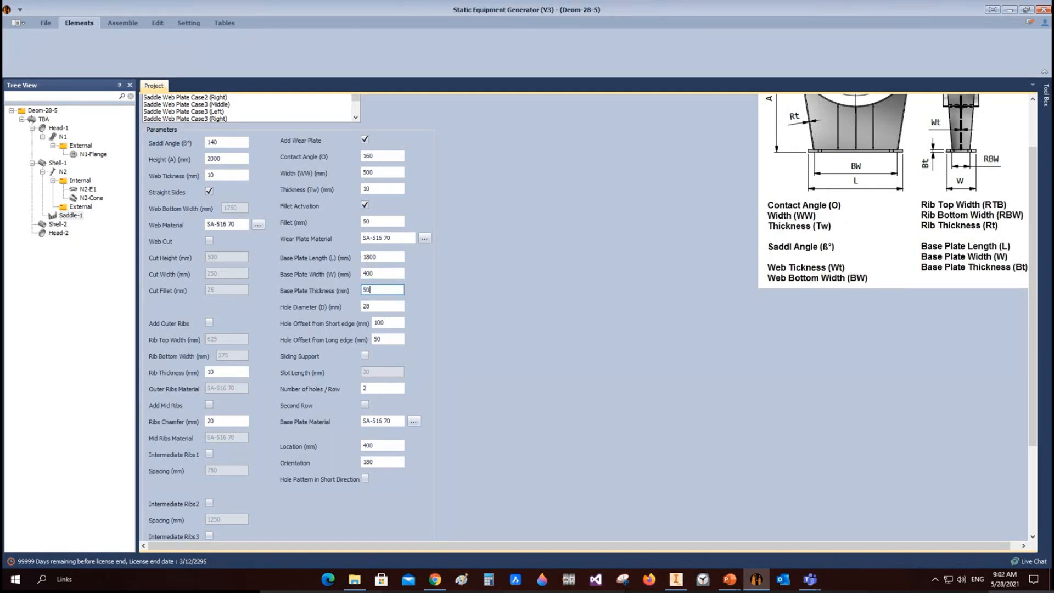
left_click(373, 306)
type("40")
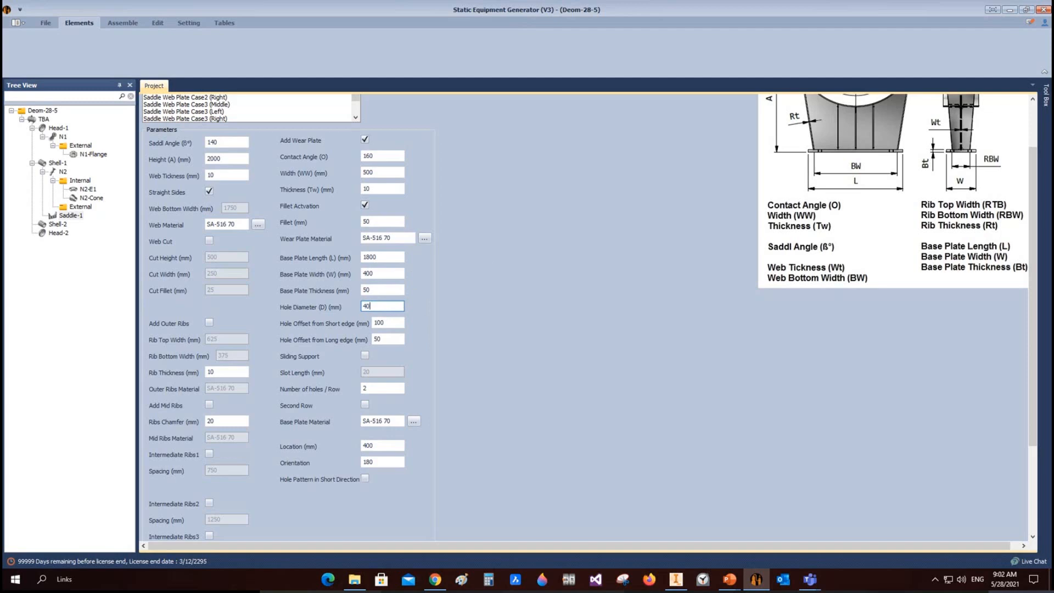
left_click(389, 323)
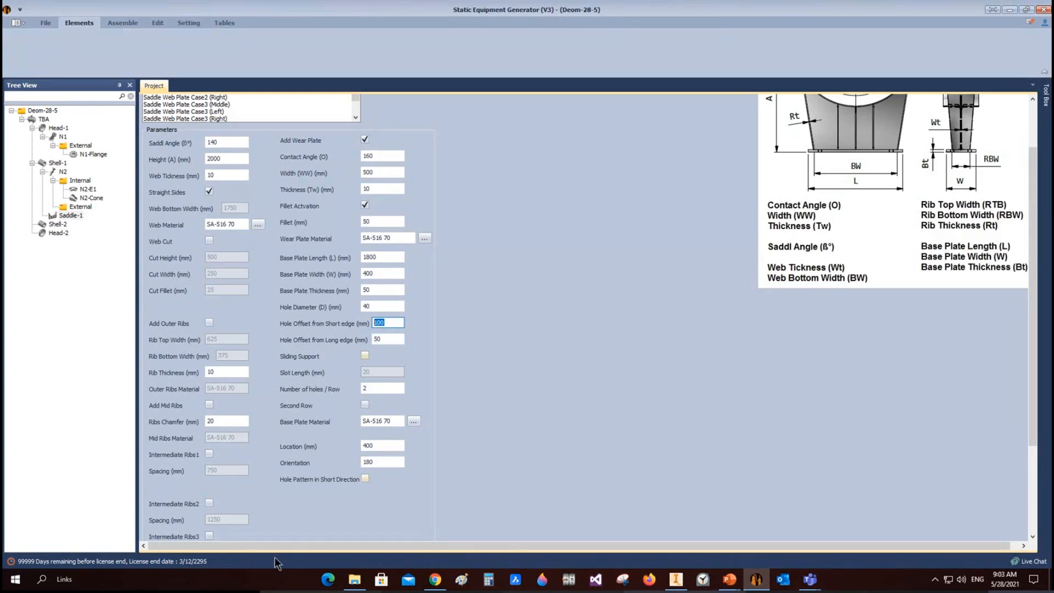
scroll(292, 466, "down", 2)
left_click(160, 531)
Examine the other and API element types available for the TBA vessel and the external attachments available for Shell-1.
left_click(42, 118)
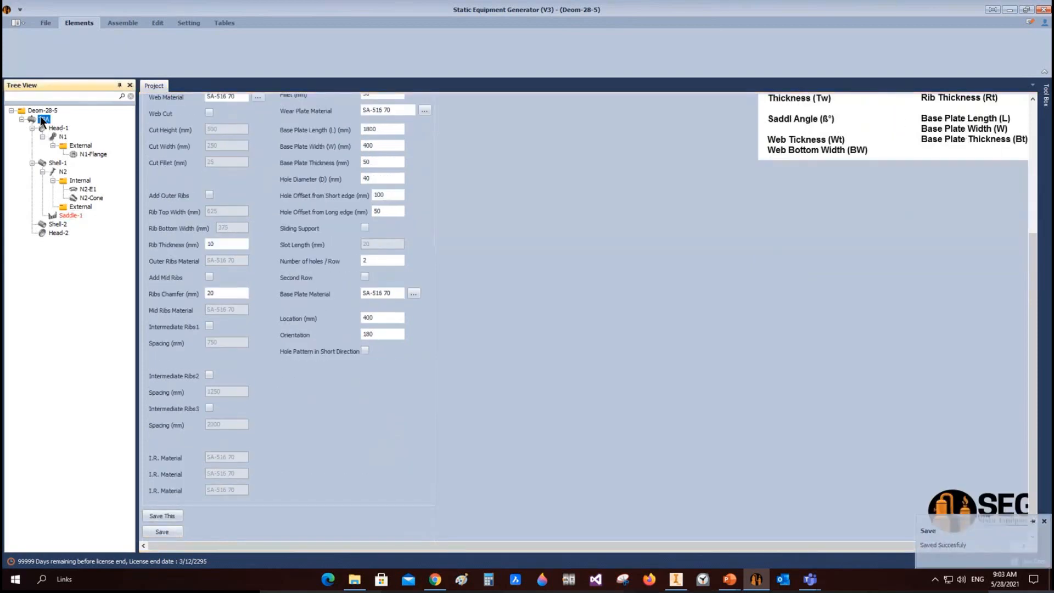
left_click(77, 22)
left_click(586, 61)
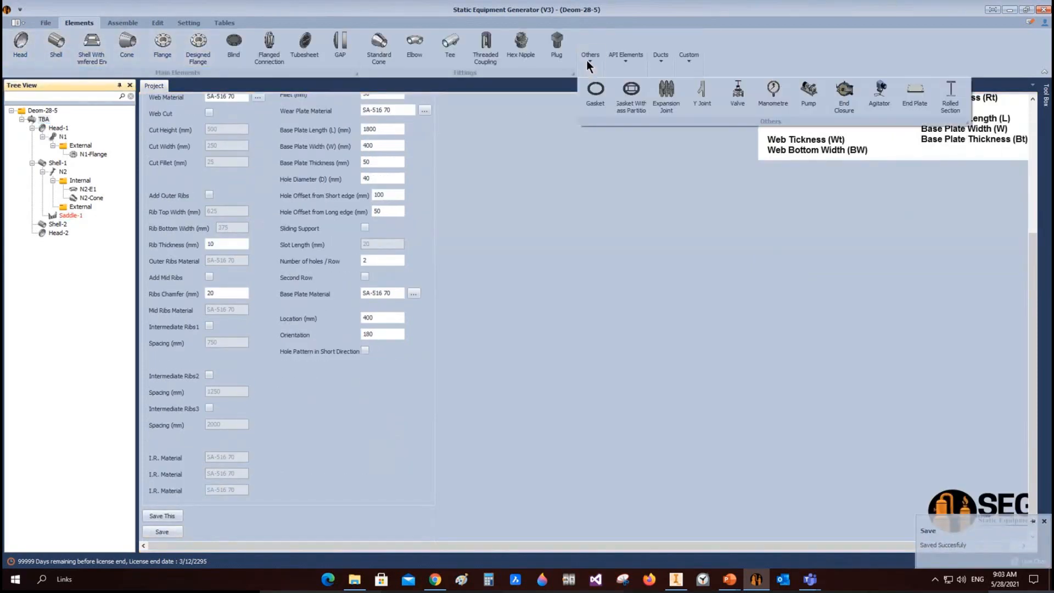
left_click(631, 63)
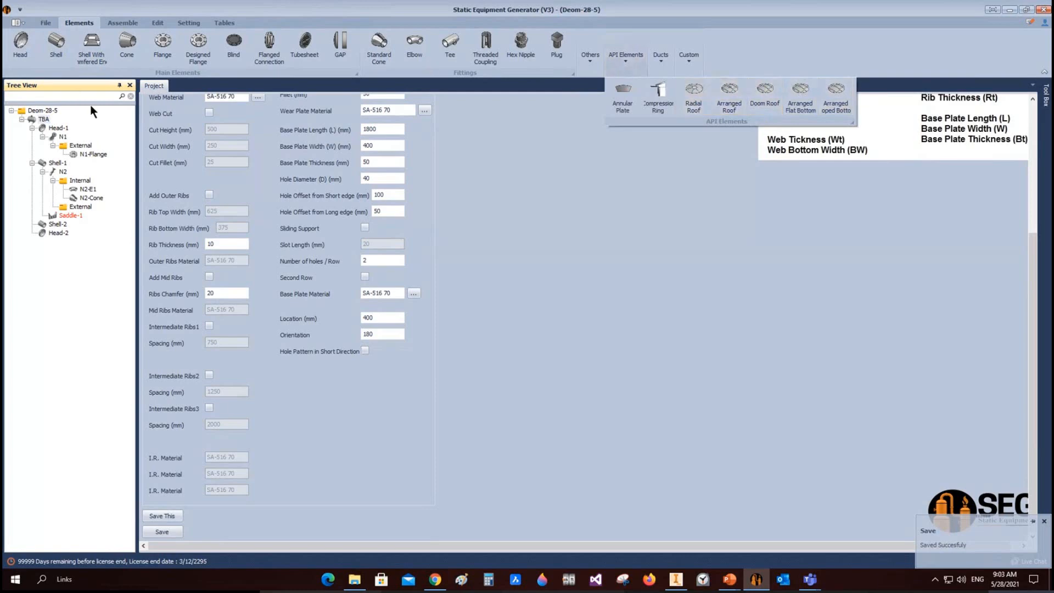
left_click(40, 163)
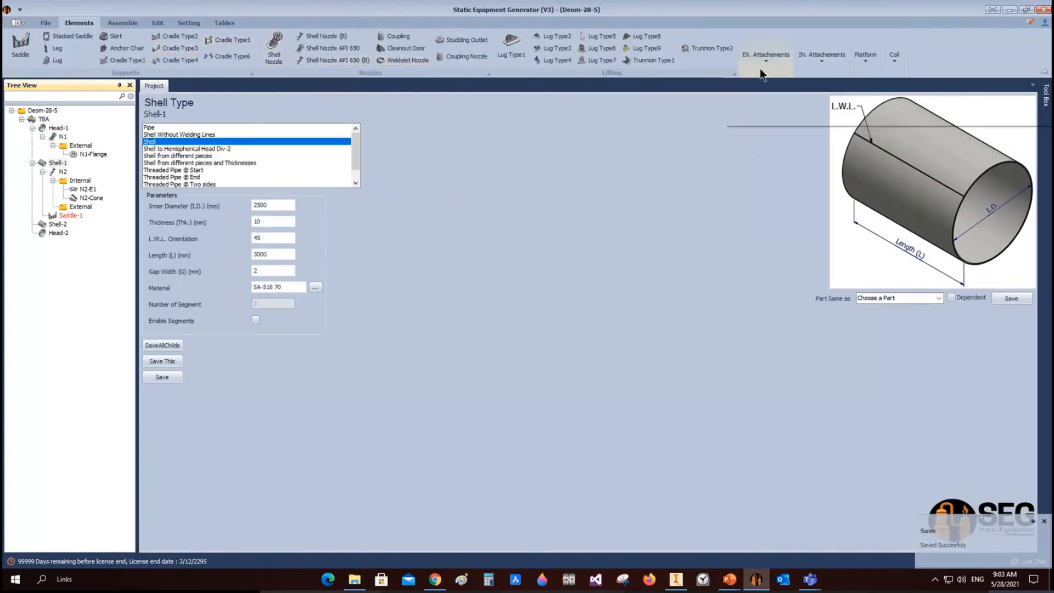
left_click(762, 64)
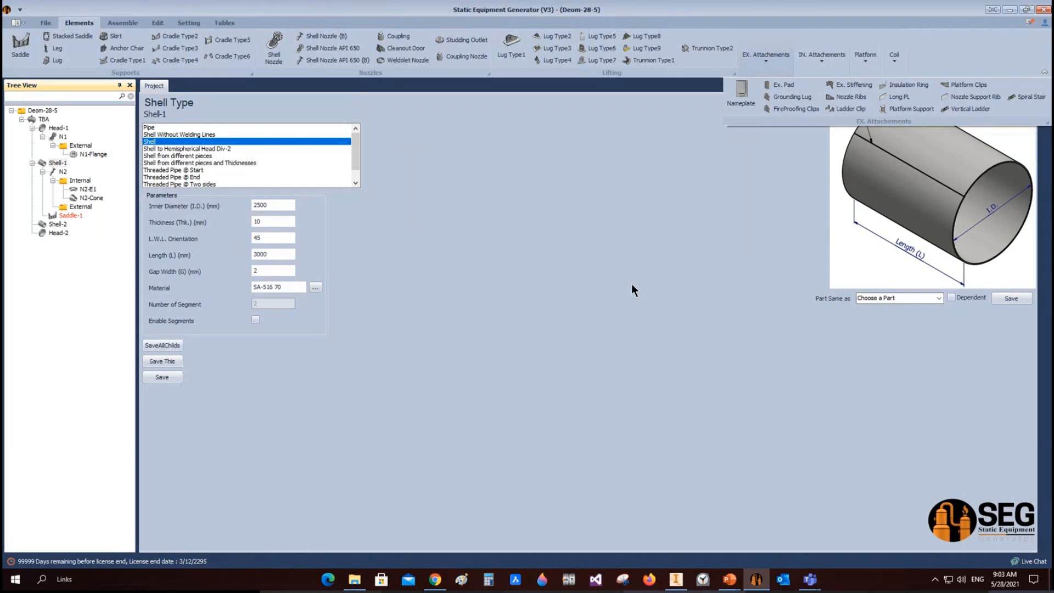
Delete Saddle-1 from Shell-1.
left_click(71, 215)
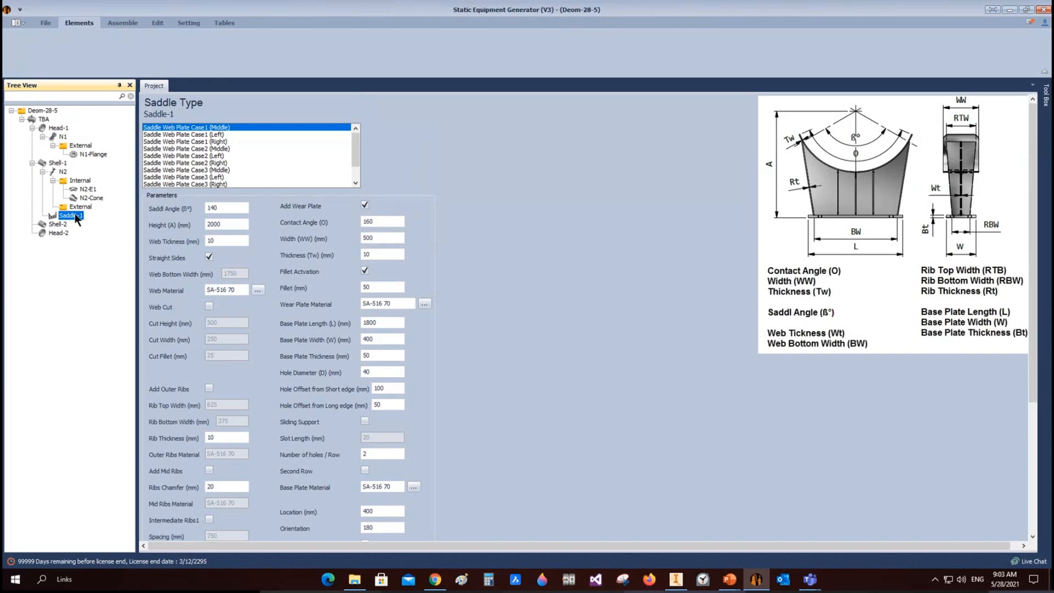
right_click(77, 218)
left_click(113, 239)
Confirm SEG as the company for the drawing border reference and check the options for importing a reference template drawing.
left_click(32, 118)
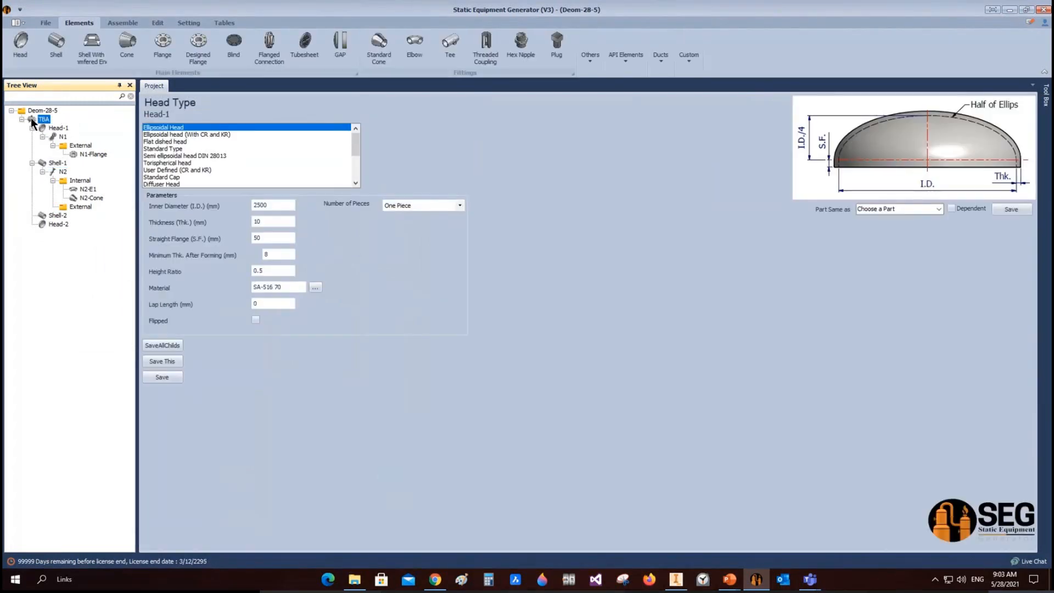
left_click(188, 22)
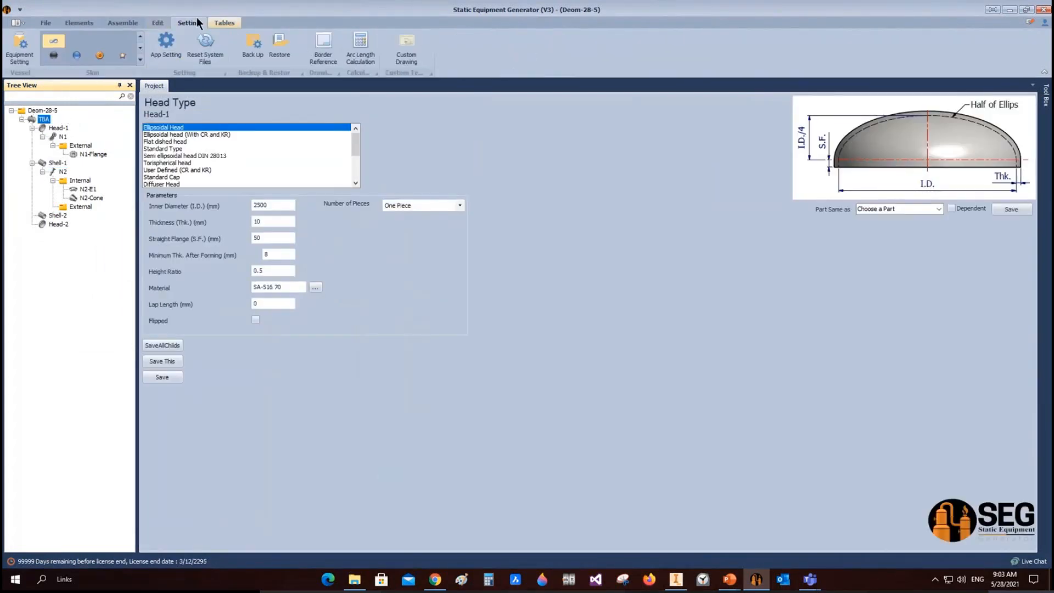
left_click(327, 50)
left_click(604, 236)
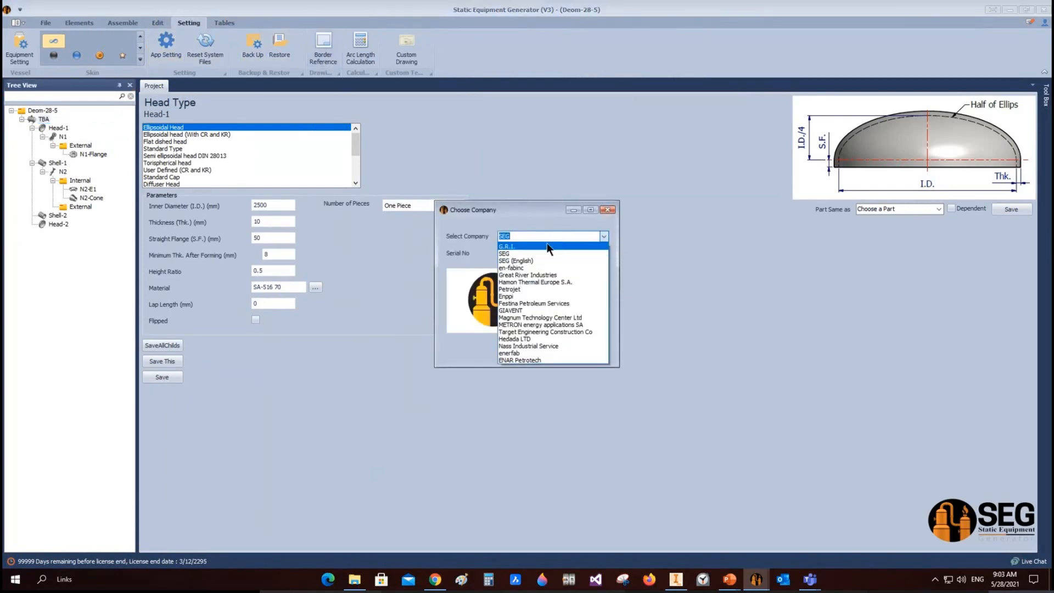
left_click(522, 253)
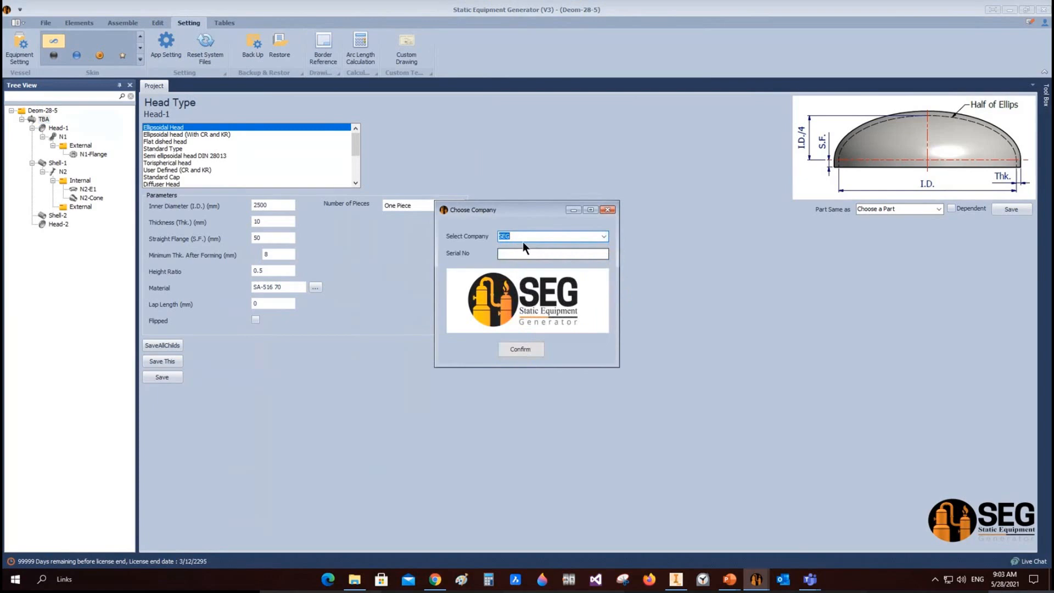
left_click(519, 352)
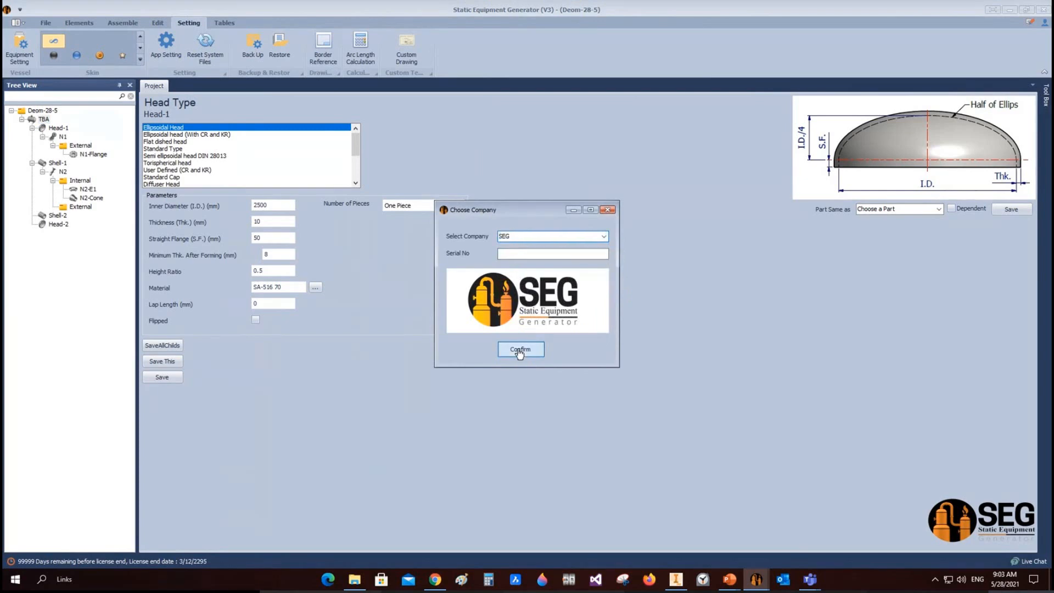
left_click(402, 55)
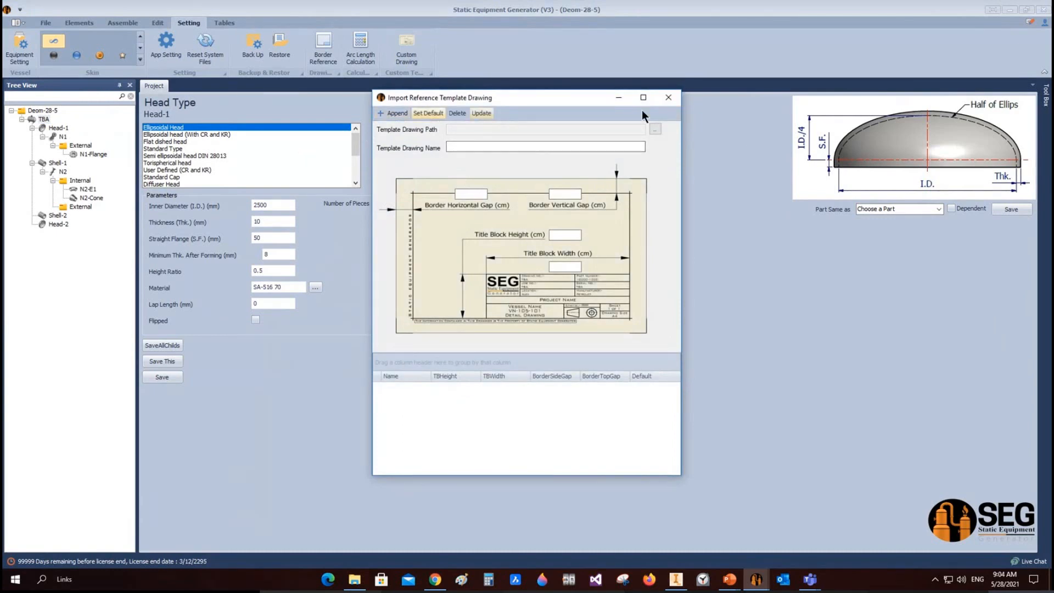
left_click(668, 97)
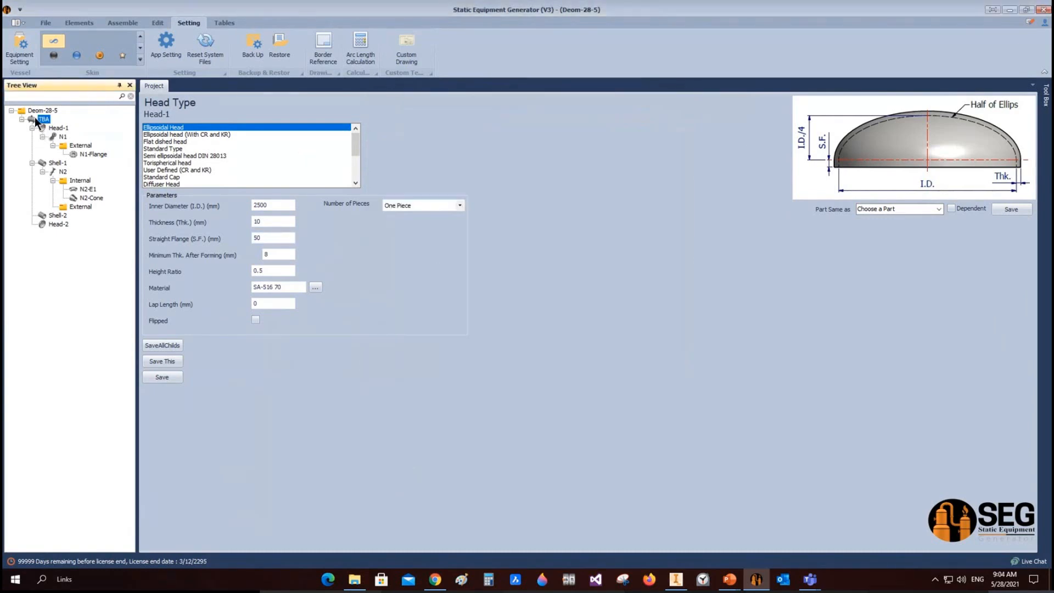
Start a drawing for the TBA vessel and set its sheet size to A1.
right_click(35, 117)
mouse_move(93, 148)
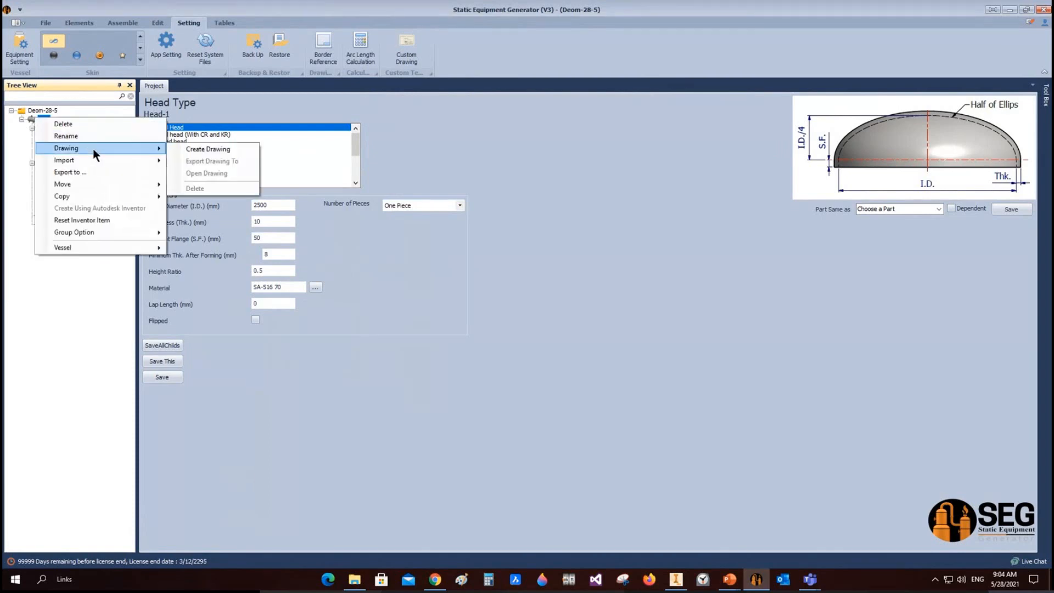
left_click(254, 150)
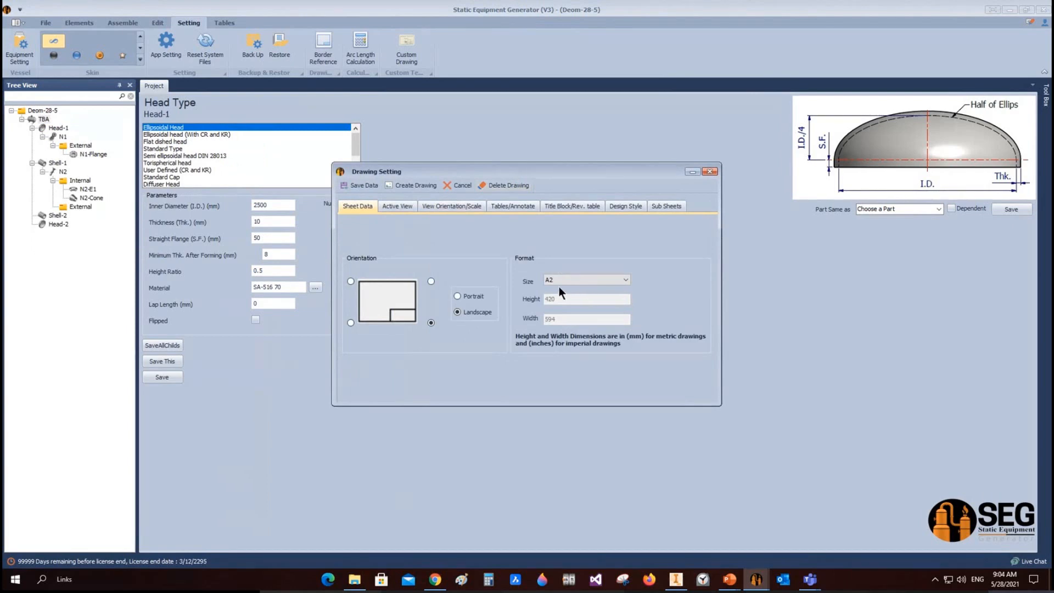
left_click(575, 281)
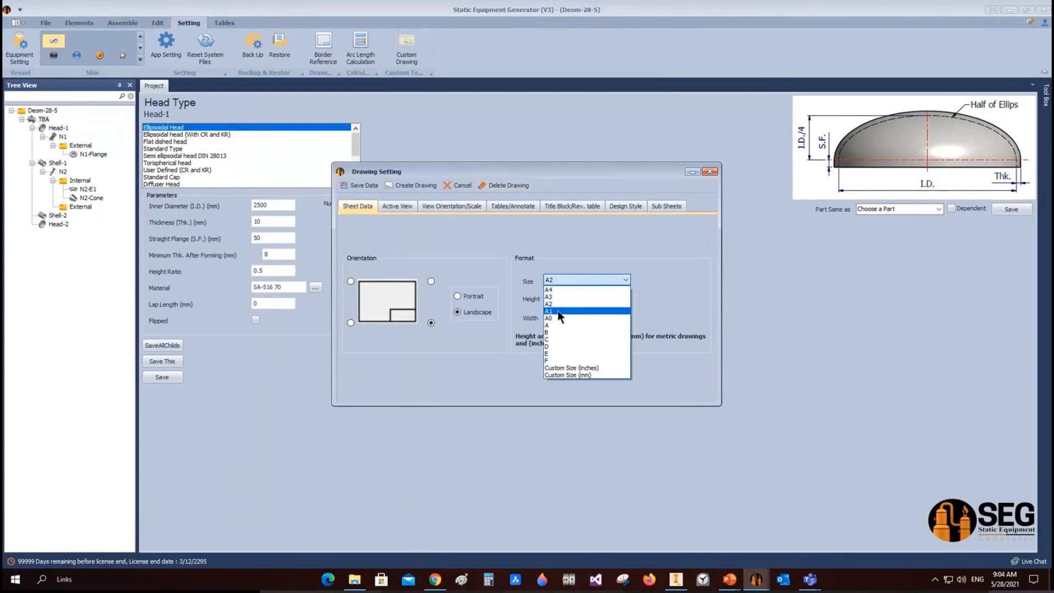
left_click(553, 311)
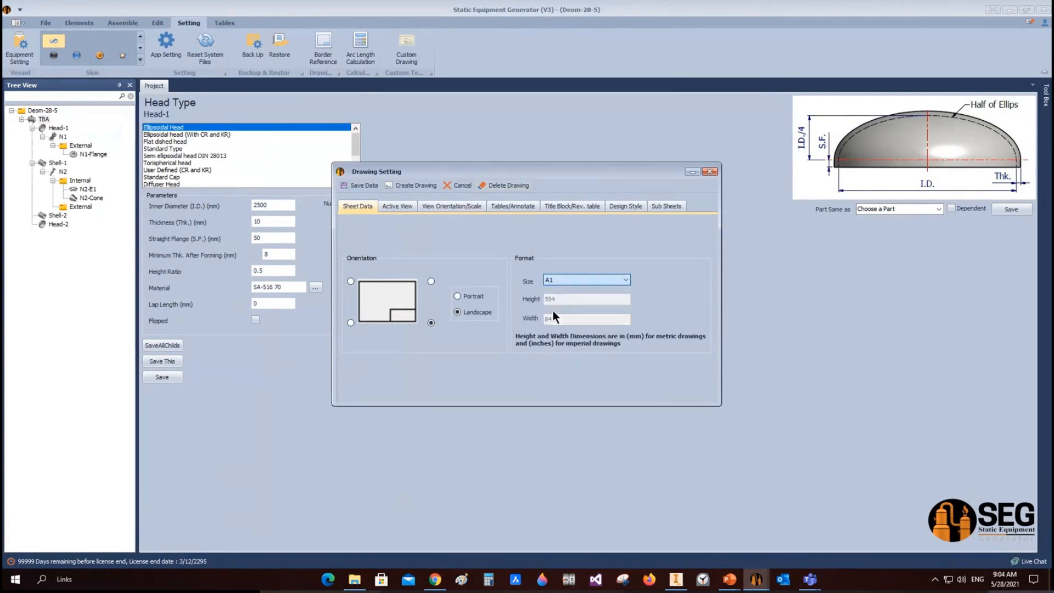
Add the right side view to the drawing's active views alongside the elevation.
left_click(391, 207)
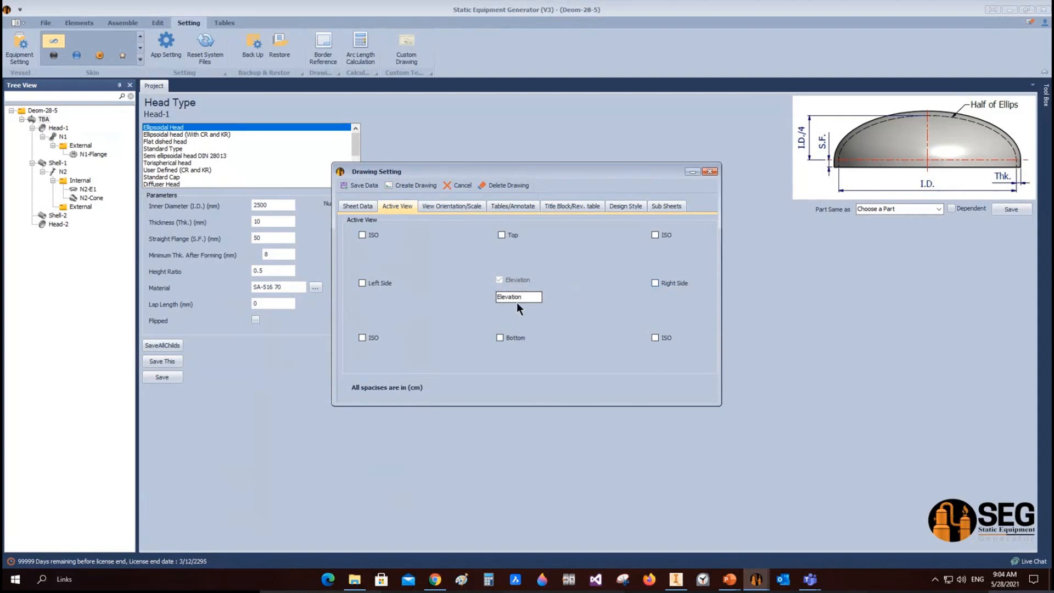
left_click(667, 285)
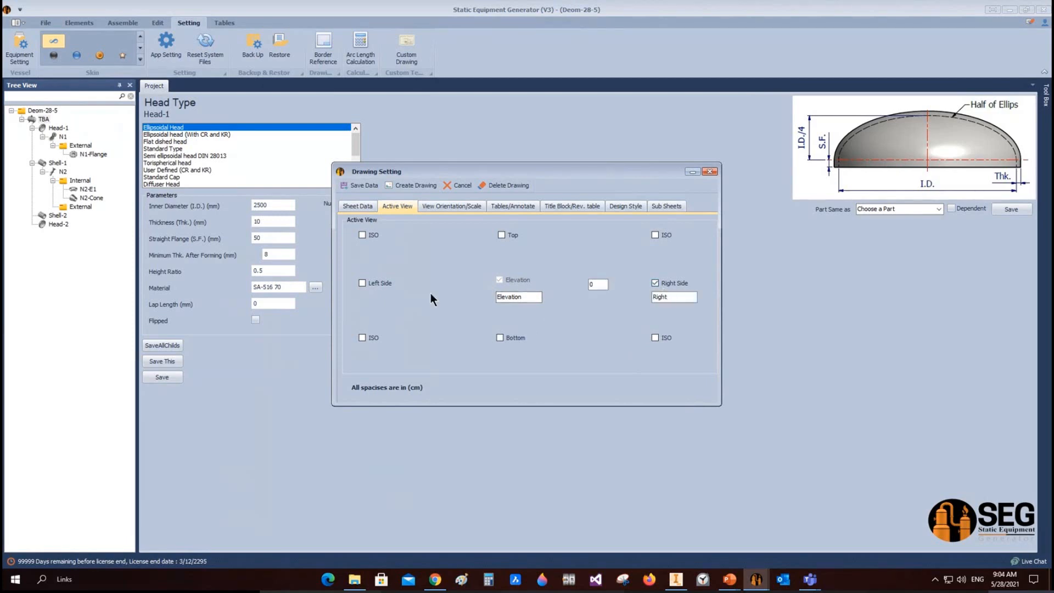
left_click_drag(540, 297, 481, 305)
double_click(596, 286)
Check the drawing's Left elevation orientation and its location and scale settings against the vessel's left view in Inventor.
left_click(465, 206)
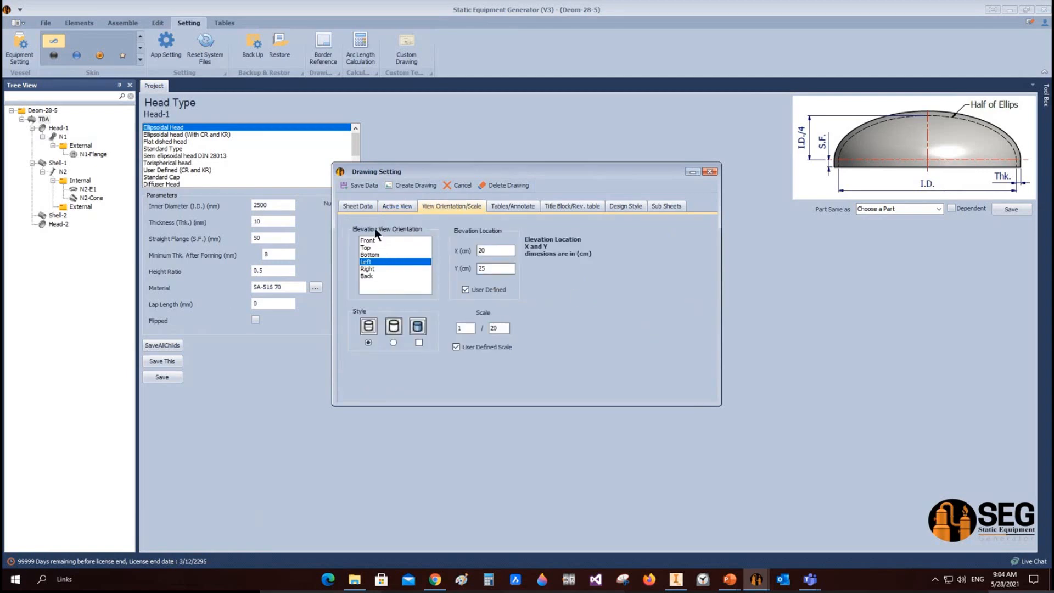
left_click(676, 579)
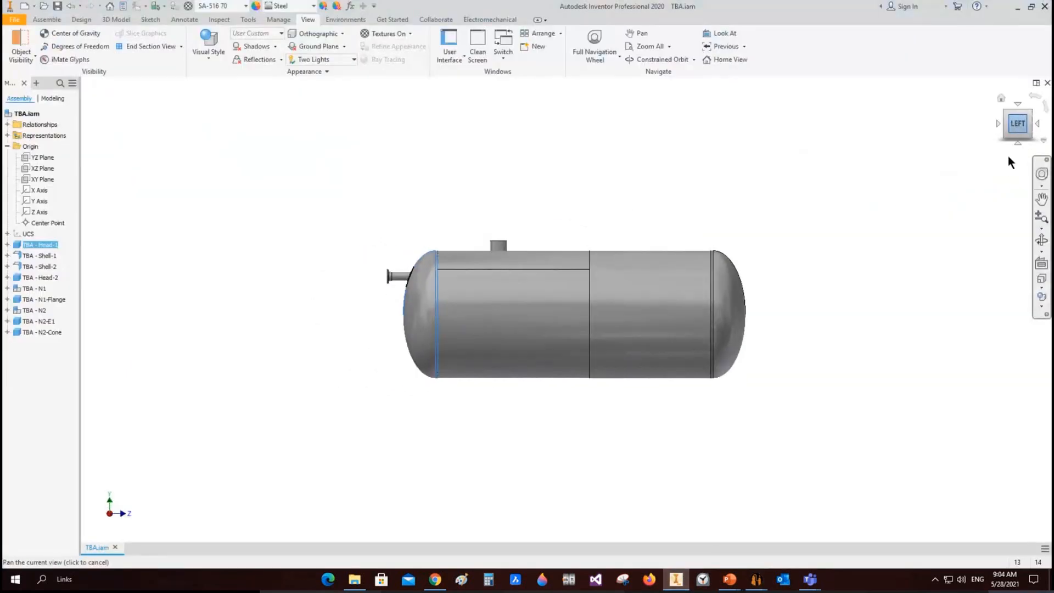
scroll(824, 324, "down", 2)
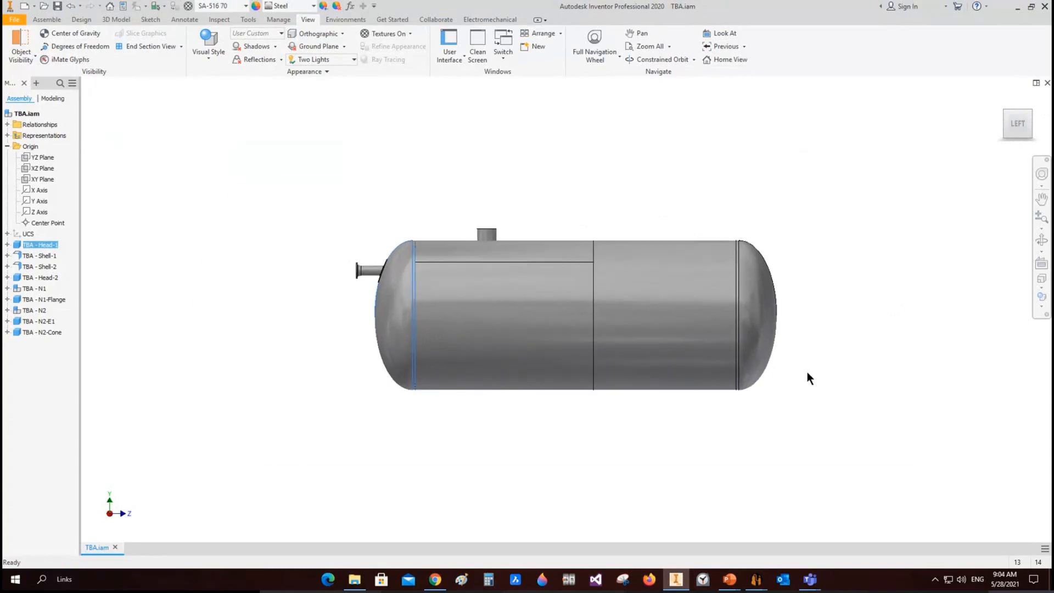
mouse_move(757, 579)
left_click(810, 532)
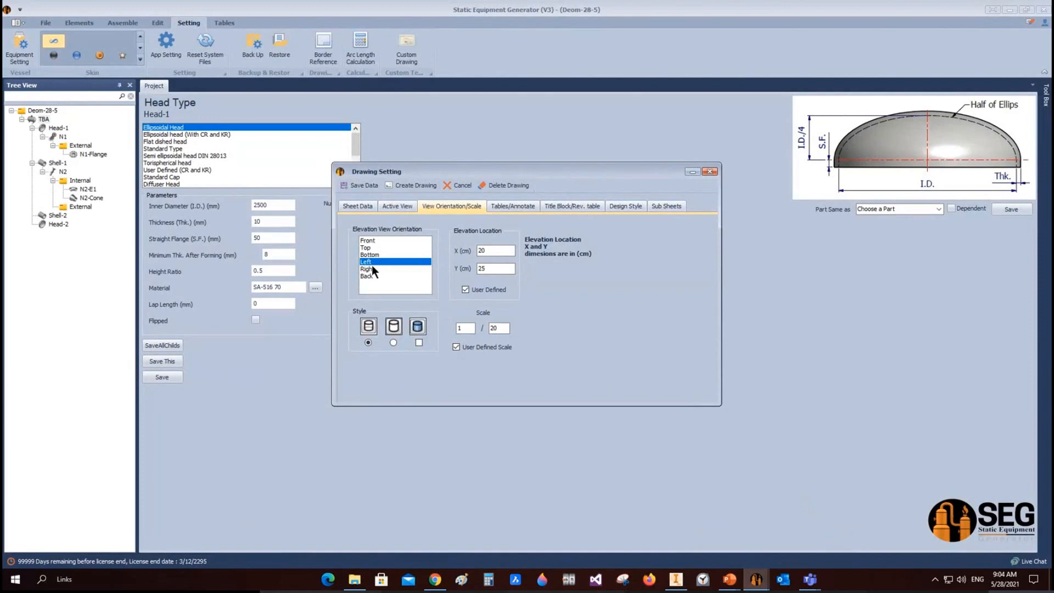
left_click(679, 584)
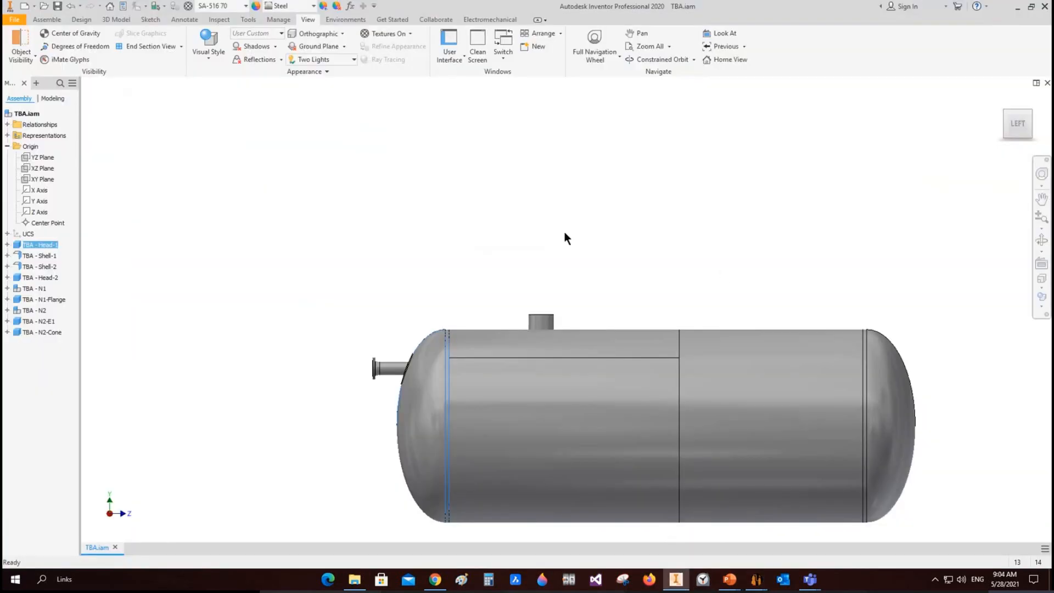
scroll(706, 318, "down", 3)
left_click(286, 132)
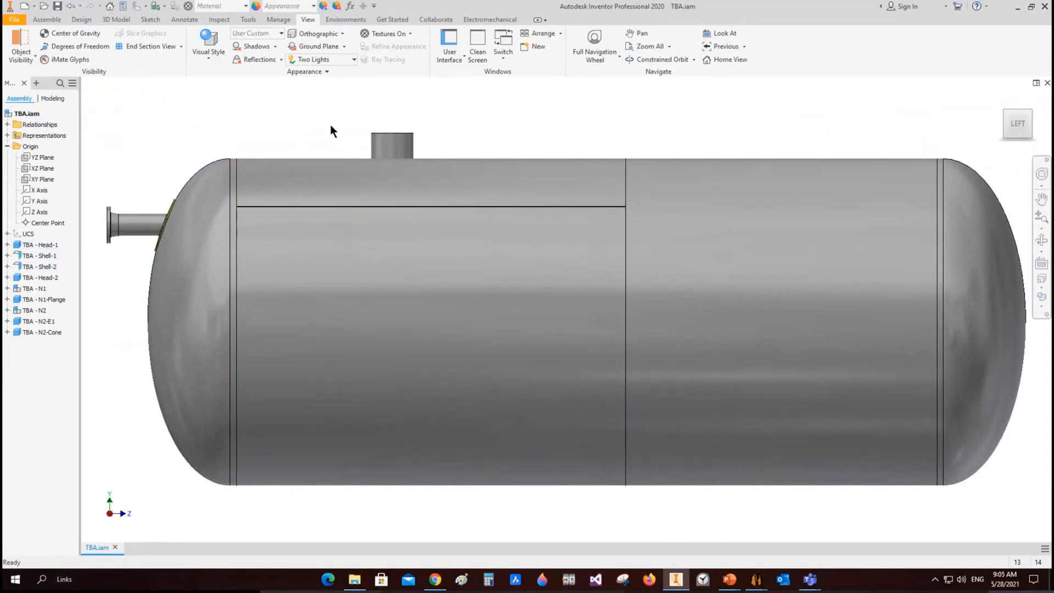
Check the vessel's back view in Inventor and return to the drawing settings in Static Equipment Generator.
left_click_drag(986, 130, 468, 229)
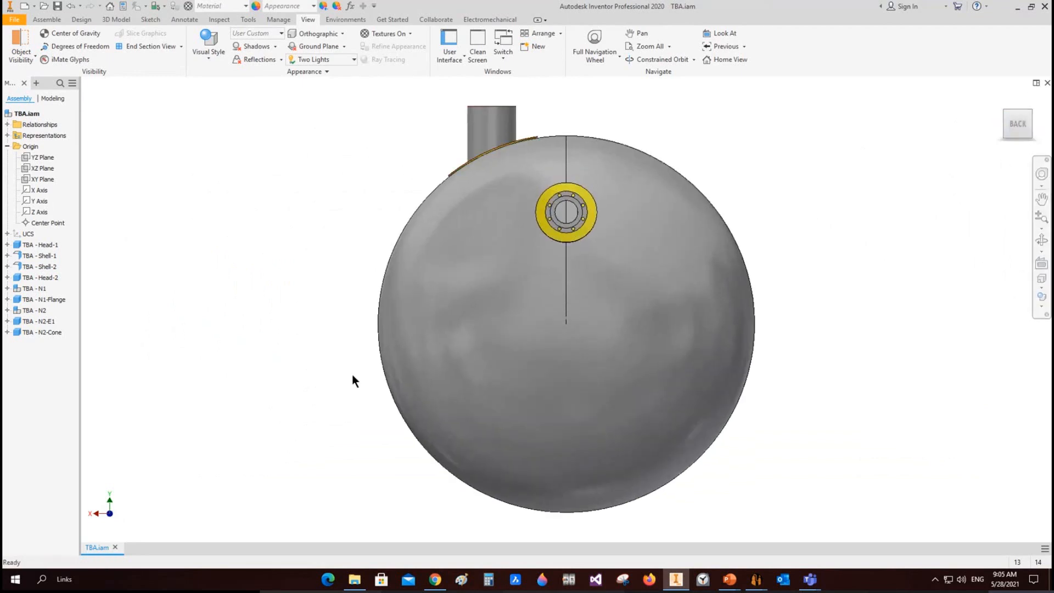
mouse_move(756, 580)
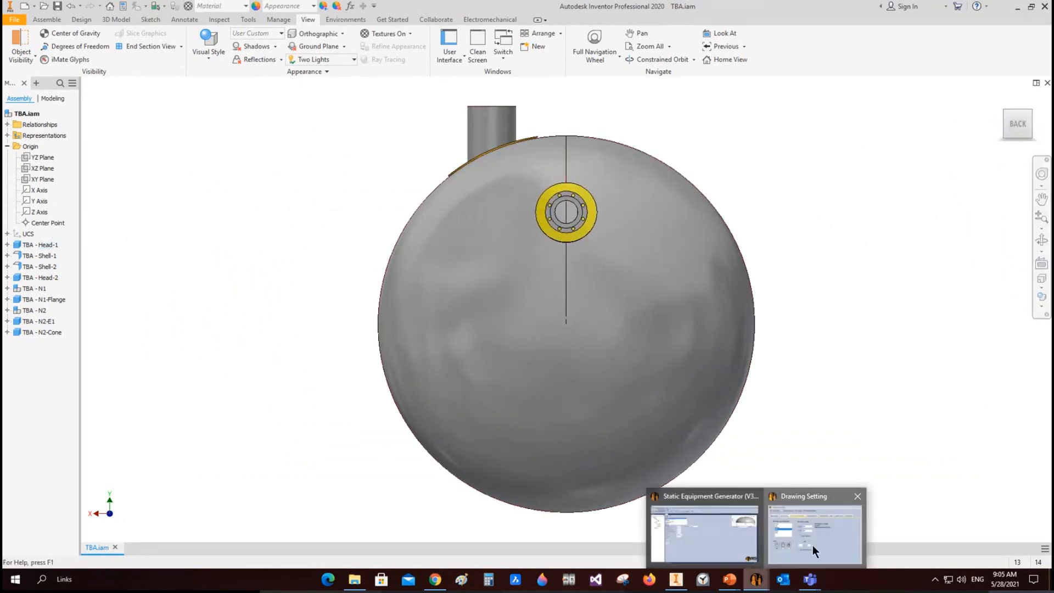
left_click(813, 545)
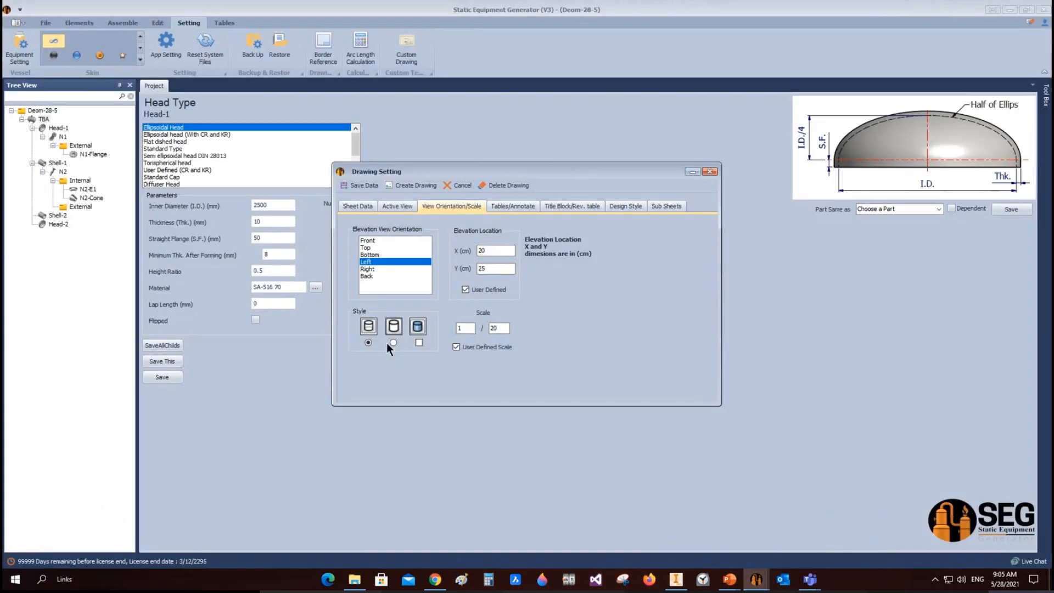
Set the elevation view orientation to Left and its user-defined location to X 3 cm and Y 30 cm.
left_click(364, 269)
left_click(384, 261)
double_click(493, 252)
type("3")
double_click(491, 269)
type("30")
double_click(498, 328)
Include the flange, nozzle and fitting tables in the drawing.
left_click(511, 206)
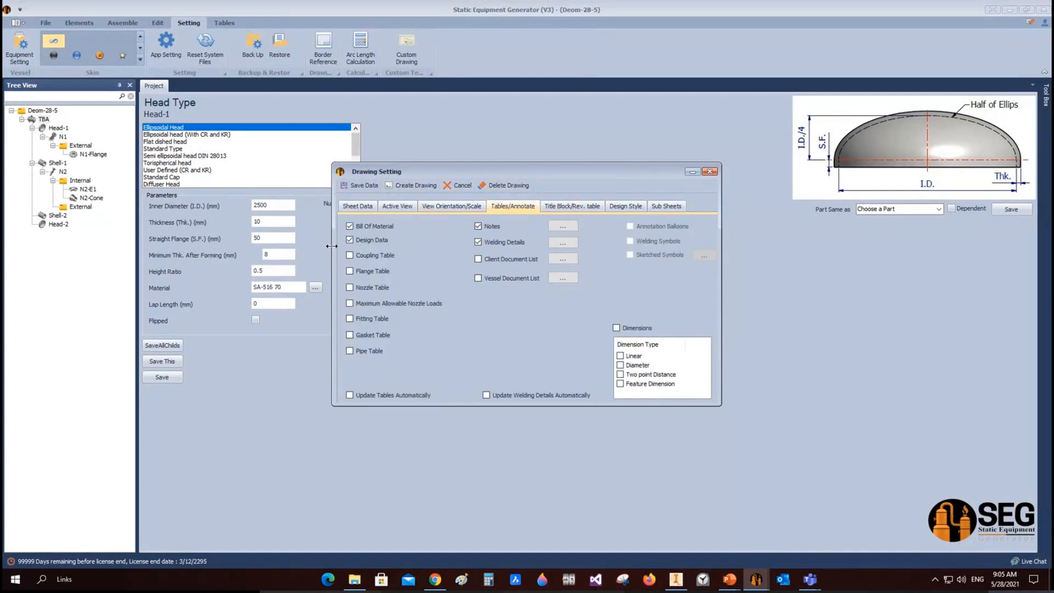
left_click(348, 271)
left_click(361, 287)
Review the drawing notes and the option for importing them from an Excel file.
left_click(567, 225)
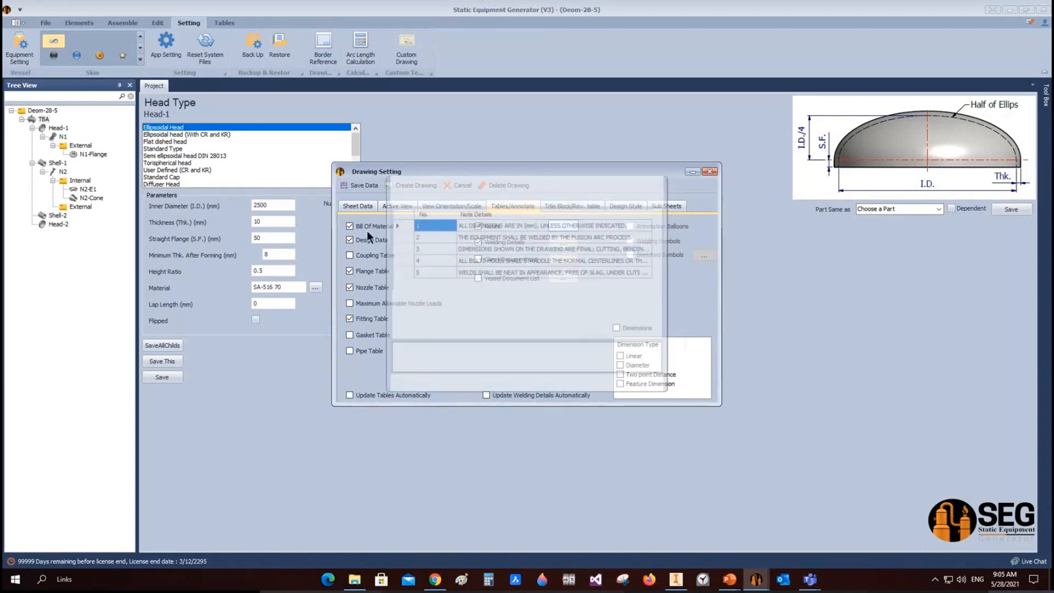
left_click(650, 184)
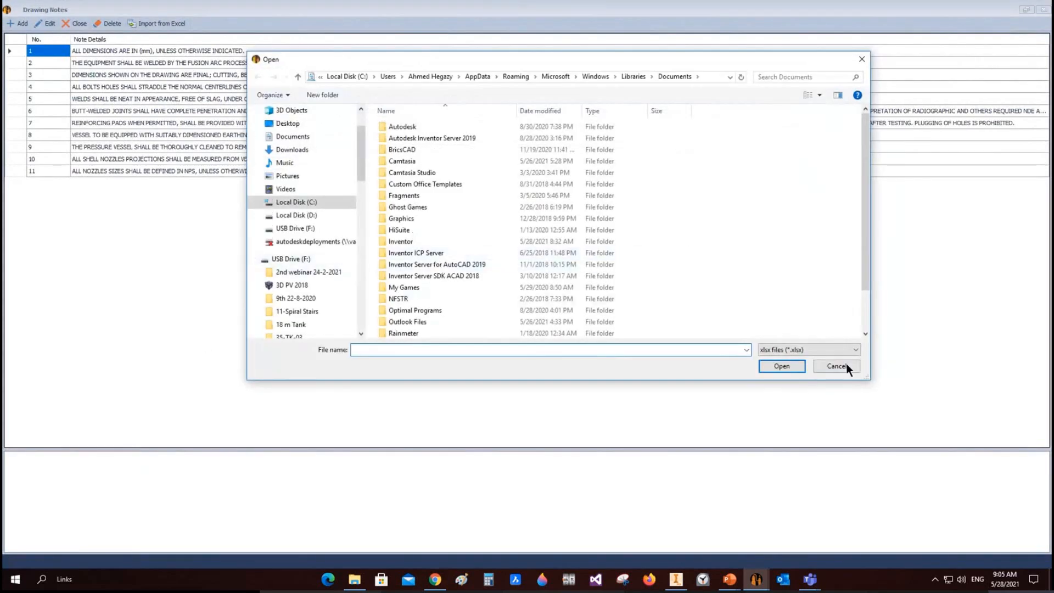
left_click(846, 365)
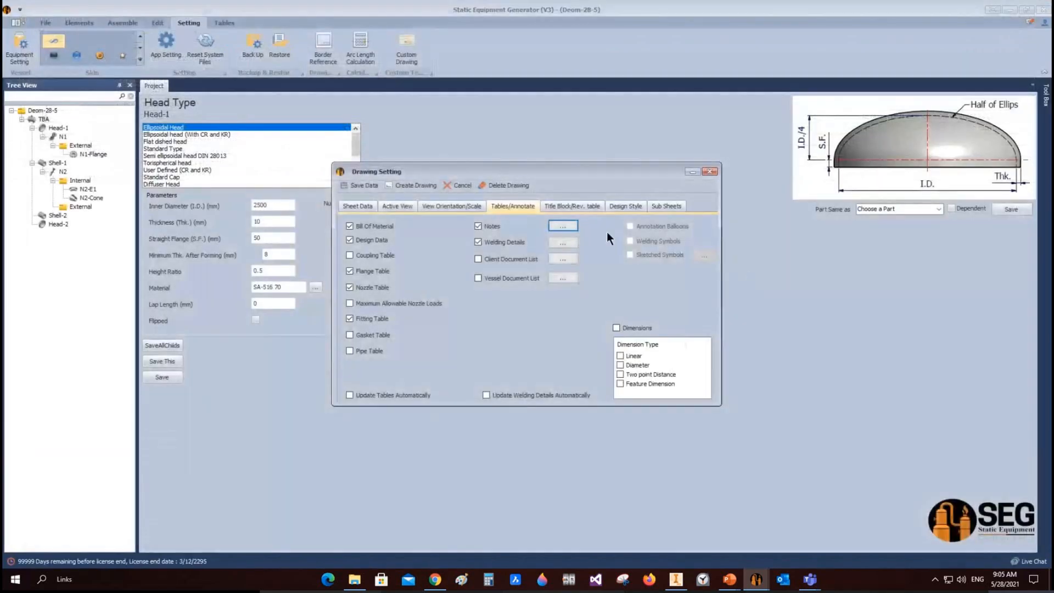
Browse the drawing's welding details and deselect the NW1 nozzle weld.
left_click(564, 243)
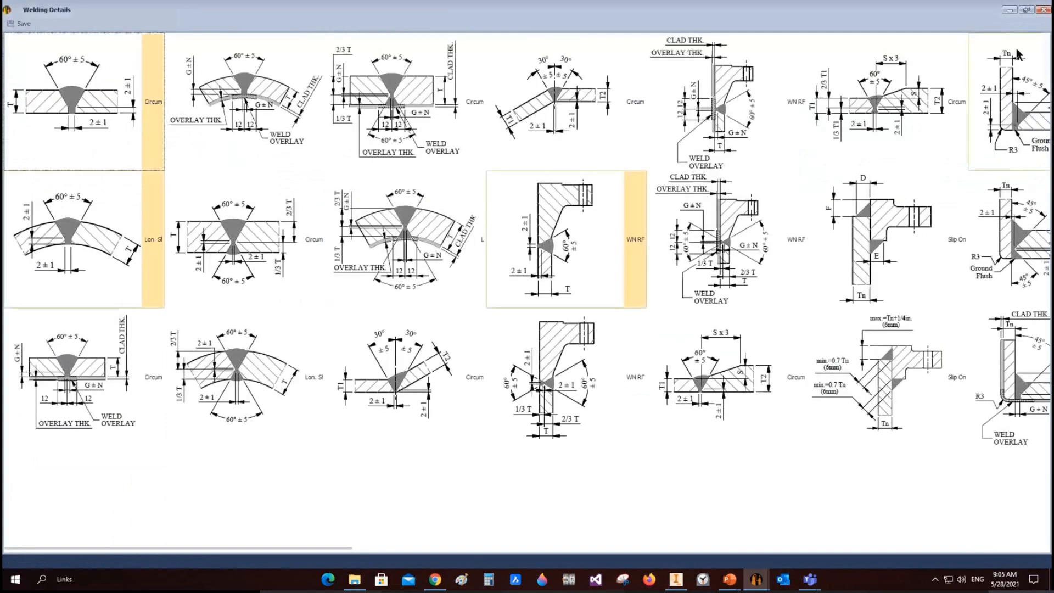
scroll(465, 240, "right", 2)
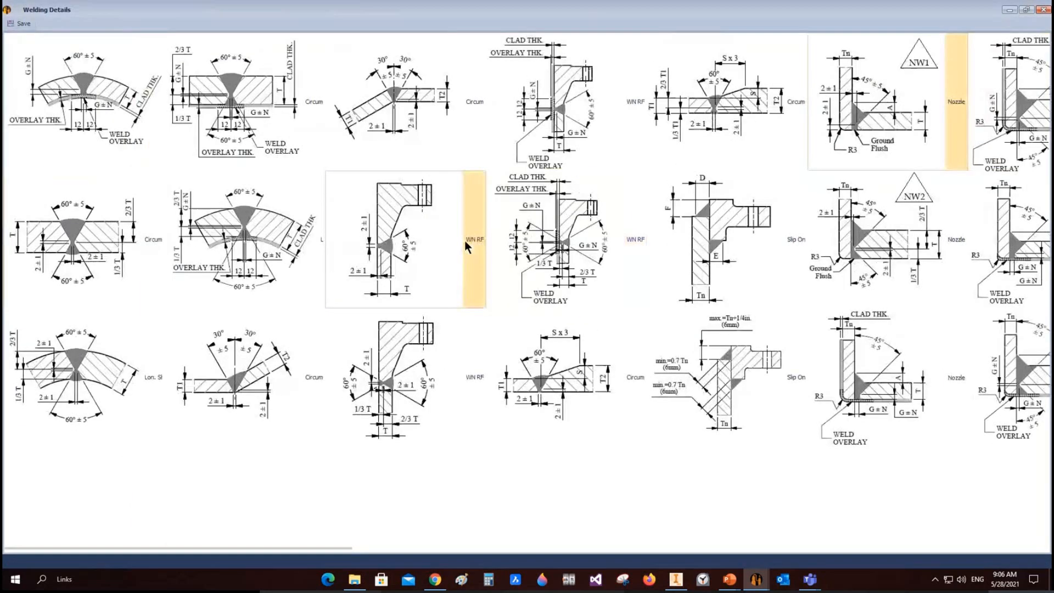
scroll(464, 239, "right", 3)
scroll(465, 239, "right", 3)
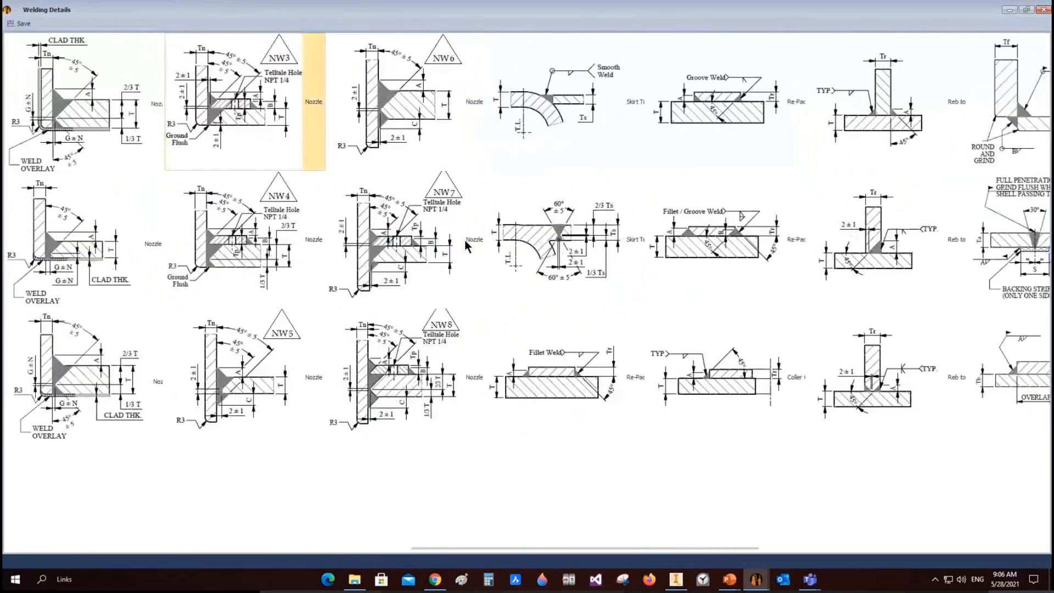
scroll(465, 240, "left", 10)
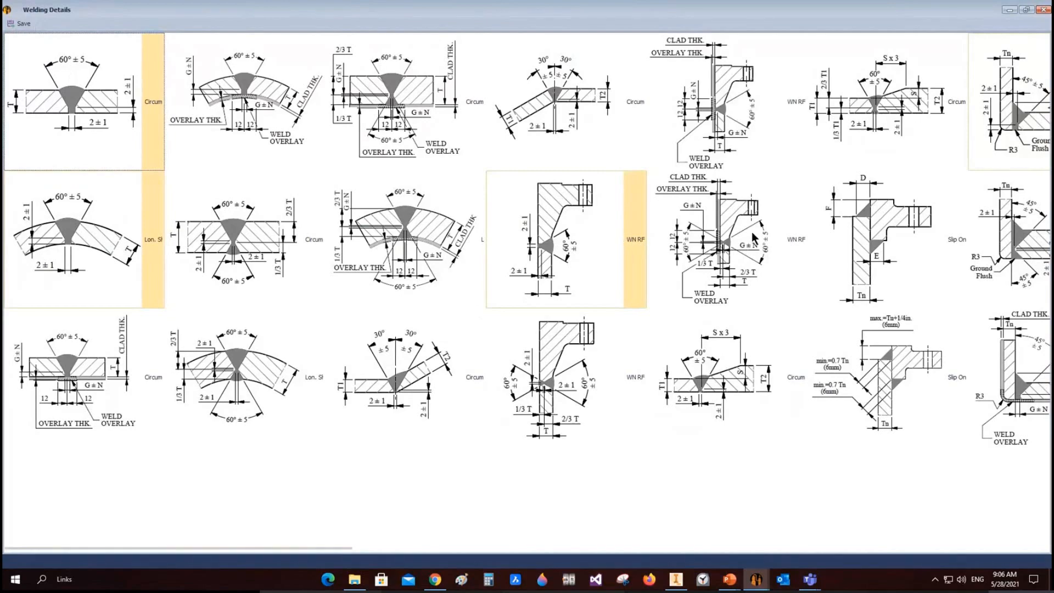
scroll(751, 230, "right", 1)
scroll(749, 225, "right", 1)
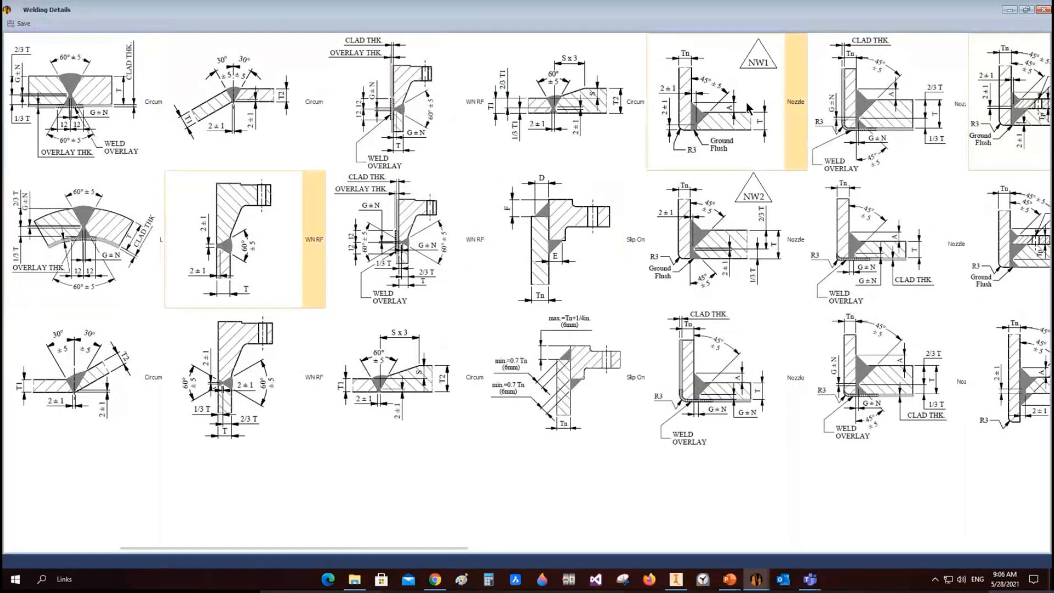
scroll(728, 122, "right", 1)
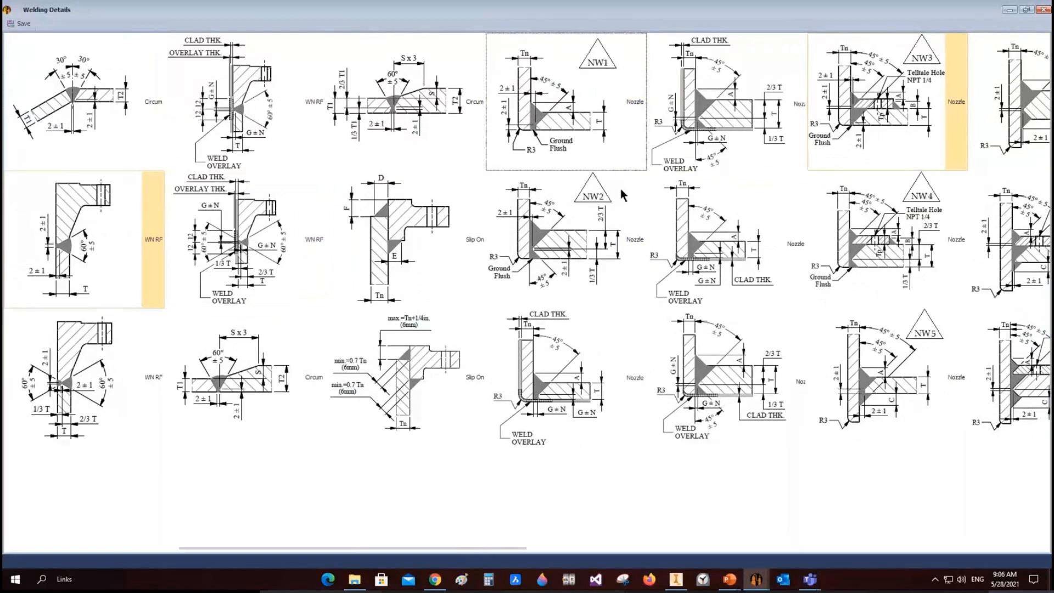
scroll(623, 194, "right", 1)
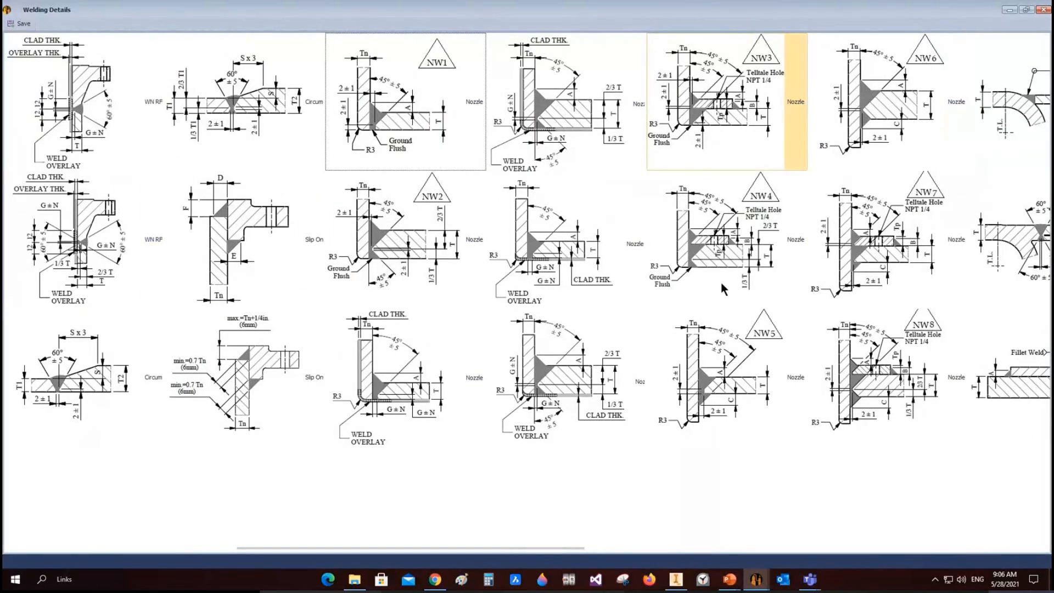
Add the NW7 nozzle, fillet-weld Re-Pad and first Reb weld details to the selection and save the welding details.
left_click(873, 246)
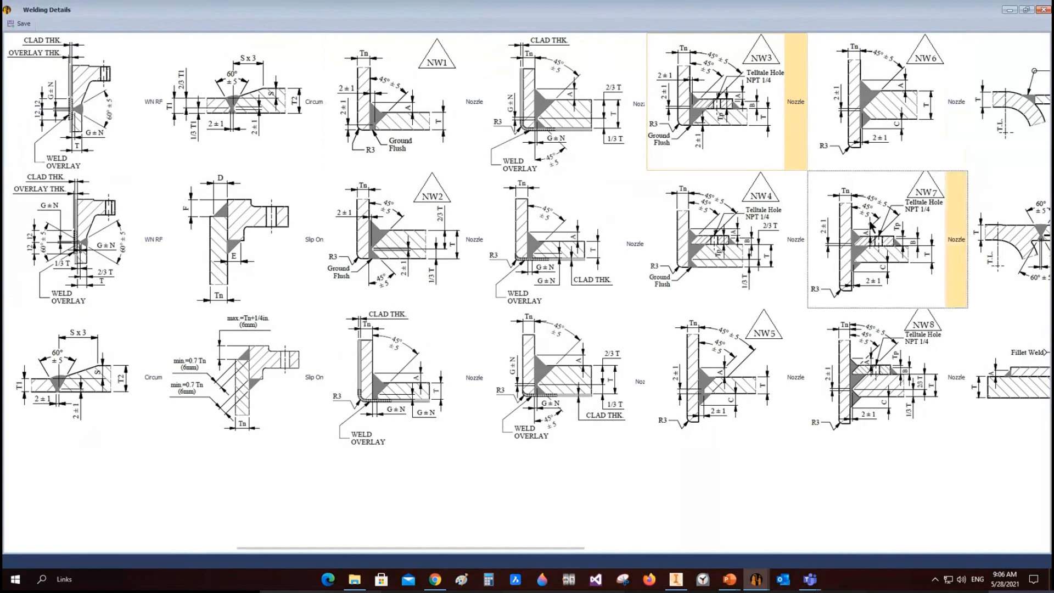
scroll(674, 242, "right", 2)
scroll(674, 243, "right", 1)
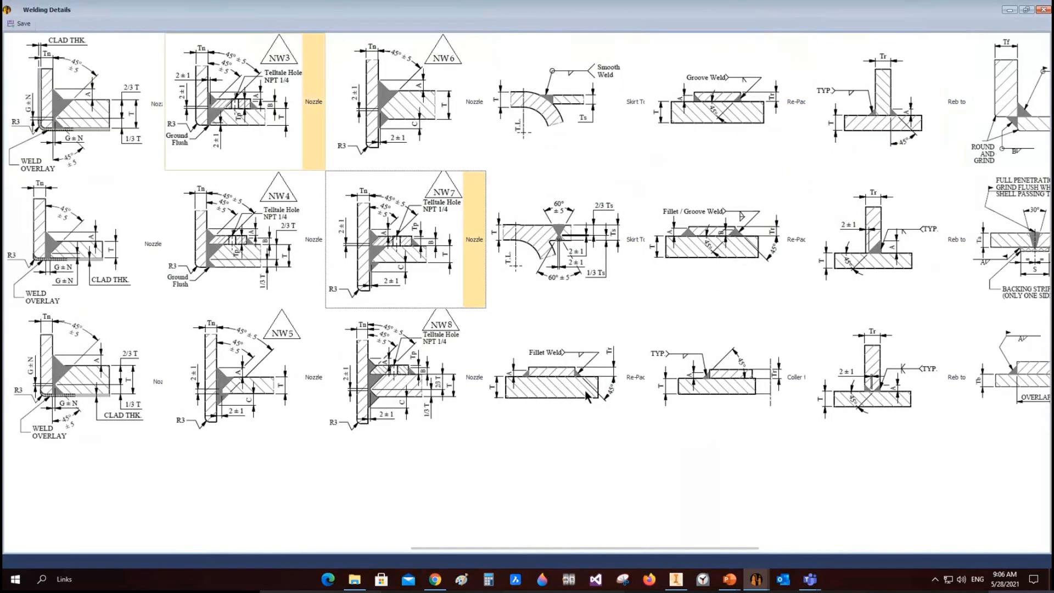
left_click(585, 393)
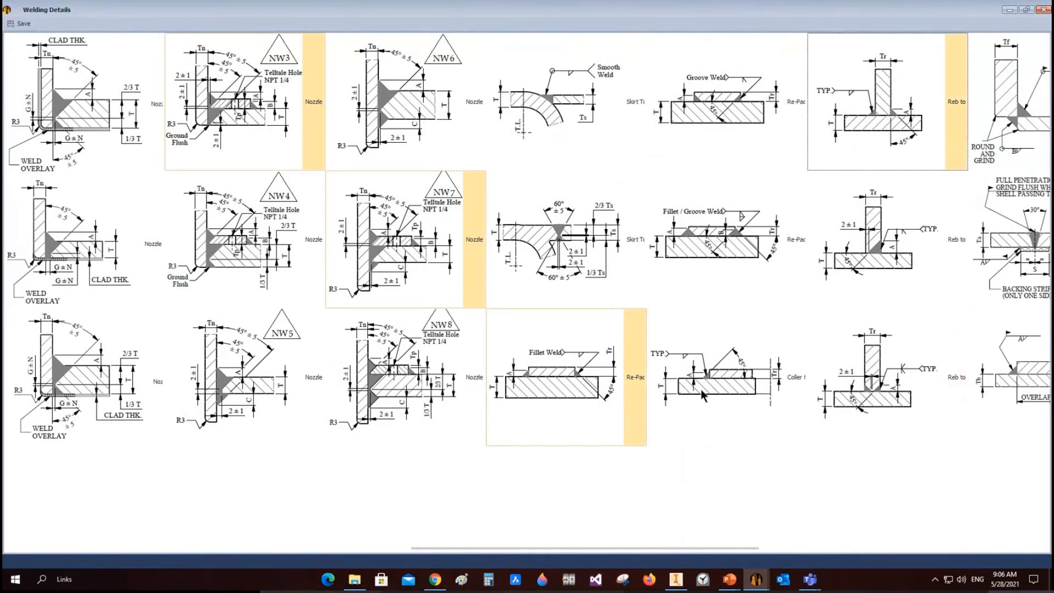
left_click(21, 25)
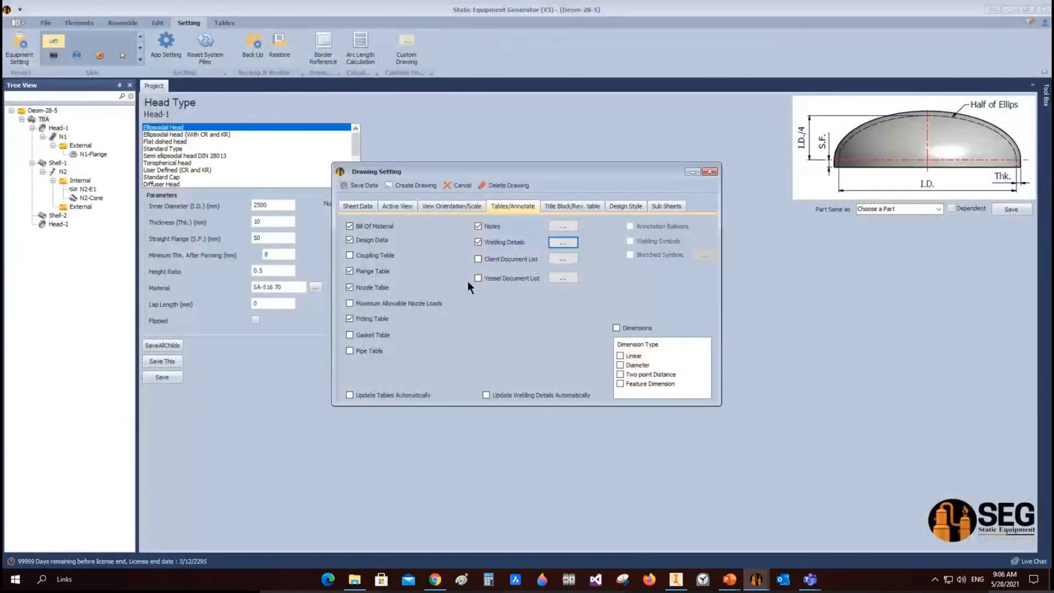
Include the client document list and vessel document list in the drawing and review their entries.
left_click(477, 260)
left_click(561, 260)
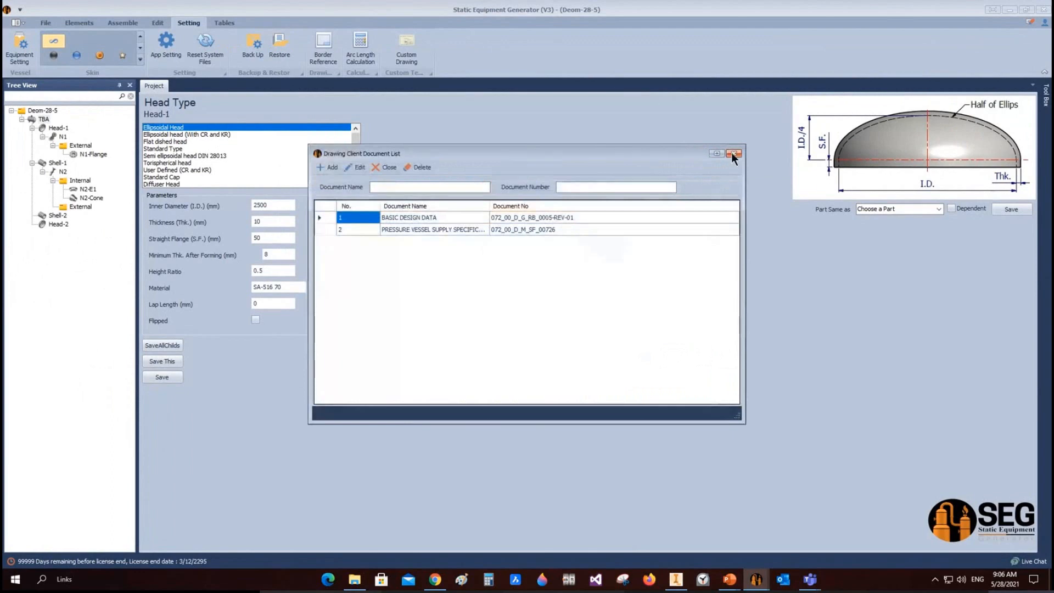
left_click(734, 153)
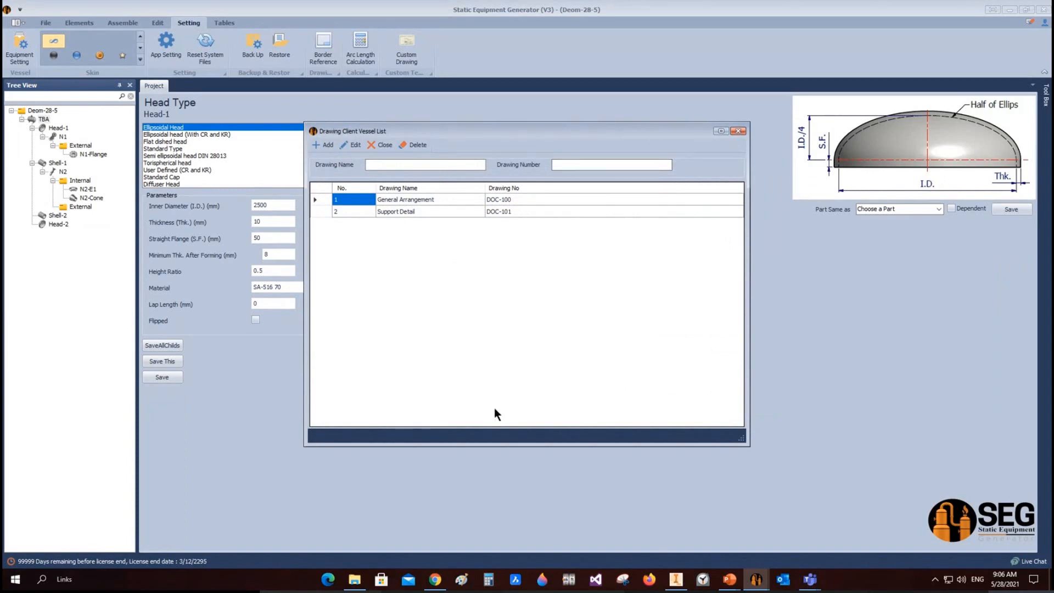
left_click(736, 130)
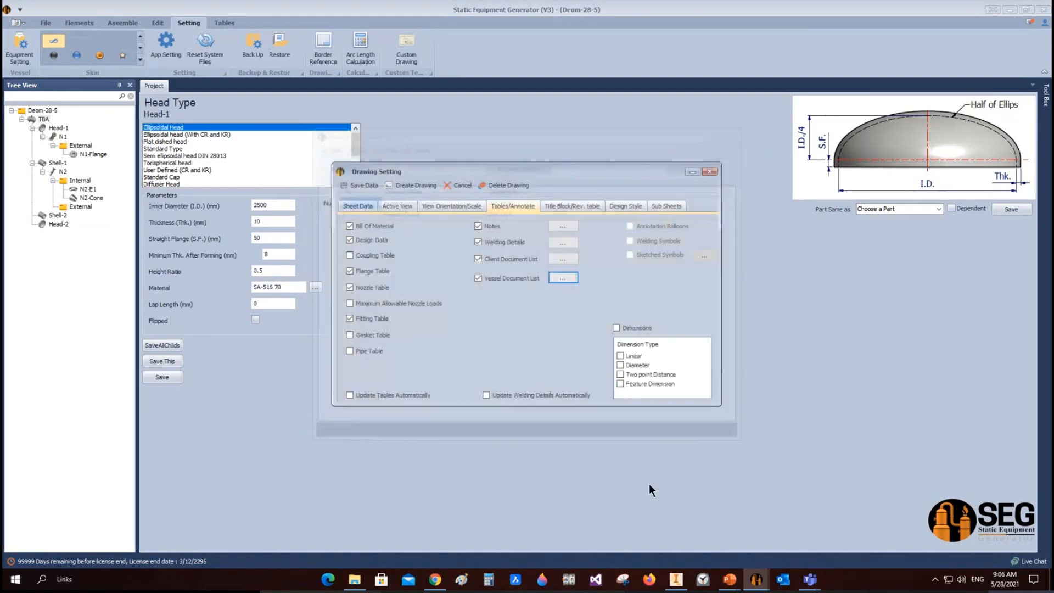
Edit the empty row of the drawing's revision table as revision 0 with the description "issued for review".
left_click(565, 204)
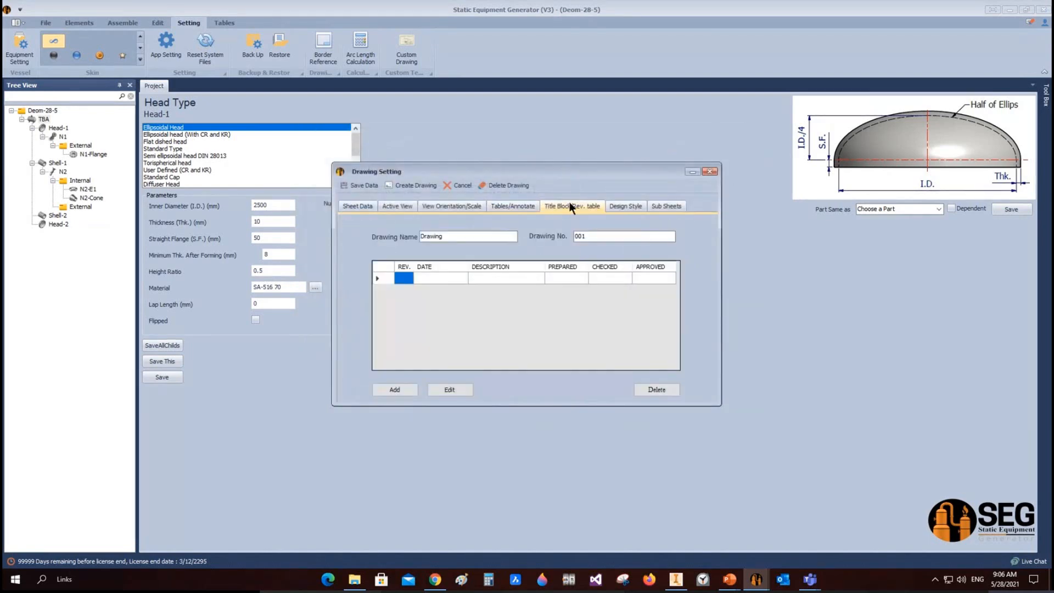
left_click(384, 277)
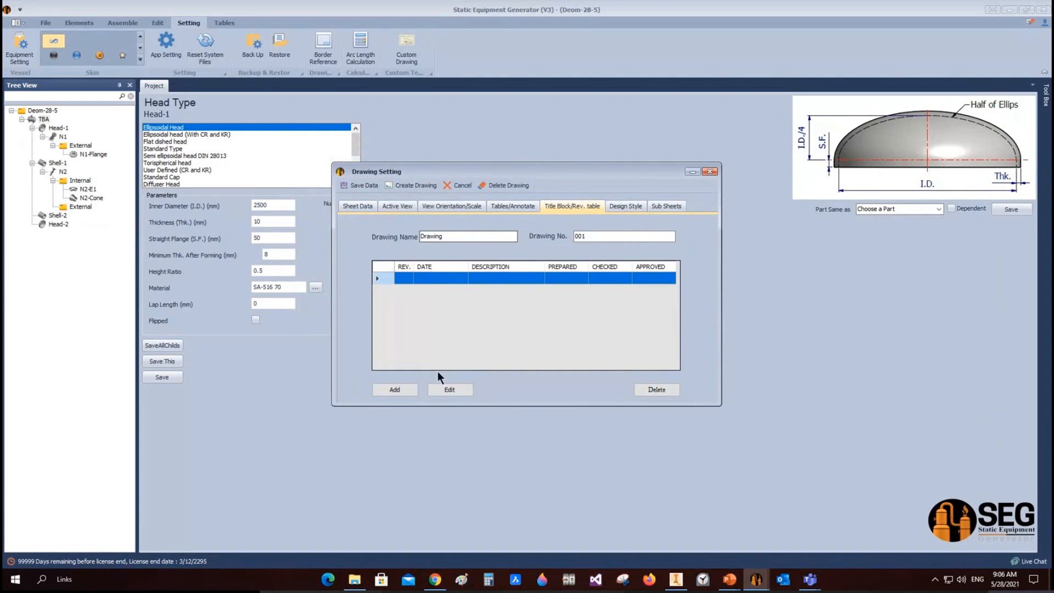
left_click(450, 390)
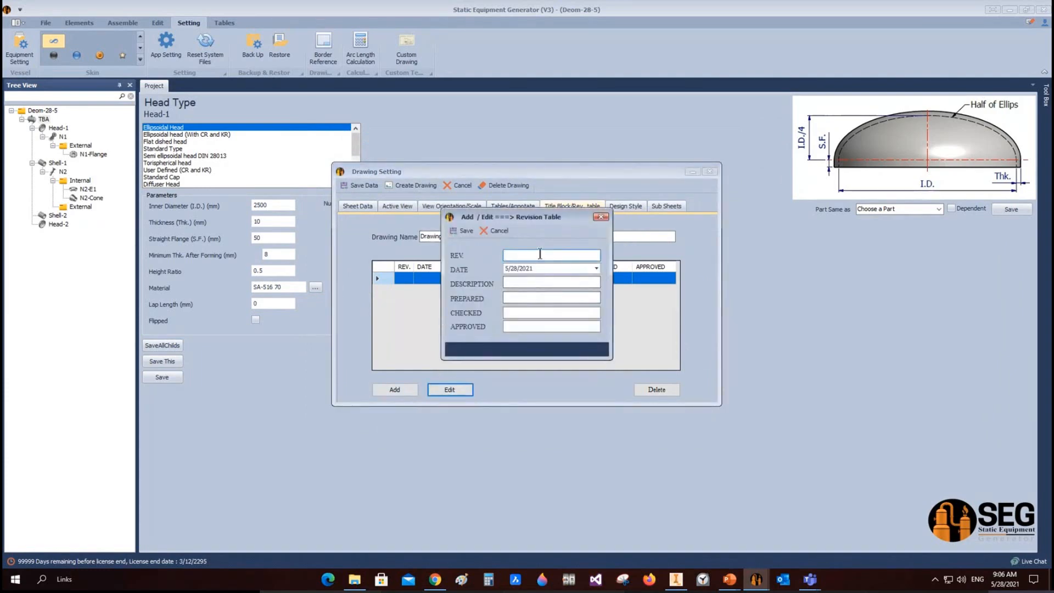
type("0")
left_click(545, 281)
type("issued for ")
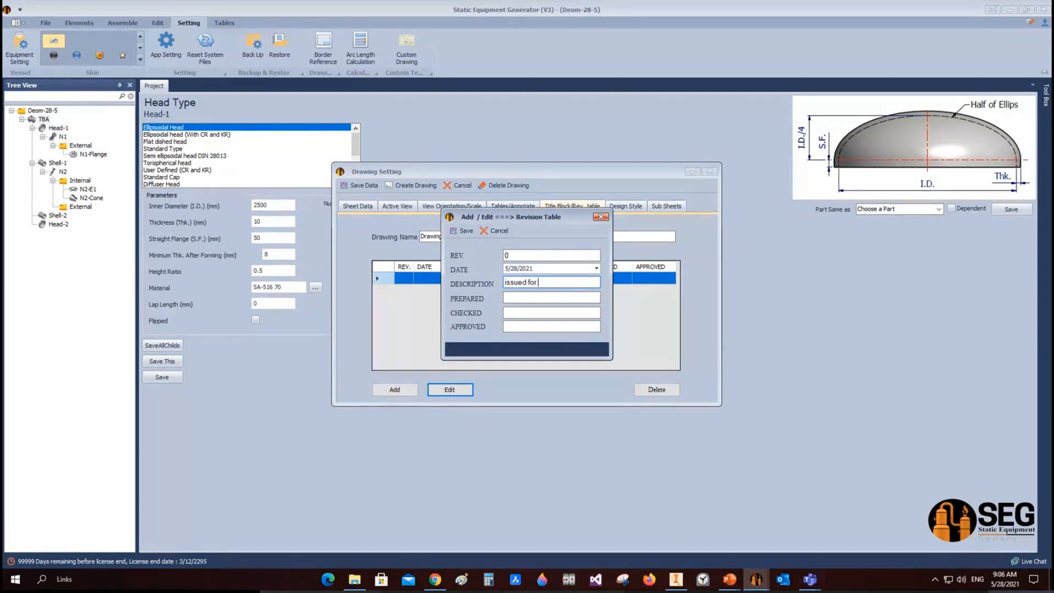
type("review")
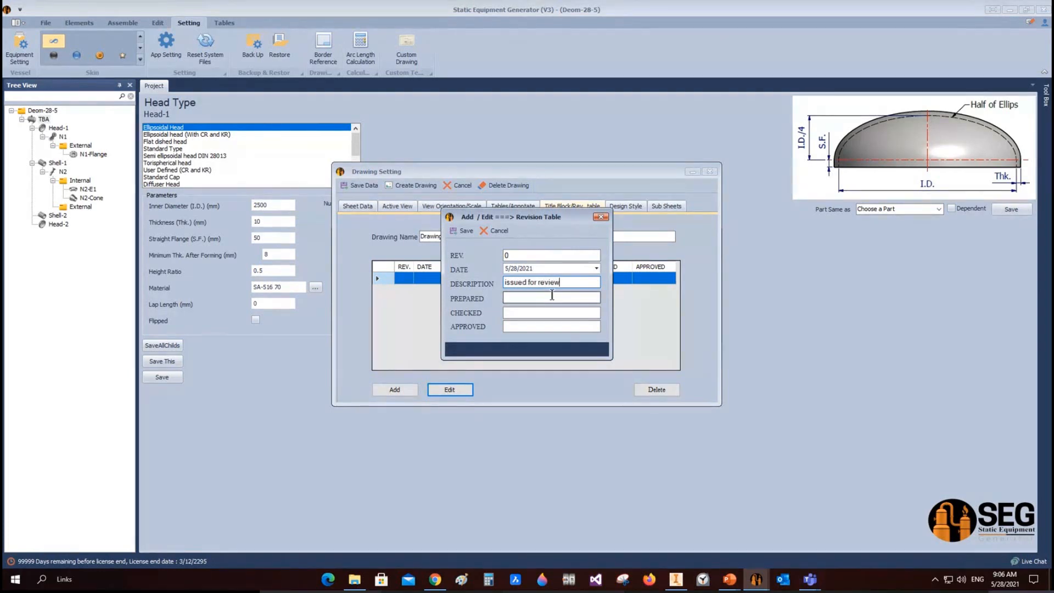
Enter A as prepared, checked and approved for the revision and save the row.
left_click(552, 295)
type("A")
key("Tab")
type("A")
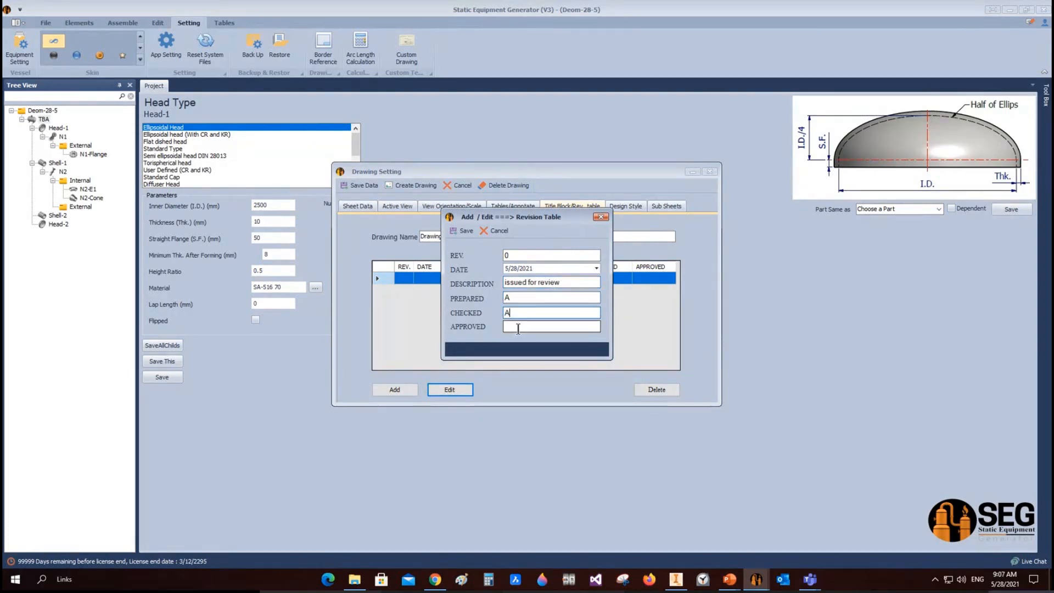
key("Tab")
type("A")
left_click(474, 234)
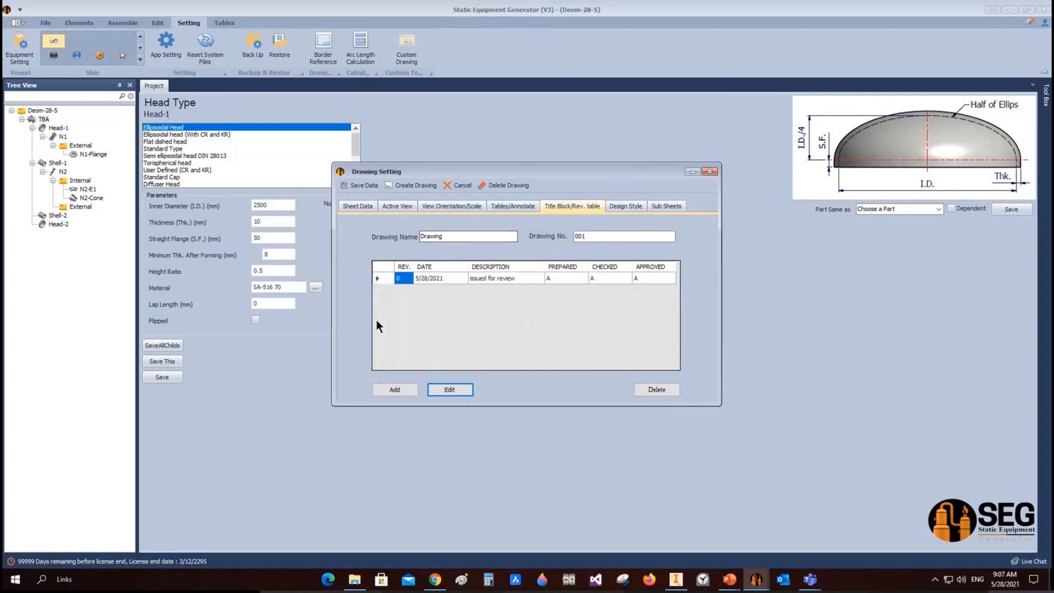
Add three blank rows to the revision table.
left_click(396, 389)
left_click(458, 231)
left_click(395, 389)
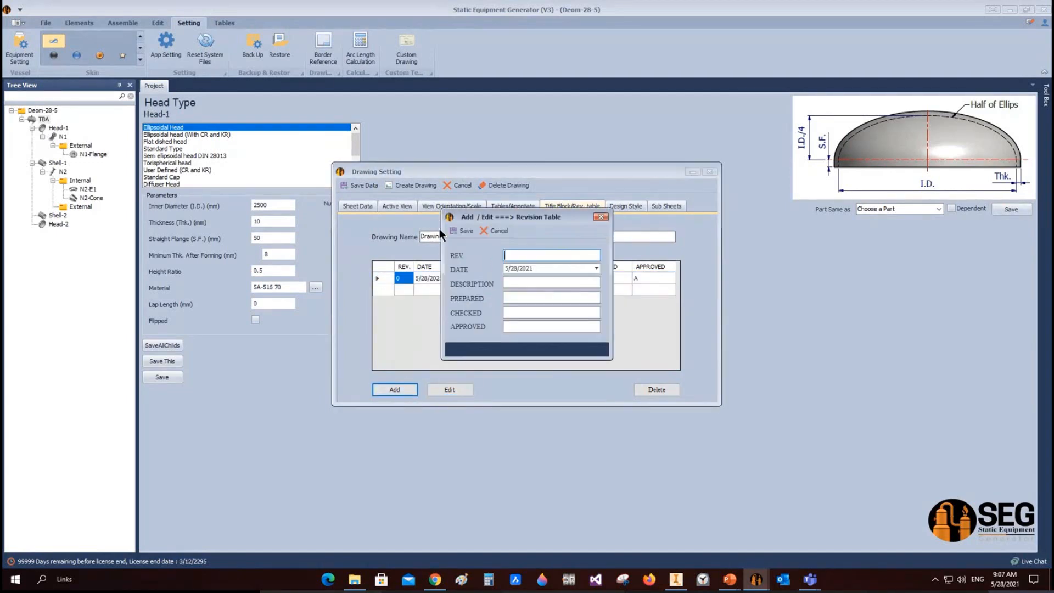
left_click(454, 231)
left_click(403, 389)
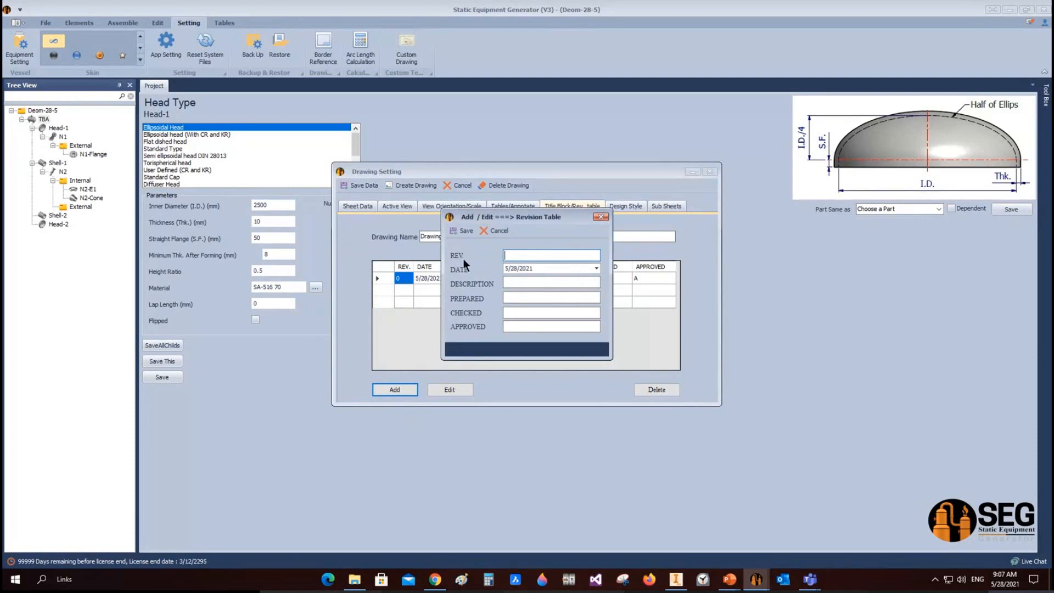
left_click(459, 231)
Set the drawing name to General Arrangement.
double_click(457, 240)
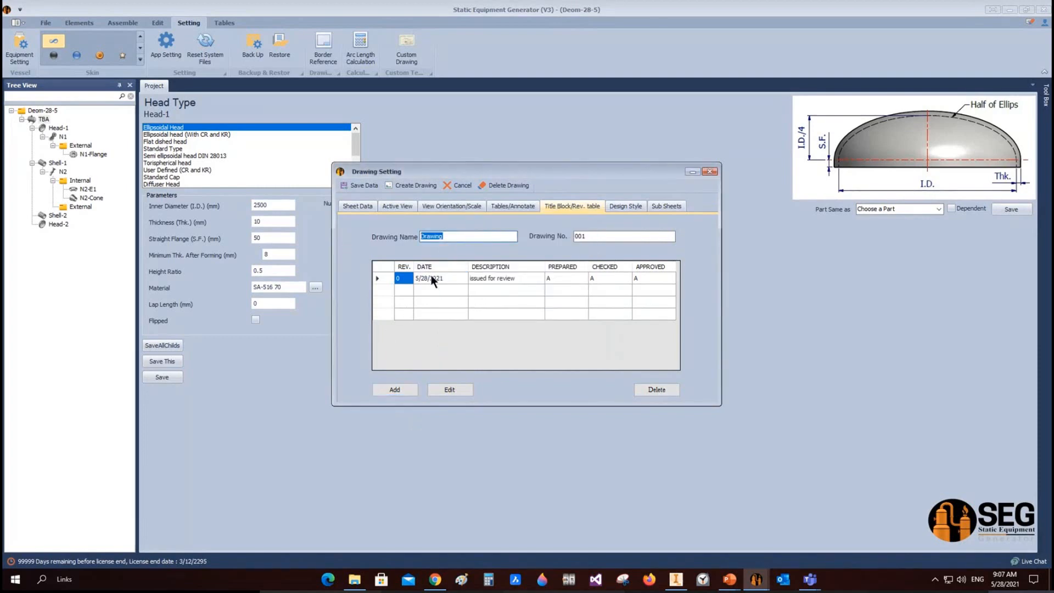
type("General Arrangement")
key("Tab")
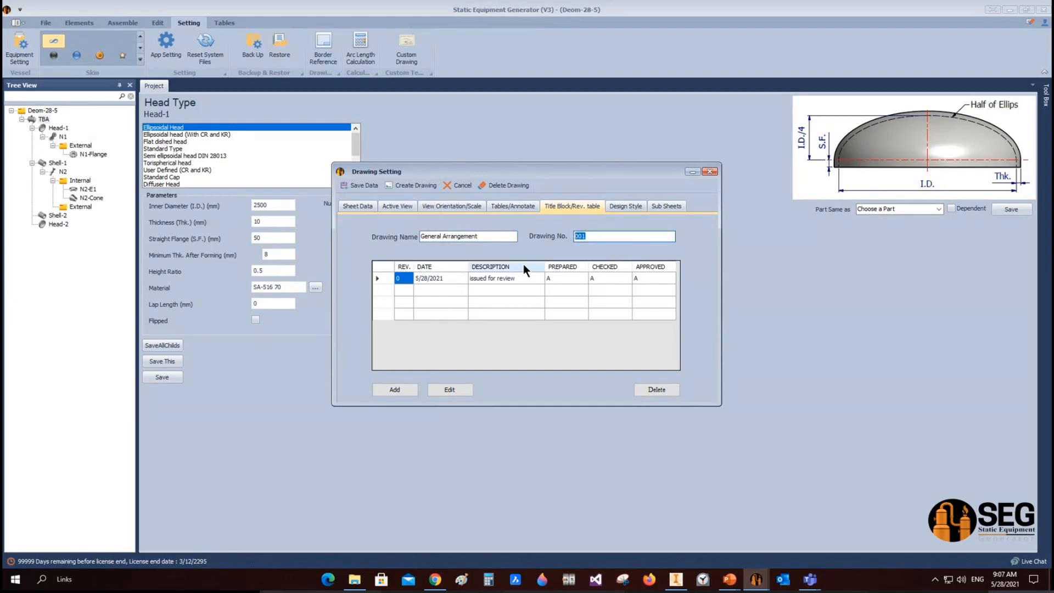
Choose Design1 as the design type for the drawing's tables.
left_click(627, 205)
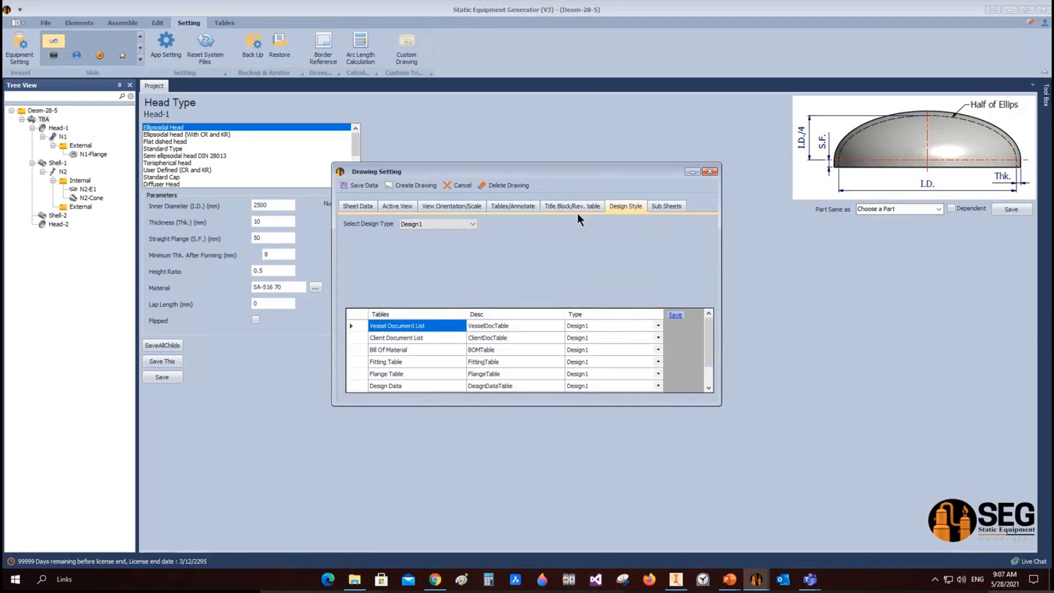
left_click(473, 224)
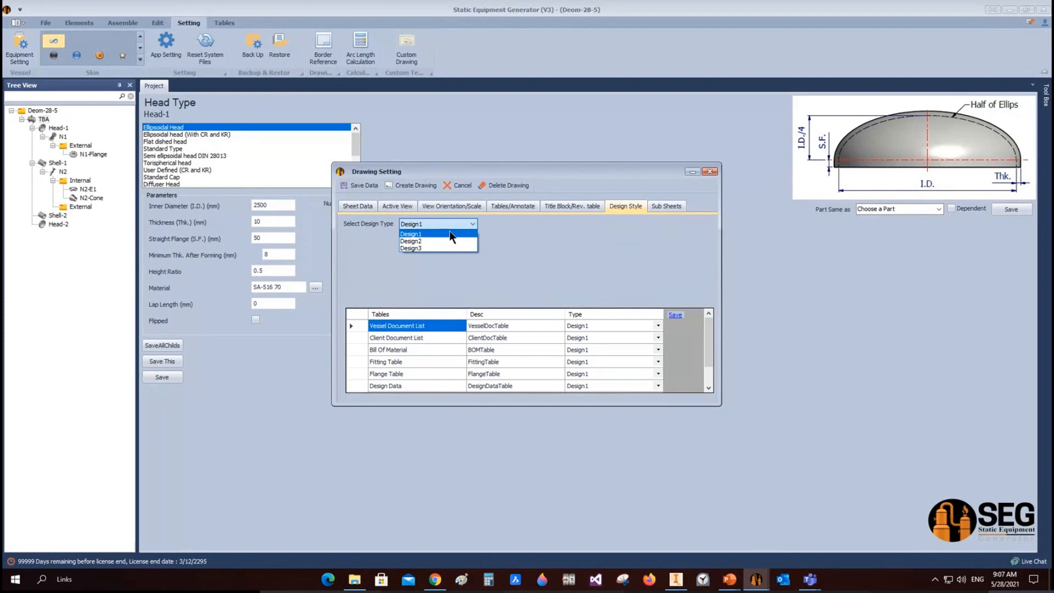
left_click(451, 236)
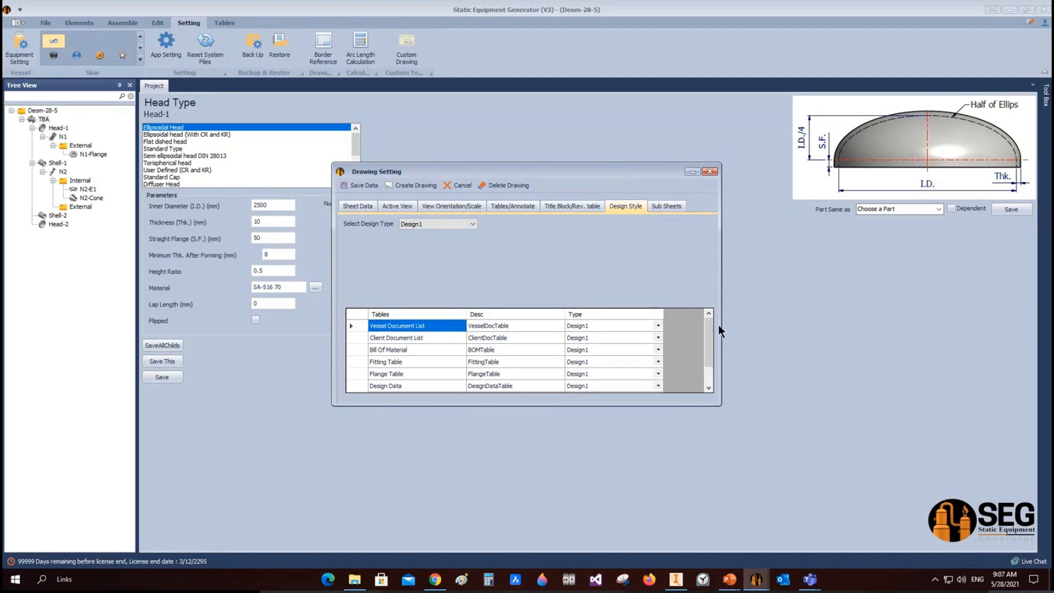
Create the drawing from the configured settings and switch to Inventor to view it.
left_click(393, 185)
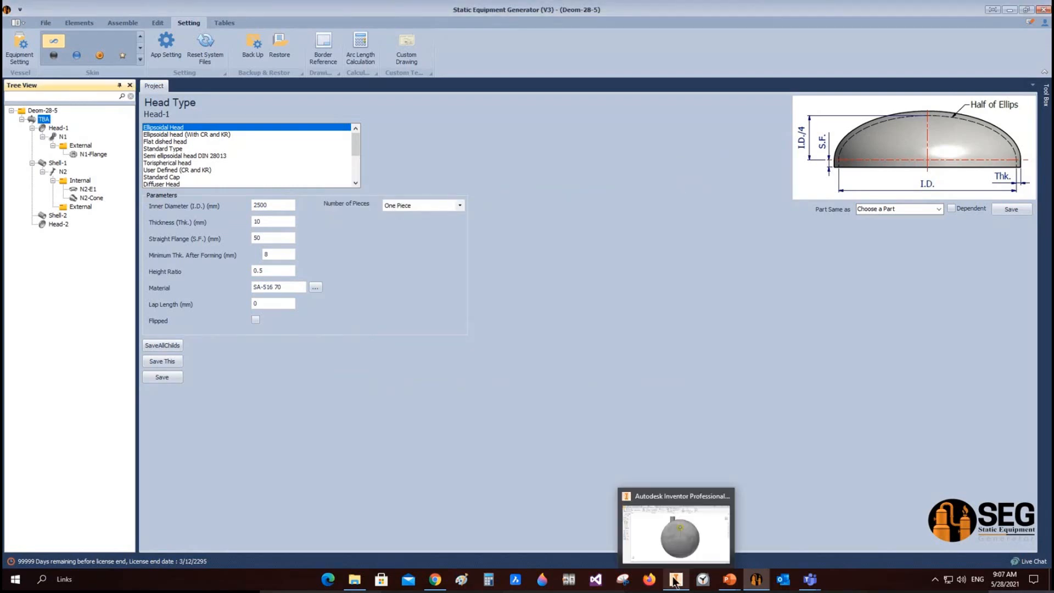
mouse_move(677, 582)
left_click(675, 543)
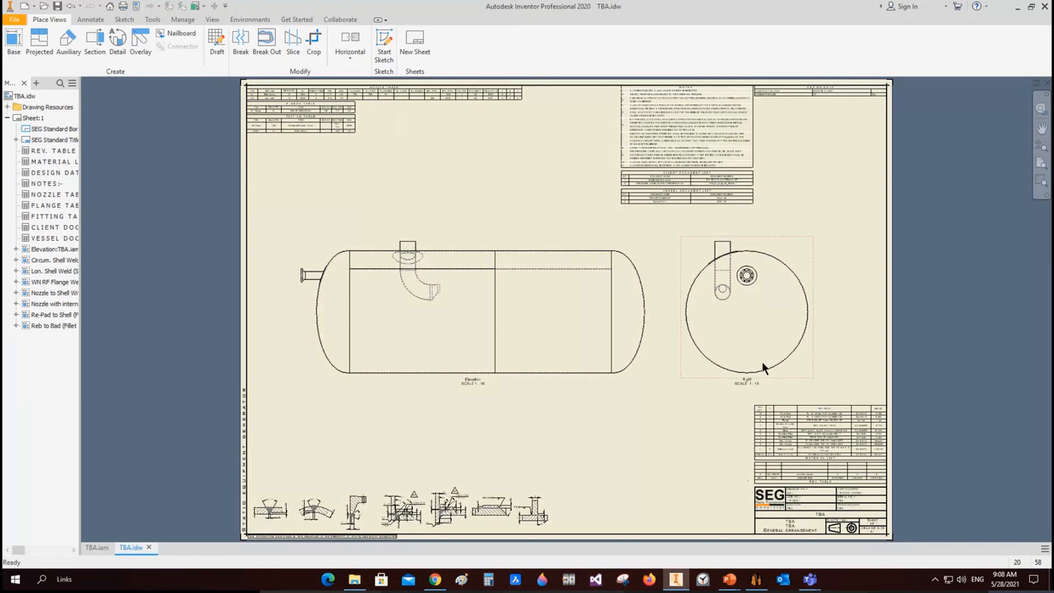
Start a detail view of the flanged head nozzle in the Elevation view, using a rectangular fence and a smooth cutout.
left_click(89, 20)
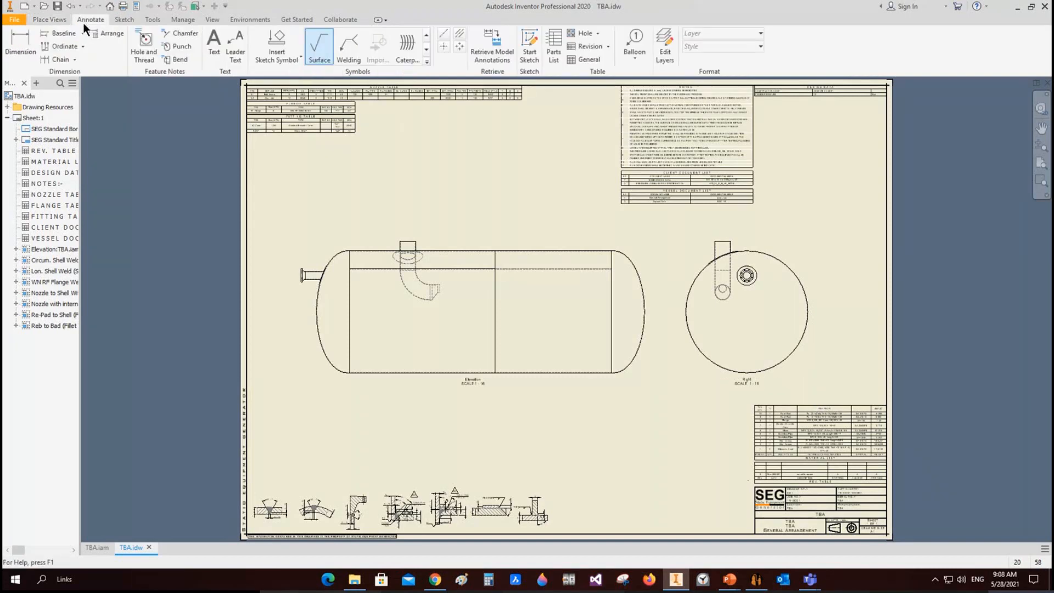
scroll(292, 258, "up", 6)
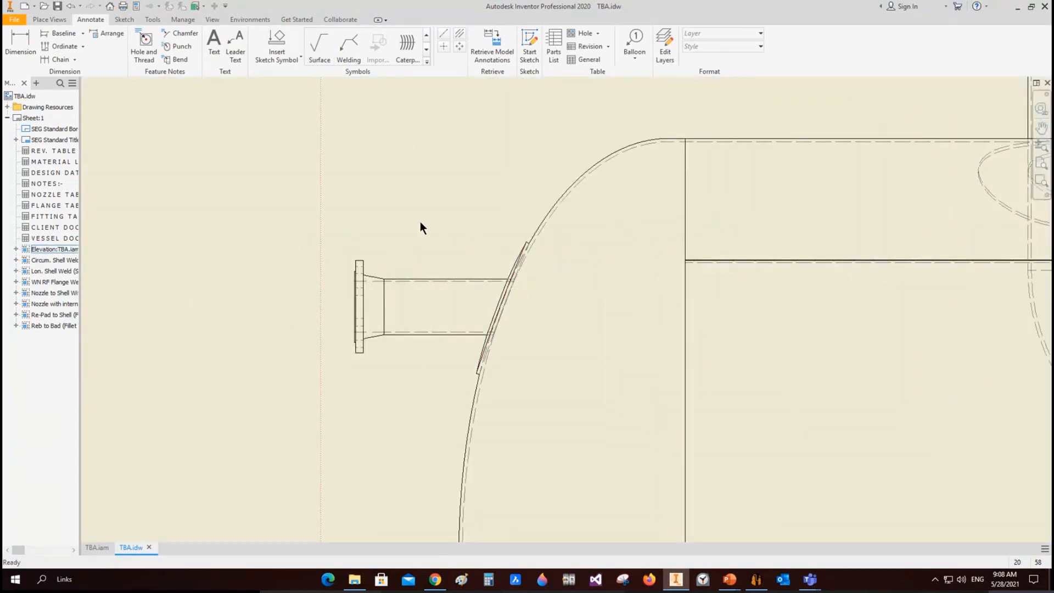
scroll(441, 226, "down", 4)
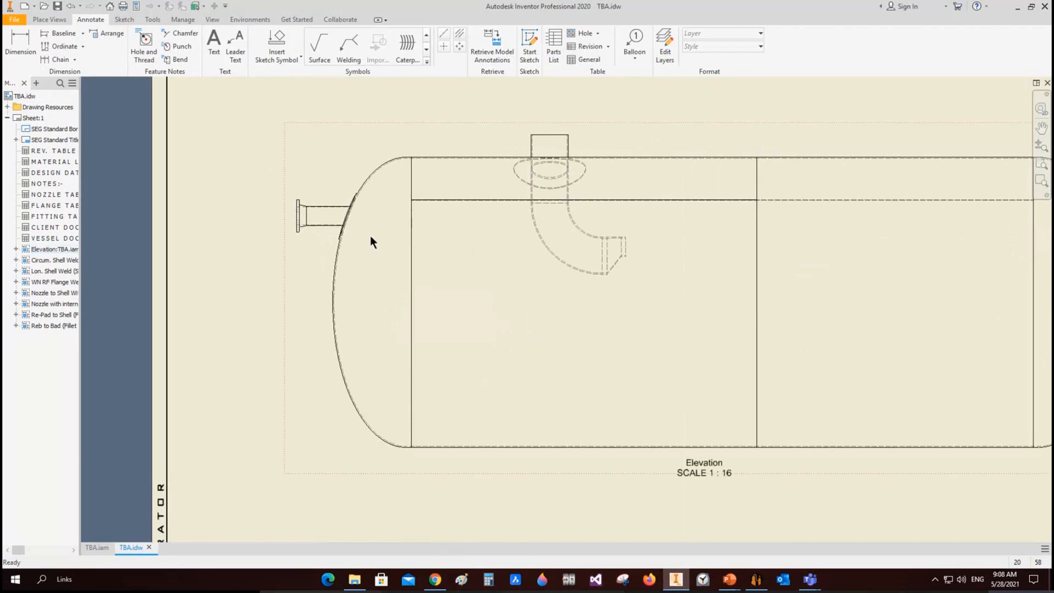
middle_click_drag(357, 252, 411, 316)
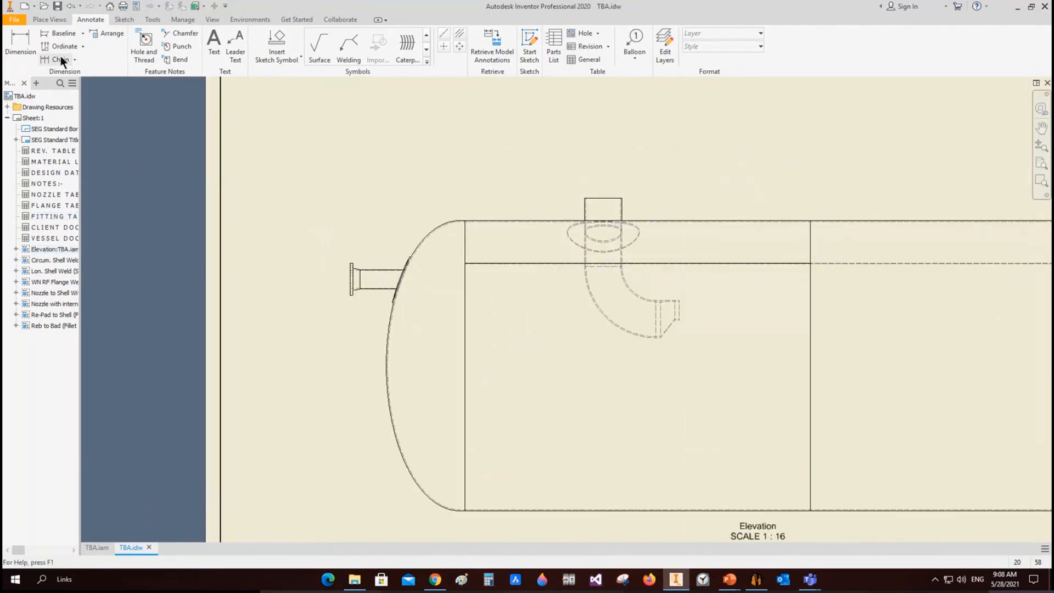
left_click(49, 20)
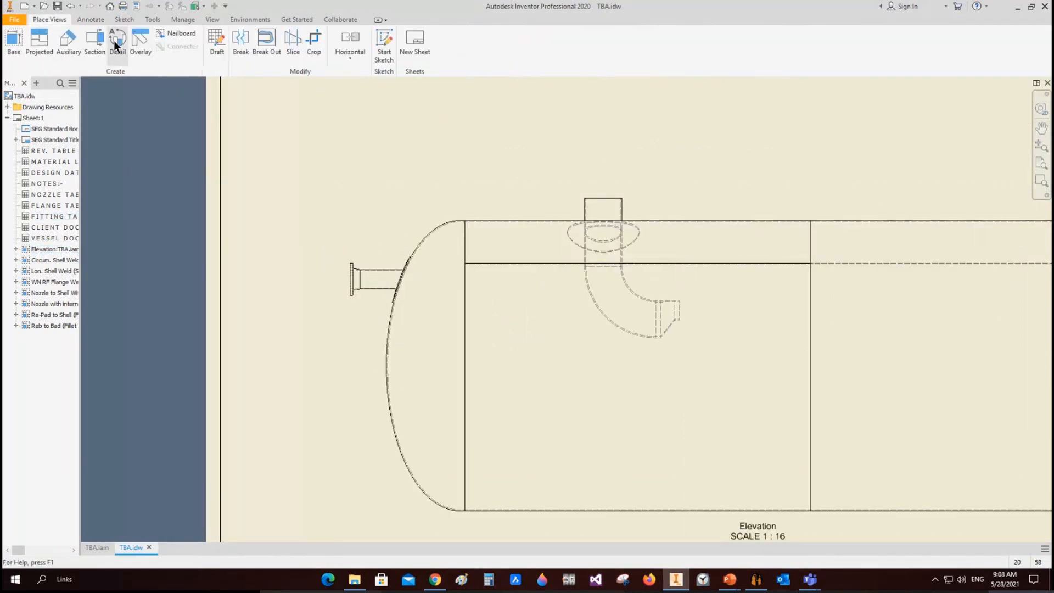
left_click(117, 41)
left_click(383, 284)
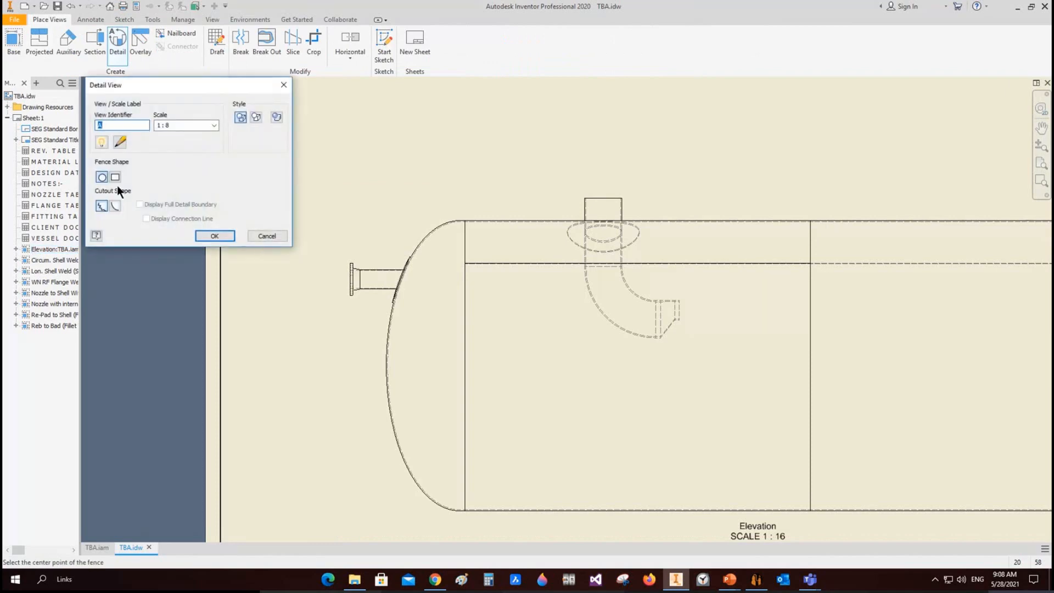
left_click(115, 176)
left_click(115, 206)
left_click(384, 280)
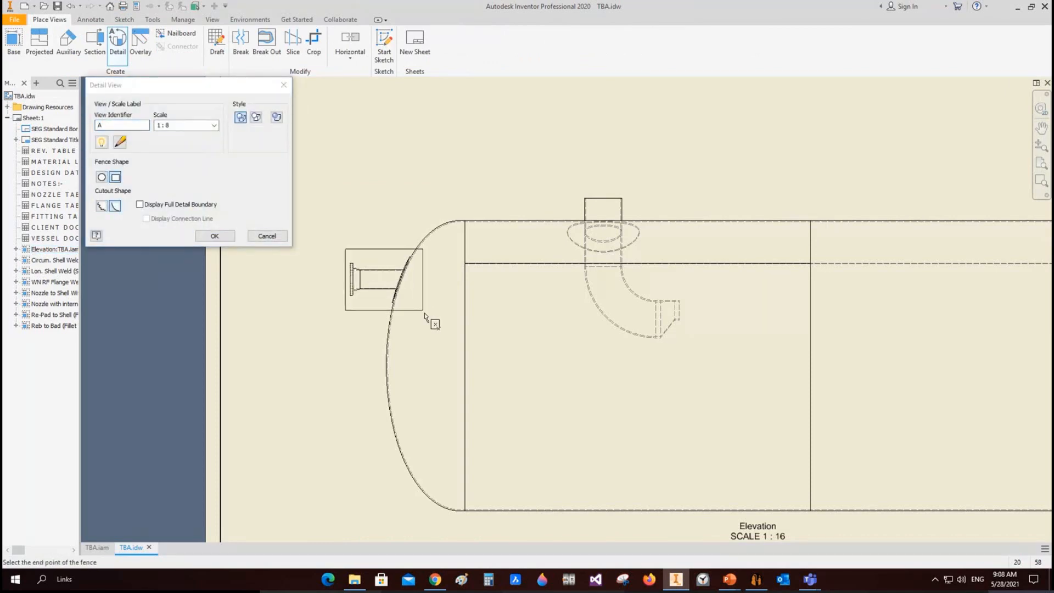
left_click(437, 314)
Display the full detail boundary and connection line, and place the 1:8 detail view above the vessel elevation.
scroll(488, 170, "down", 3)
middle_click_drag(488, 170, 360, 374)
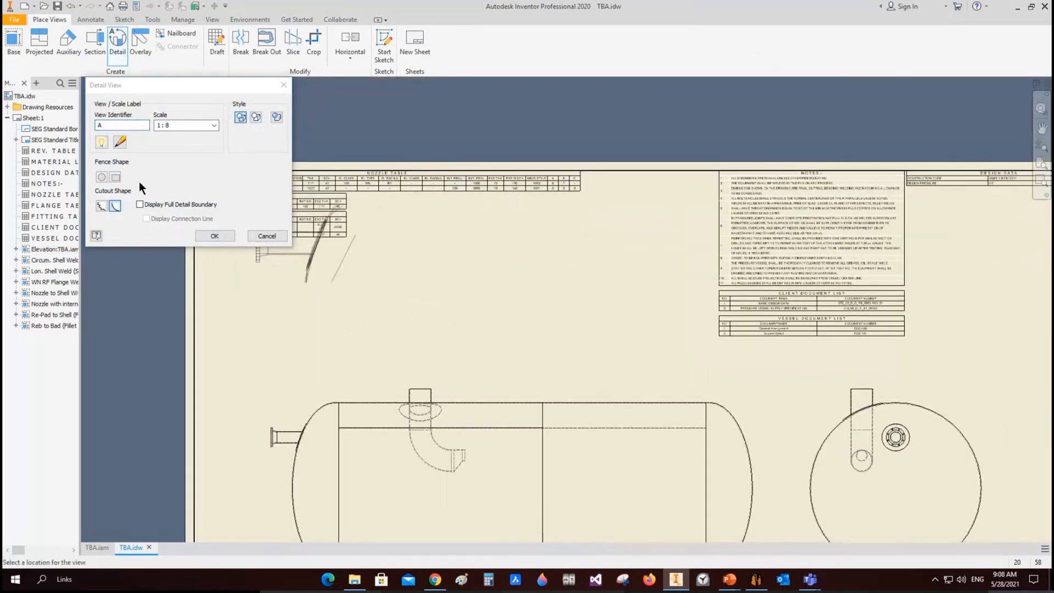
left_click(140, 204)
left_click(551, 283)
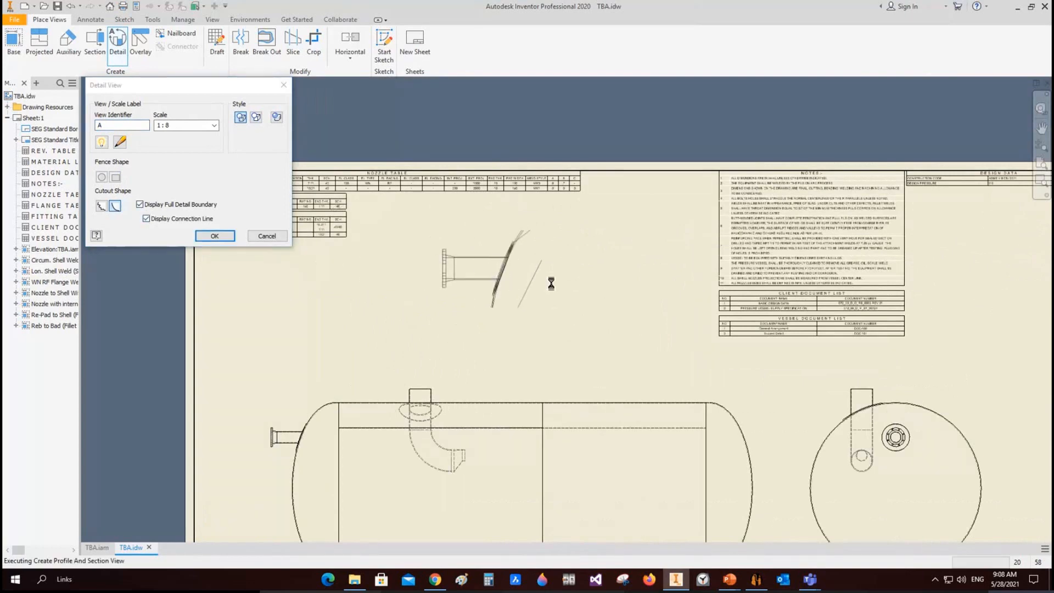
scroll(572, 215, "up", 4)
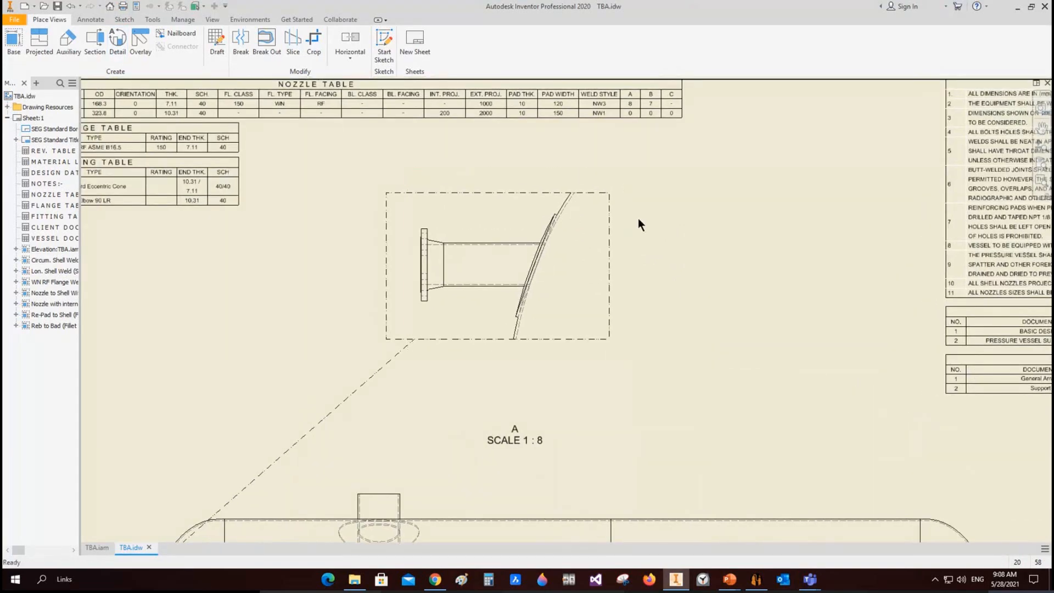
Sketch a closed interpolation spline around the nozzle in detail view A and finish the sketch.
left_click(519, 243)
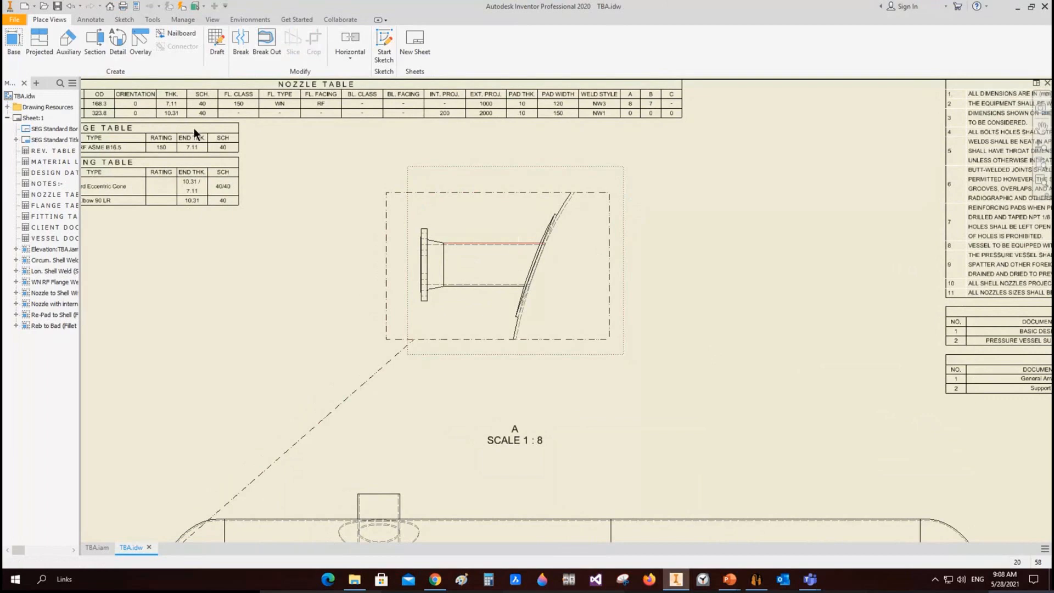
key("s")
left_click(90, 59)
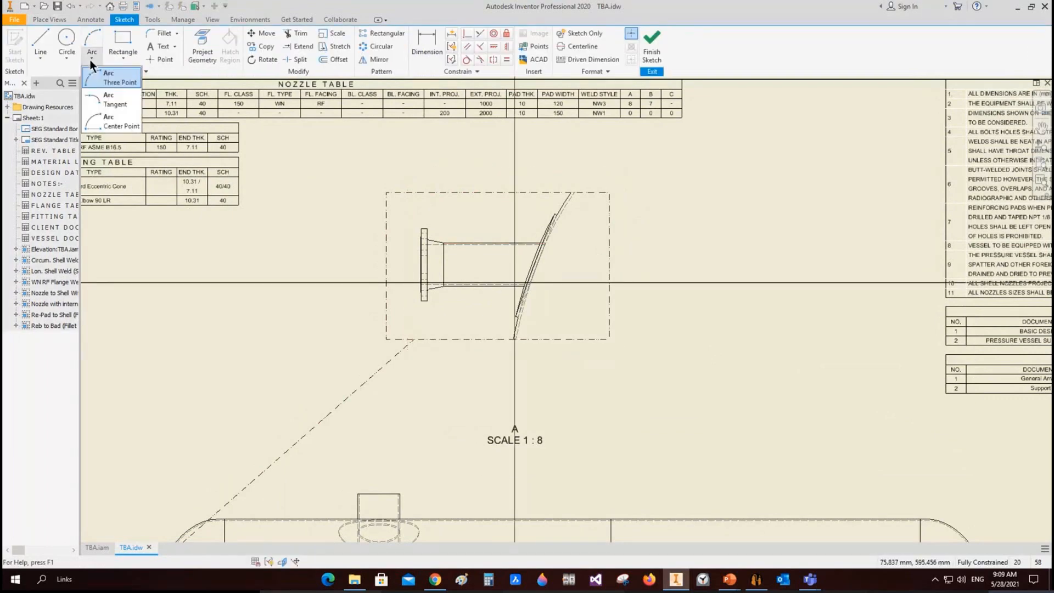
left_click(41, 57)
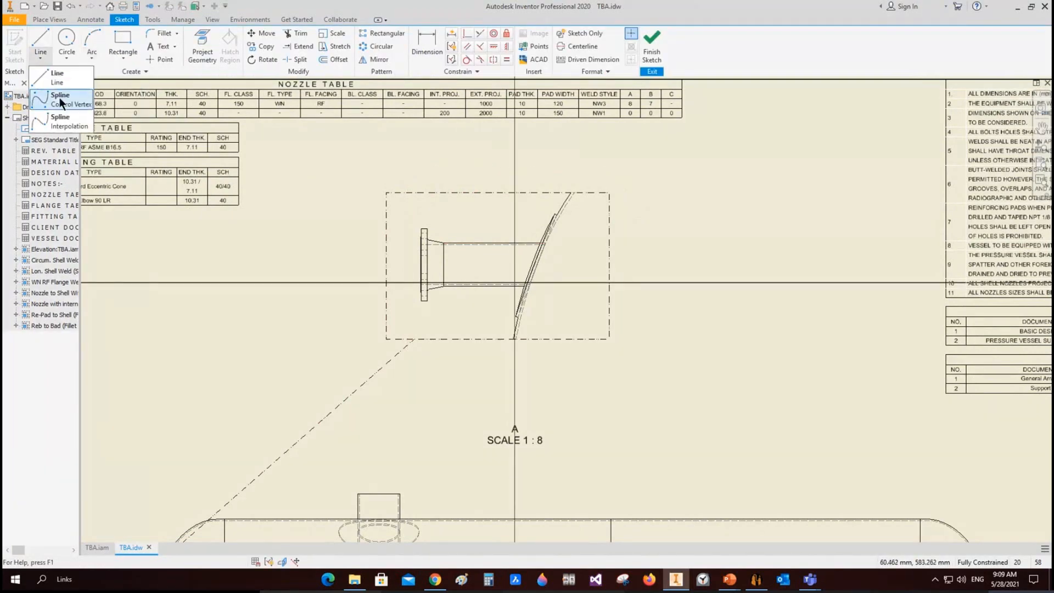
left_click(56, 120)
left_click(405, 218)
left_click(544, 205)
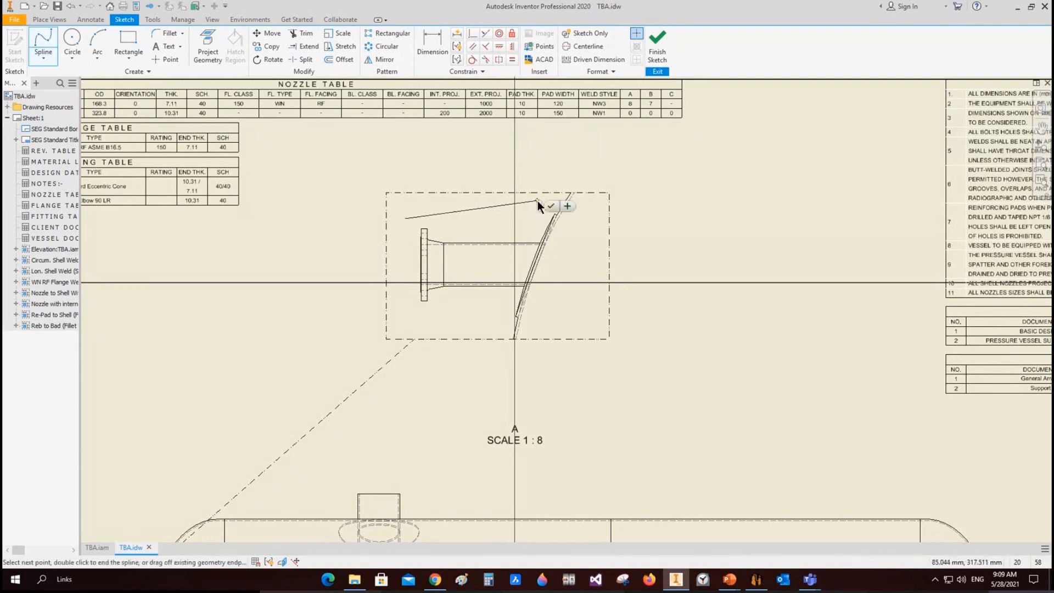
left_click(578, 231)
left_click(552, 318)
left_click(489, 313)
left_click(434, 313)
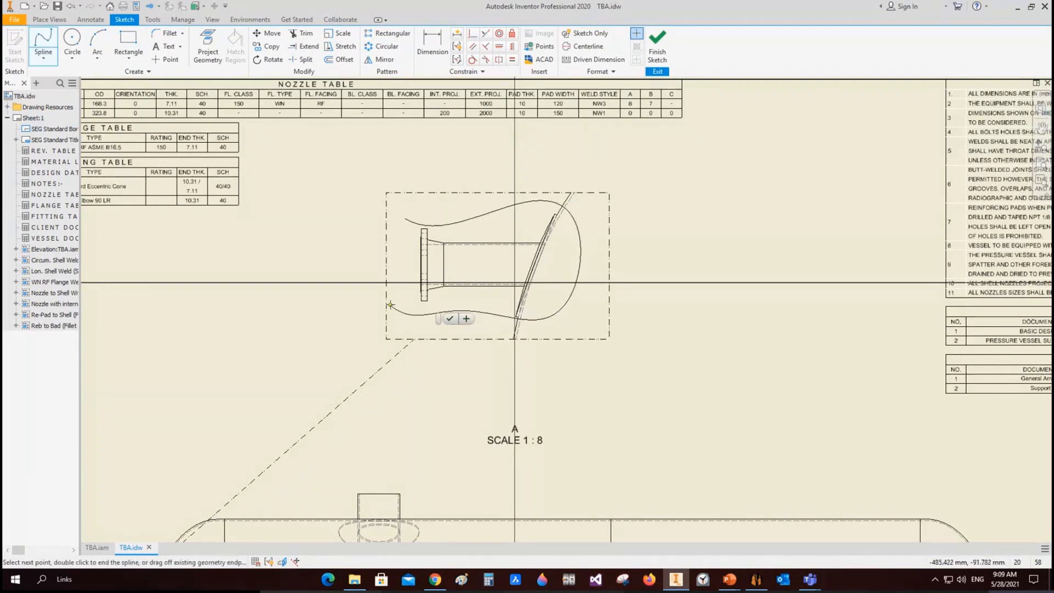
left_click(406, 219)
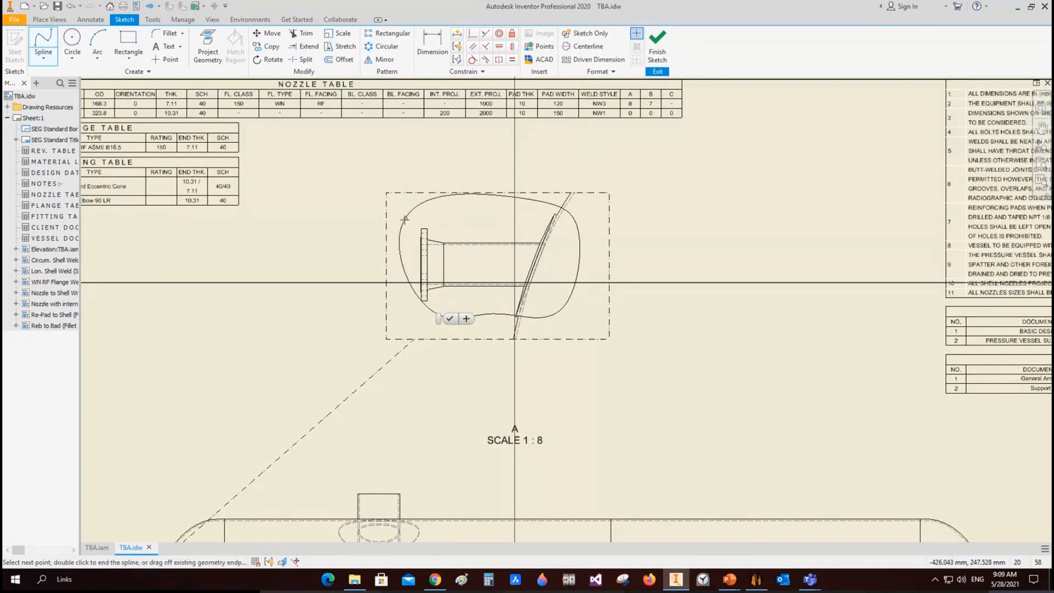
key("Escape")
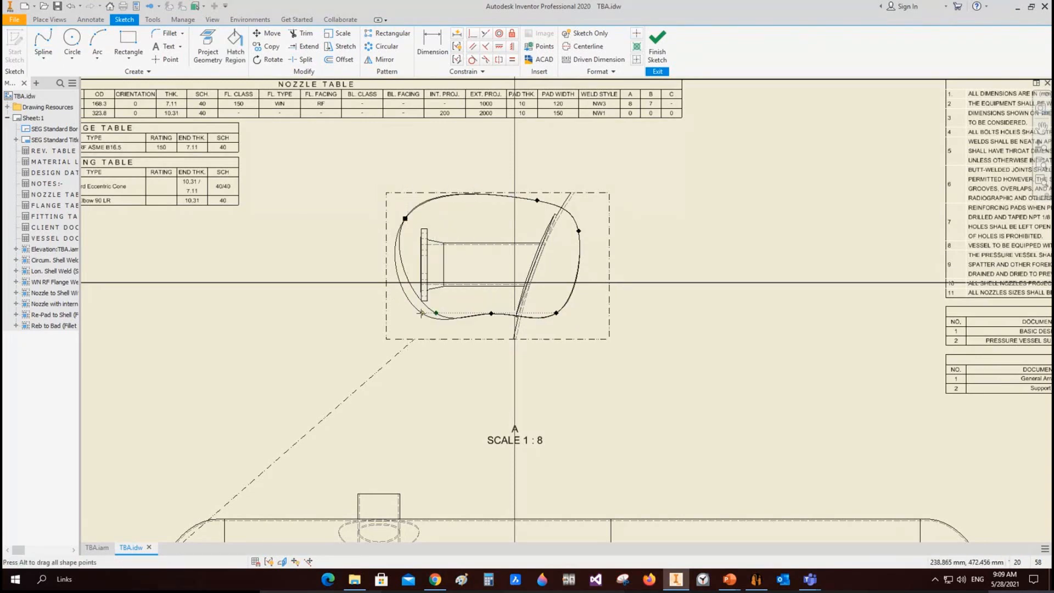
right_click(430, 228)
left_click(444, 262)
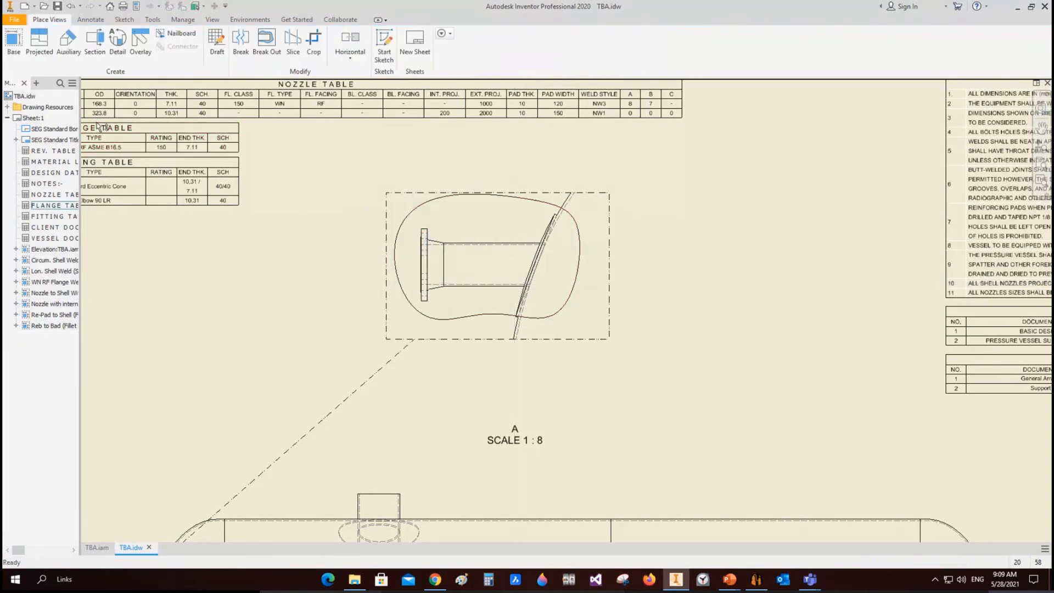
Break out detail view A using the spline profile, with the depth taken from the midpoint of the flange face.
left_click(269, 50)
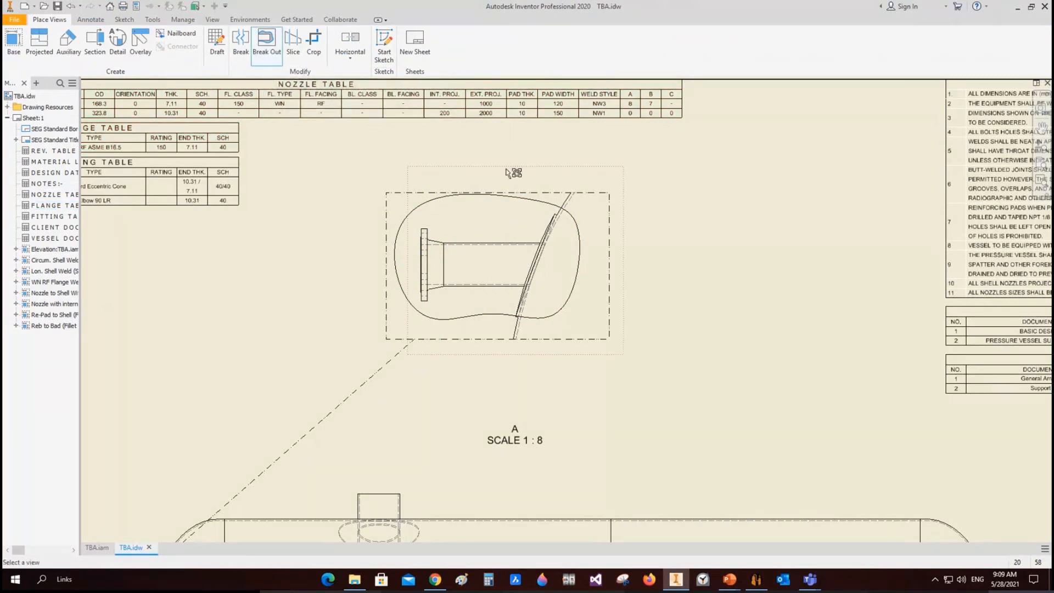
scroll(422, 264, "up", 5)
left_click(431, 270)
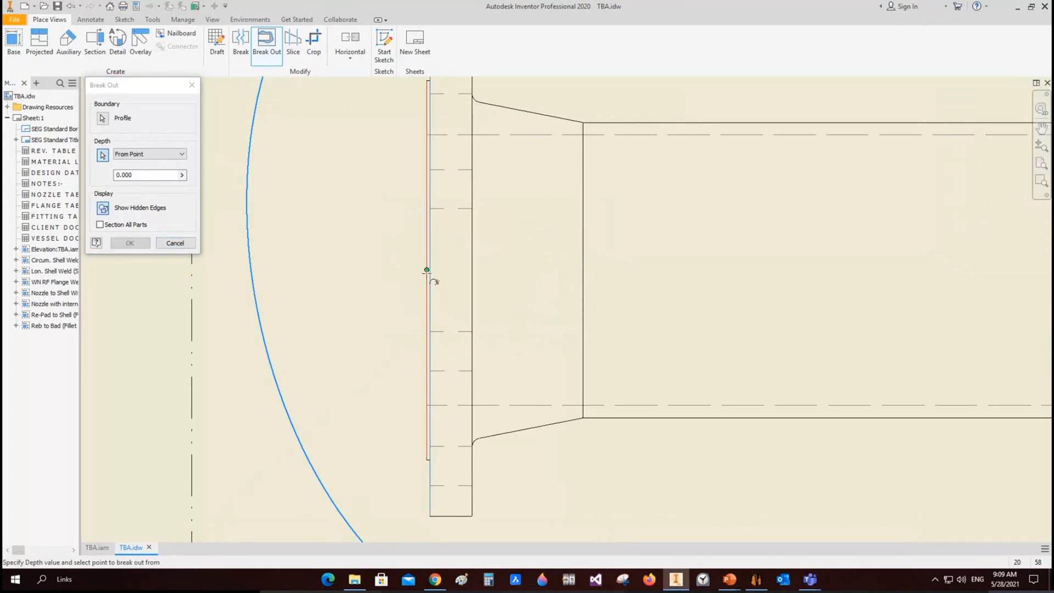
left_click(125, 243)
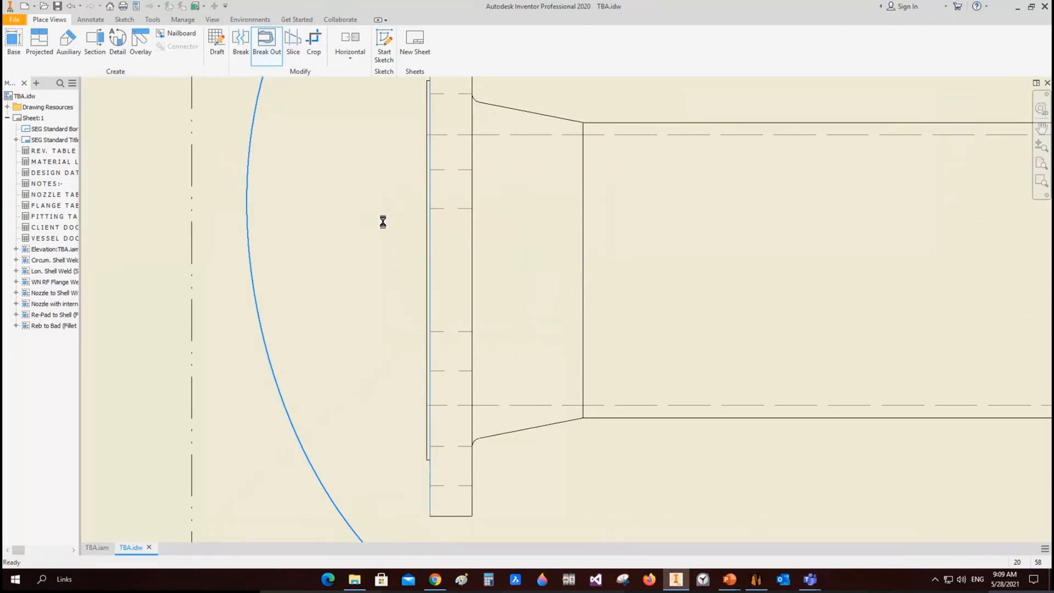
scroll(383, 222, "down", 5)
scroll(612, 248, "up", 4)
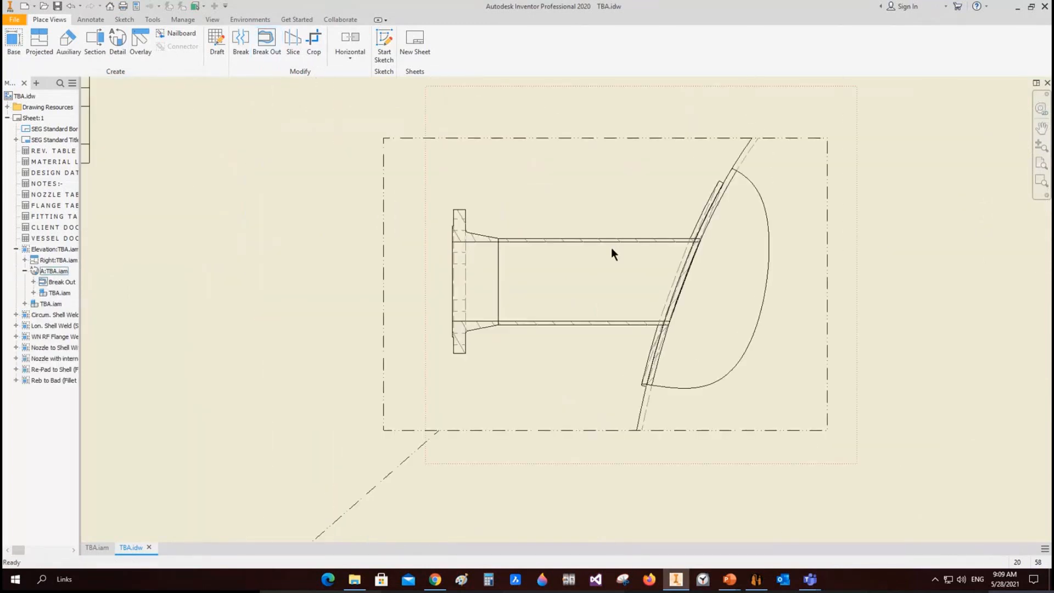
Place a welding symbol with its leader starting at the upper joint between the flange neck and the nozzle pipe.
middle_click_drag(372, 244, 473, 287)
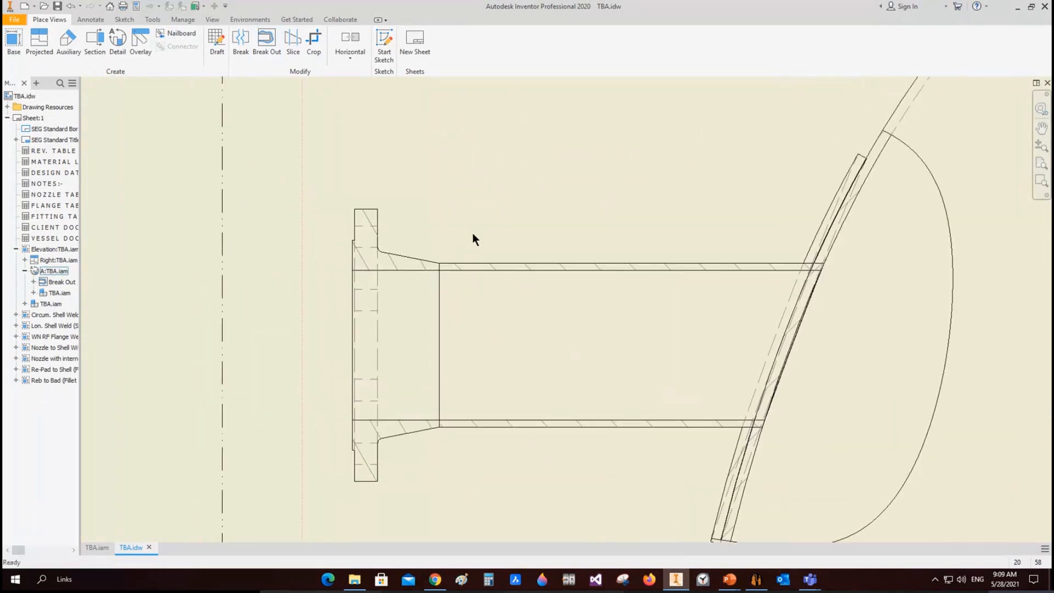
left_click(91, 19)
left_click(349, 47)
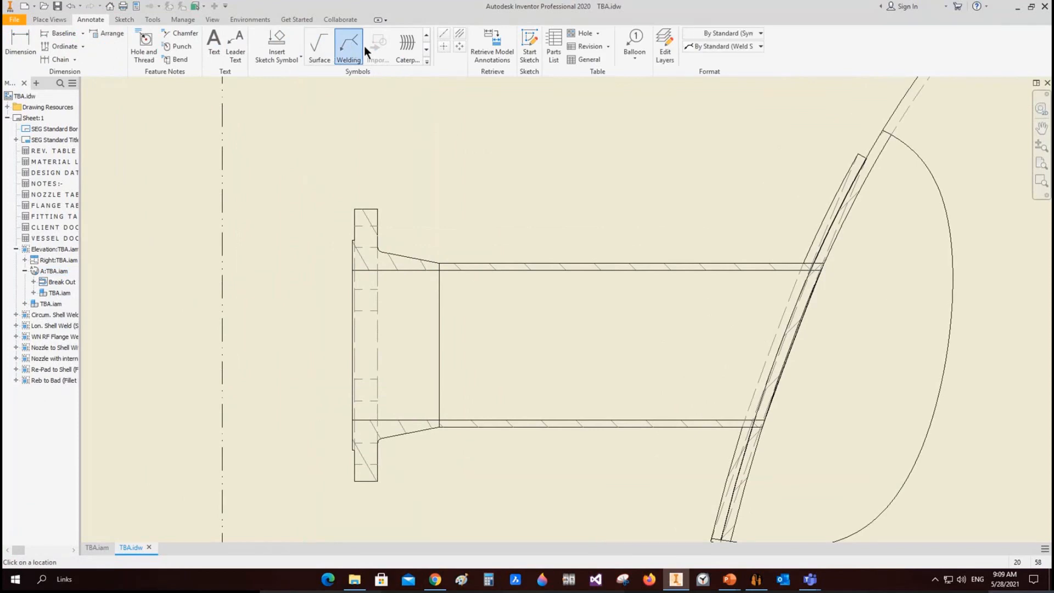
left_click(439, 263)
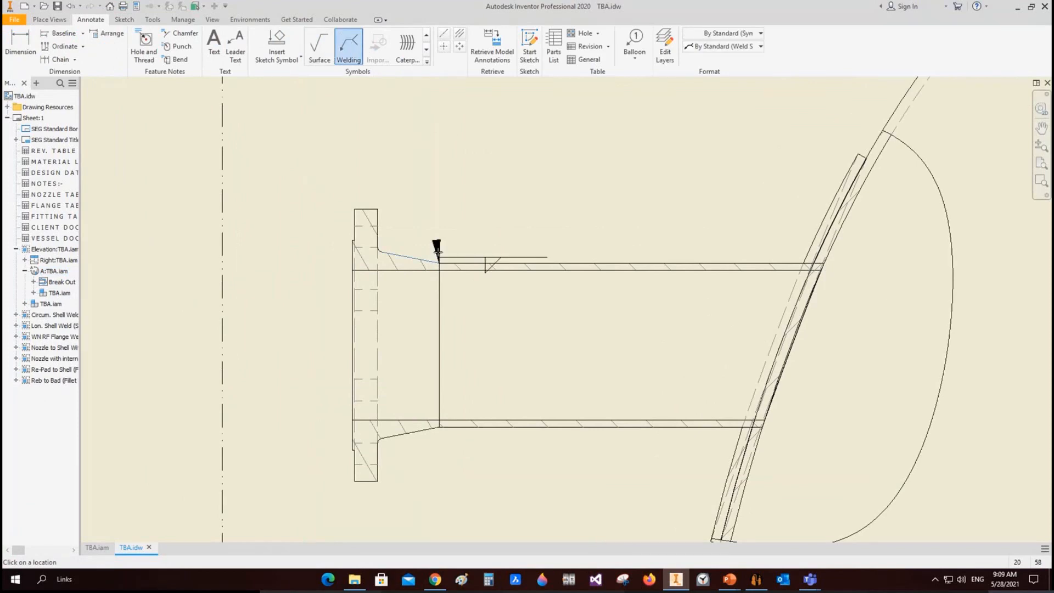
scroll(457, 203, "down", 5)
middle_click_drag(457, 203, 433, 253)
scroll(447, 238, "up", 4)
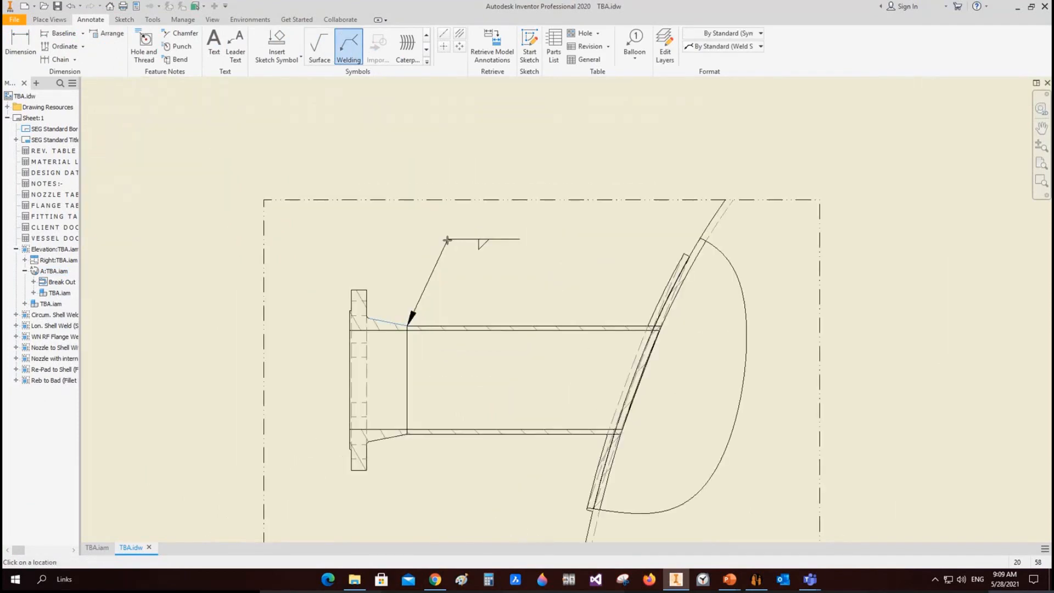
right_click(448, 240)
left_click(502, 238)
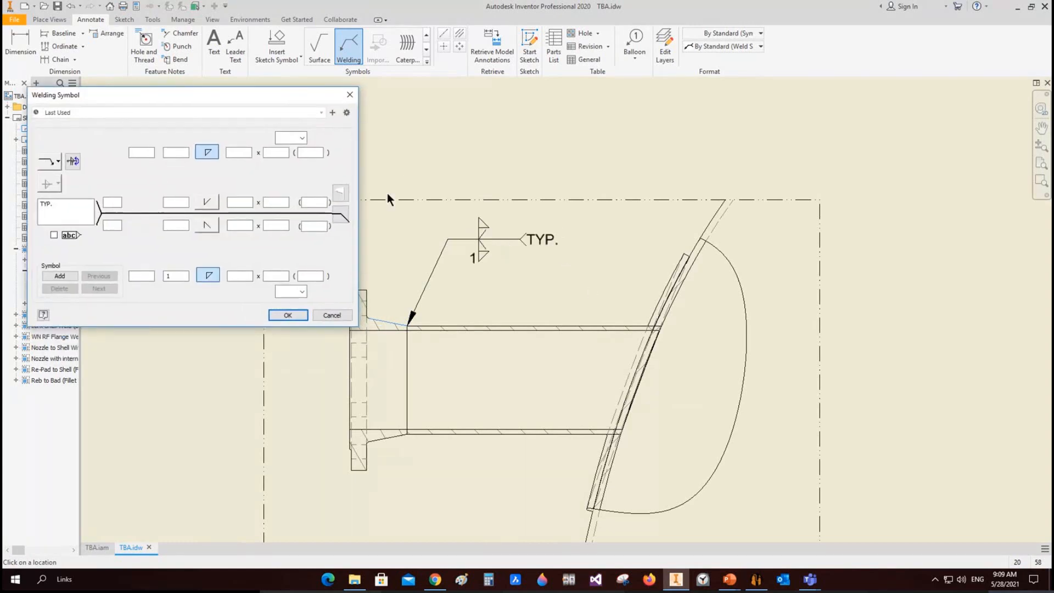
Set the weld type below the reference line to the inverted-Y symbol and remove the weld type above it.
left_click(208, 226)
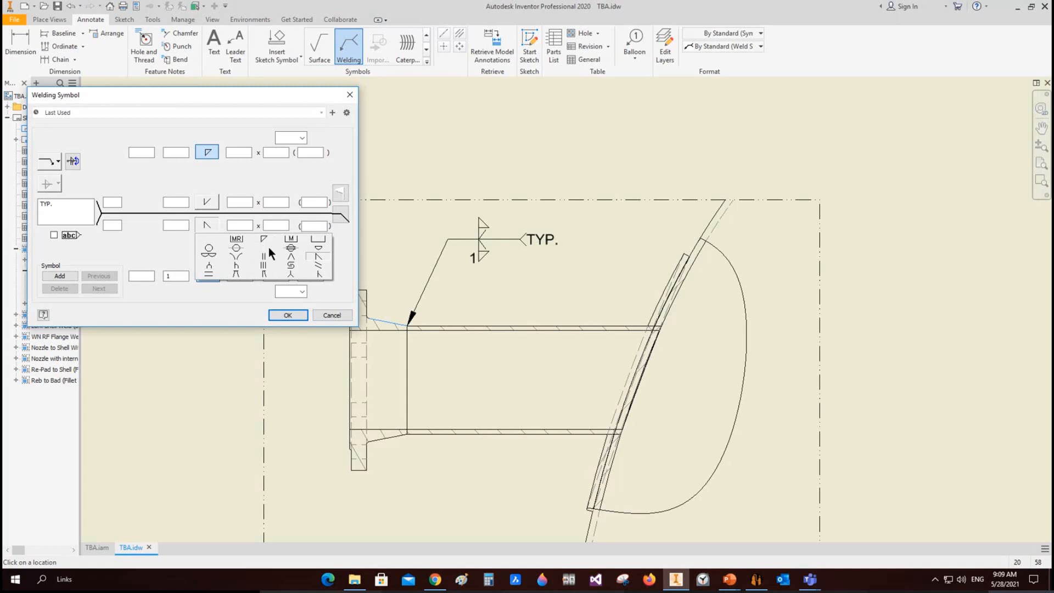
left_click(294, 278)
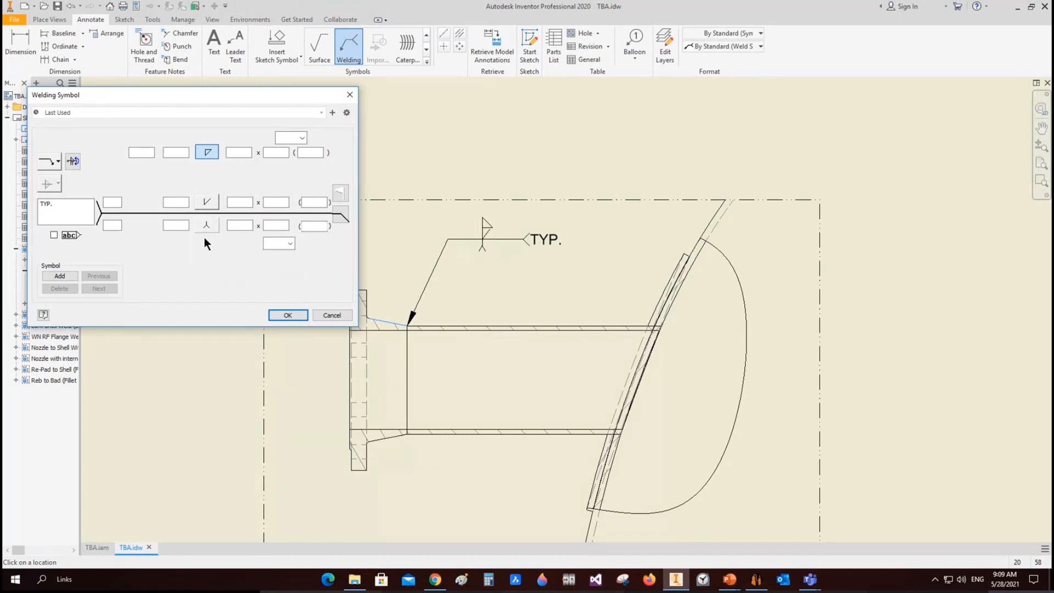
left_click(207, 204)
left_click(208, 216)
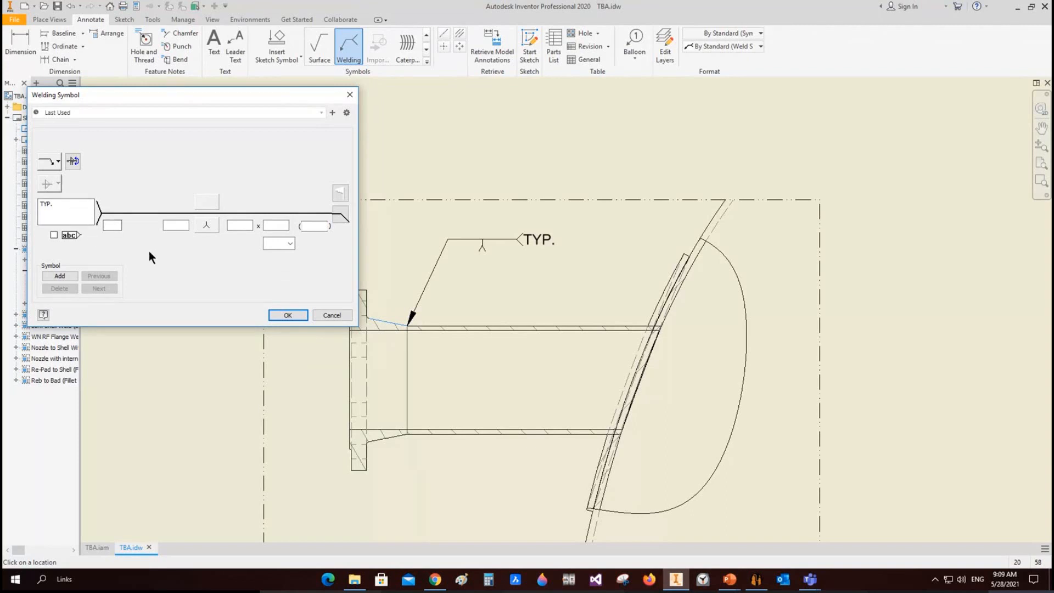
Try the text "full penetration" ahead of the lower weld symbol and clear it.
left_click(67, 216)
left_click(176, 226)
type("full penetration")
left_click(250, 224)
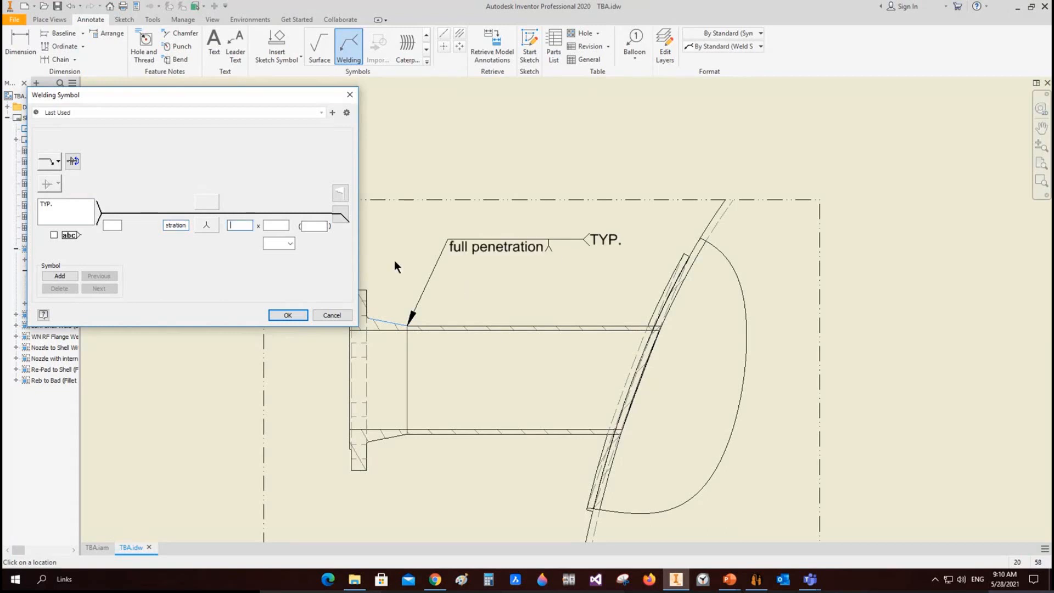
double_click(182, 224)
key("BackSpace")
Add the all-around circle to the welding symbol and finish it, leaving the field weld flag off.
left_click(341, 214)
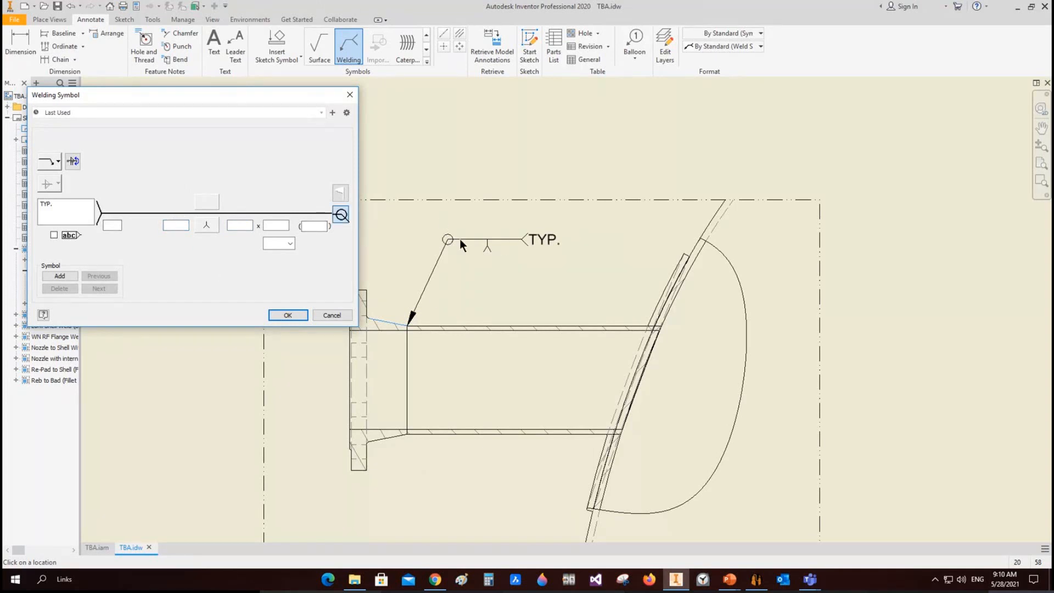
left_click(341, 193)
left_click(346, 196)
left_click(212, 227)
left_click(287, 315)
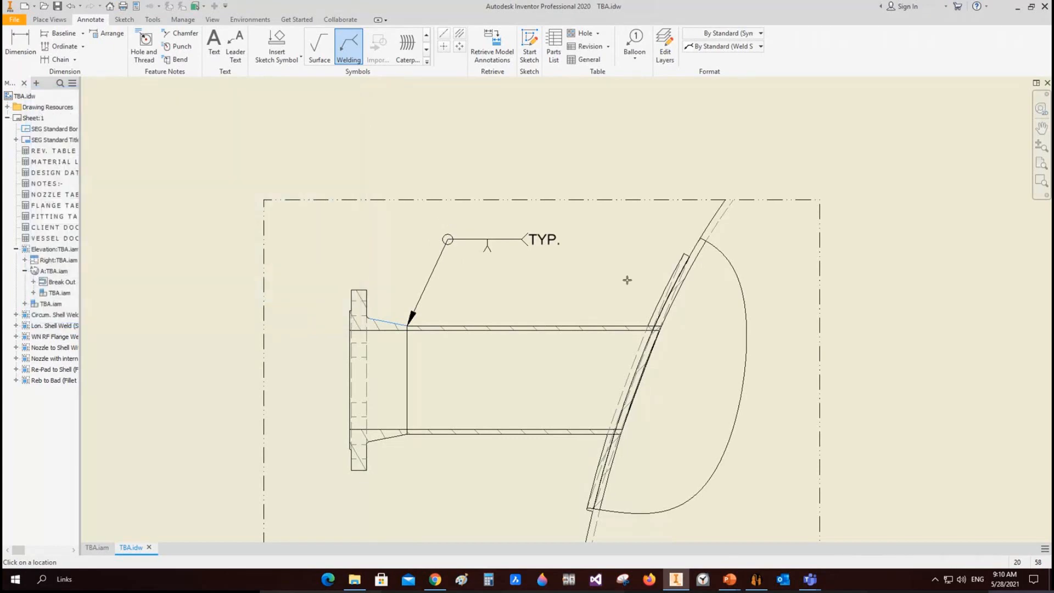
Place a welding symbol above detail view A with its leader starting at the upper edge of the reinforcing pad on the head.
scroll(681, 261, "up", 2)
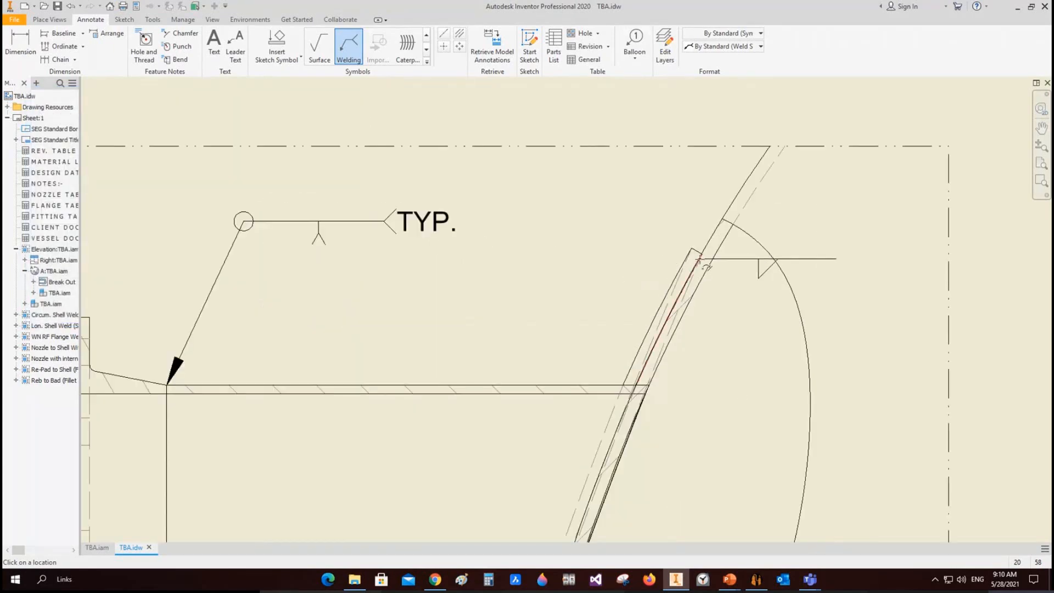
left_click(700, 258)
middle_click_drag(683, 196, 628, 278)
scroll(630, 268, "down", 3)
middle_click_drag(614, 215, 605, 325)
left_click(605, 325)
right_click(605, 326)
left_click(634, 323)
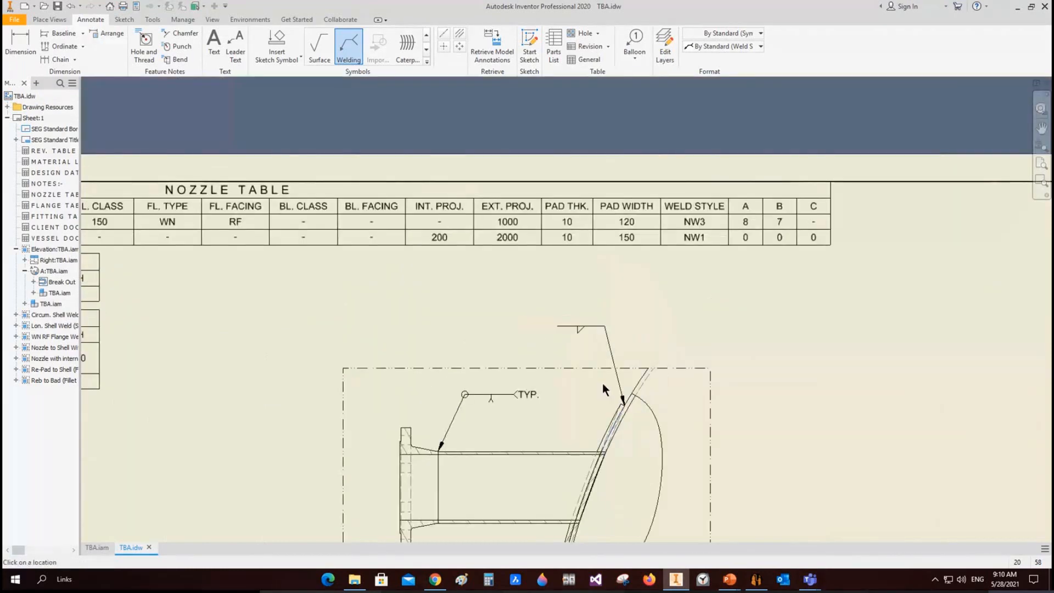
Set the pad welding symbol to a fillet weld of size 7 below the reference line and finish it.
left_click(214, 225)
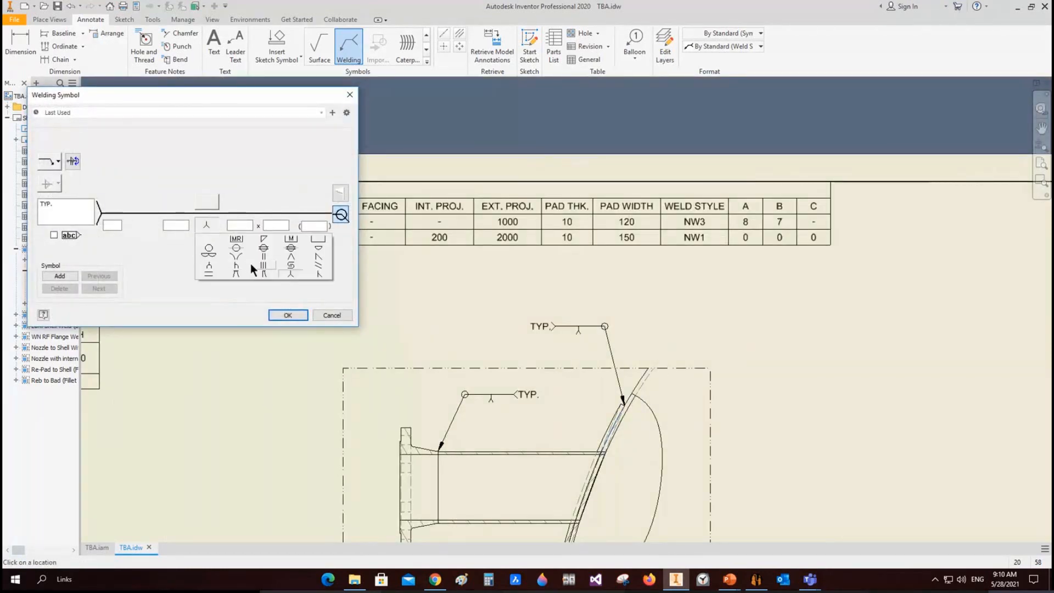
left_click(264, 240)
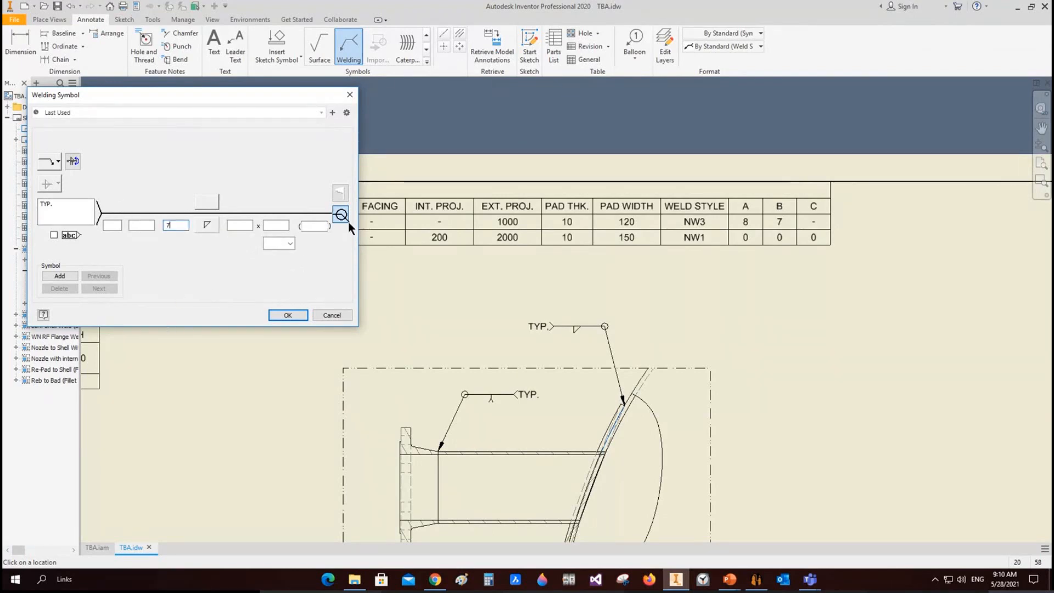
left_click(288, 315)
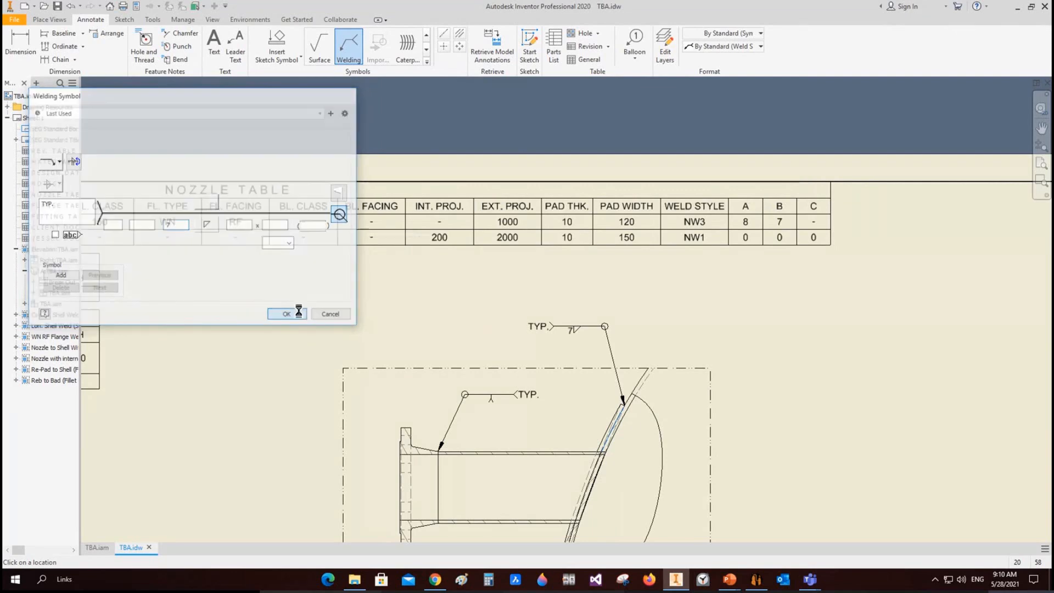
scroll(628, 376, "down", 5)
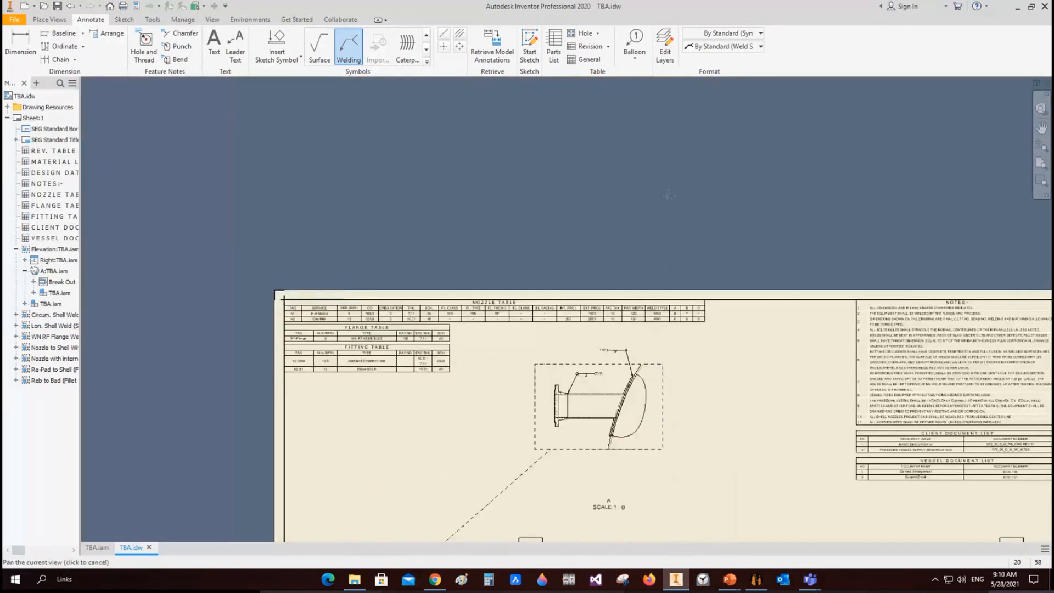
middle_click_drag(668, 198, 675, 168)
right_click(707, 247)
left_click(678, 250)
Examine the NW3 nozzle-to-shell weld detail among the standard weld details along the sheet's lower edge.
scroll(608, 221, "down", 5)
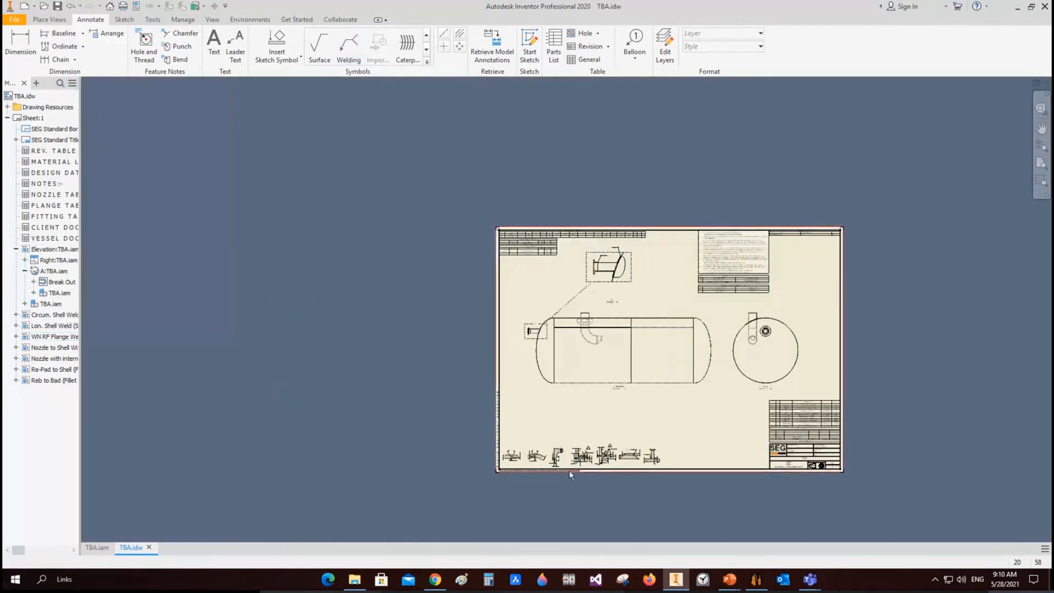
scroll(569, 470, "up", 6)
mouse_move(686, 433)
middle_mouse_down()
mouse_move(616, 414)
mouse_move(587, 358)
mouse_move(544, 355)
middle_mouse_up()
scroll(615, 396, "up", 6)
scroll(608, 352, "down", 2)
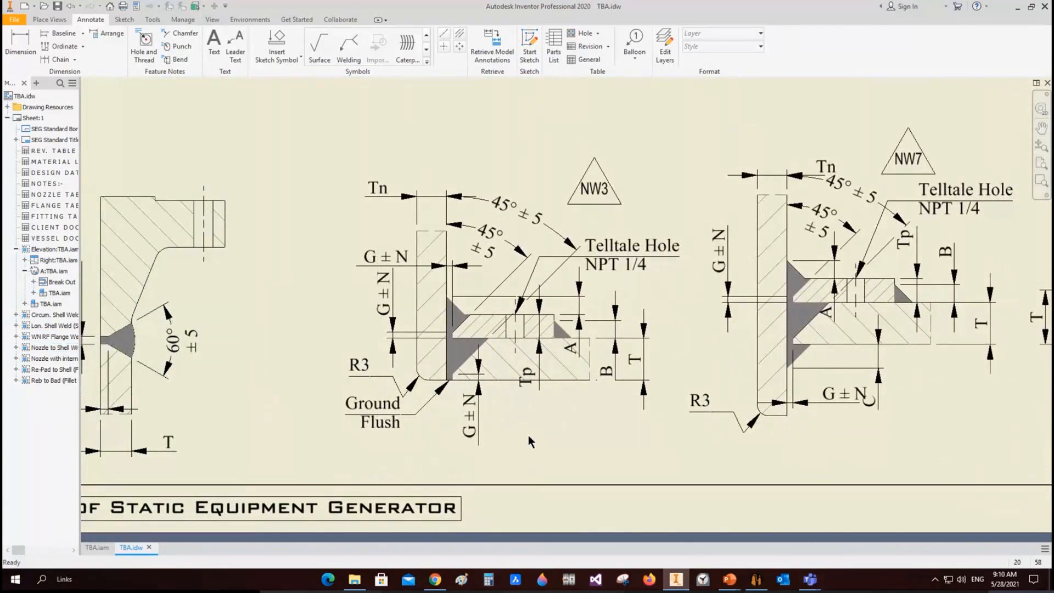
middle_click_drag(543, 356, 533, 366)
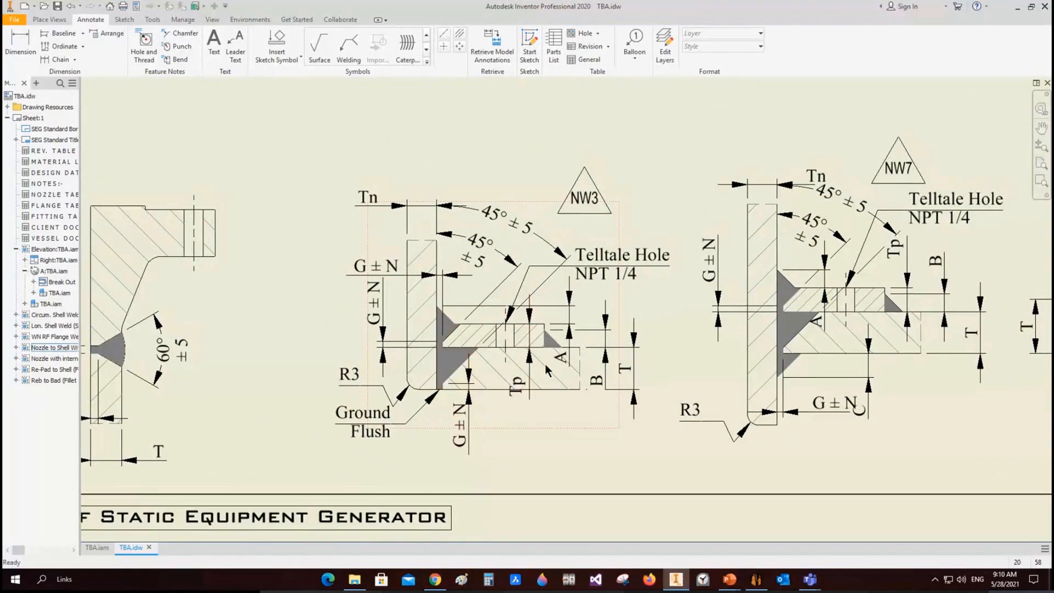
scroll(528, 355, "down", 5)
scroll(388, 358, "up", 3)
scroll(387, 357, "down", 4)
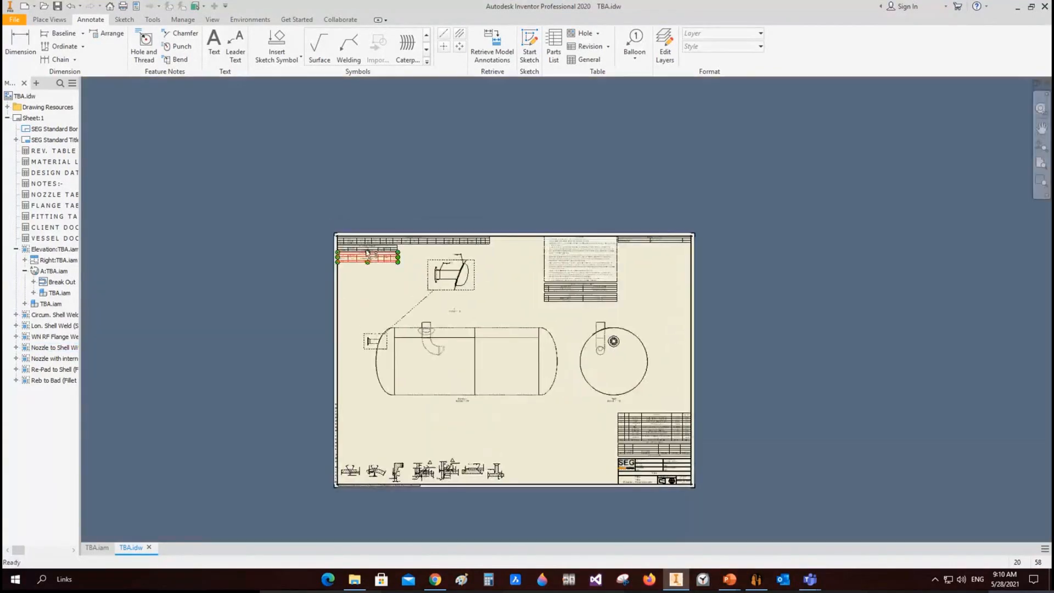
Read the nozzle table's N1 row across to its weld style and the A, B and C weld sizes.
scroll(365, 241, "up", 7)
middle_click_drag(85, 278, 354, 286)
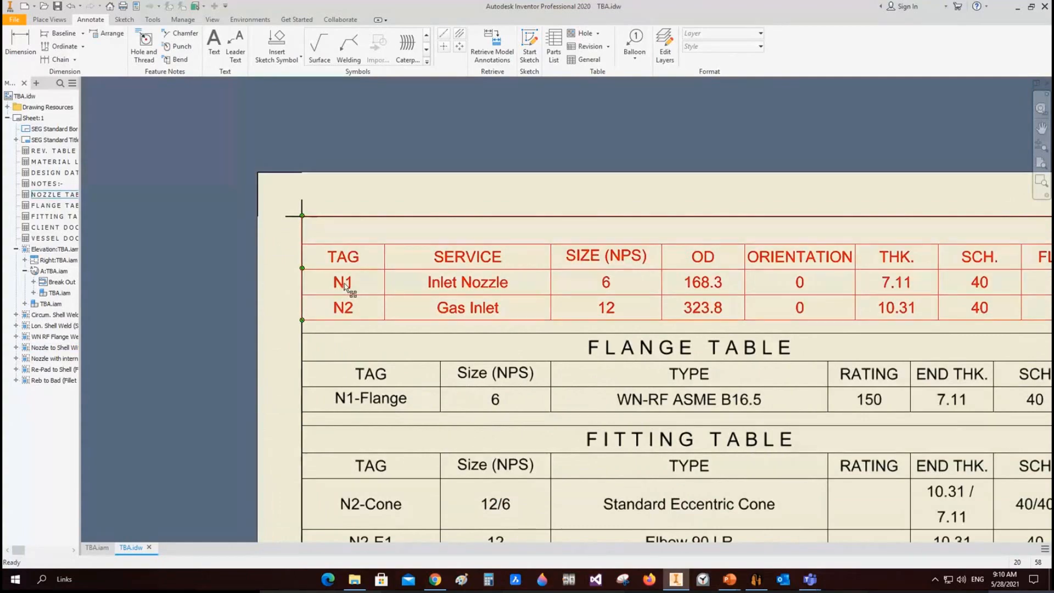
scroll(357, 290, "down", 3)
mouse_move(554, 305)
middle_mouse_down()
mouse_move(521, 291)
mouse_move(136, 266)
middle_mouse_up()
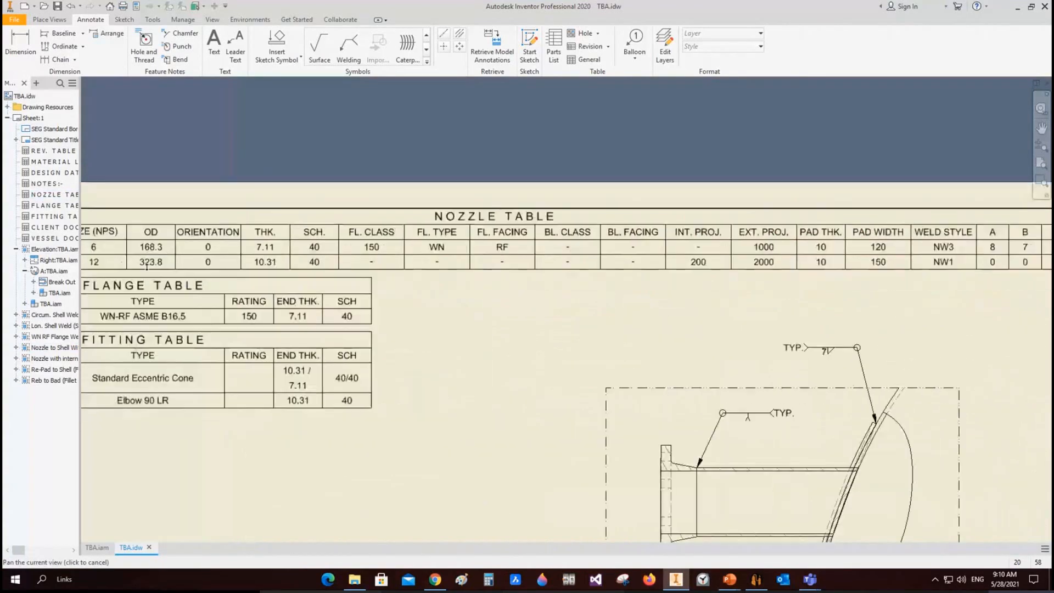
middle_click_drag(645, 297, 336, 305)
scroll(700, 243, "up", 3)
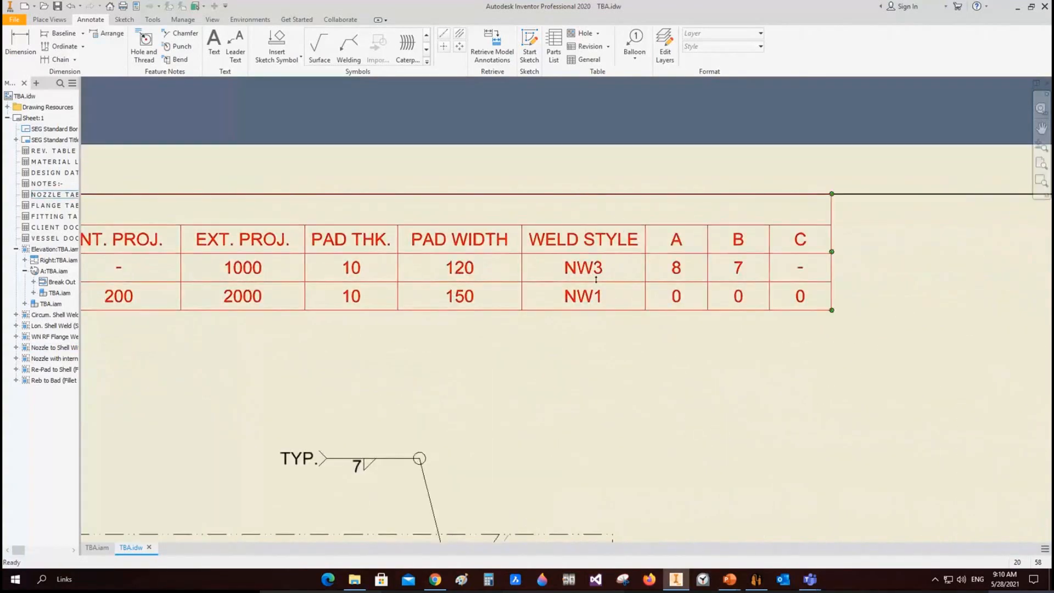
scroll(601, 276, "up", 2)
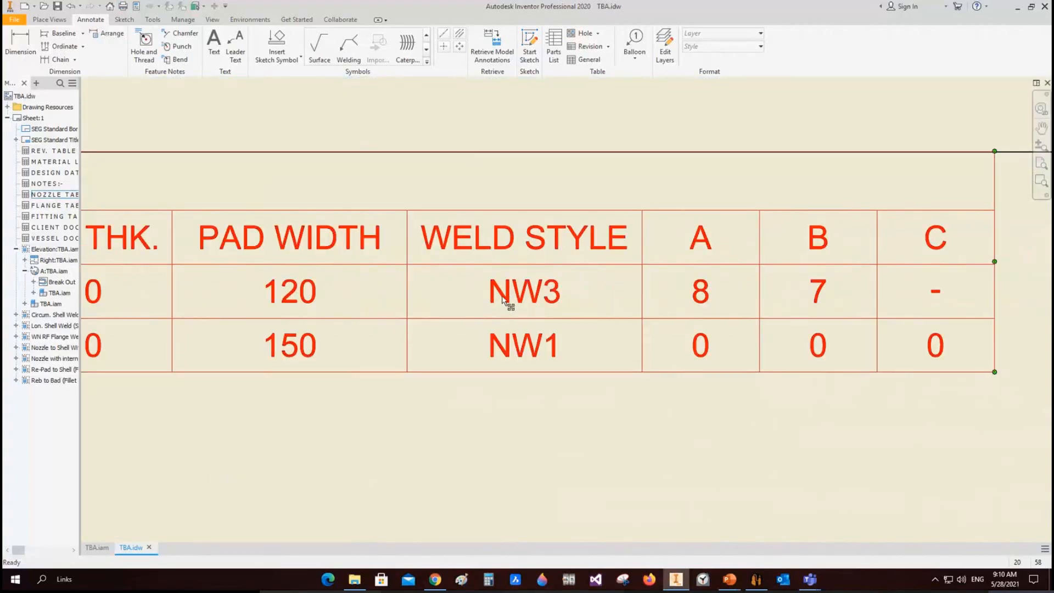
middle_click_drag(736, 309, 602, 313)
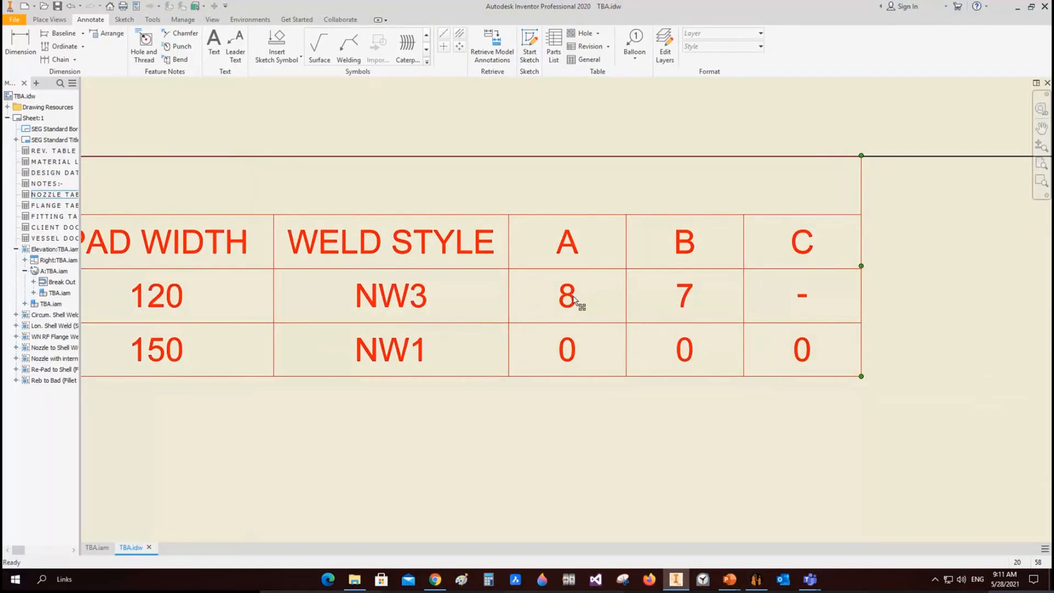
Locate dimensions A and B in the NW3 weld detail and compare them with the A and B columns of the nozzle table.
scroll(686, 293, "down", 5)
scroll(687, 294, "down", 8)
middle_click_drag(835, 405, 733, 204)
scroll(560, 351, "up", 8)
left_click(511, 321)
scroll(511, 321, "up", 5)
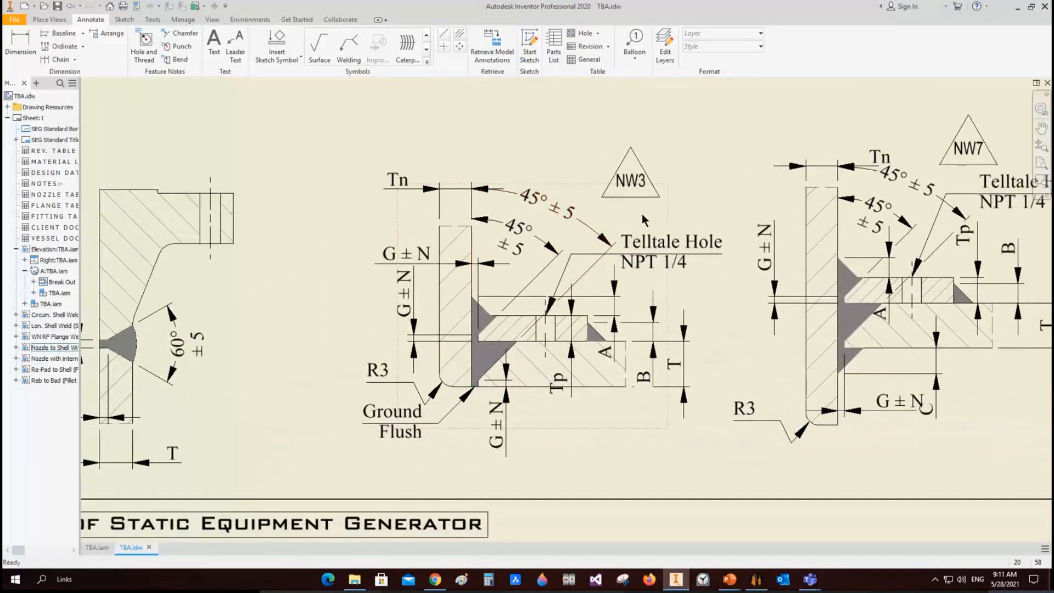
middle_click_drag(557, 356, 567, 338)
left_click(618, 337)
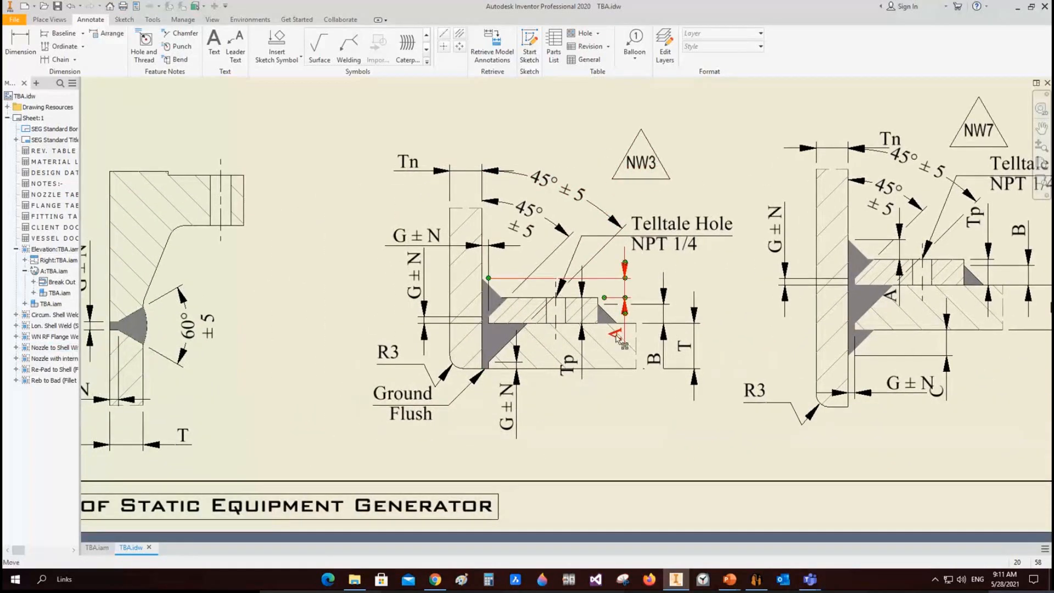
left_click(663, 366)
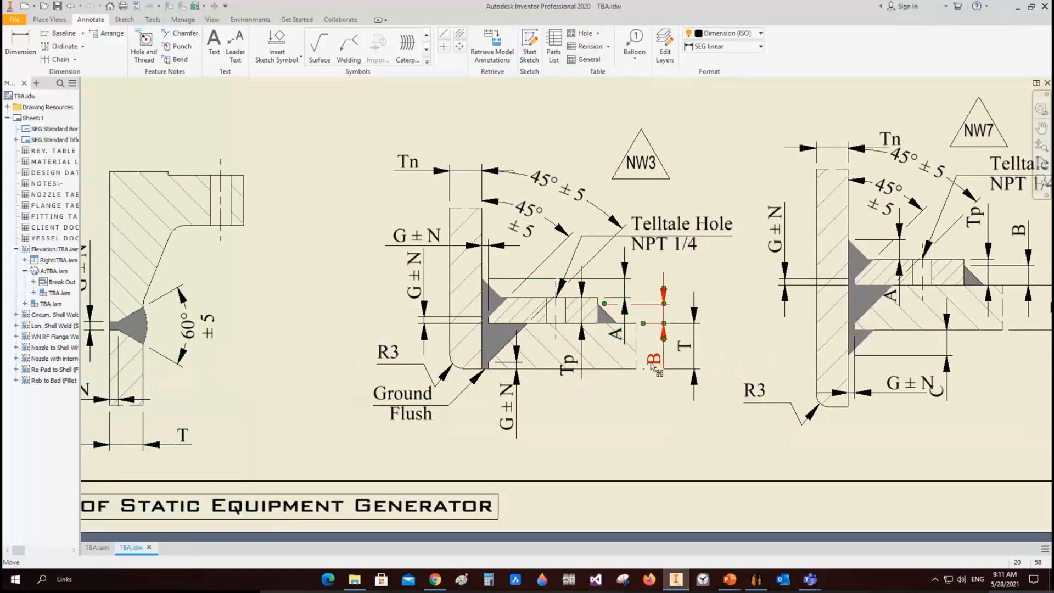
scroll(652, 363, "down", 3)
middle_click_drag(652, 364, 622, 409)
scroll(622, 409, "down", 5)
scroll(649, 292, "up", 8)
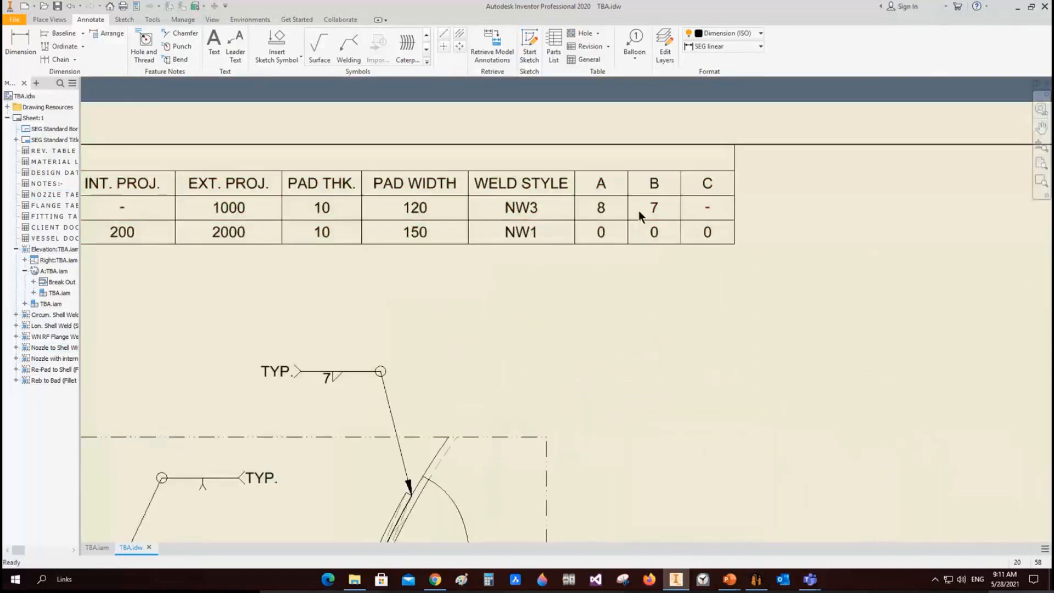
scroll(705, 203, "down", 5)
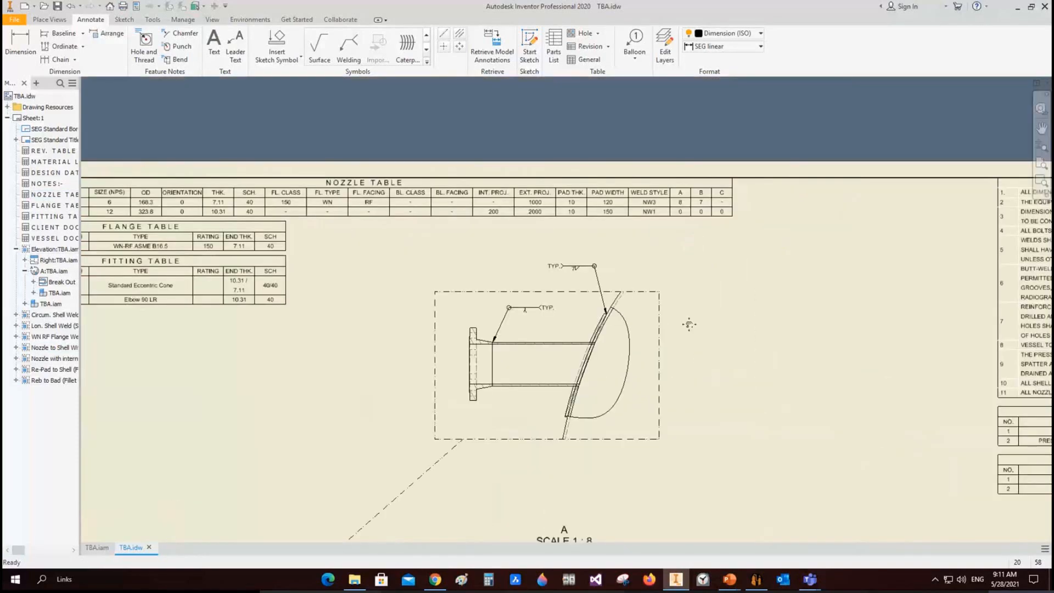
middle_click_drag(688, 324, 617, 125)
Switch to Static Equipment Generator and set nozzle N2's welding detail to A 6, B 7 and C 5 mm, then save it.
left_click(757, 579)
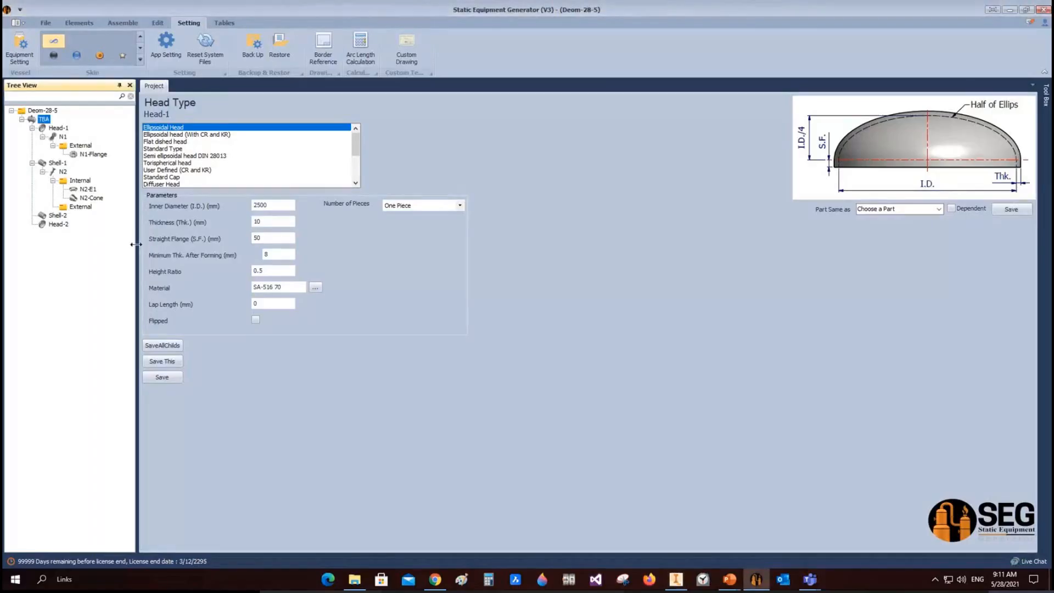
left_click(63, 172)
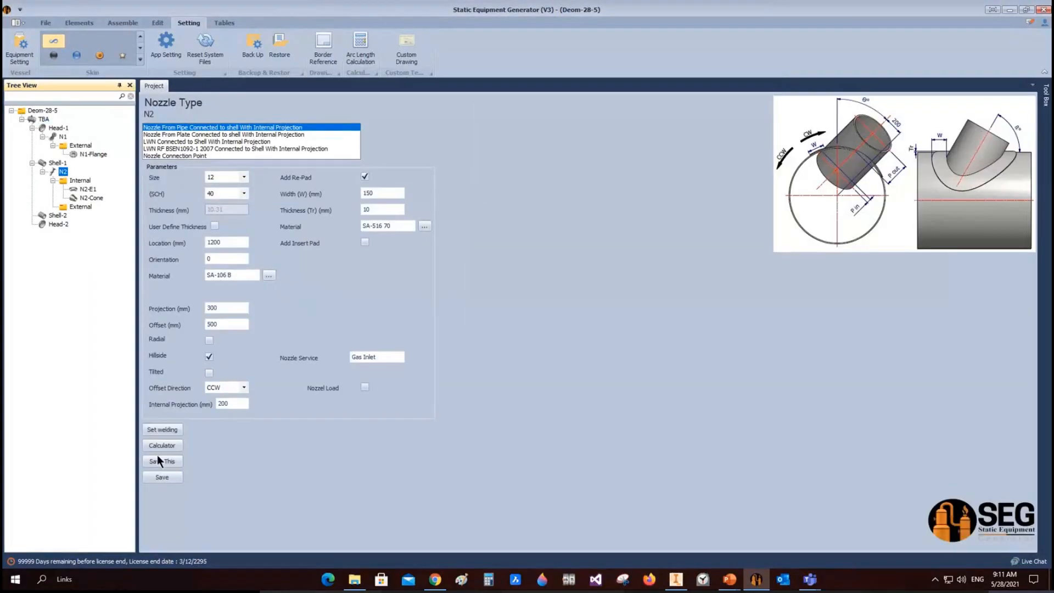
left_click(164, 429)
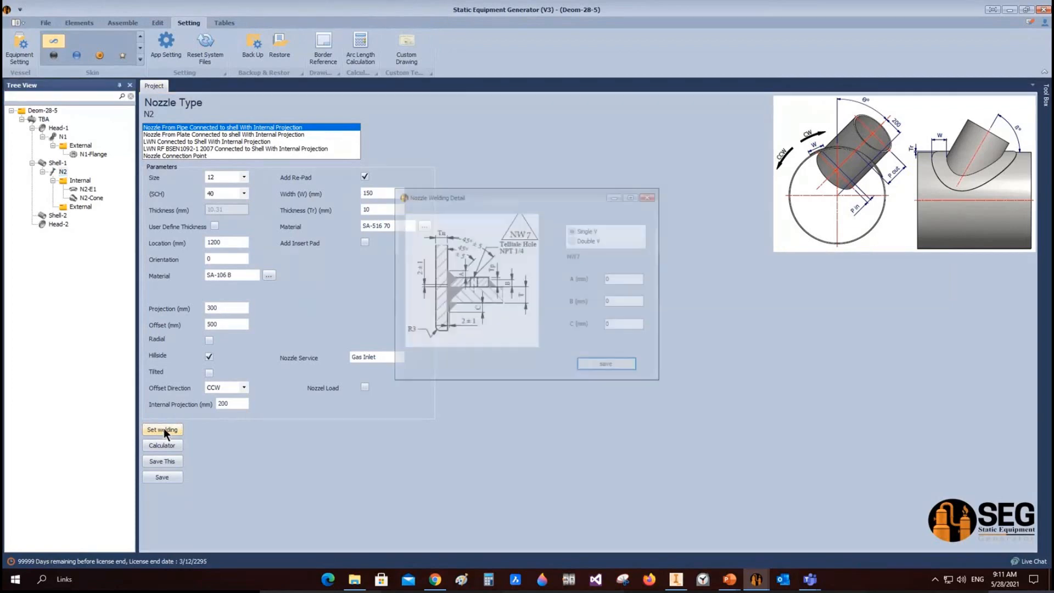
left_click(632, 279)
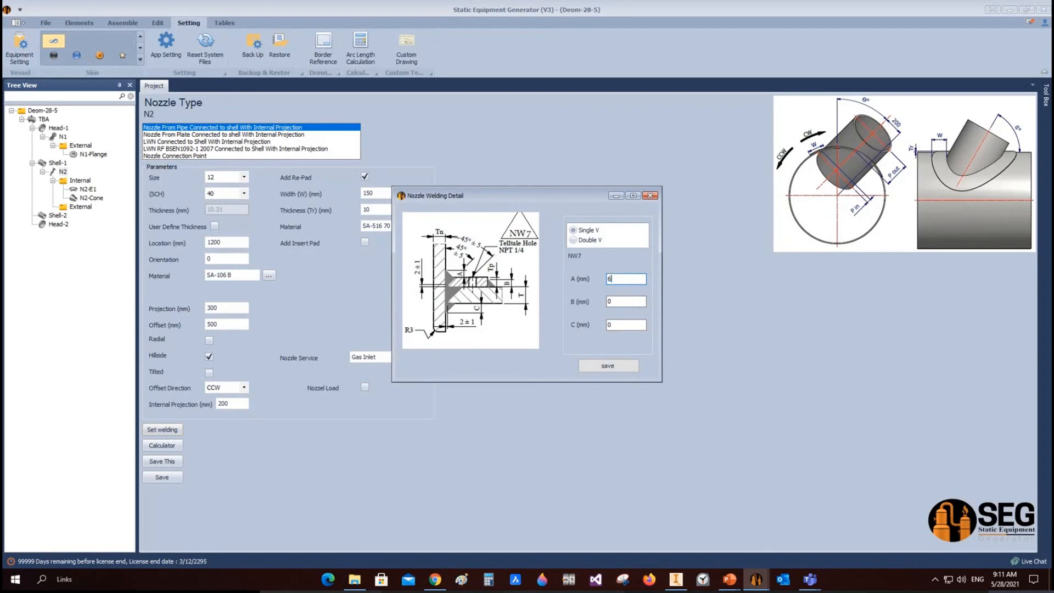
key("Tab")
left_click(622, 327)
type("5")
left_click(608, 366)
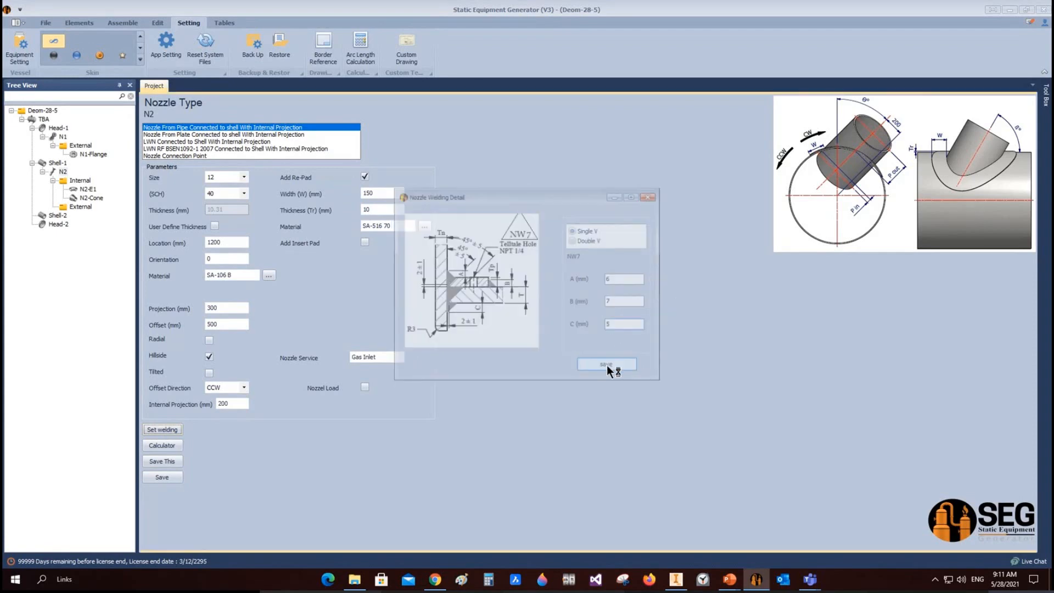
Open the nozzle table, check nozzle N2's weld style and its A, B and C values, and close the table.
left_click(224, 22)
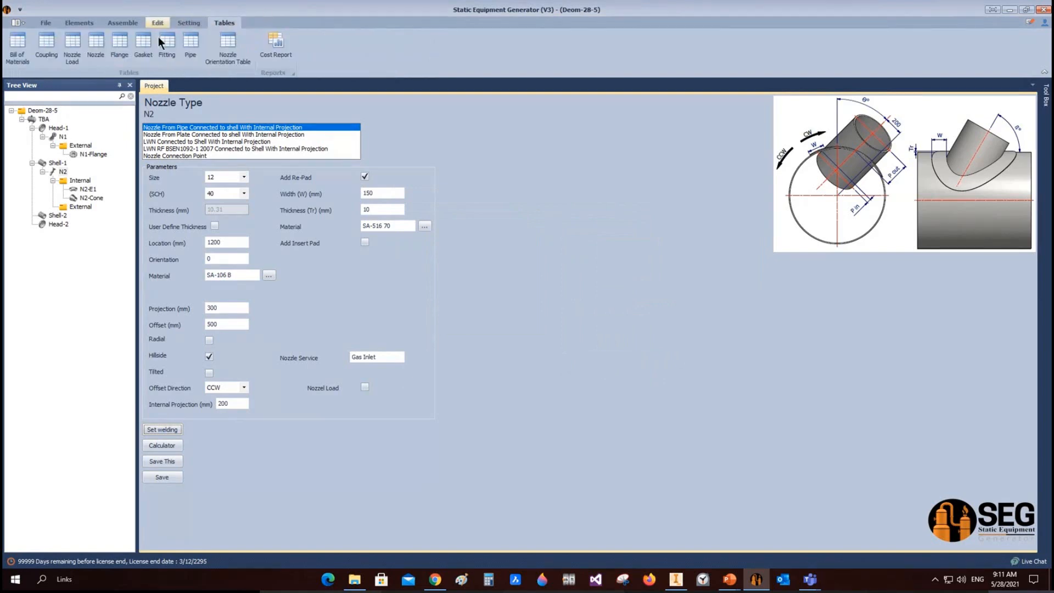
left_click(97, 38)
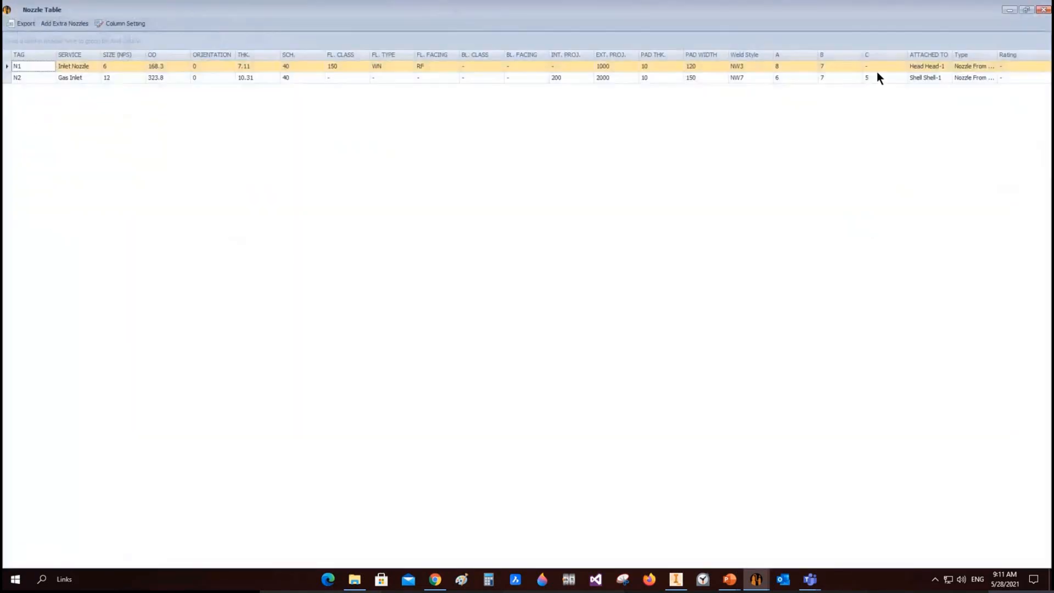
left_click(781, 78)
left_click(818, 78)
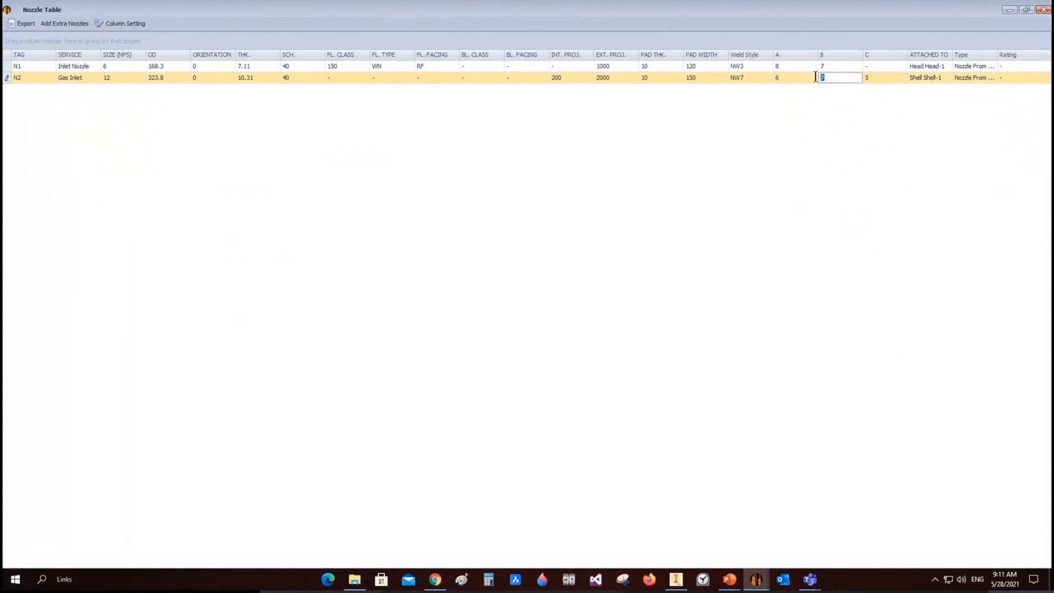
left_click(884, 78)
left_click(750, 78)
left_click(1042, 10)
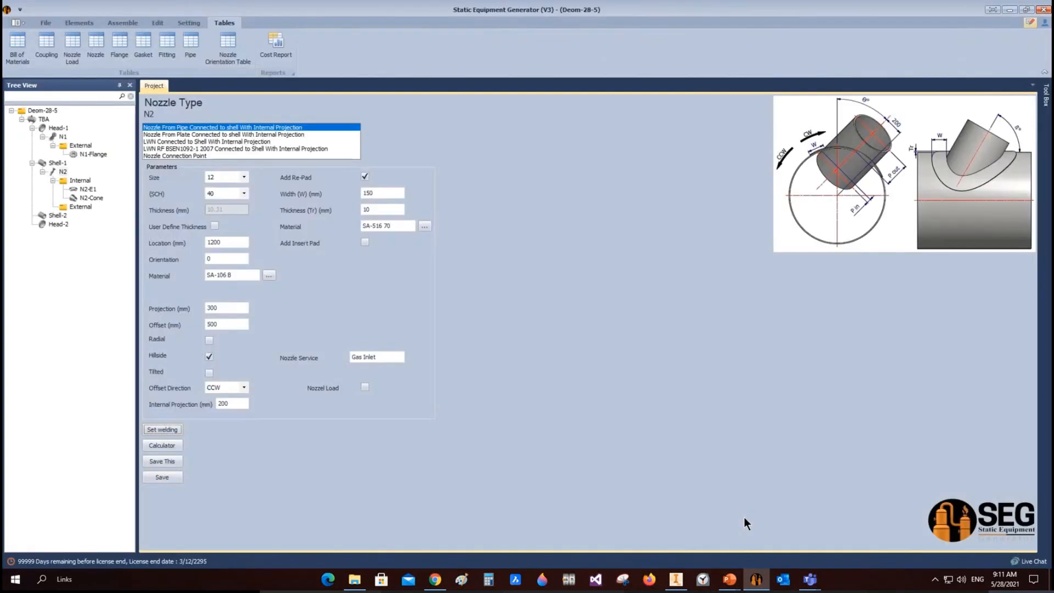
Switch back to the Inventor drawing and examine the NW7 weld detail for nozzles with internal projection.
left_click(676, 579)
middle_click_drag(584, 247, 581, 296)
scroll(113, 135, "down", 3)
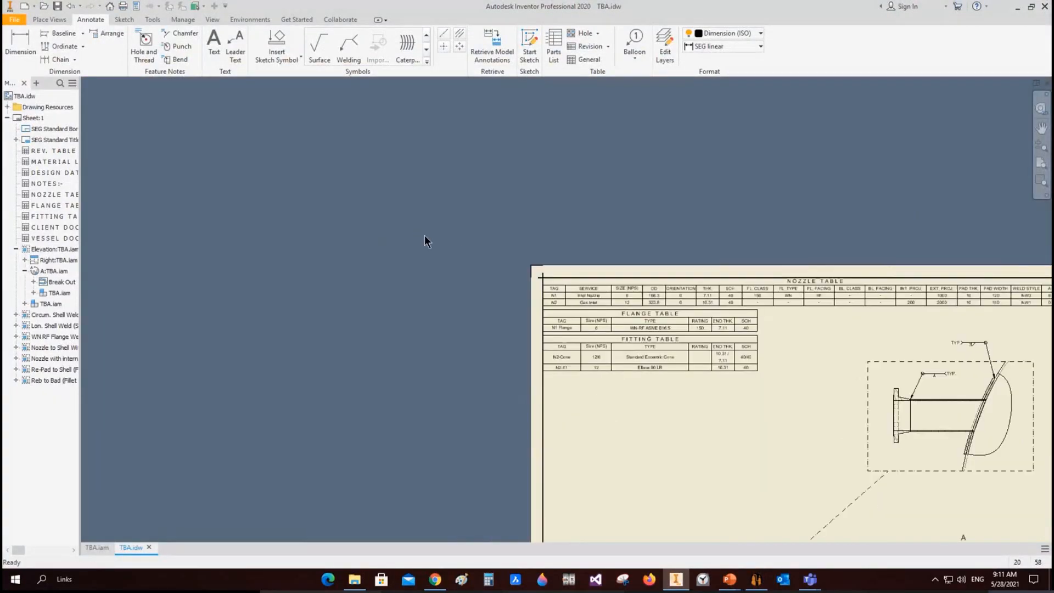
middle_click_drag(953, 351, 562, 282)
scroll(667, 241, "down", 5)
scroll(626, 219, "up", 6)
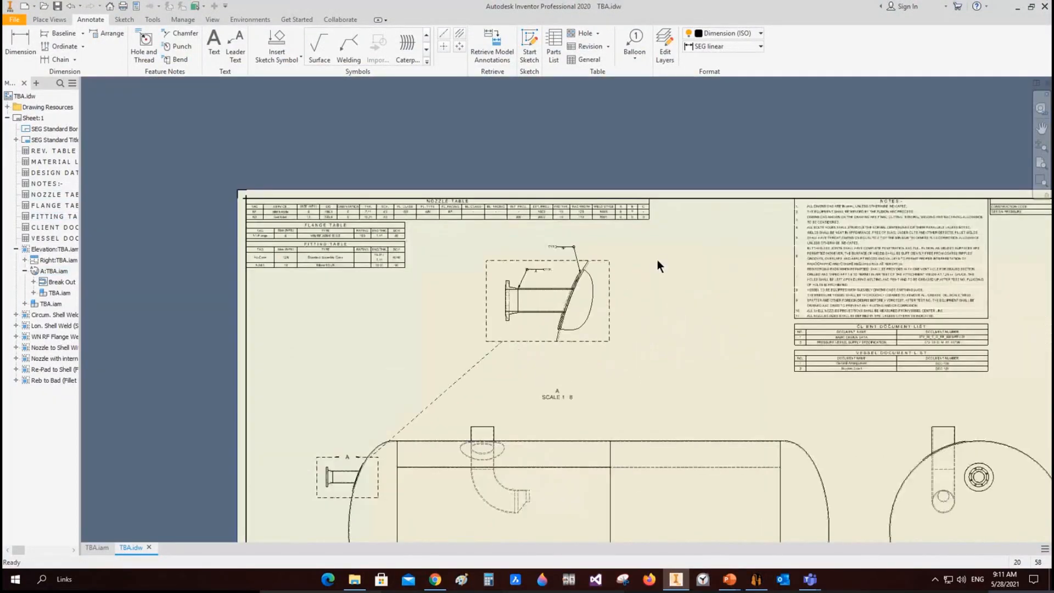
scroll(616, 210, "up", 2)
scroll(620, 210, "down", 3)
scroll(620, 210, "up", 5)
scroll(556, 192, "down", 4)
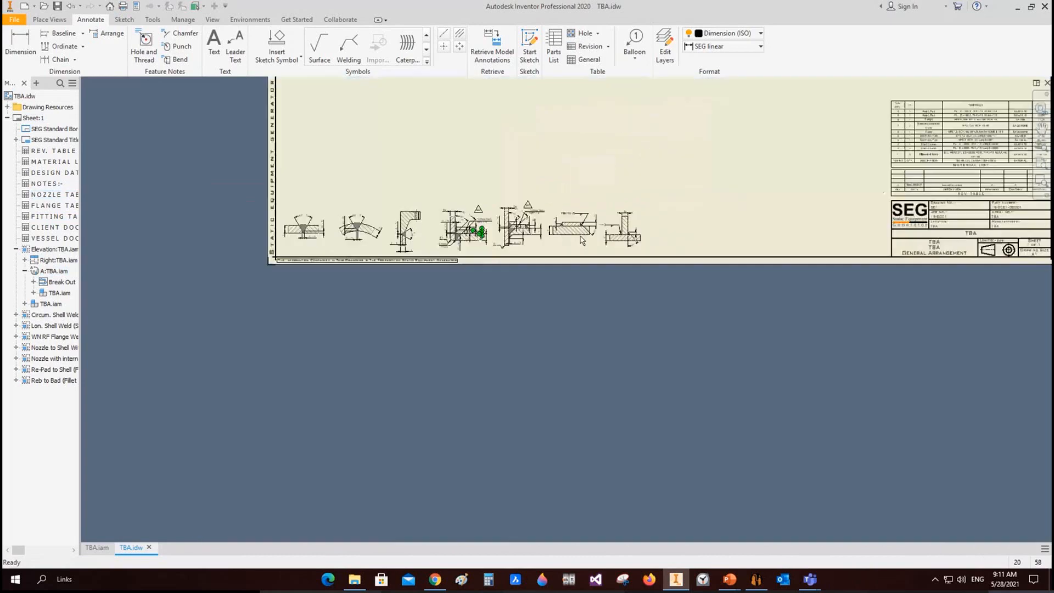
scroll(457, 227, "down", 4)
middle_click_drag(457, 228, 473, 272)
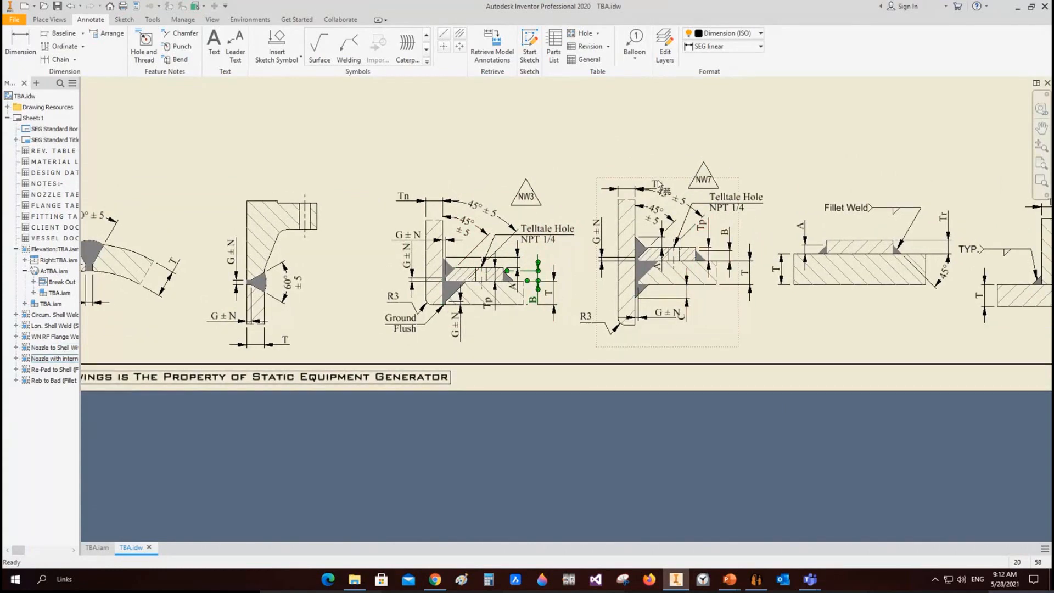
scroll(711, 188, "down", 3)
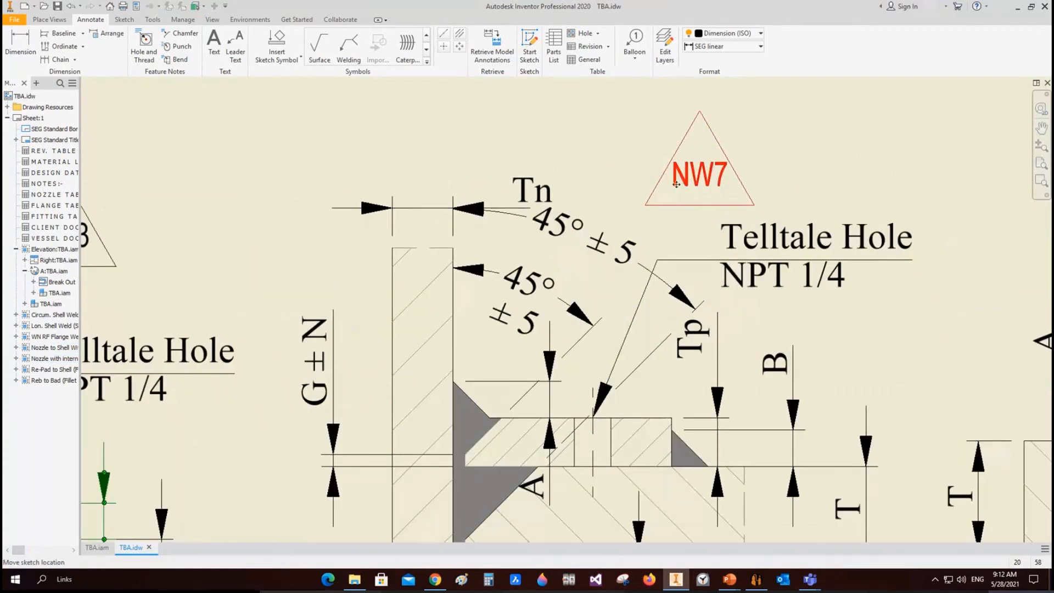
scroll(700, 184, "up", 2)
scroll(697, 209, "up", 6)
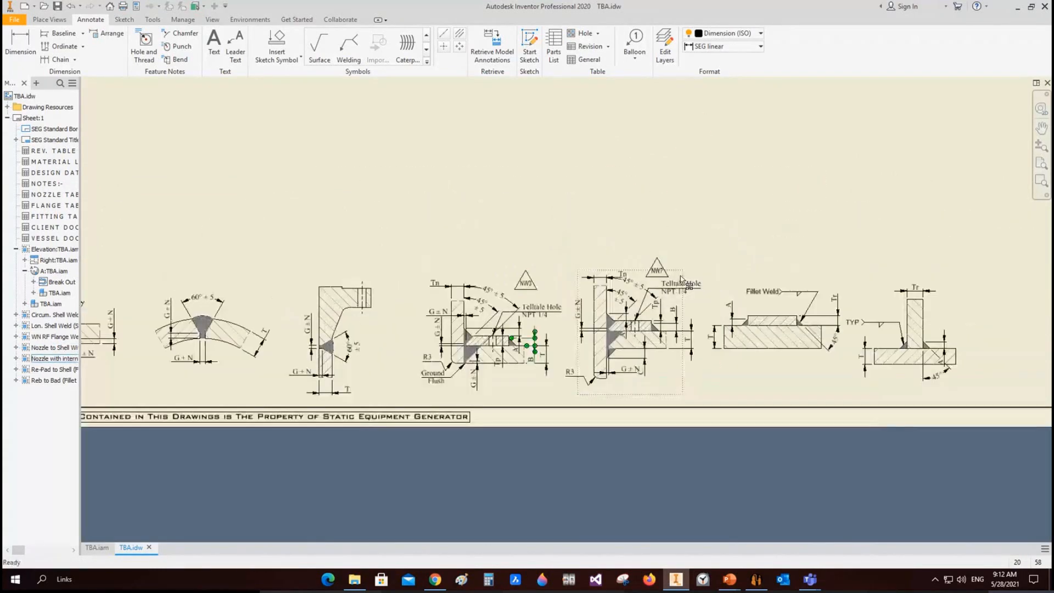
Check nozzle N2's row in the drawing's nozzle table, then switch to Static Equipment Generator and open the vessel's drawing settings for tables and annotations.
scroll(642, 225, "down", 6)
scroll(555, 184, "down", 3)
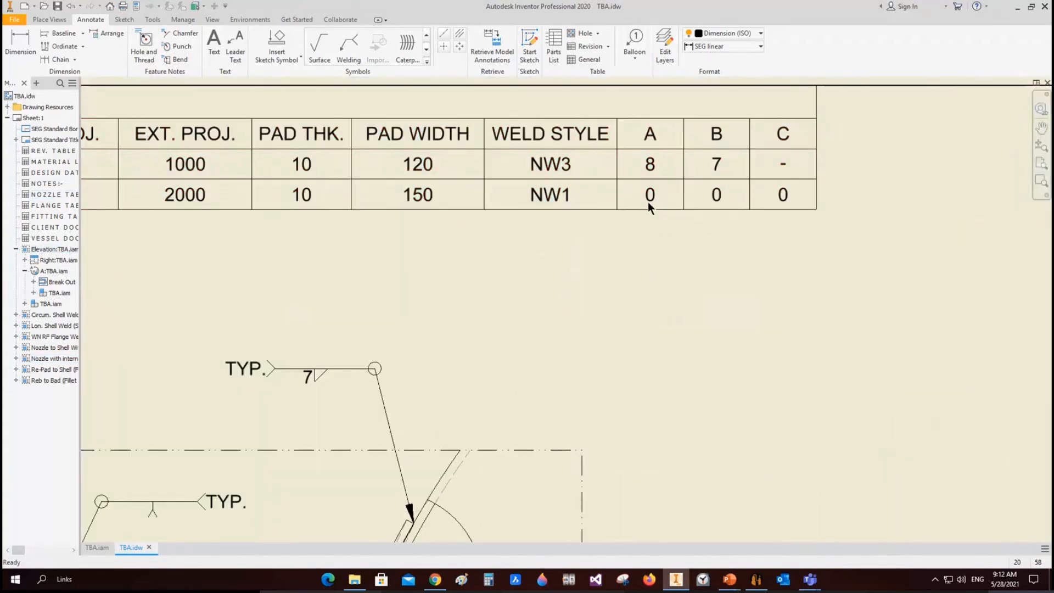
left_click(756, 583)
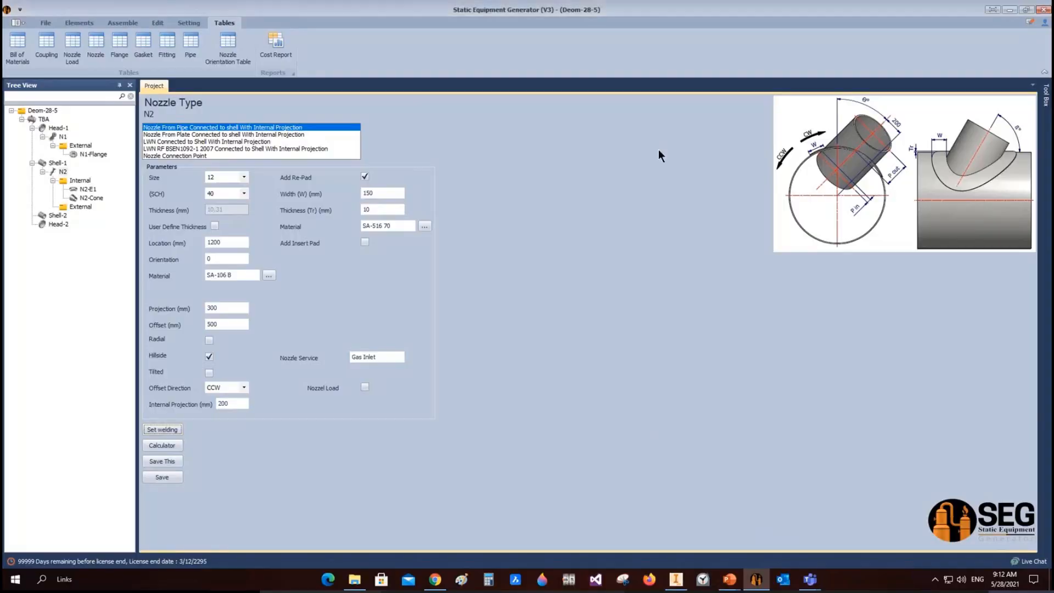
left_click(46, 117)
right_click(46, 117)
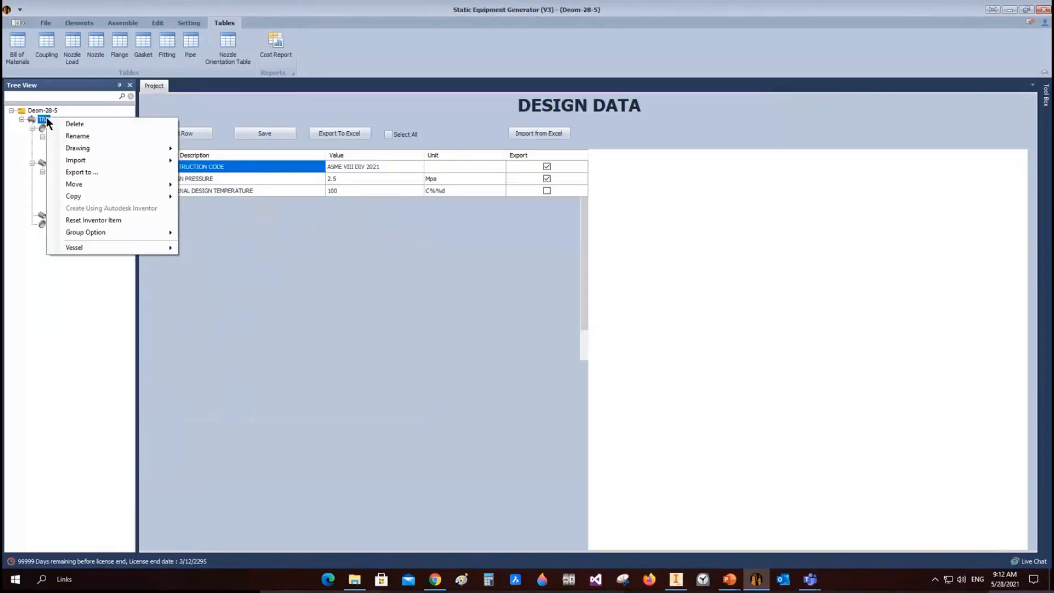
mouse_move(137, 148)
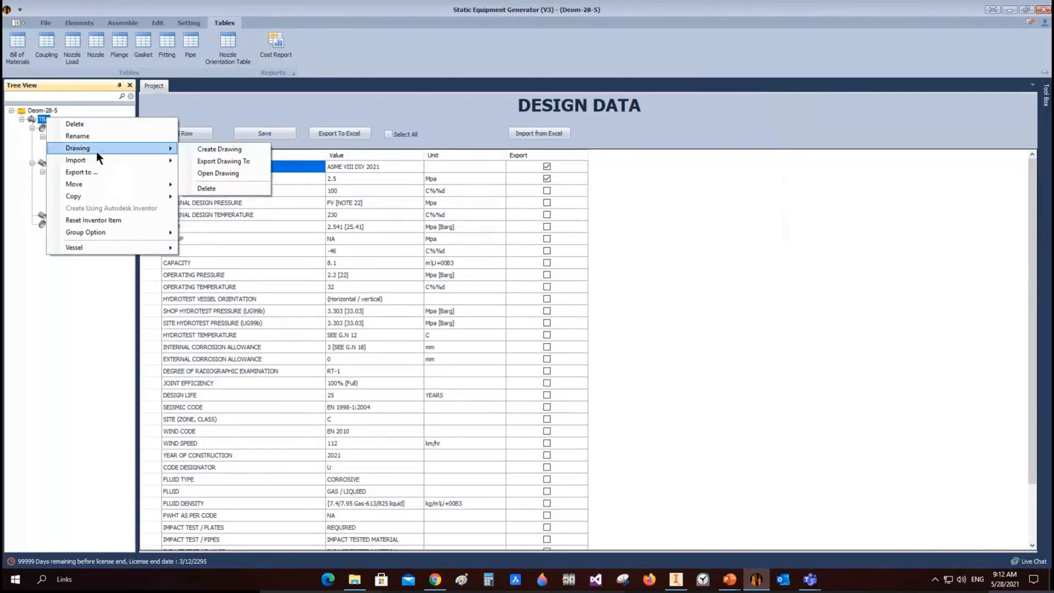
left_click(213, 149)
left_click(519, 206)
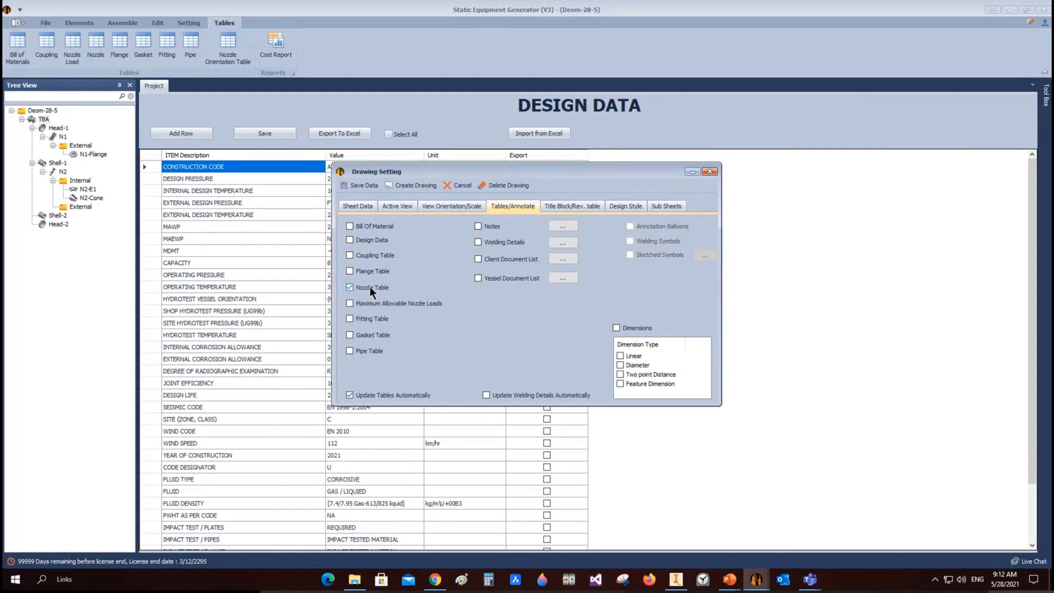
Save the drawing settings with Nozzle Table and Update Tables Automatically enabled, close them and switch back to the Inventor drawing.
left_click(365, 186)
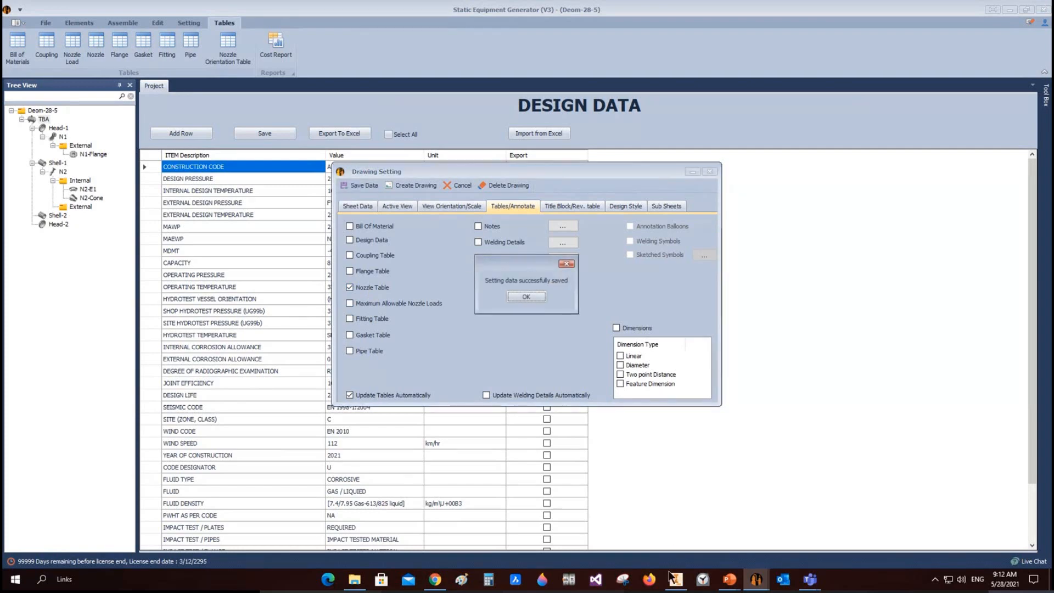
left_click(526, 297)
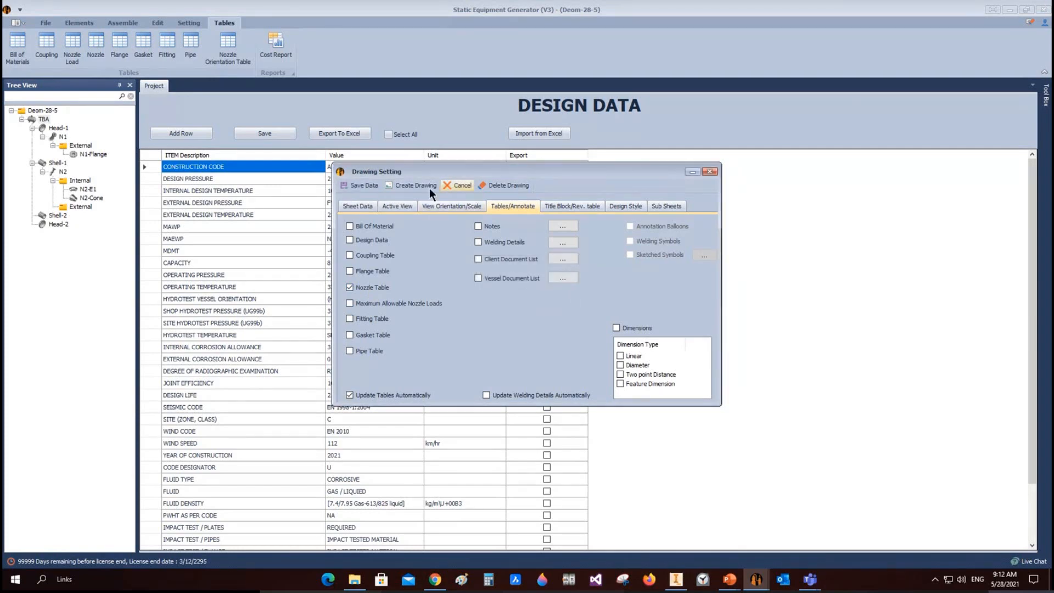
left_click(463, 186)
left_click(676, 557)
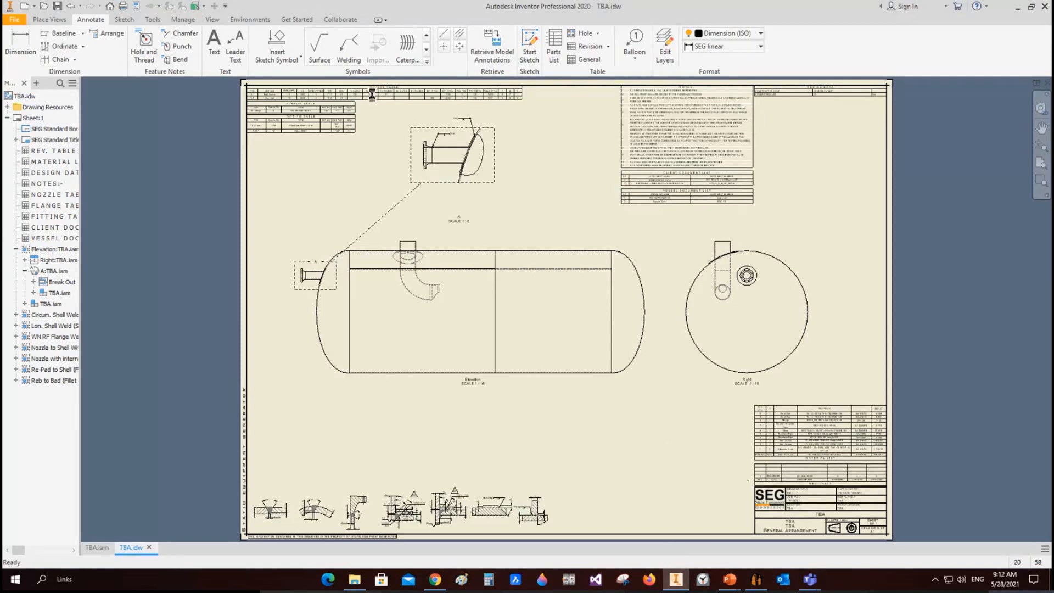
Check the weld style and the A, B and C values of both nozzles in the drawing's nozzle table.
scroll(371, 95, "up", 5)
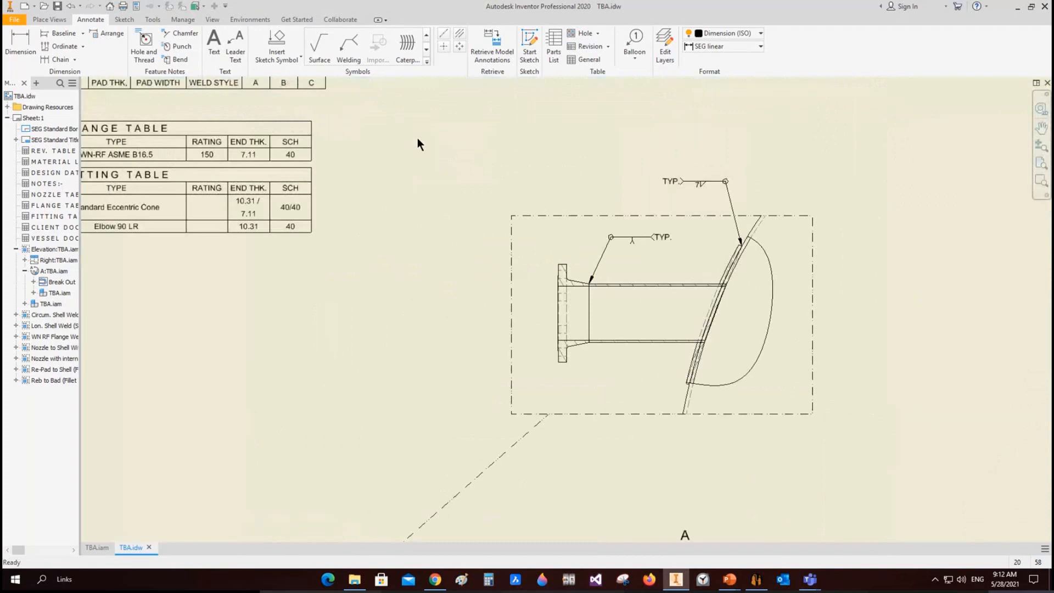
scroll(418, 139, "down", 4)
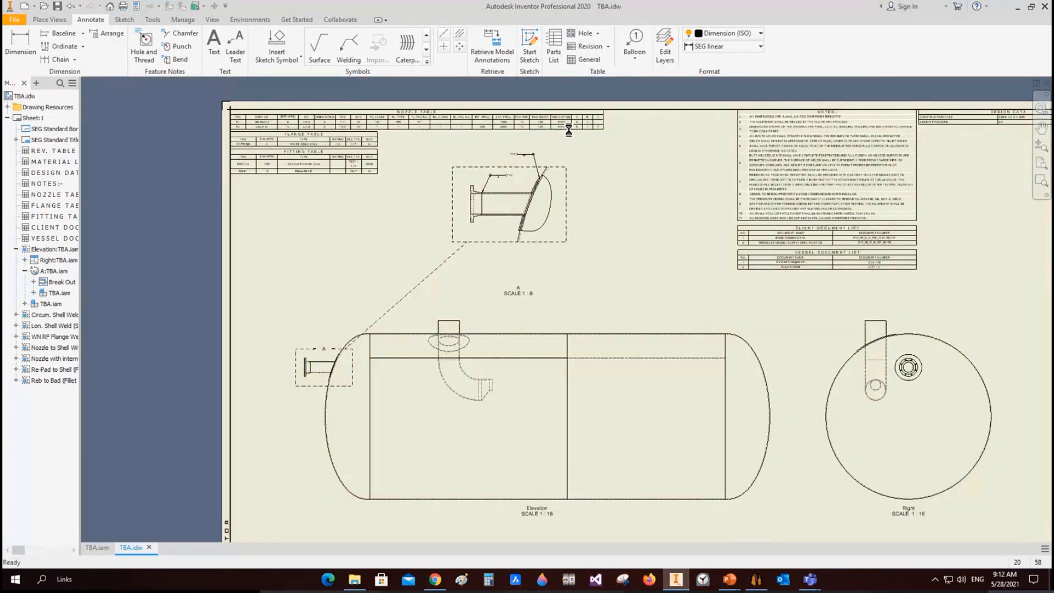
scroll(604, 134, "up", 10)
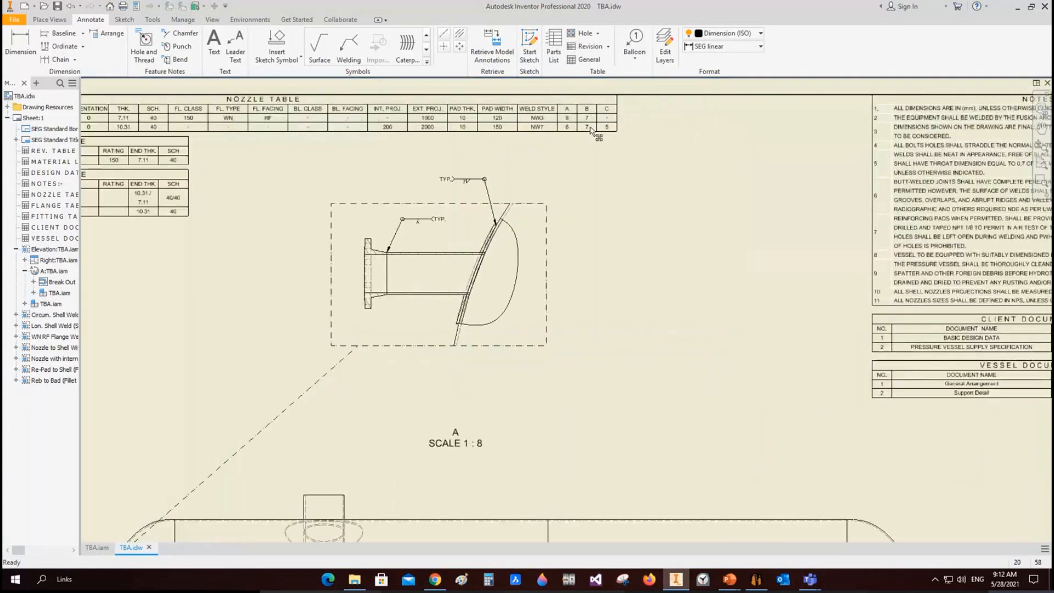
middle_click_drag(493, 133, 492, 233)
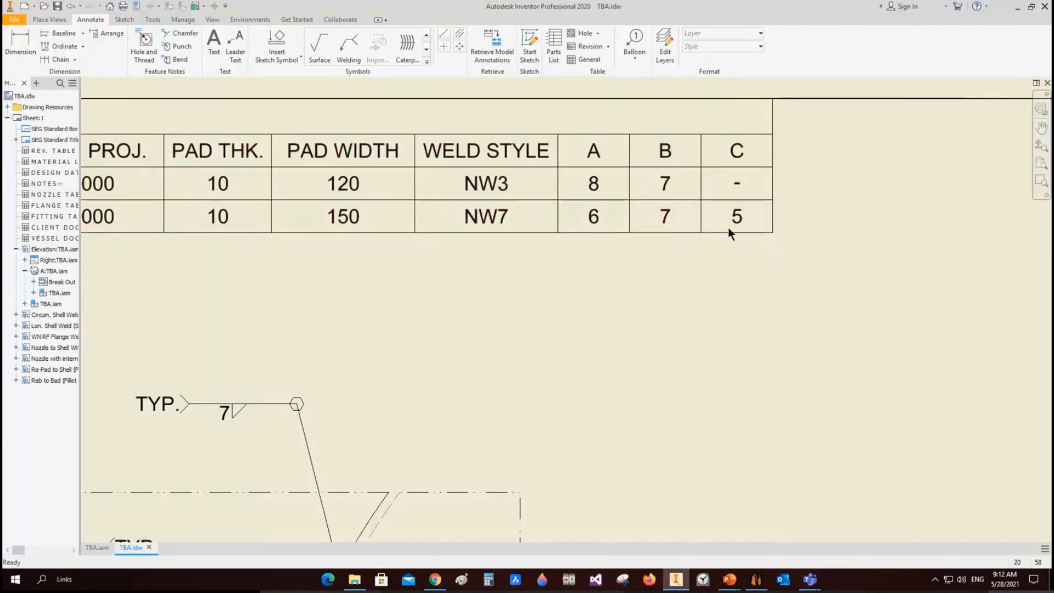
scroll(728, 227, "up", 5)
Examine the NW7 weld detail among the weld details along the sheet's lower edge.
mouse_move(733, 228)
middle_mouse_down()
mouse_move(708, 201)
mouse_move(687, 139)
mouse_move(609, 76)
middle_mouse_up()
scroll(668, 128, "up", 2)
scroll(536, 462, "down", 3)
middle_click_drag(536, 462, 619, 326)
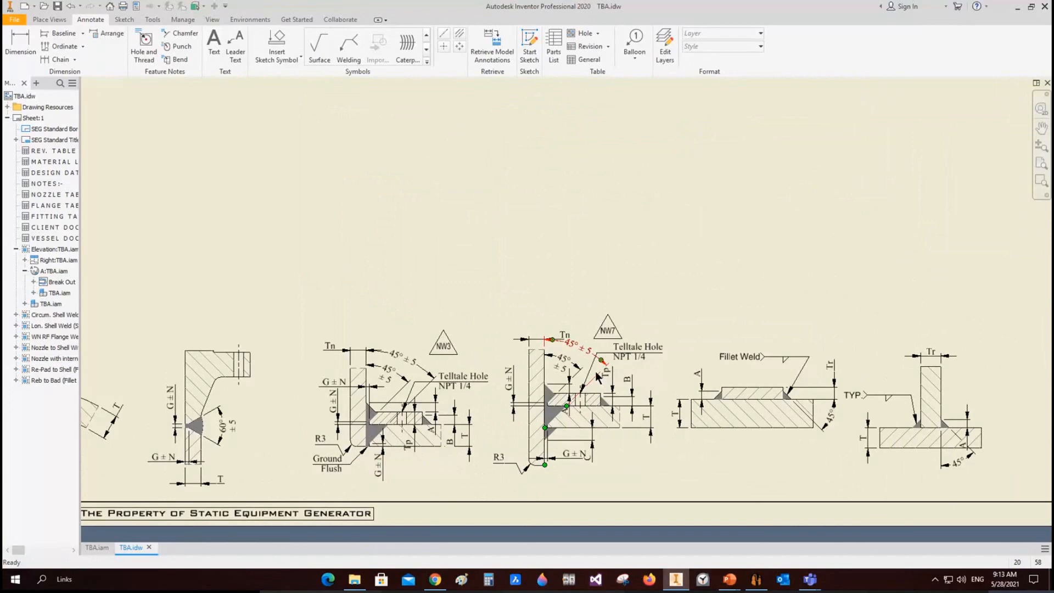
scroll(597, 377, "up", 5)
scroll(566, 281, "down", 3)
scroll(461, 335, "down", 1)
middle_click_drag(459, 331, 555, 275)
scroll(555, 274, "down", 3)
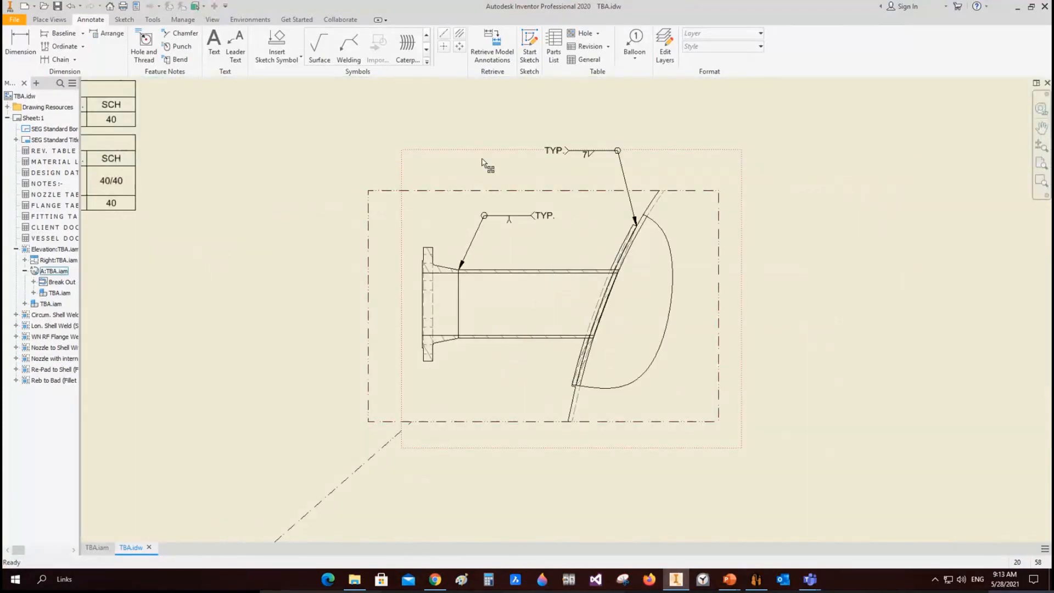
Insert the NW3 sketch symbol in detail view A, with its leader pointing at the lower joint between the nozzle pipe and the reinforcing pad.
scroll(501, 164, "up", 3)
scroll(343, 295, "down", 3)
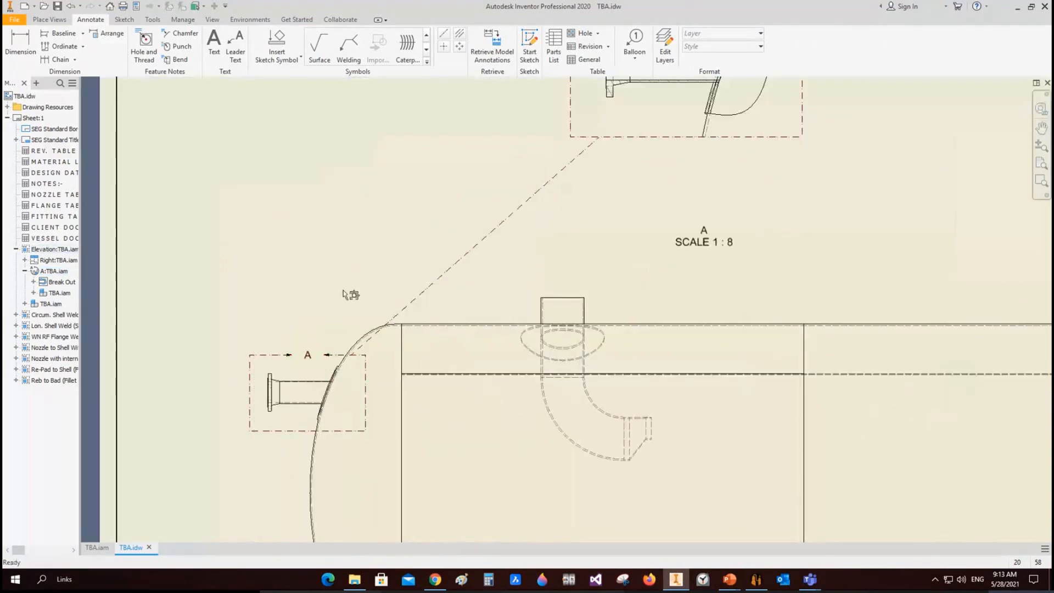
scroll(574, 194, "down", 1)
middle_click_drag(573, 194, 425, 341)
mouse_move(601, 101)
middle_mouse_down()
mouse_move(469, 305)
mouse_move(571, 256)
middle_mouse_up()
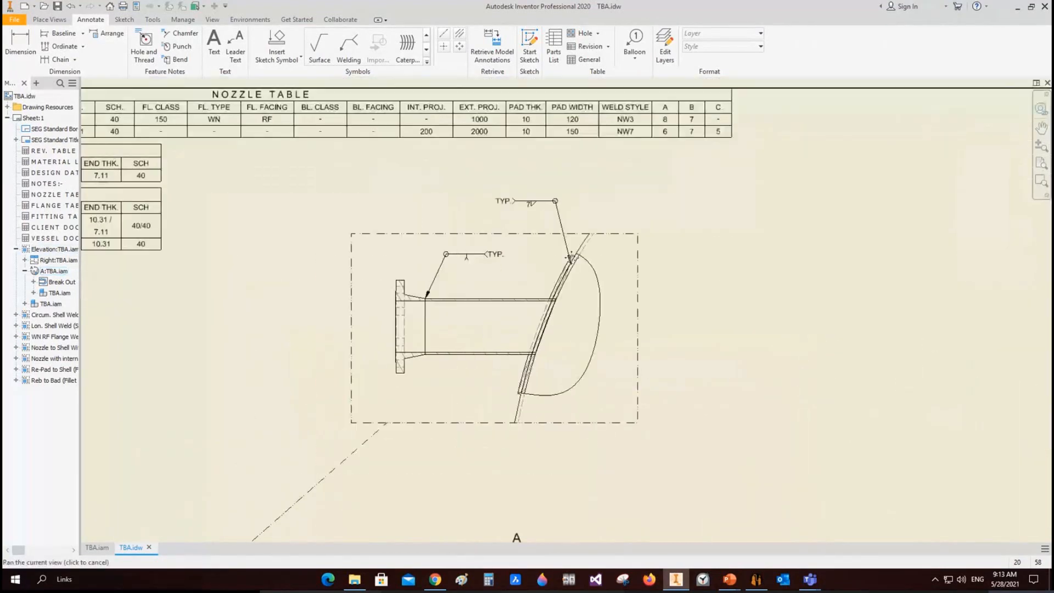
scroll(552, 291, "down", 3)
middle_click_drag(555, 309, 645, 256)
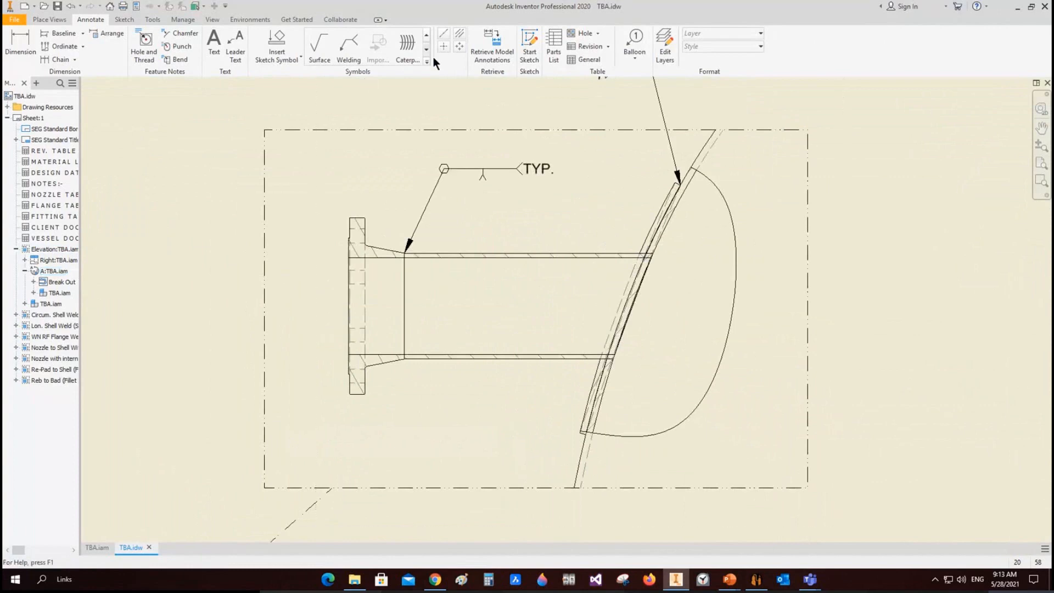
left_click(280, 37)
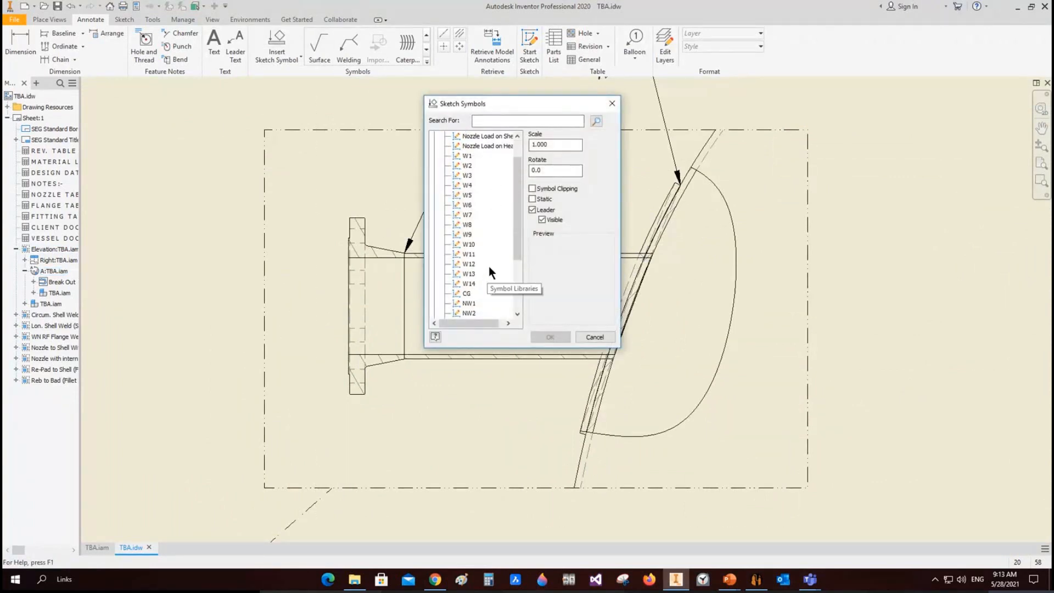
scroll(489, 266, "down", 2)
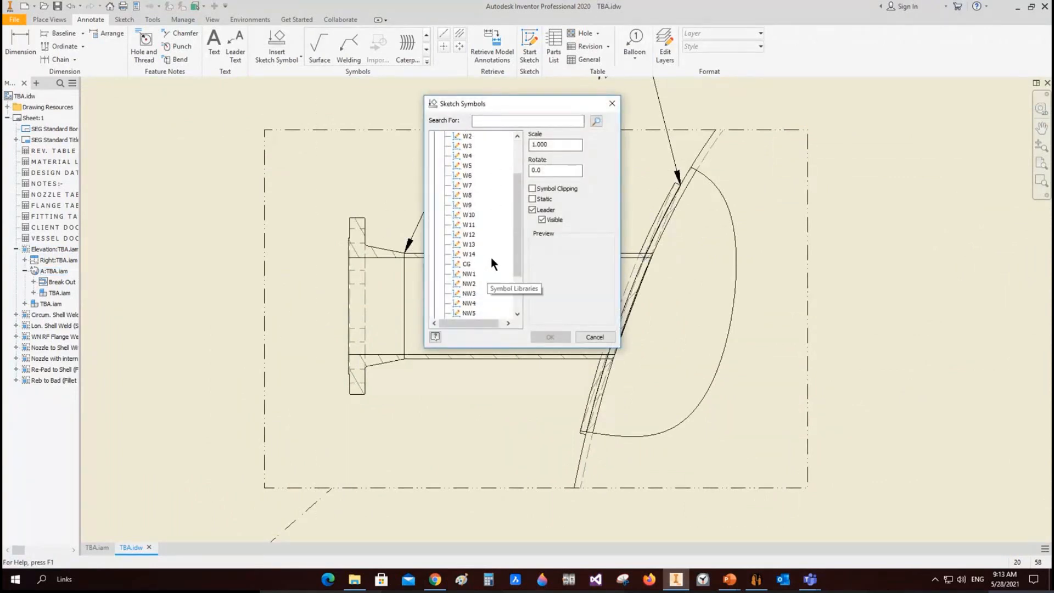
left_click(470, 292)
left_click(554, 337)
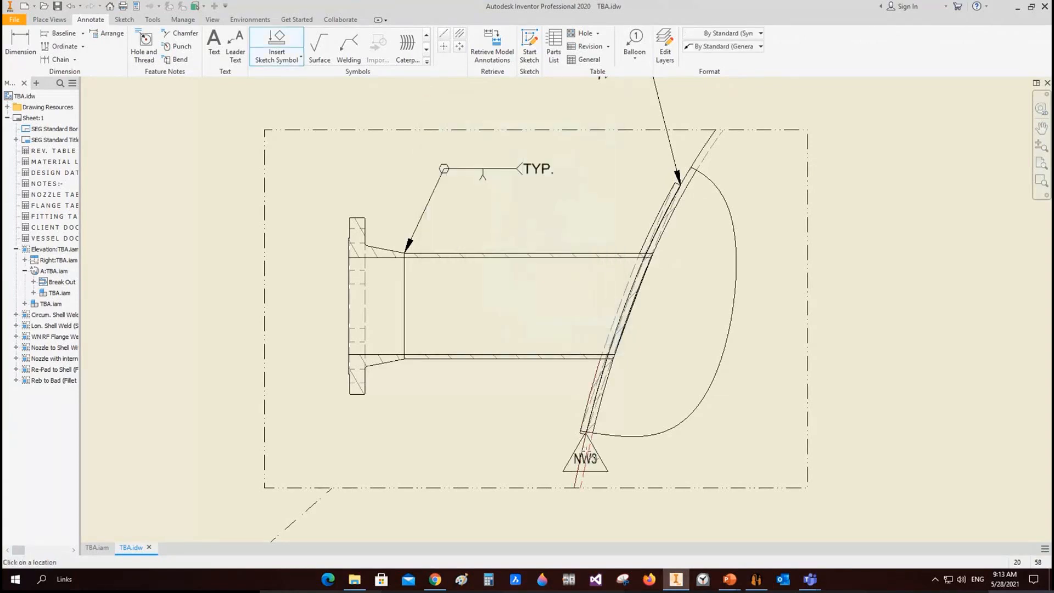
middle_click_drag(664, 370, 751, 328)
left_click(688, 317)
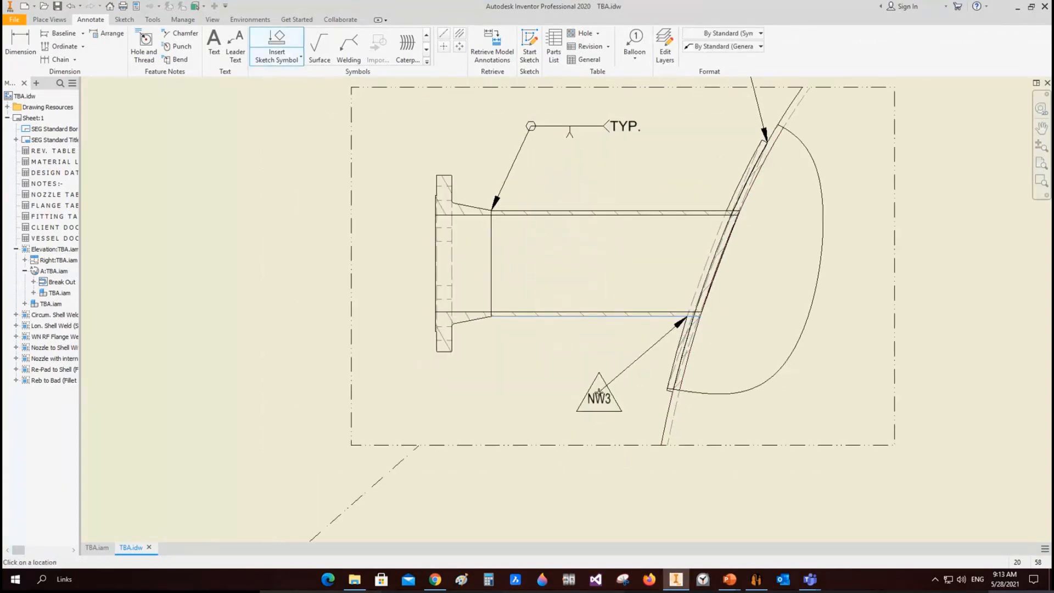
right_click(599, 391)
left_click(549, 392)
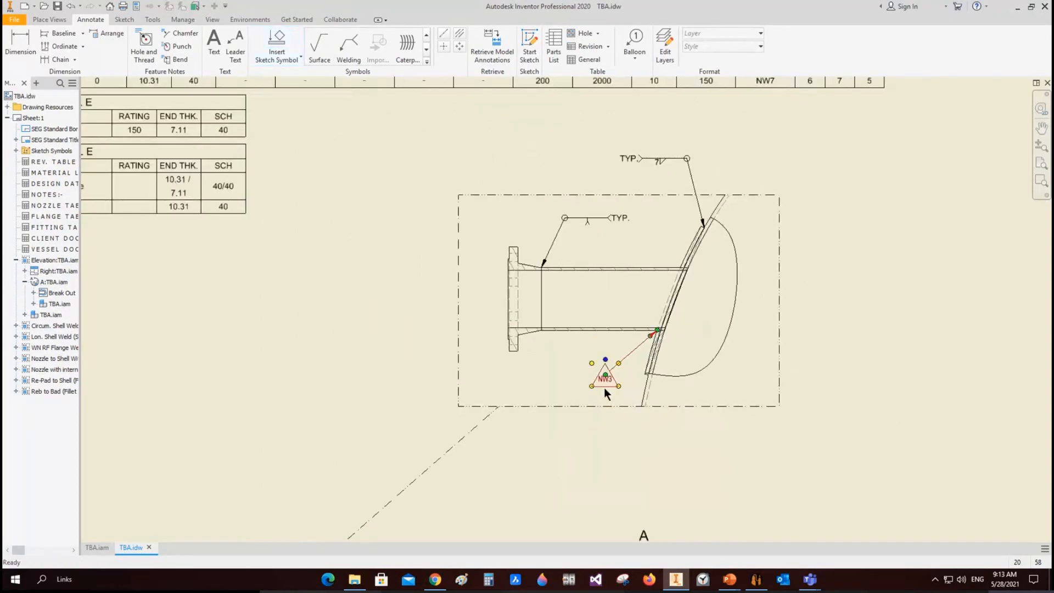
scroll(670, 334, "up", 3)
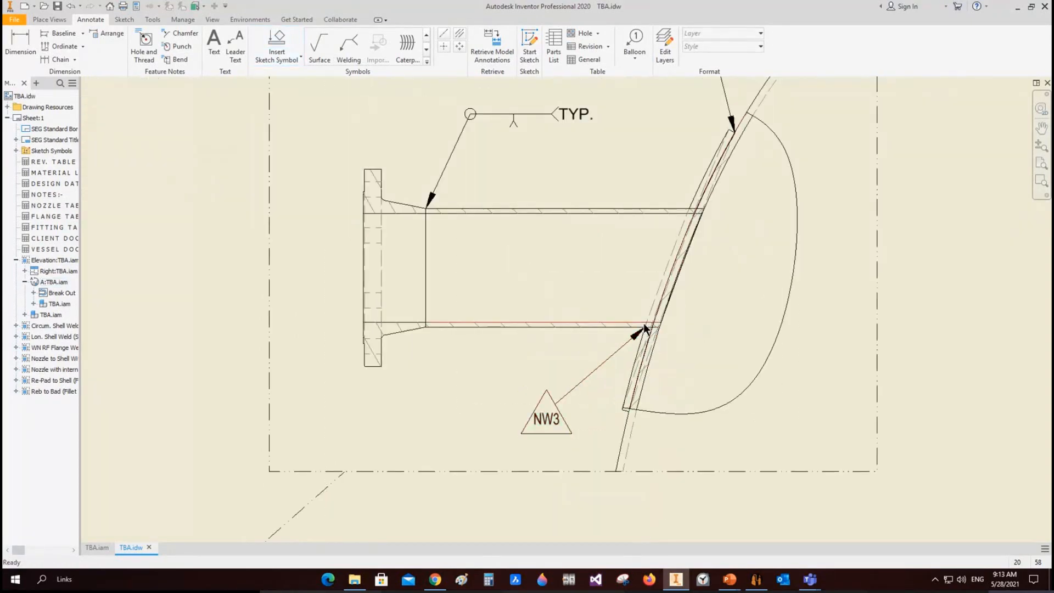
Locate the NW3 weld detail on the sheet and examine its dimensions and weld shape.
scroll(540, 412, "down", 5)
middle_click_drag(540, 412, 506, 100)
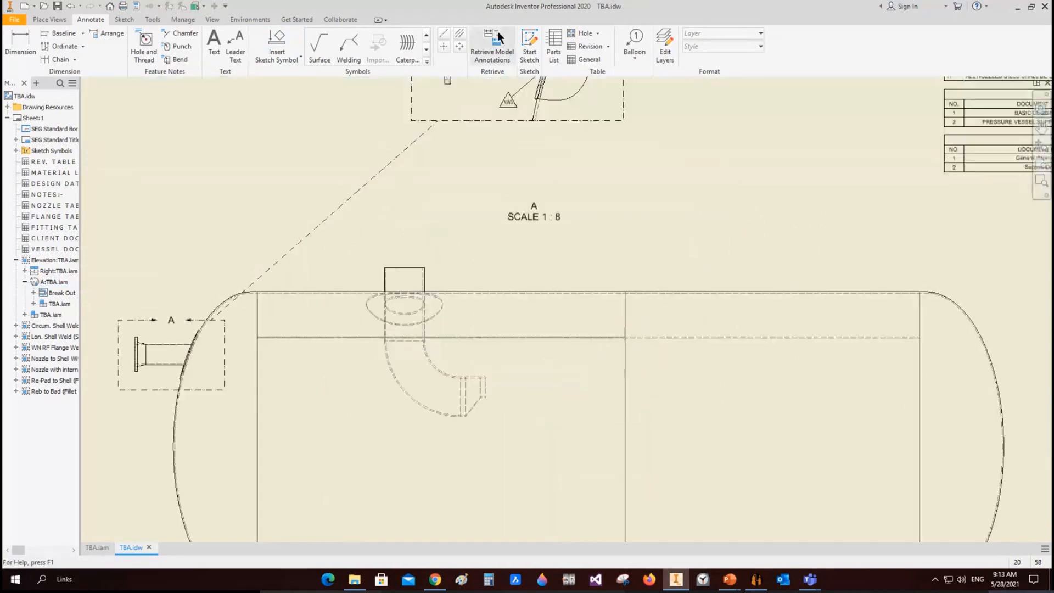
scroll(447, 285, "down", 5)
middle_click_drag(475, 310, 508, 120)
scroll(476, 324, "up", 9)
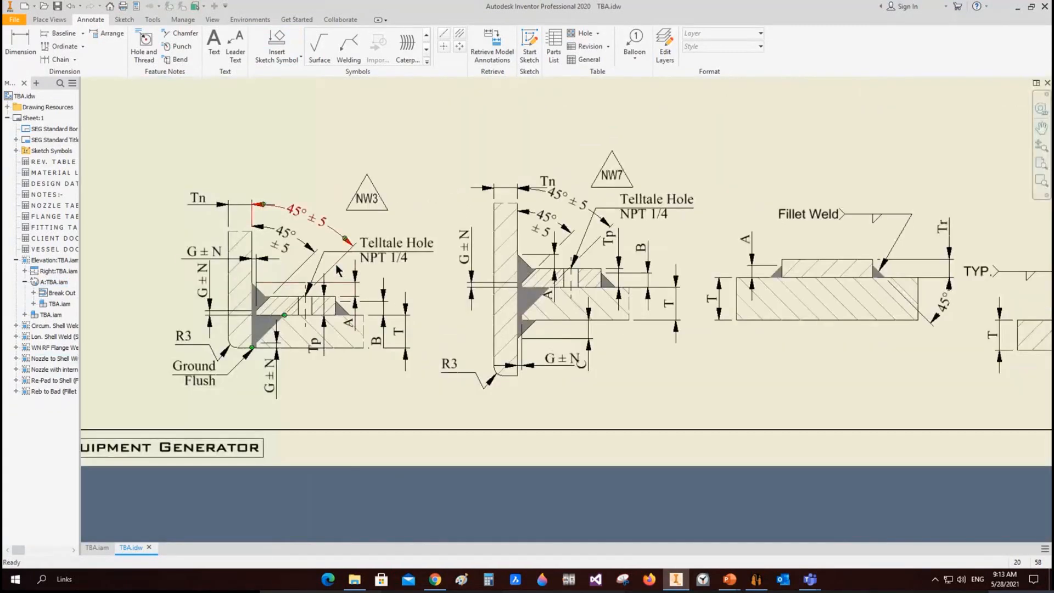
middle_click_drag(358, 265, 563, 255)
scroll(464, 271, "up", 3)
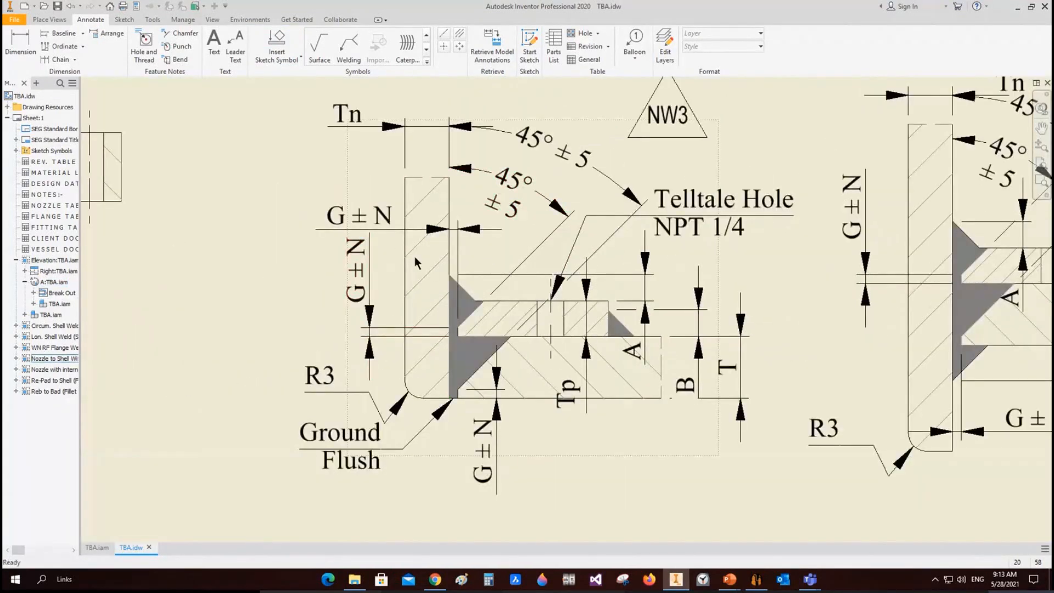
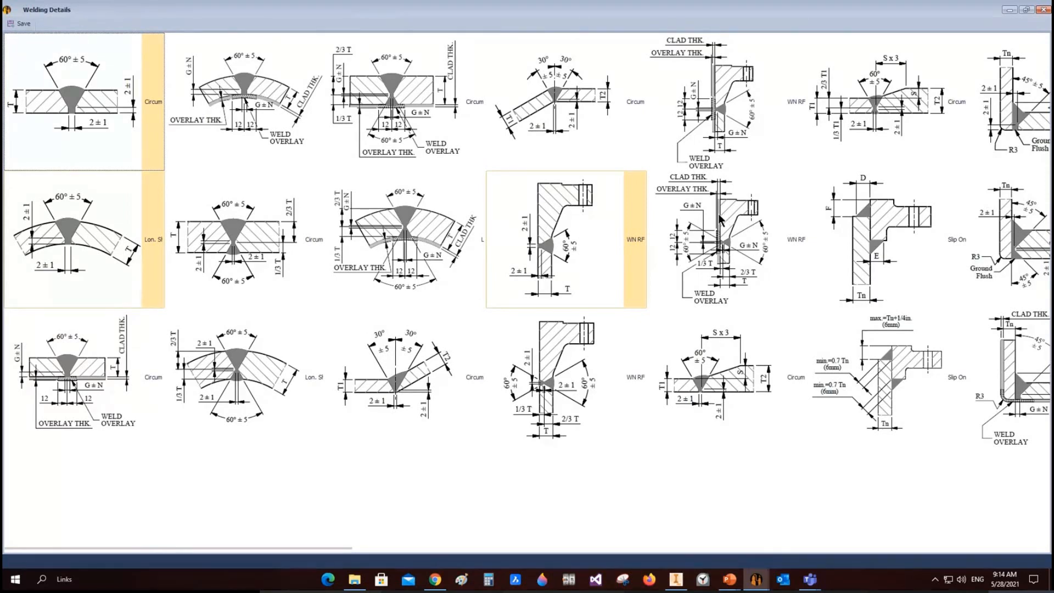
Browse the welding details library in Static Equipment Generator through the flange, slip-on and nozzle weld details.
scroll(720, 219, "right", 3)
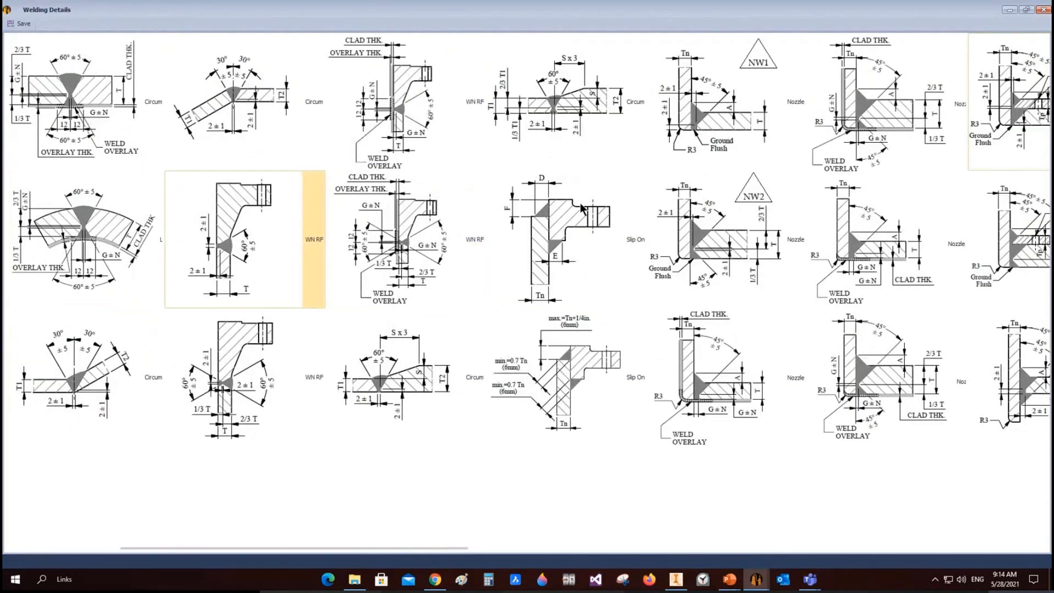
scroll(577, 209, "right", 3)
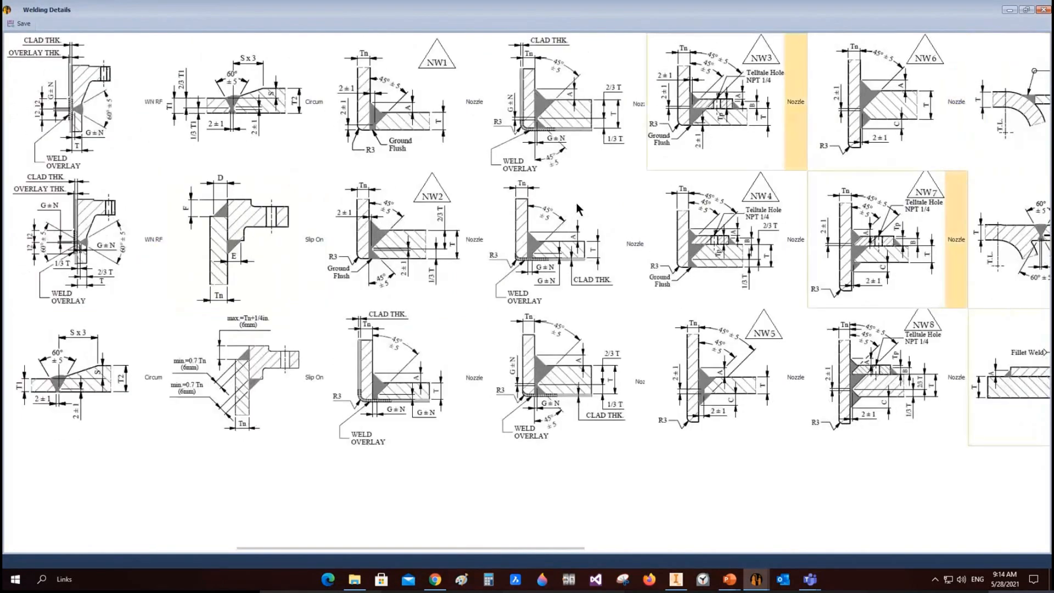
scroll(579, 209, "right", 3)
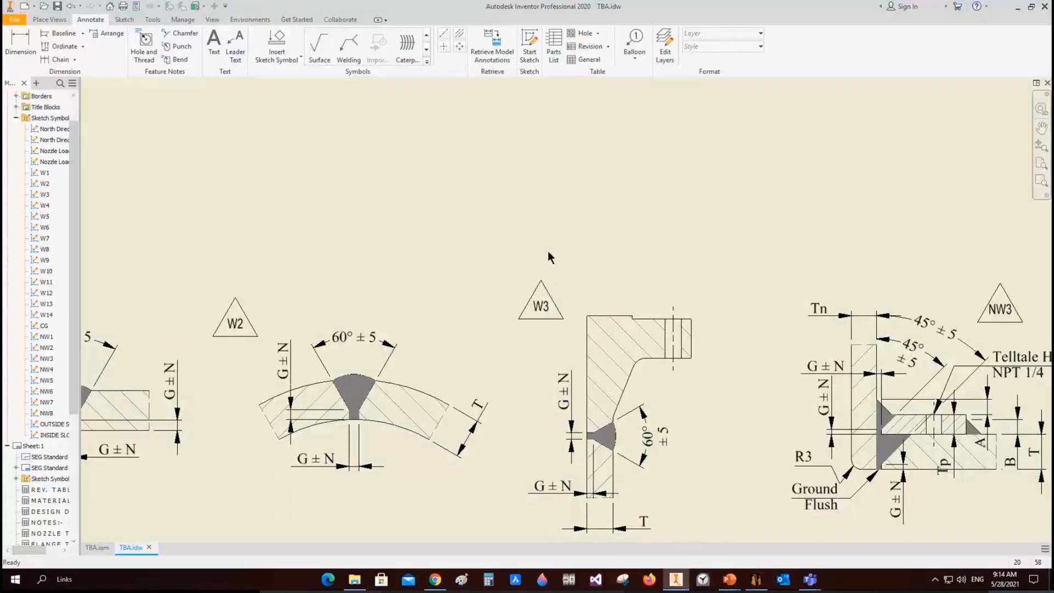
Examine the Inventor drawing's material list, including the items' quantities, descriptions and technical characteristics.
scroll(548, 252, "down", 5)
middle_click_drag(495, 428, 295, 370)
middle_click_drag(716, 379, 610, 357)
scroll(709, 326, "up", 10)
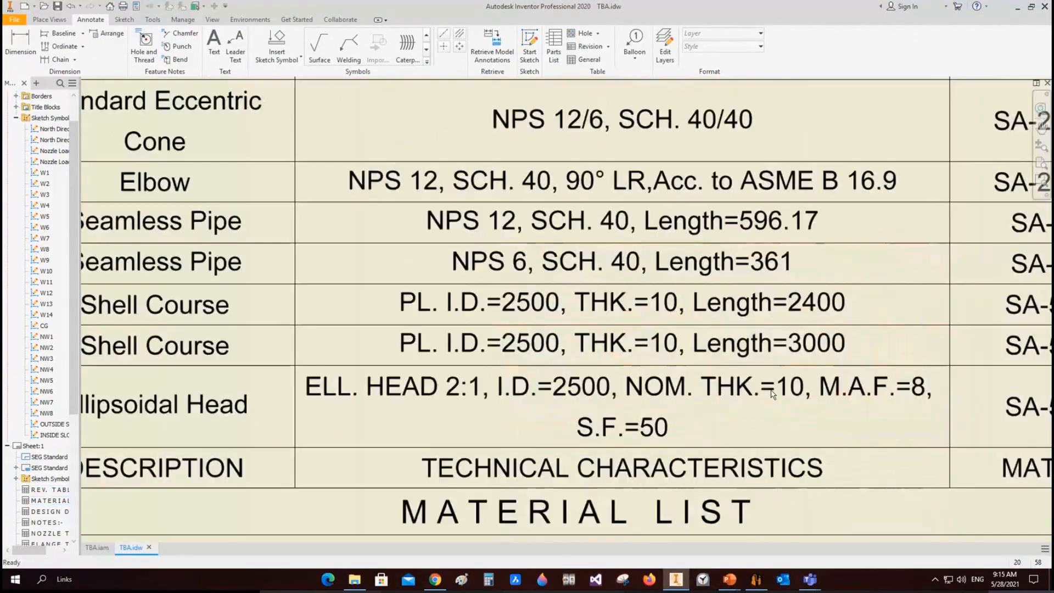
scroll(706, 361, "down", 6)
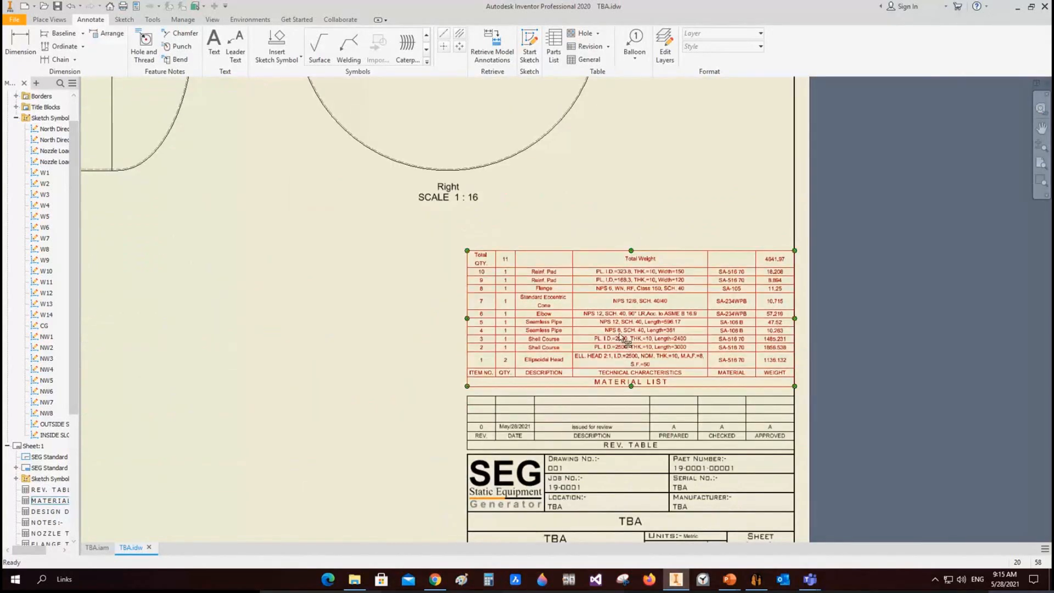
scroll(620, 336, "up", 3)
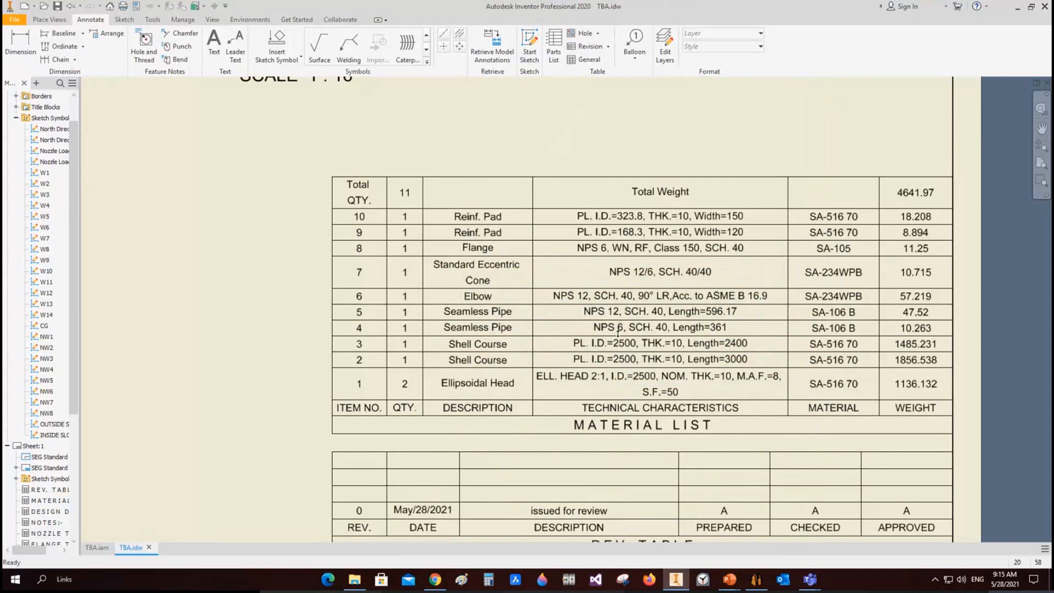
left_click(681, 381)
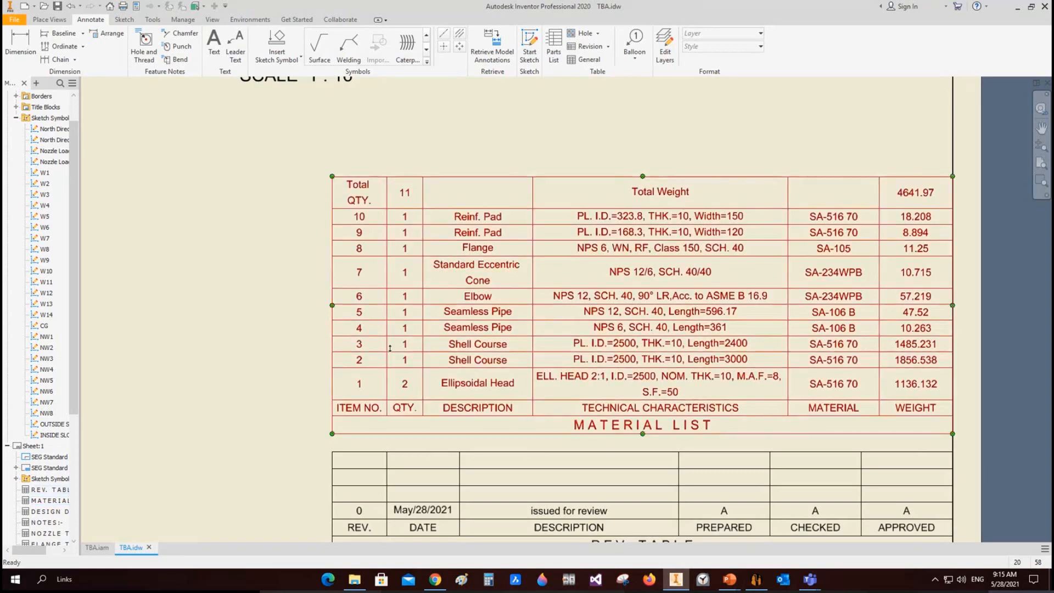
scroll(397, 378, "up", 3)
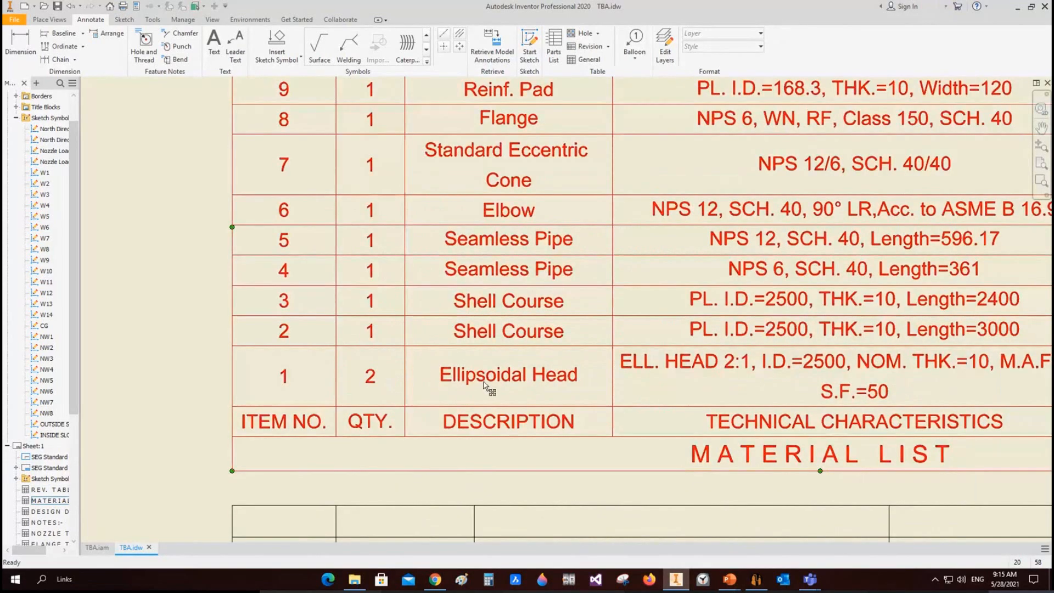
Examine the ellipsoidal head's technical characteristics and material in the drawing's material list.
middle_click_drag(728, 384, 443, 353)
left_click(354, 332)
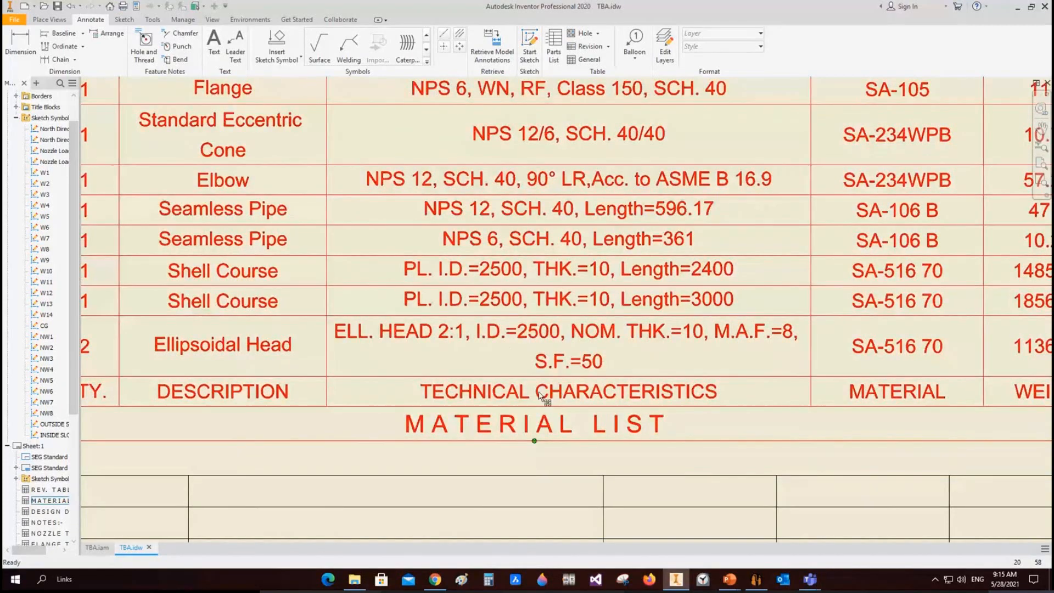
left_click(426, 338)
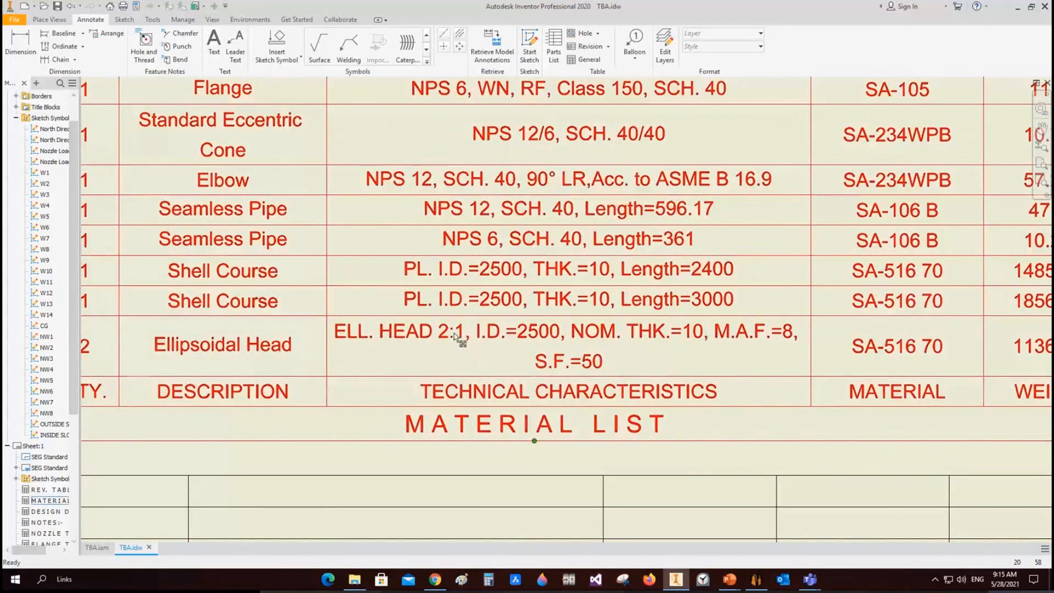
key("Escape")
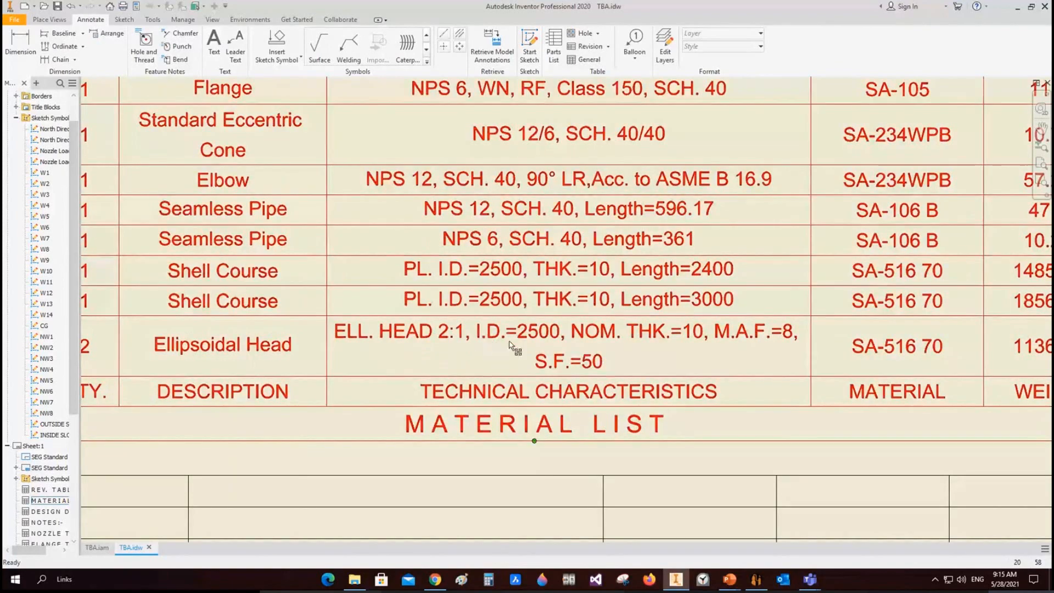
scroll(604, 343, "down", 3)
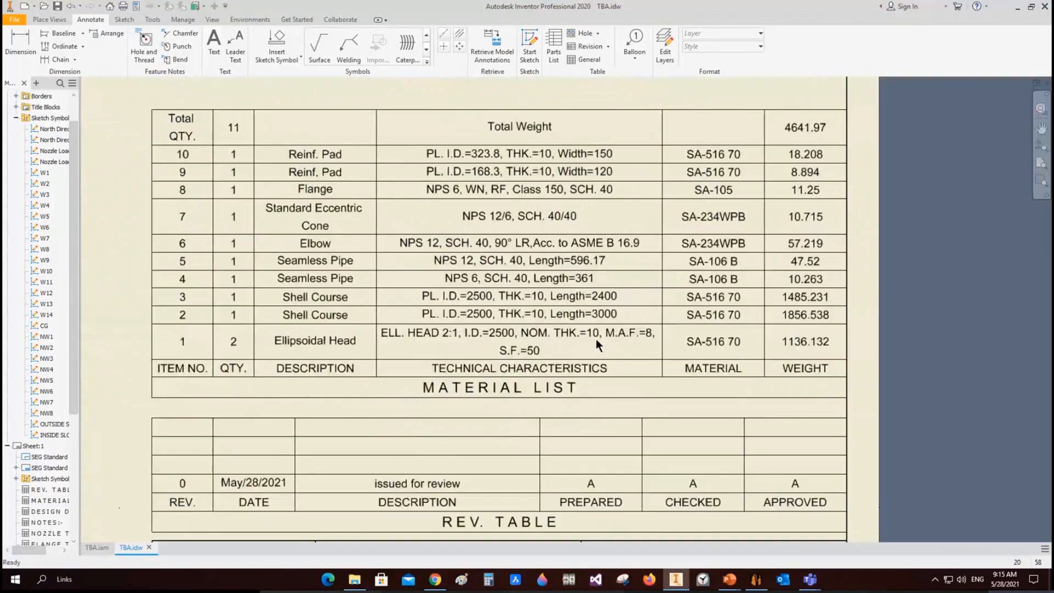
scroll(576, 337, "up", 4)
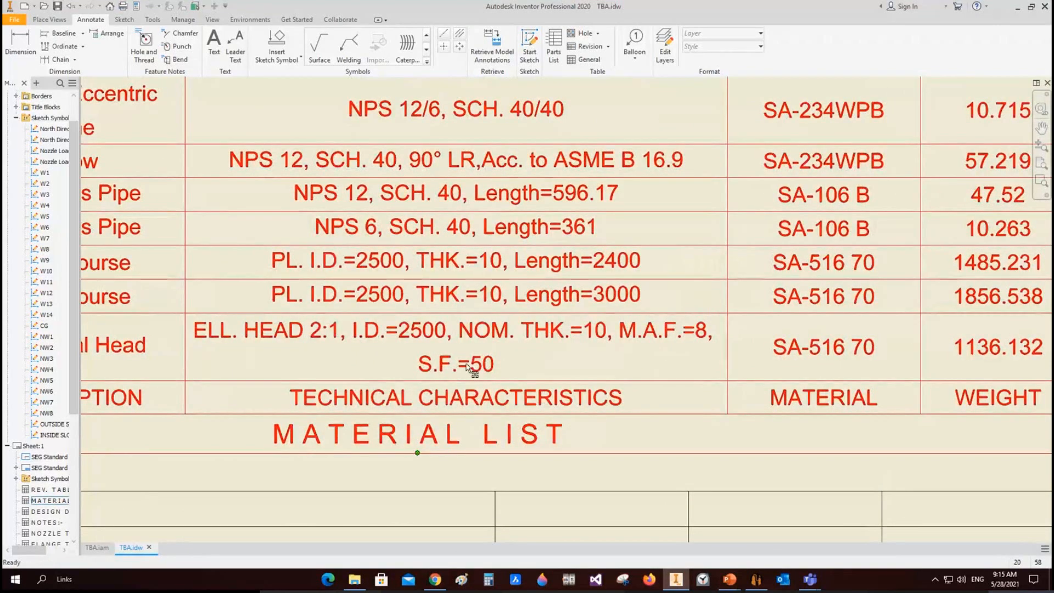
Compare Head-1's parameters in Static Equipment Generator with the ellipsoidal head row of the Inventor material list.
mouse_move(756, 580)
left_click(779, 536)
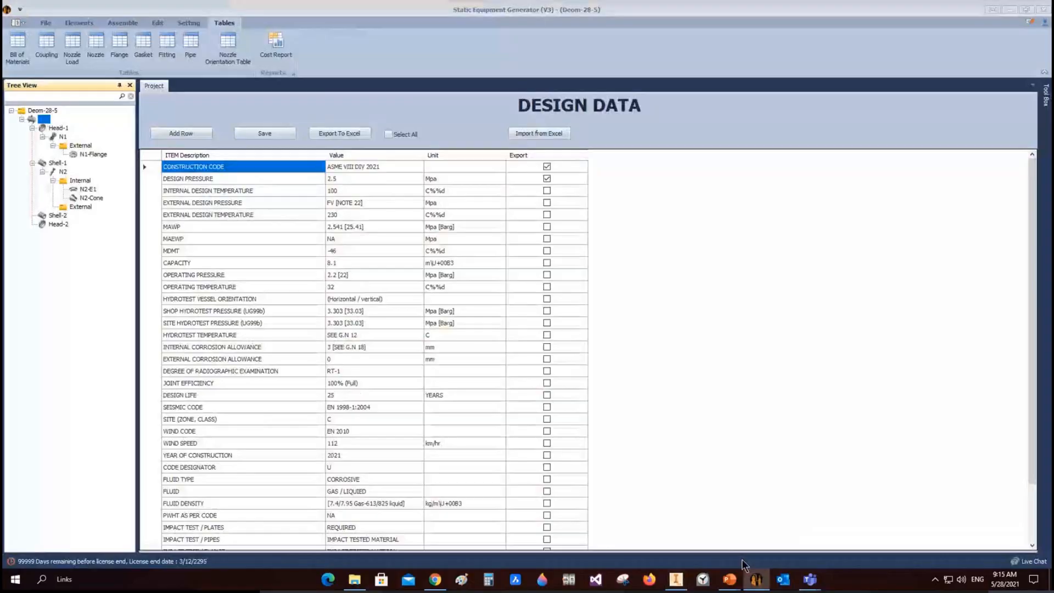
left_click(60, 128)
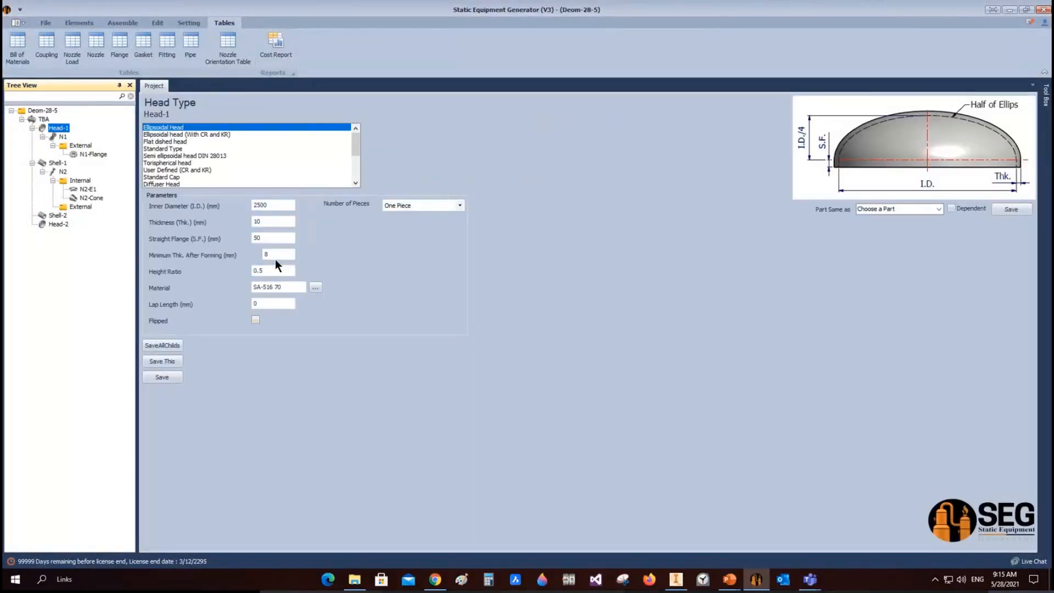
left_click(757, 579)
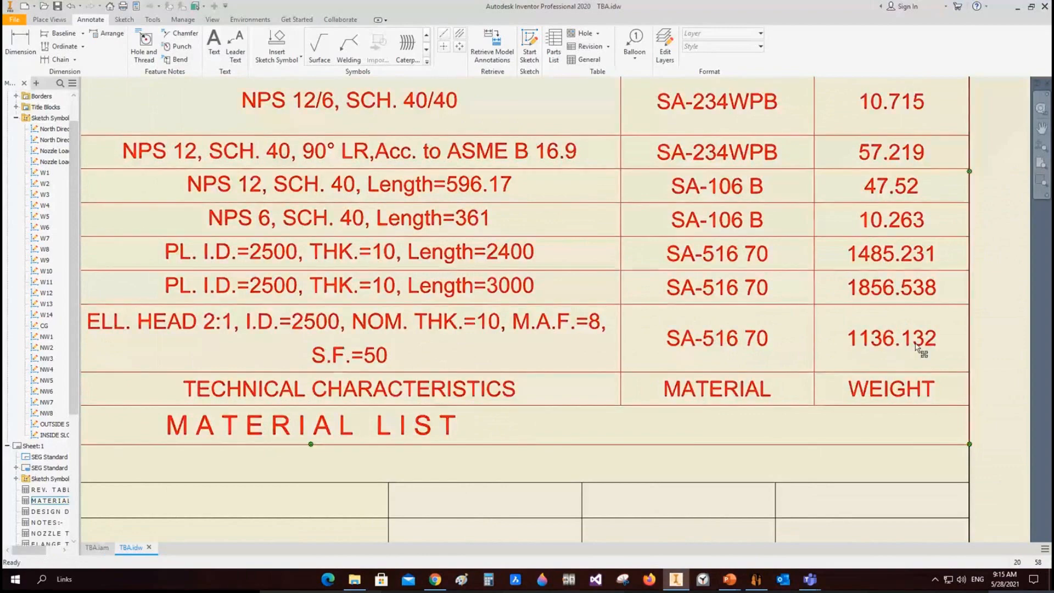
scroll(906, 338, "down", 3)
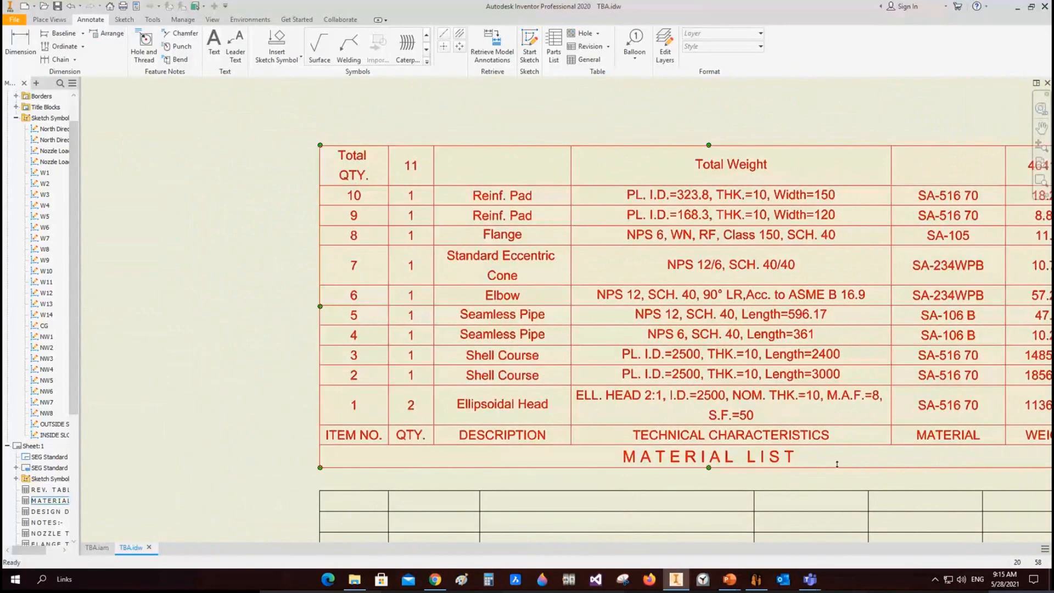
scroll(875, 309, "down", 2)
Review the Bill of Material table in Static Equipment Generator and its form for adding extra material items.
left_click(757, 580)
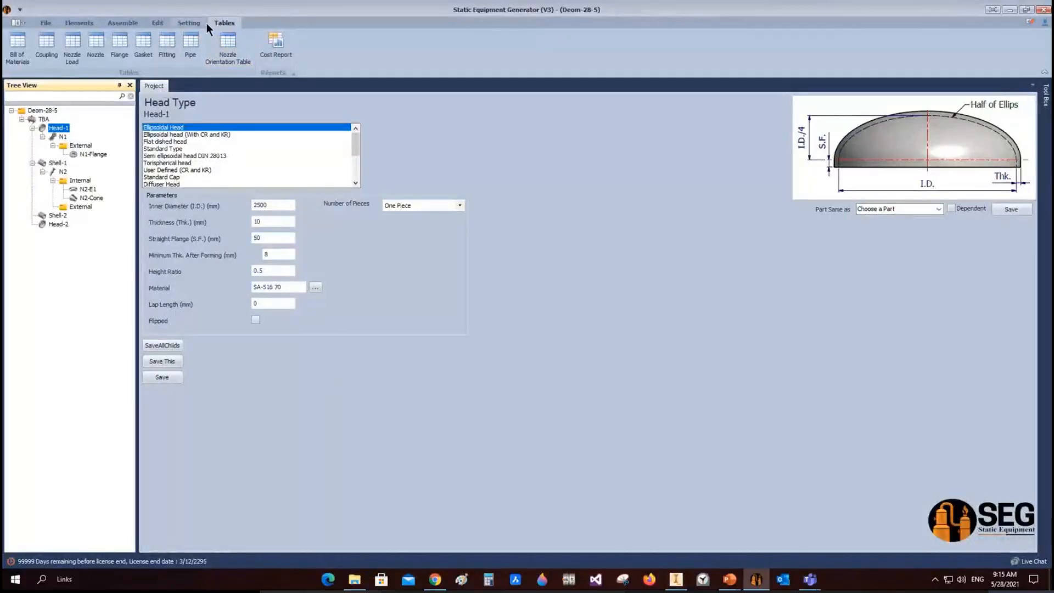
left_click(18, 43)
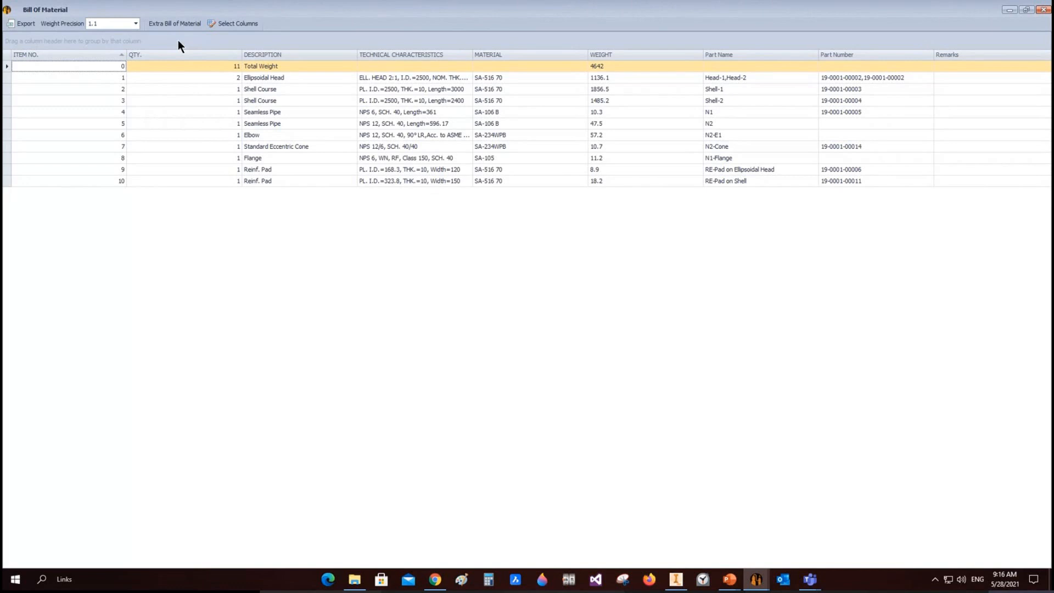
left_click(153, 24)
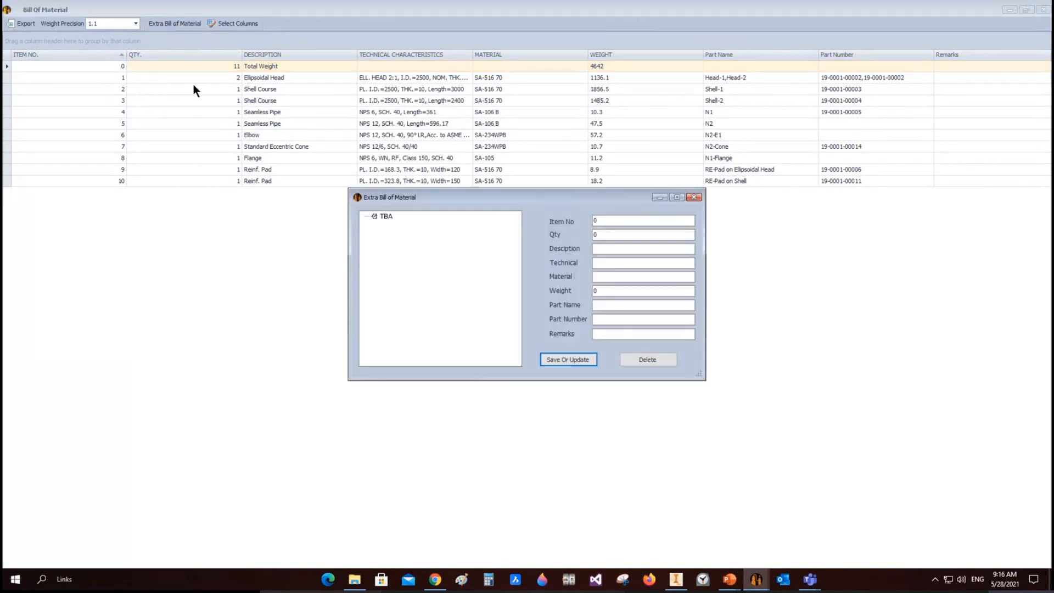
left_click(383, 216)
left_click(695, 197)
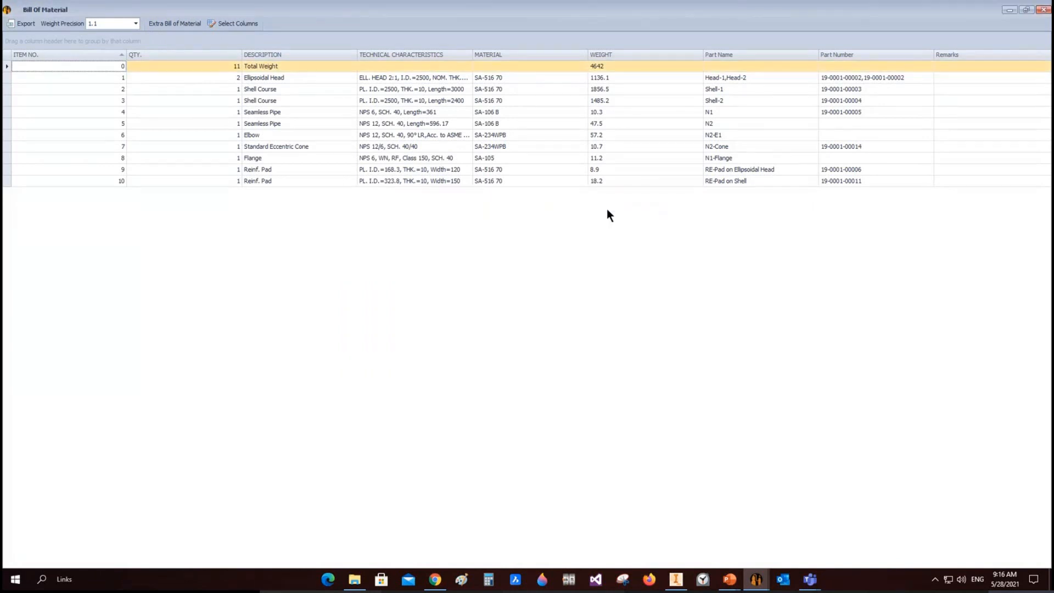
left_click(1043, 11)
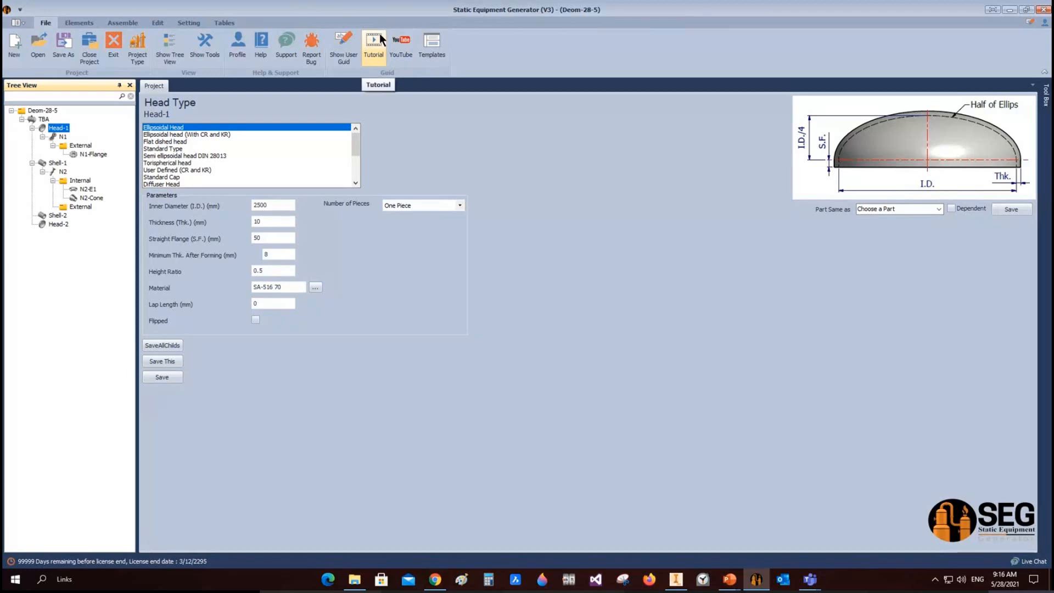
Open the software's YouTube channel and browse its uploaded modelling and webinar videos.
left_click(404, 50)
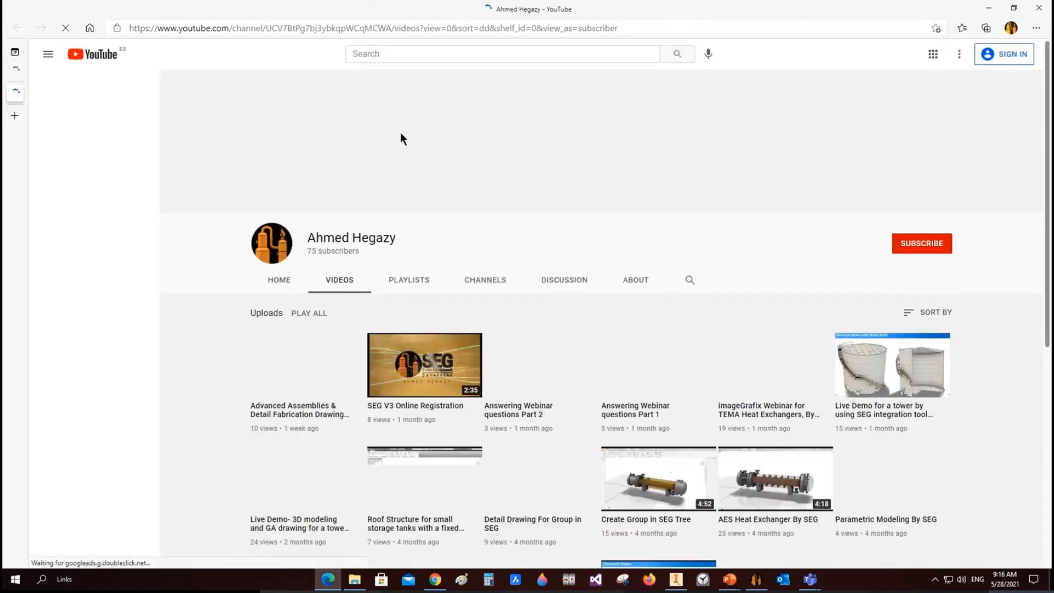
scroll(325, 261, "down", 2)
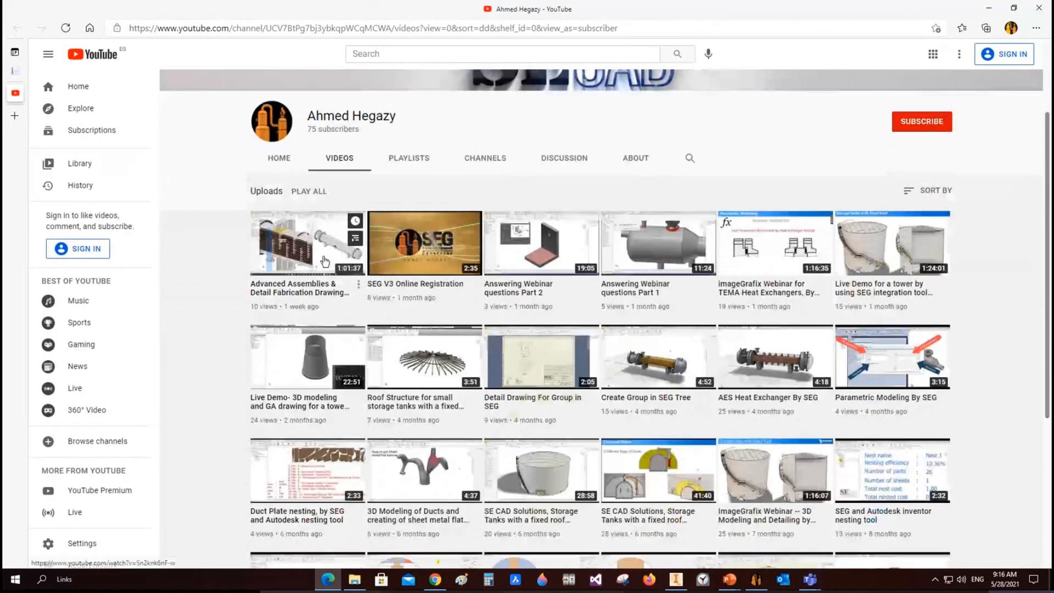
scroll(351, 264, "down", 1)
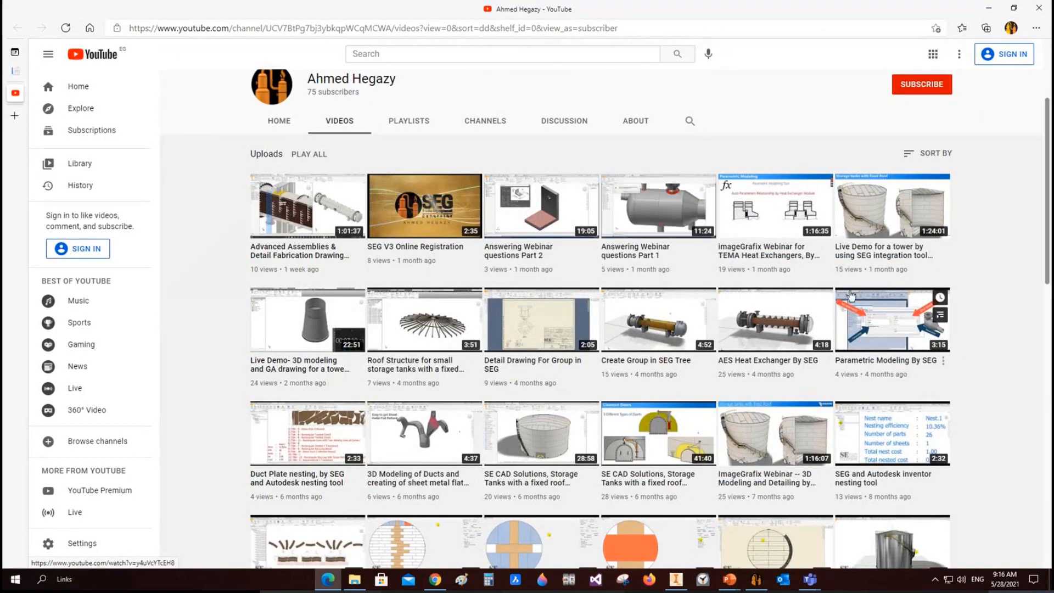
scroll(1011, 184, "down", 2)
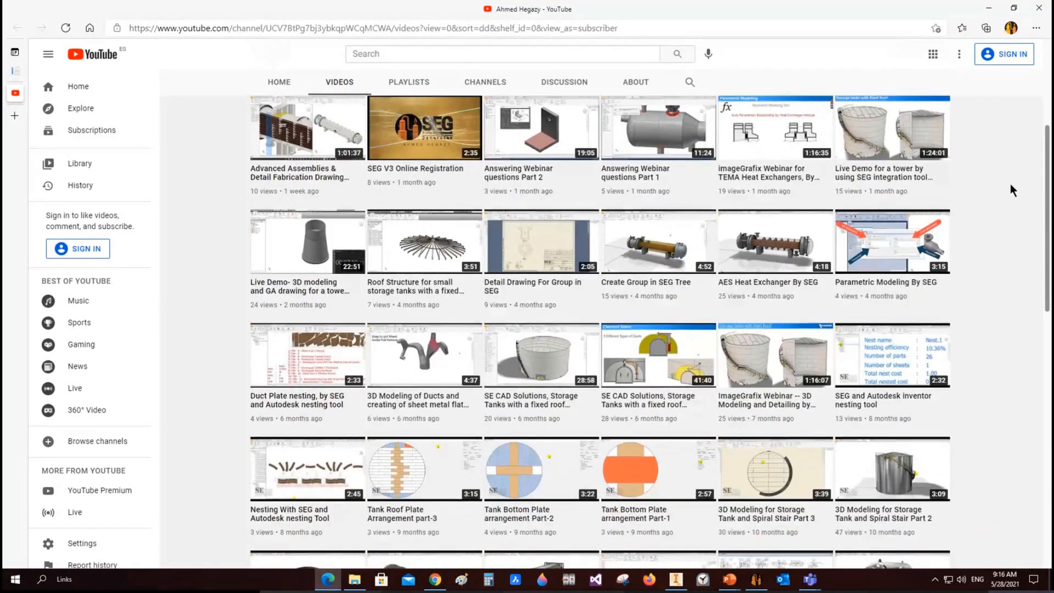
scroll(1011, 186, "down", 7)
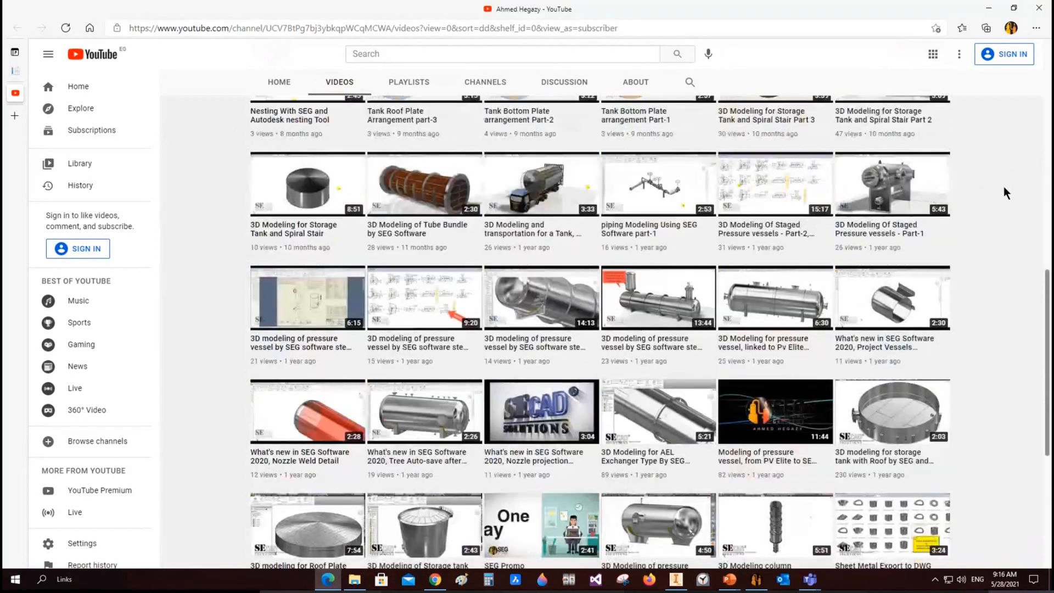
scroll(1004, 193, "down", 6)
scroll(1004, 192, "up", 15)
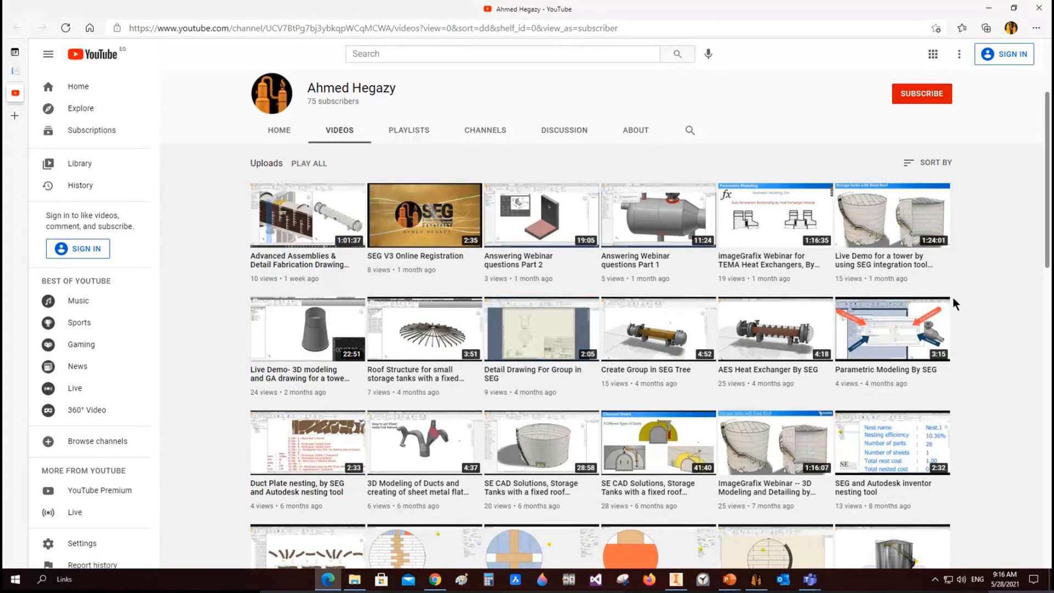
scroll(954, 298, "down", 3)
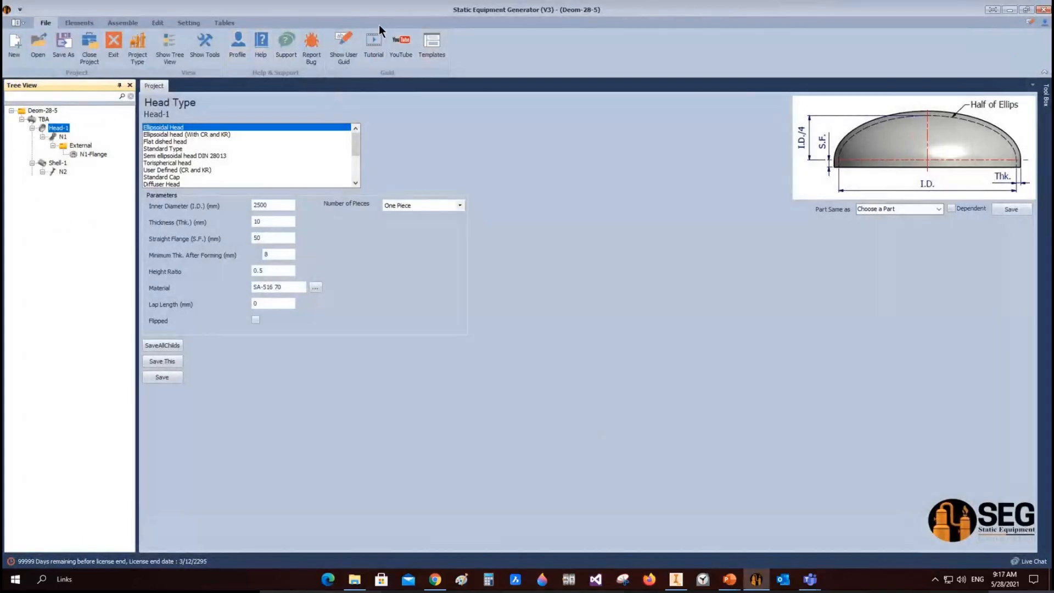
Browse the built-in tutorial library and preview the Advanced Assemblies & Detail Fabrication Drawings video at several points.
left_click(374, 47)
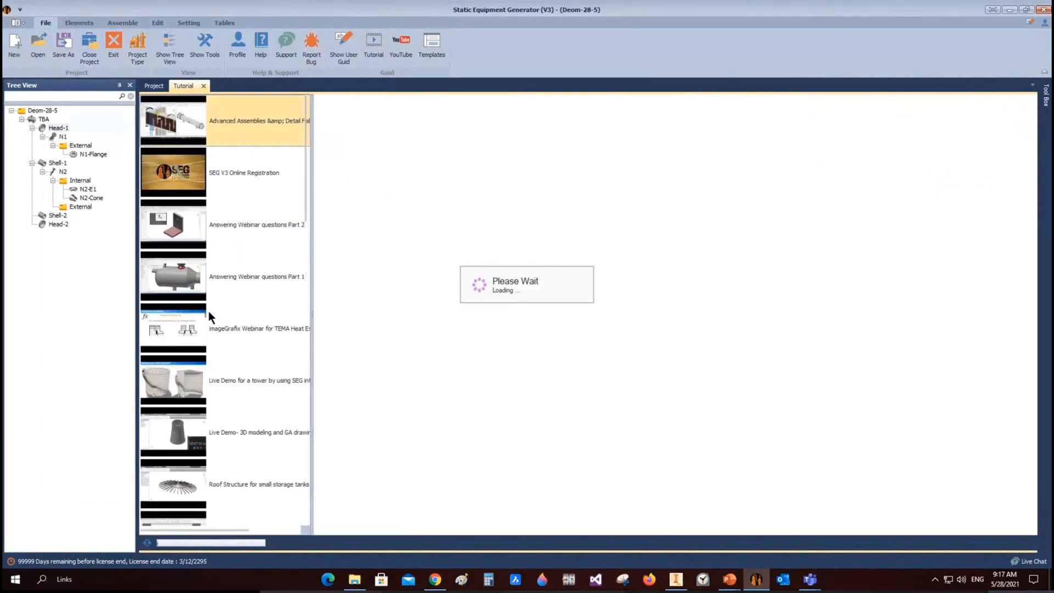
scroll(207, 312, "down", 10)
scroll(209, 351, "up", 10)
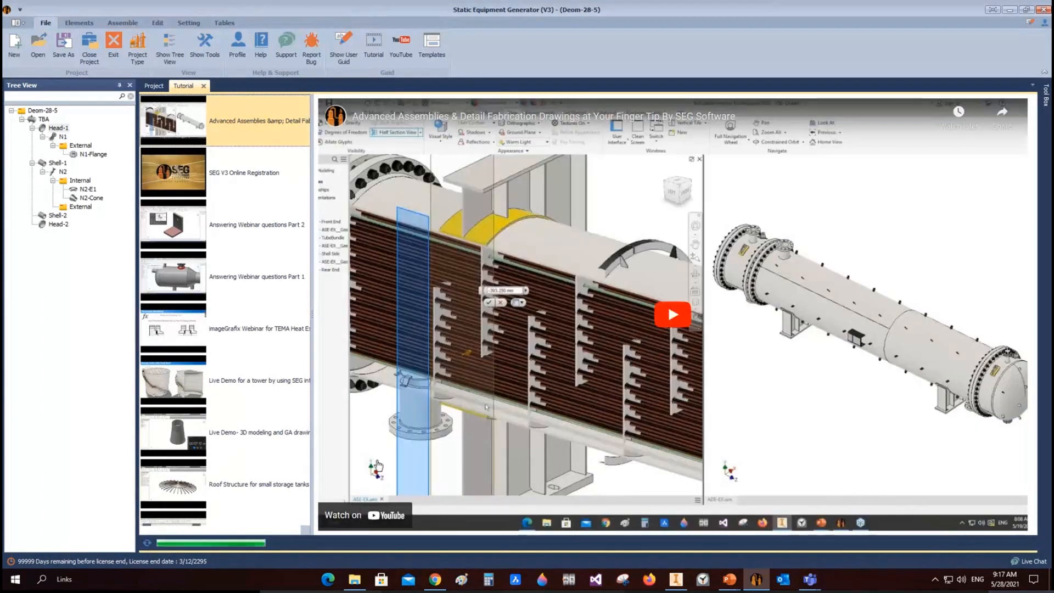
left_click(675, 317)
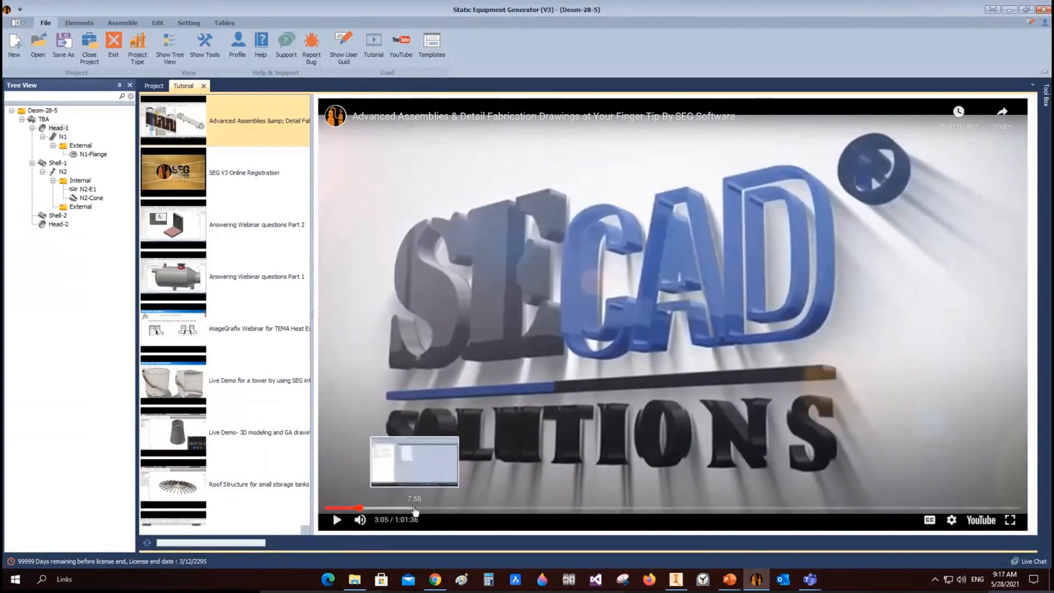
left_click(360, 508)
left_click(454, 508)
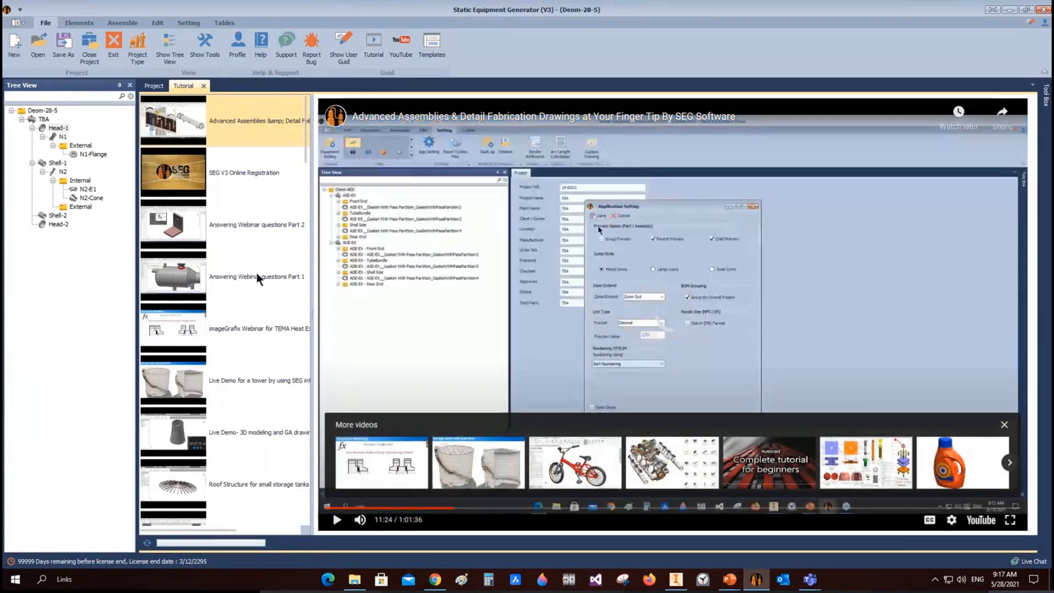
scroll(247, 302, "down", 5)
scroll(247, 302, "down", 3)
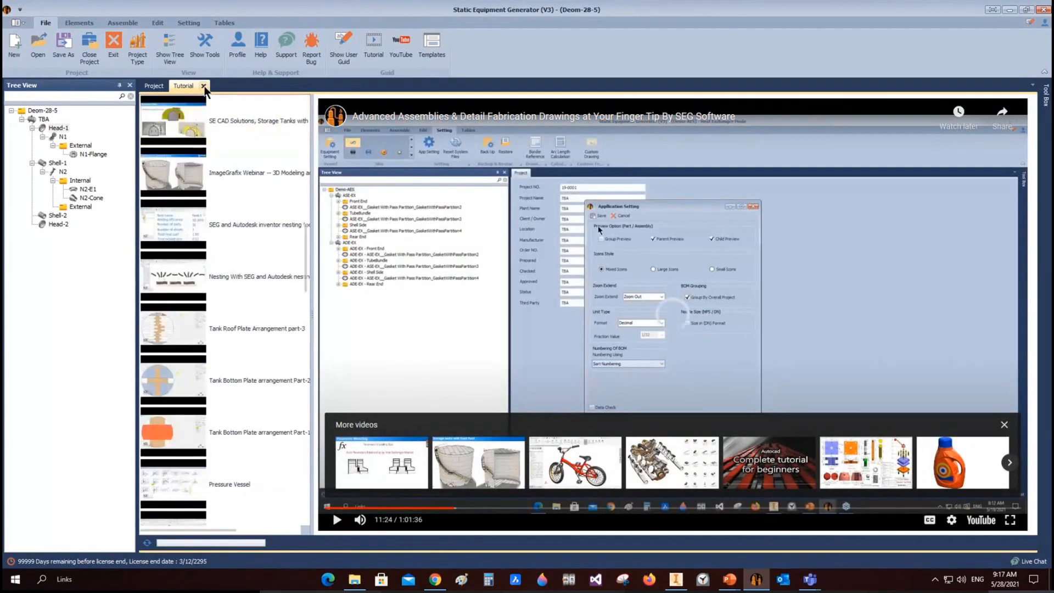
left_click(204, 86)
View the live chat contact form and the Report A Bug form without sending anything.
left_click(1030, 561)
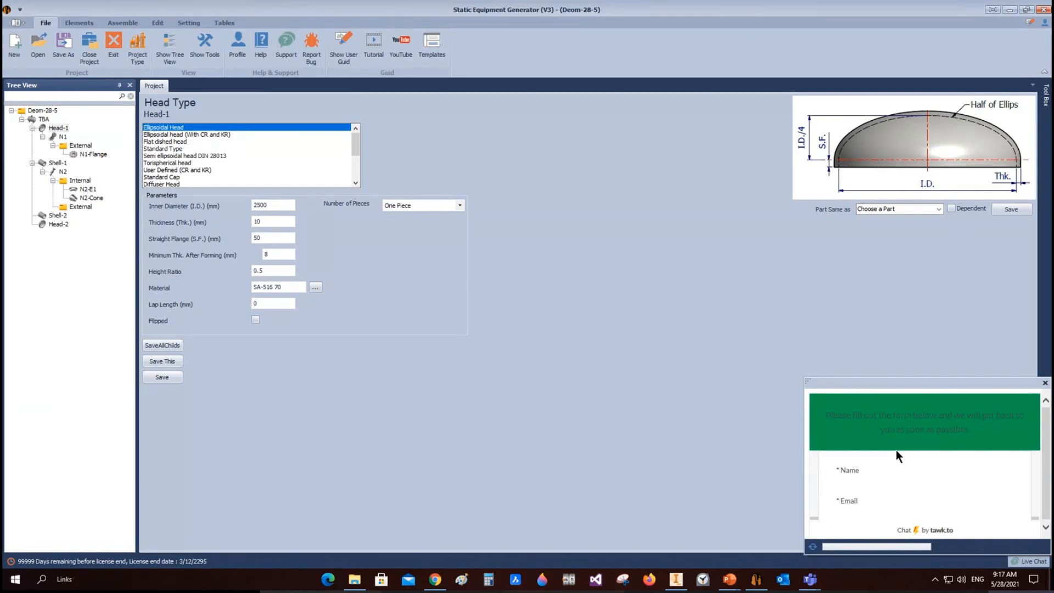
left_click(1045, 383)
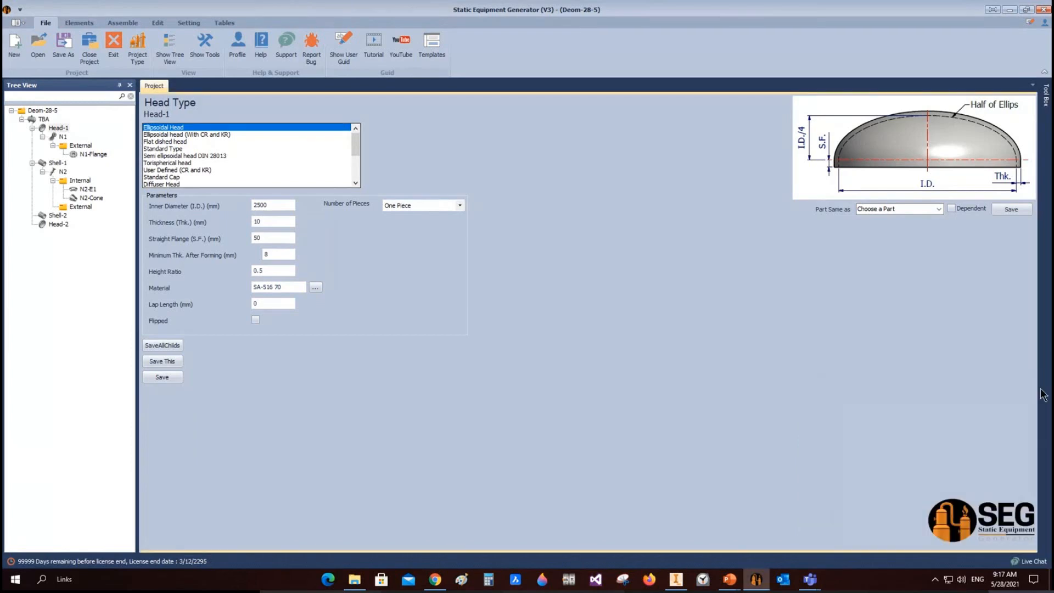
left_click(313, 50)
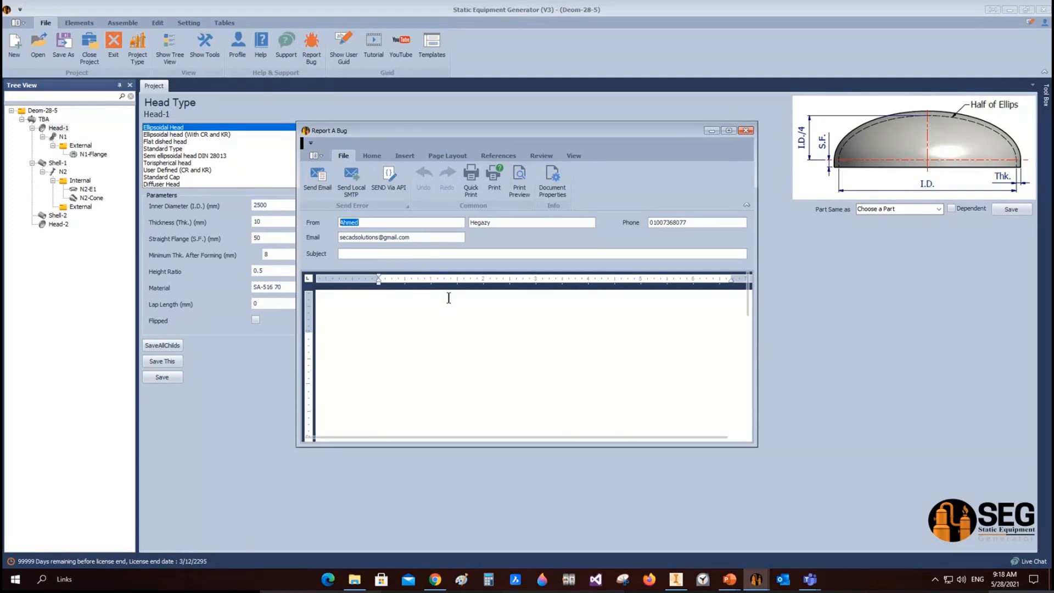
left_click(746, 131)
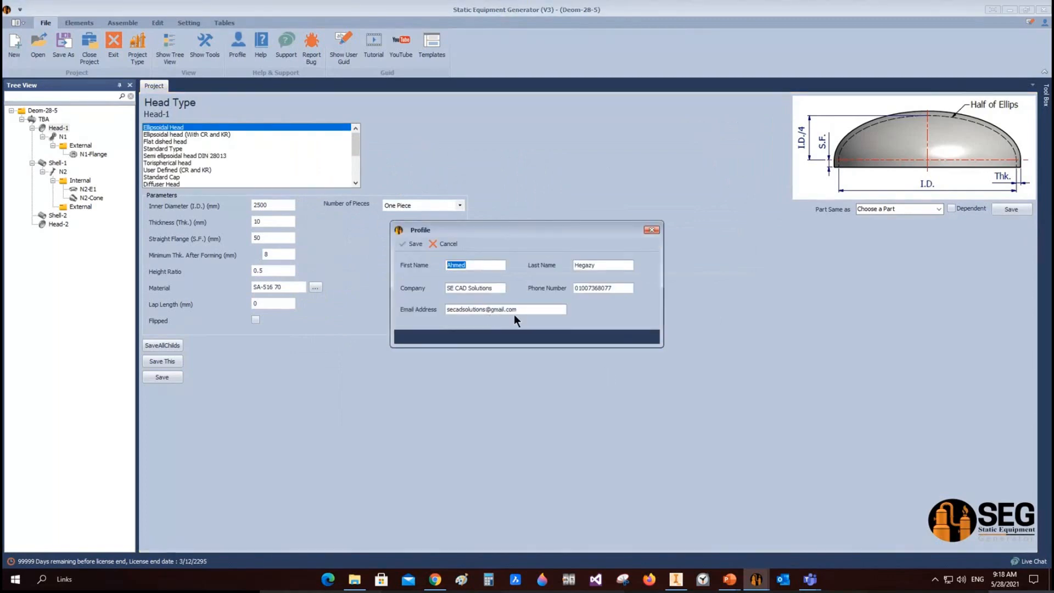
Review the company and contact fields in the software's profile, leaving them unsaved.
left_click(533, 311)
left_click(651, 230)
left_click(234, 39)
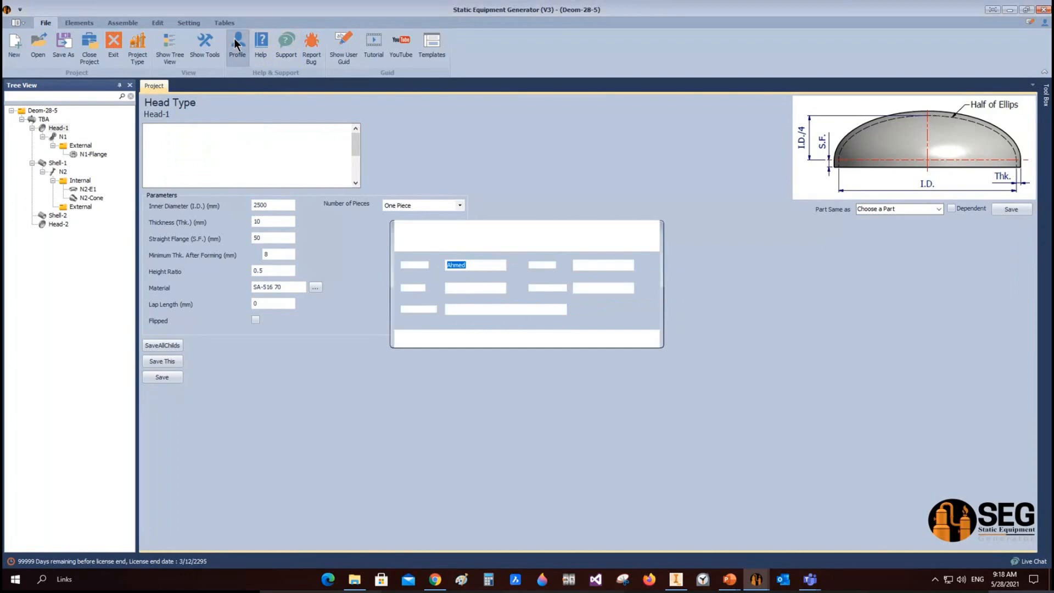
left_click(499, 288)
left_click(543, 309)
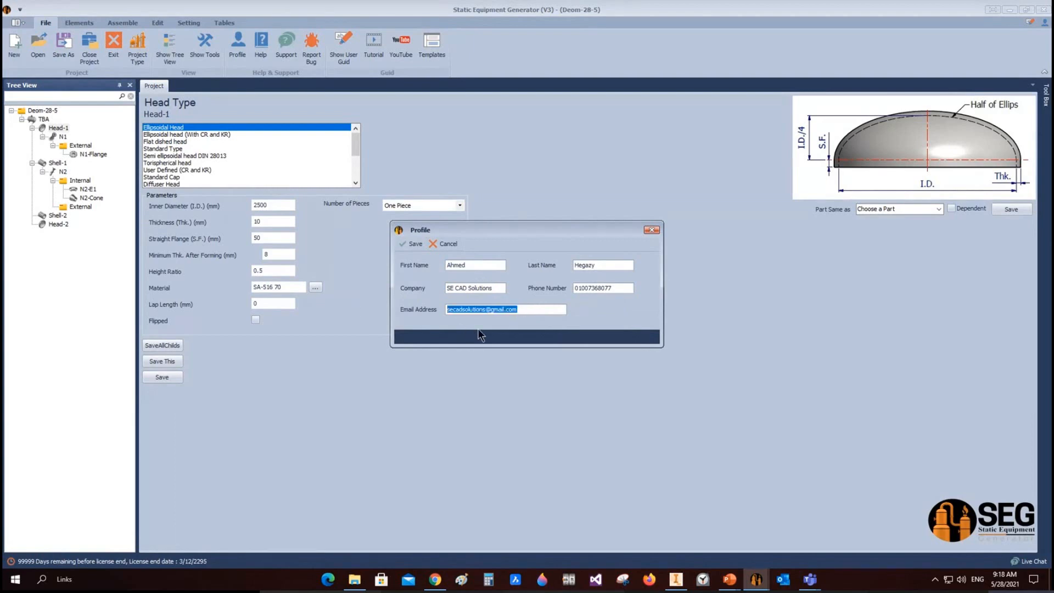
left_click(652, 230)
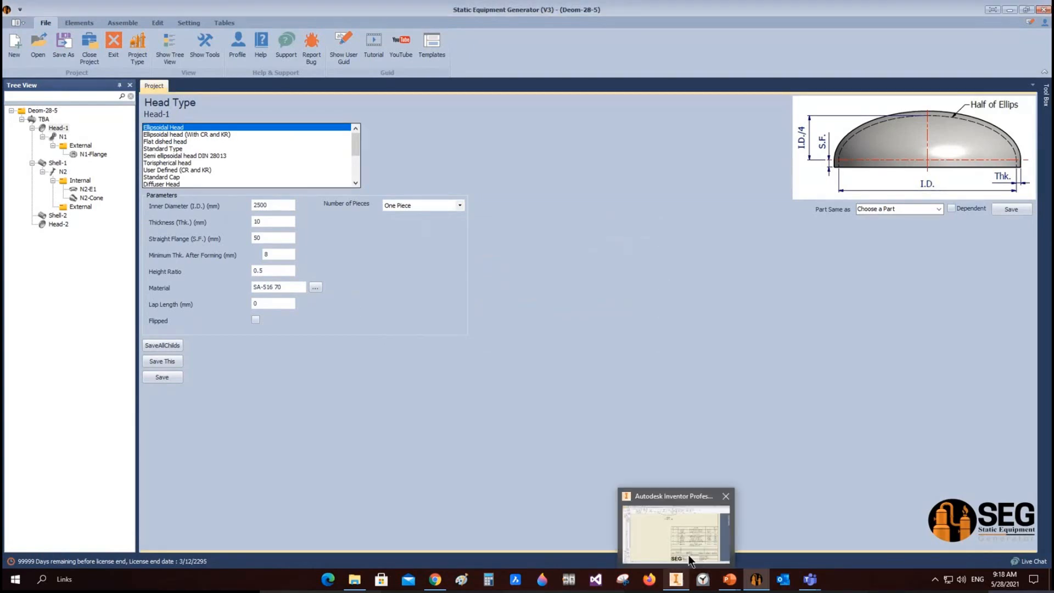